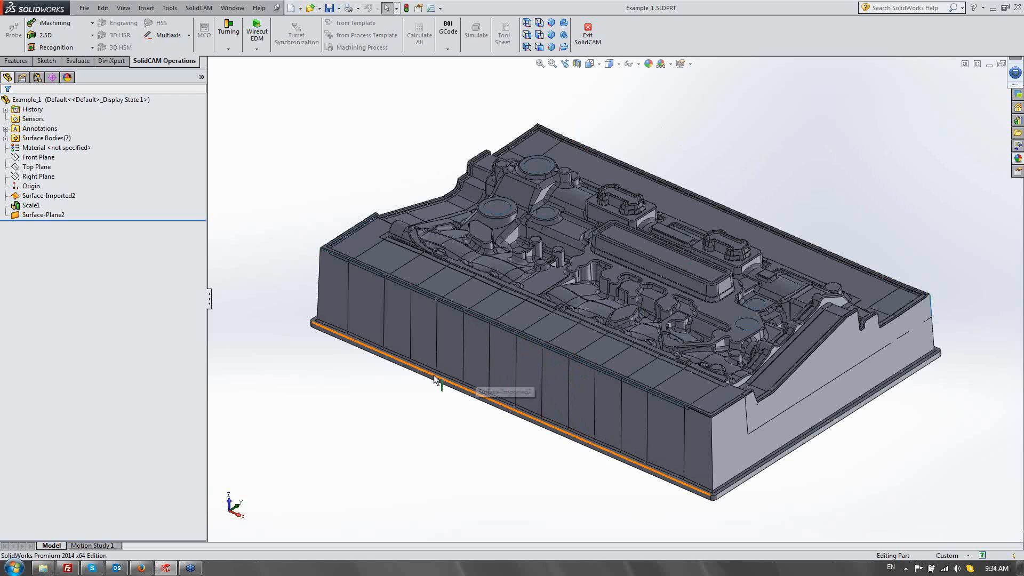
Examine the mold model overall and up close, including its lower front edge and cavity details.
middle_click_drag(436, 379, 438, 395)
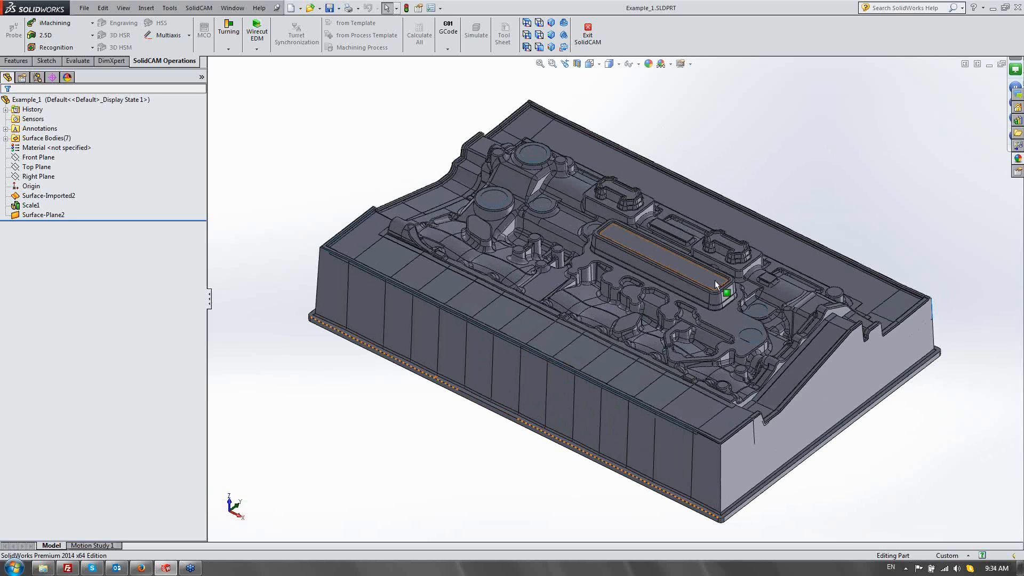
scroll(714, 280, "down", 2)
scroll(684, 288, "up", 1)
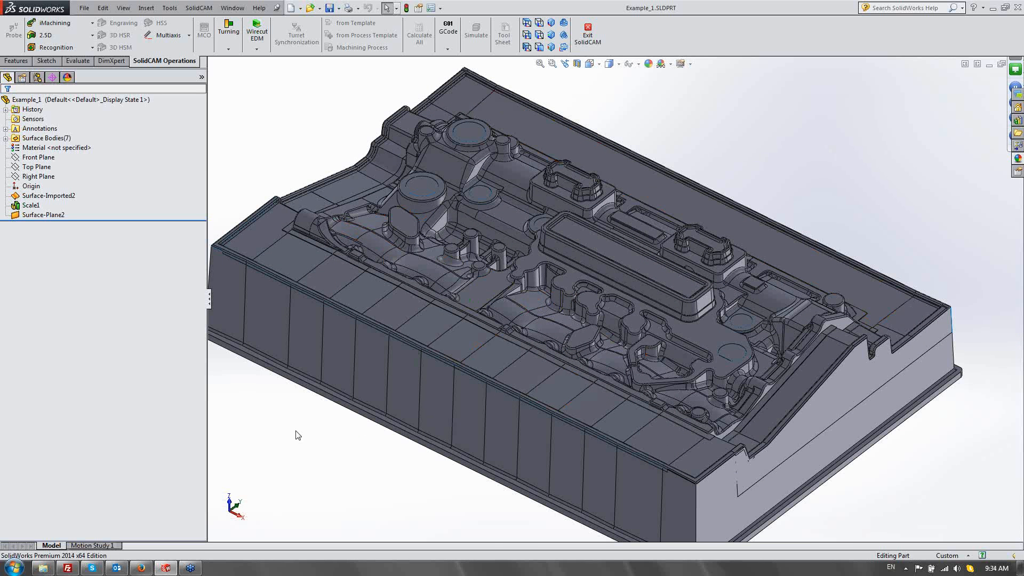
middle_click_drag(363, 409, 354, 396)
scroll(507, 322, "up", 2)
middle_click_drag(542, 302, 592, 320)
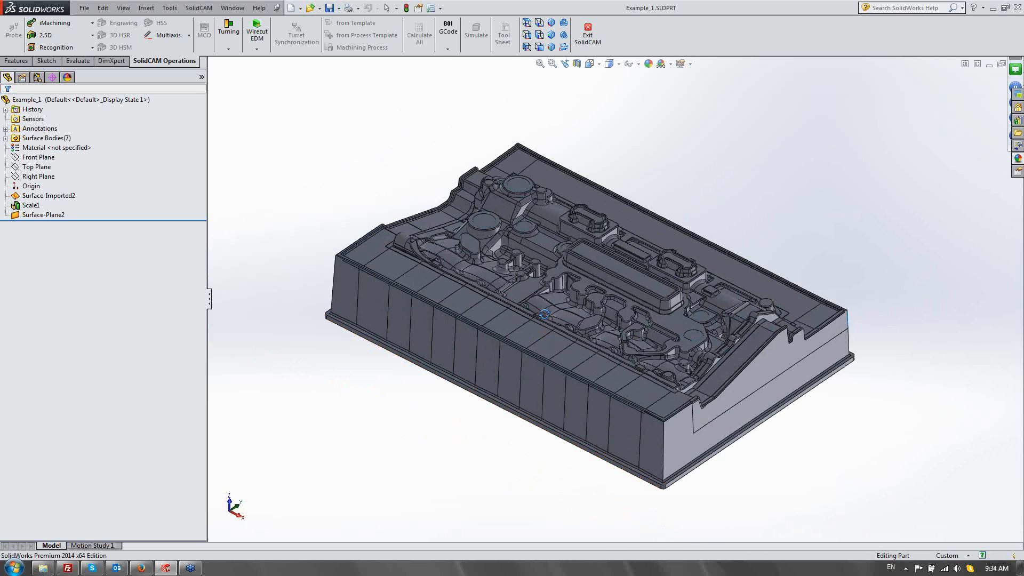
scroll(596, 321, "down", 1)
scroll(597, 321, "down", 5)
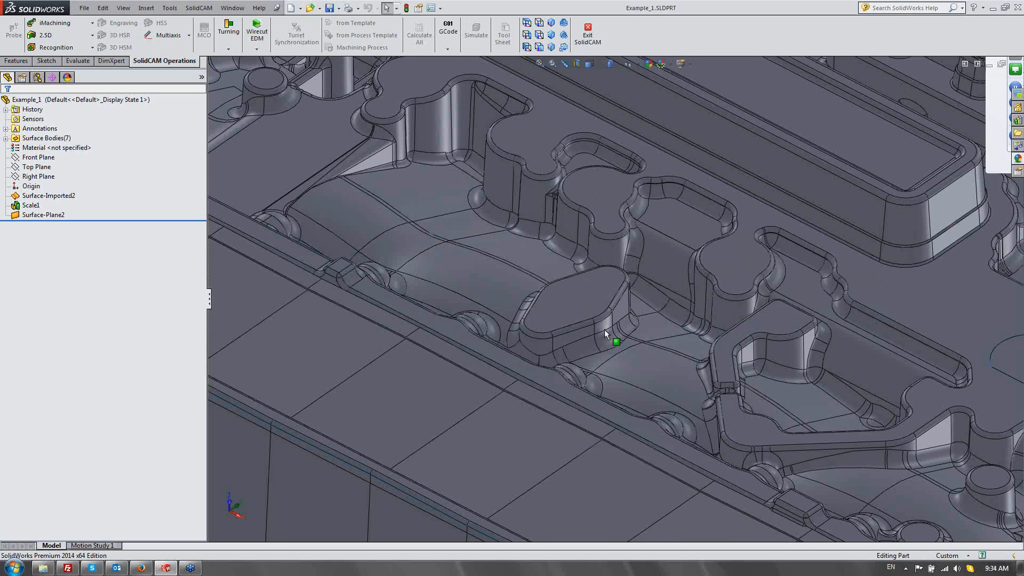
scroll(604, 329, "up", 6)
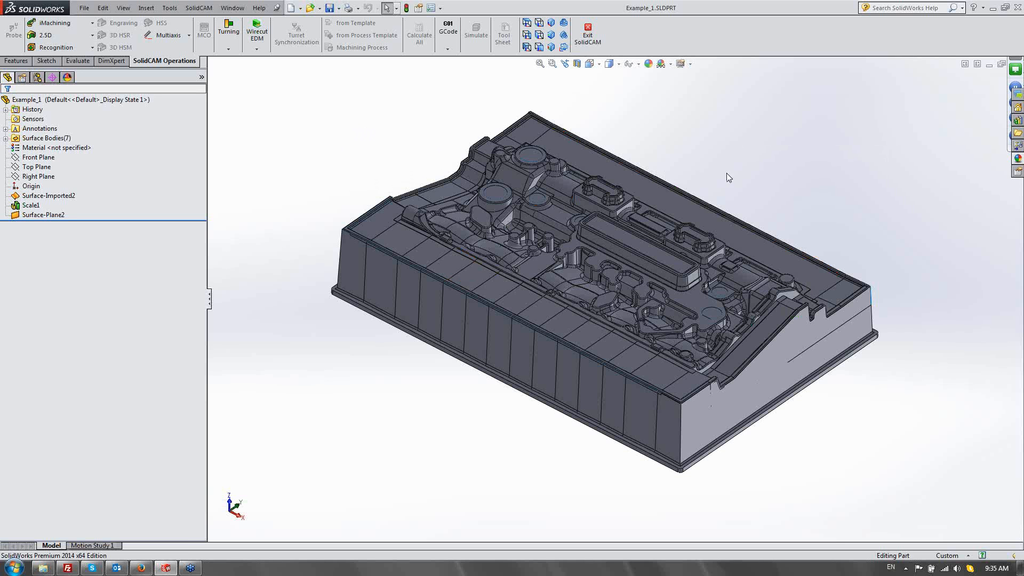
middle_click_drag(742, 167, 744, 167)
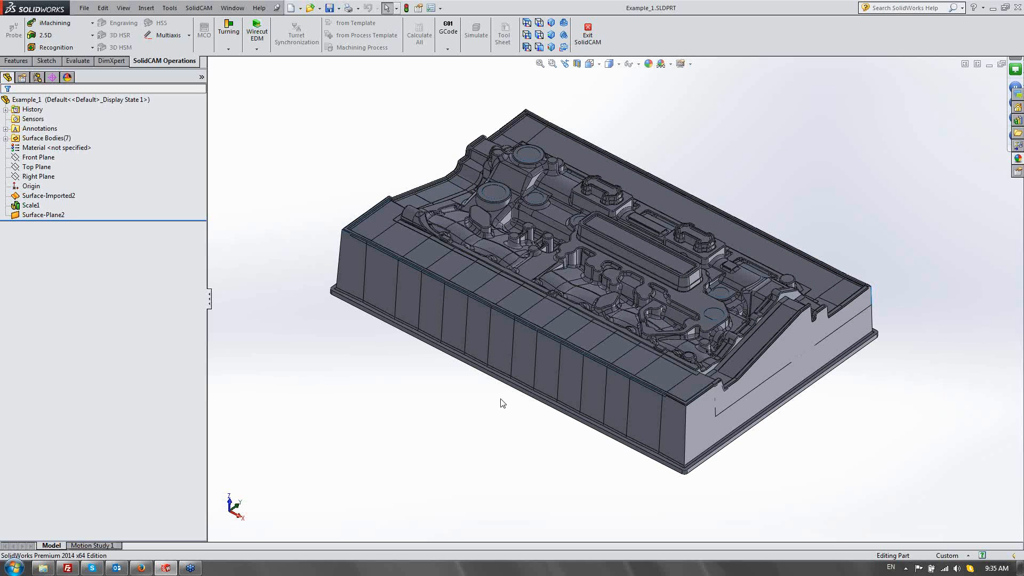
left_click(501, 388)
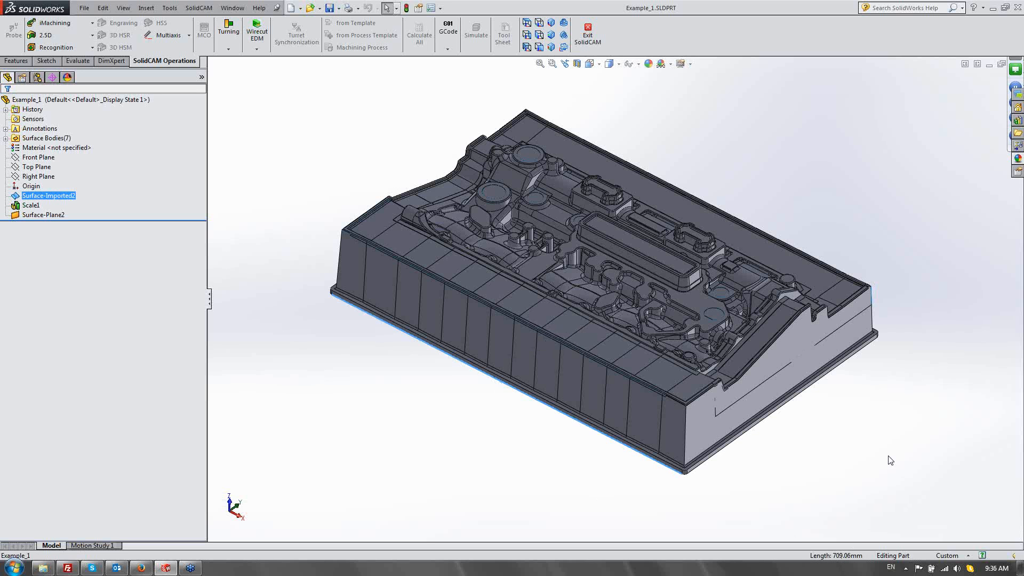
left_click(387, 415)
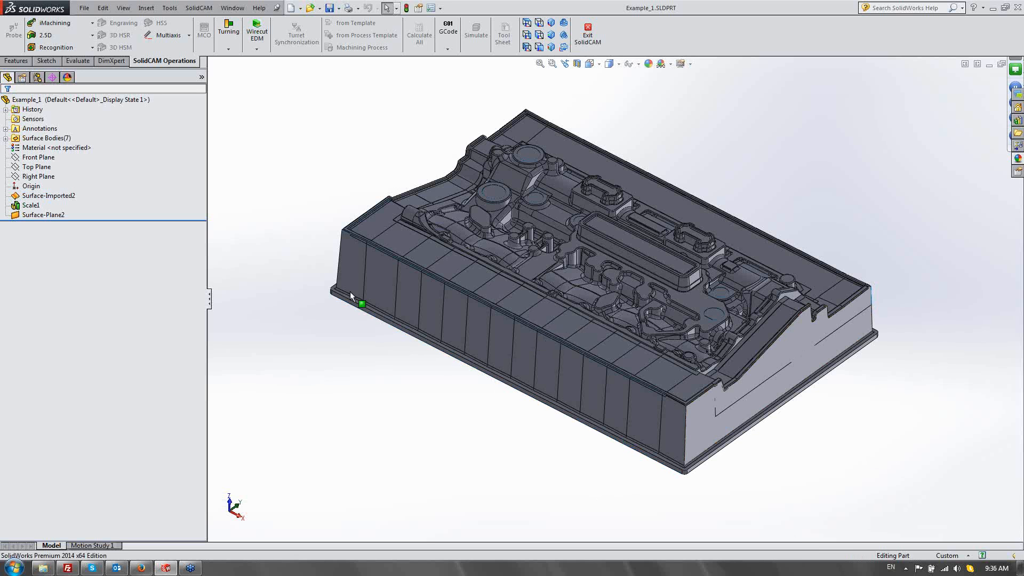
Create an external metric milling CAM-Part named Example_11 without using the model file directory.
left_click(199, 8)
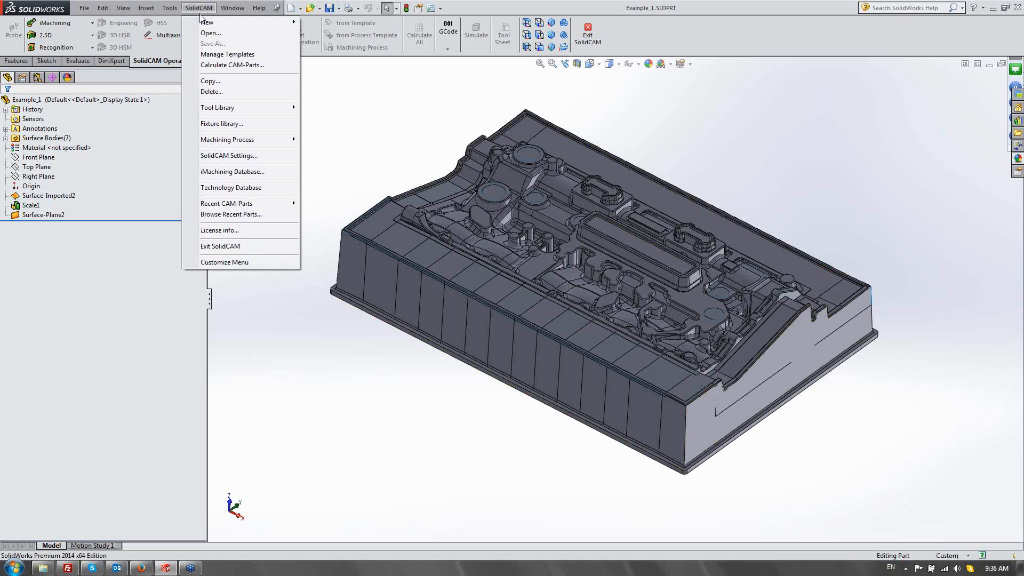
mouse_move(283, 25)
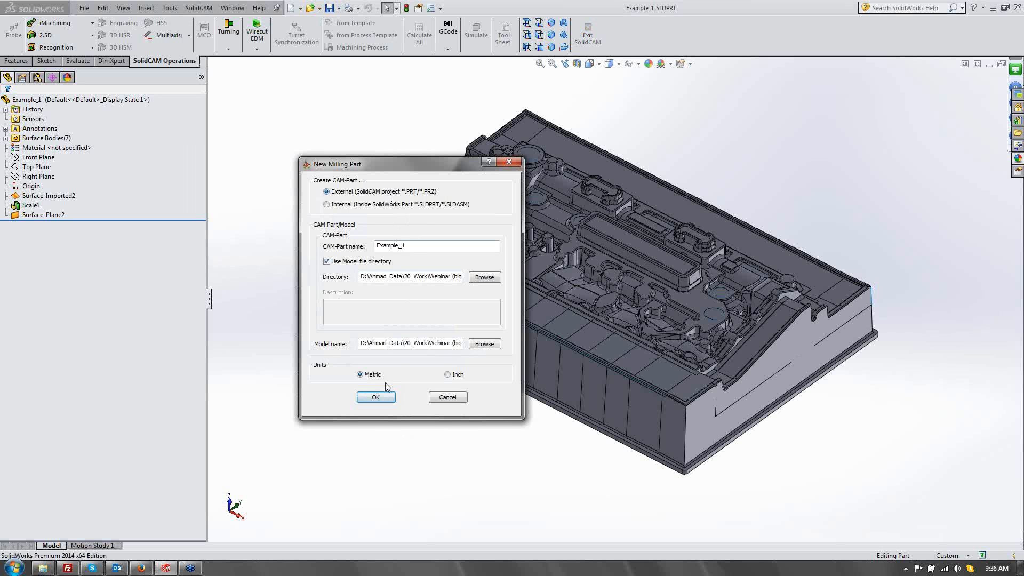
left_click(327, 261)
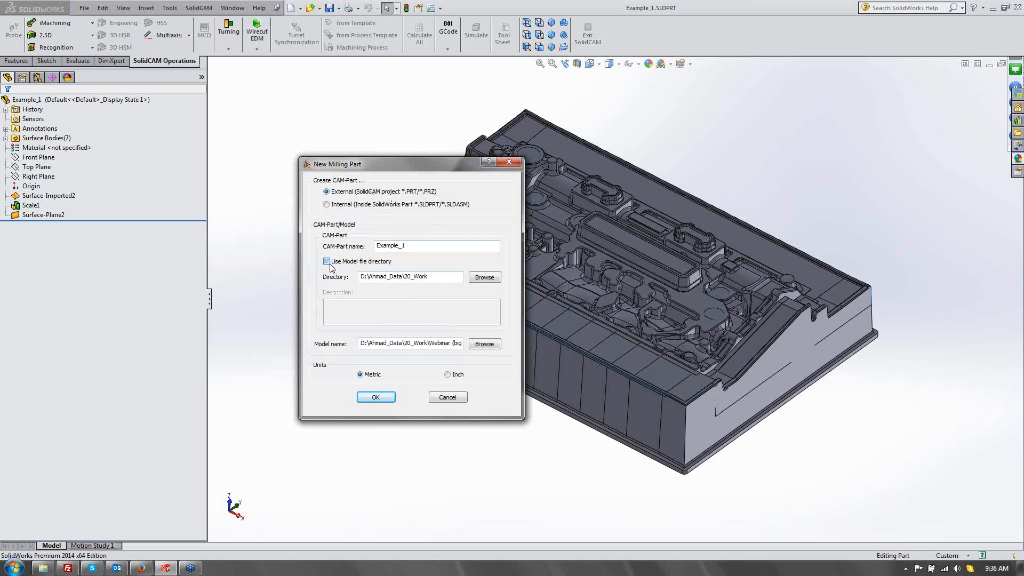
left_click(376, 397)
left_click(274, 207)
type("1")
left_click(376, 397)
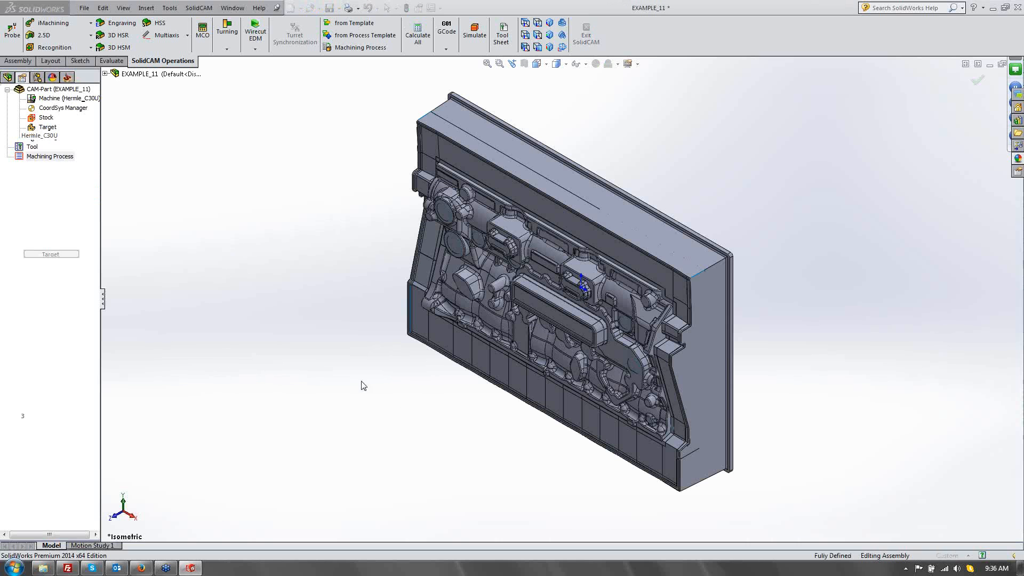
Define the machine coordinate system from a flat top face, with its origin at the top center of the model box.
middle_click_drag(360, 419, 403, 161)
scroll(561, 344, "down", 1)
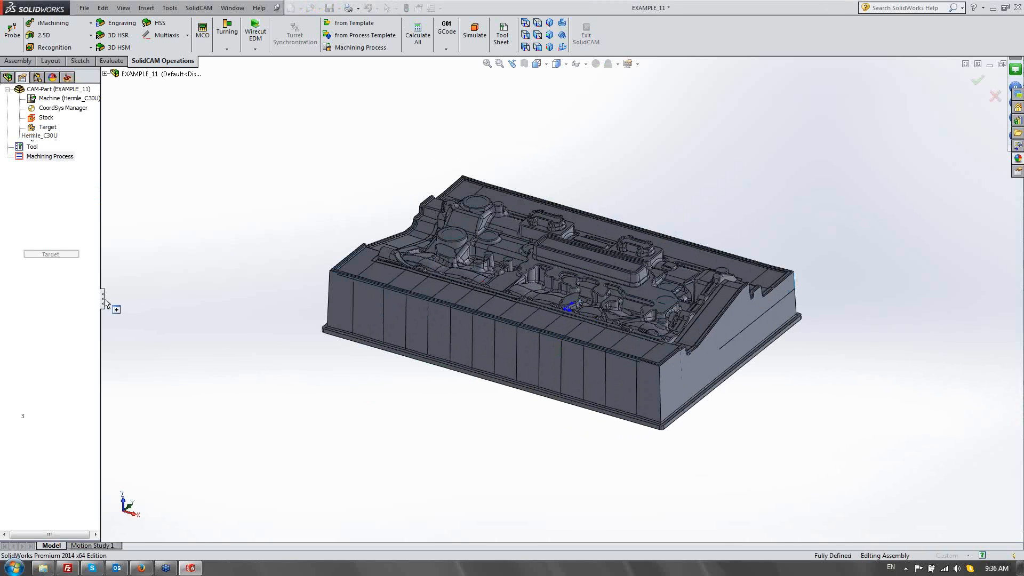
left_click_drag(106, 303, 204, 299)
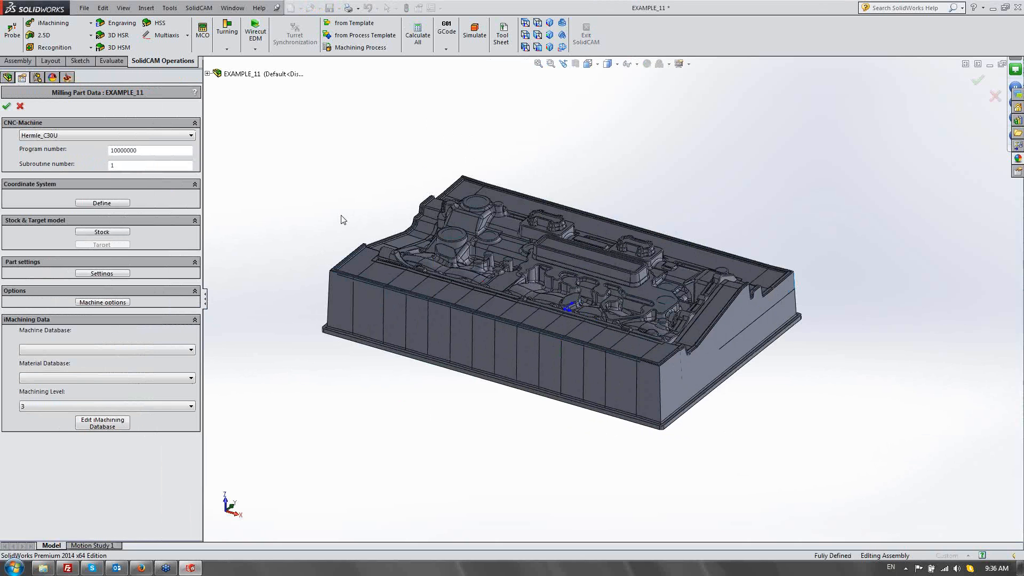
middle_click_drag(342, 218, 610, 487)
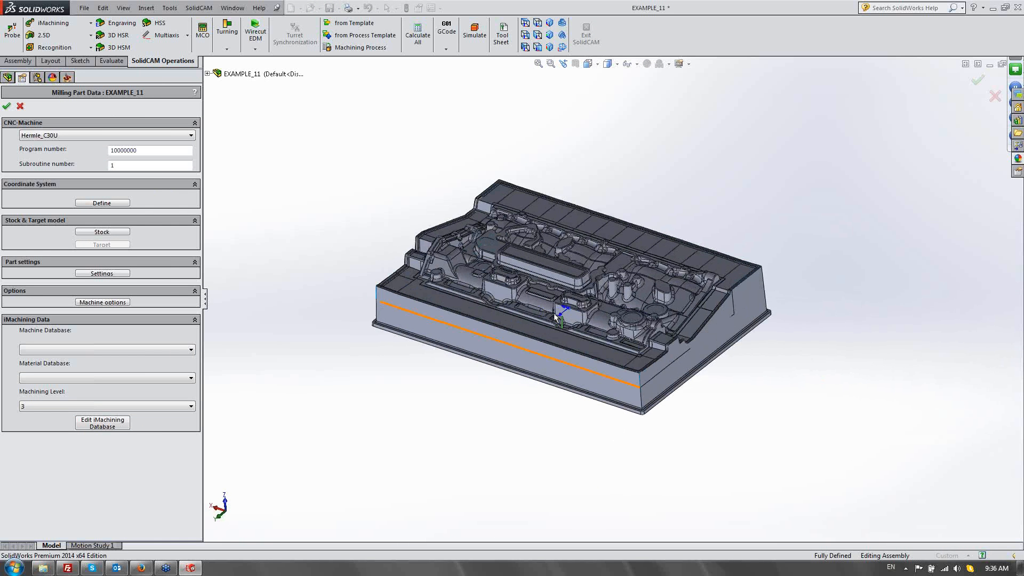
scroll(556, 291, "down", 3)
middle_click_drag(555, 291, 560, 318)
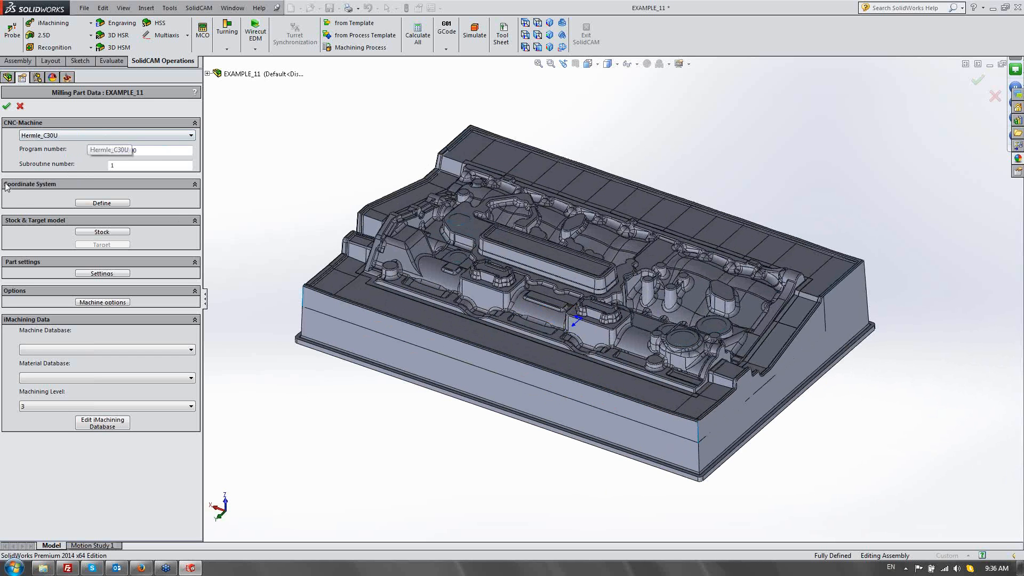
left_click(96, 203)
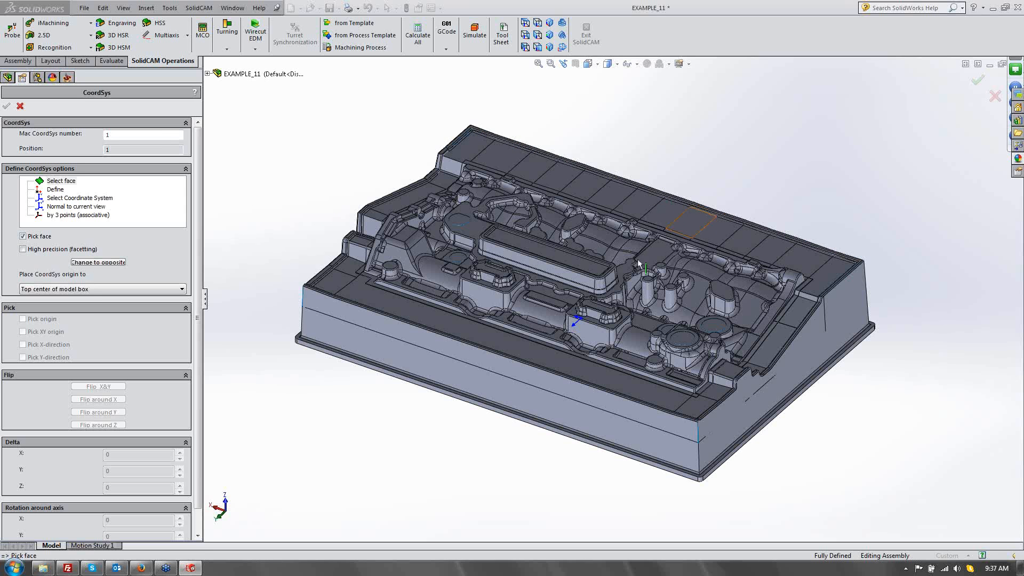
left_click(544, 256)
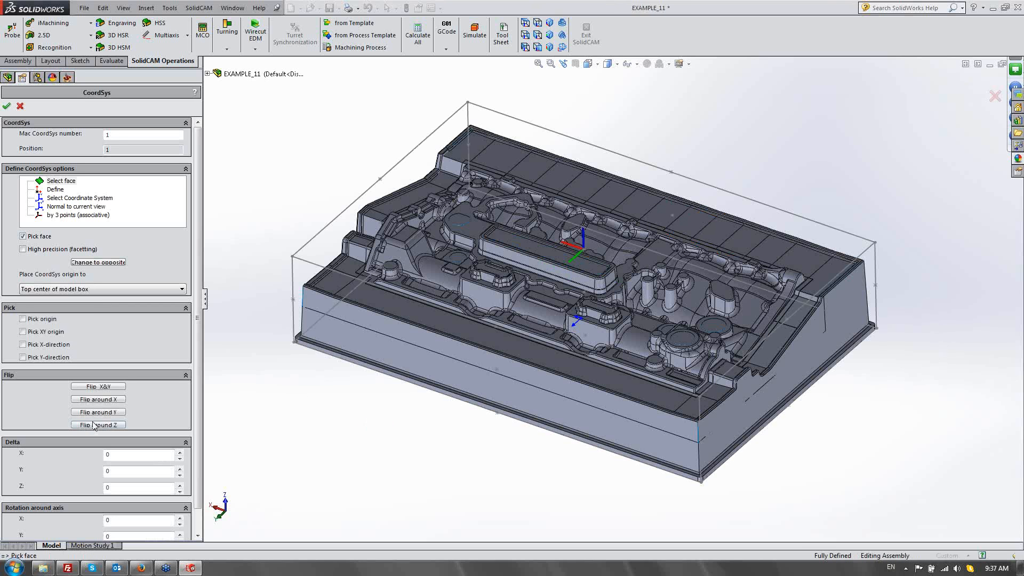
Flip the coordinate system around Z twice and accept it as position 1 of MAC 1.
left_click(92, 425)
left_click(92, 425)
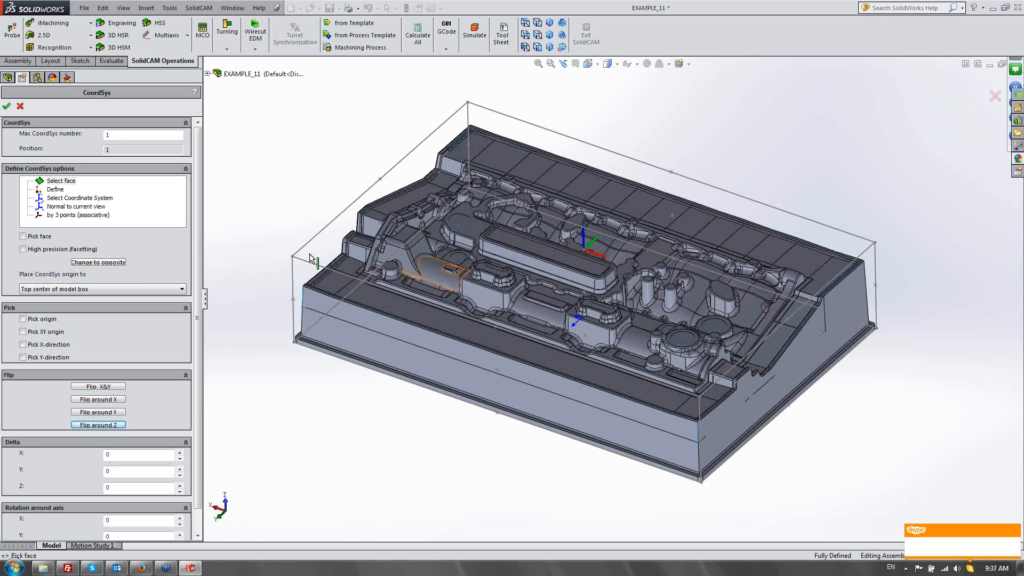
left_click(15, 108)
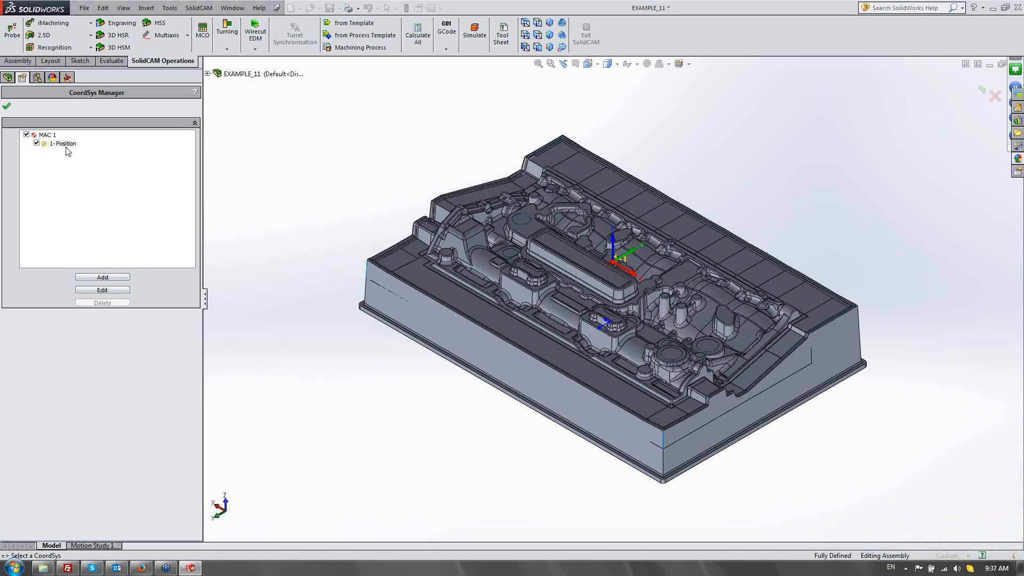
left_click(8, 109)
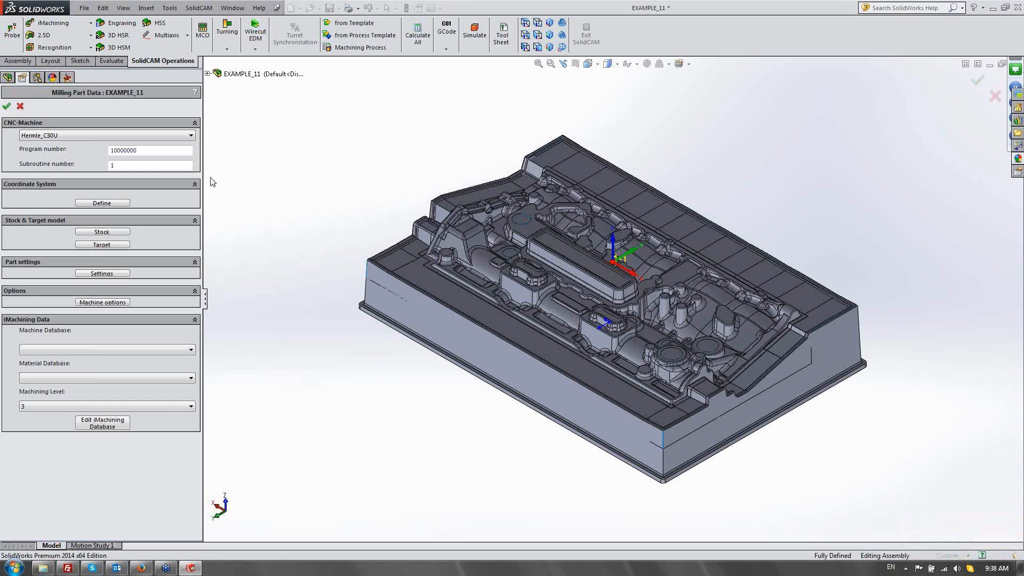
Define the stock as a box relative to the model, replacing all preselected surfaces with only the main mold surface body.
left_click(102, 233)
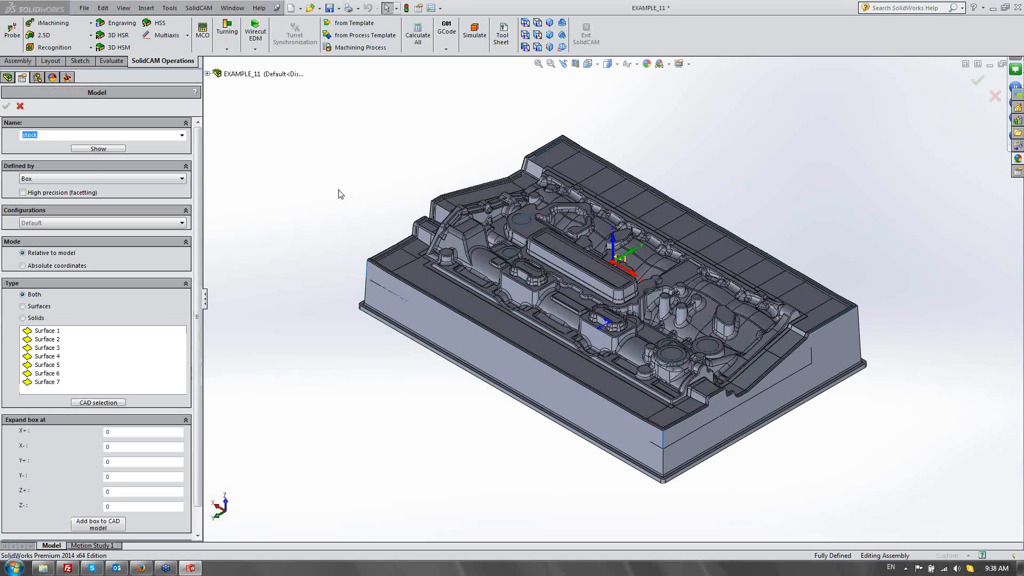
right_click(42, 331)
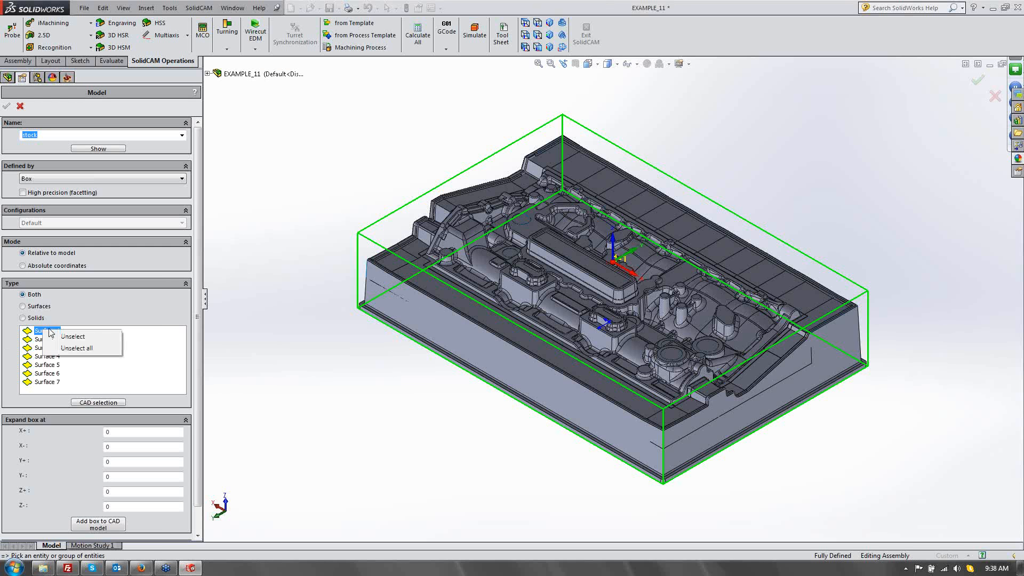
left_click(76, 349)
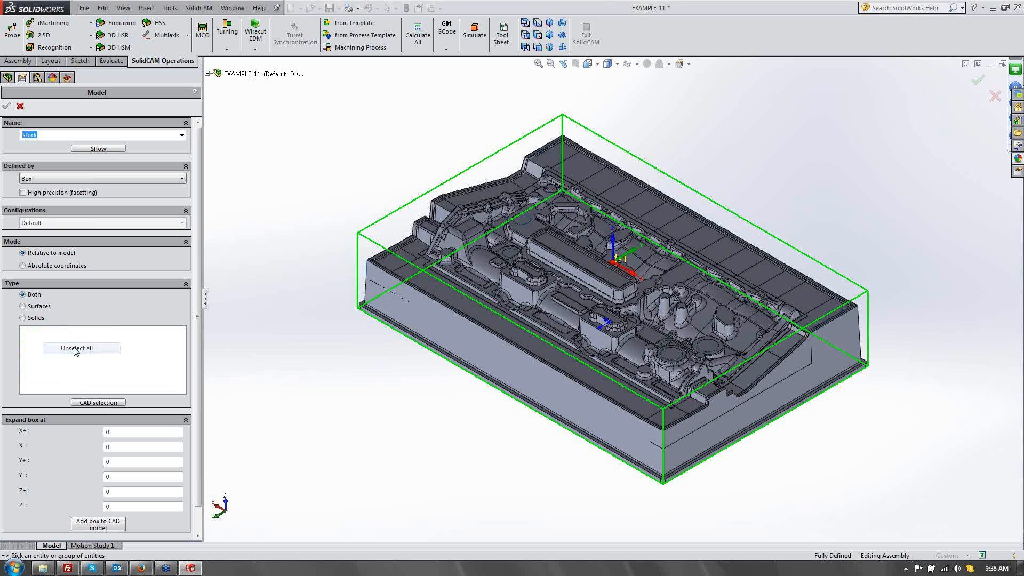
left_click(602, 425)
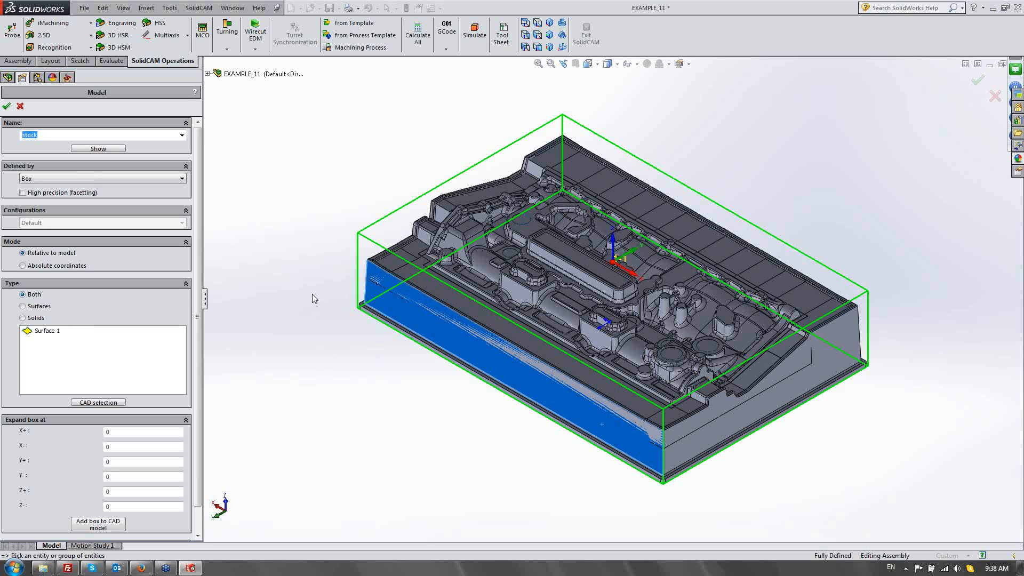
left_click(344, 140)
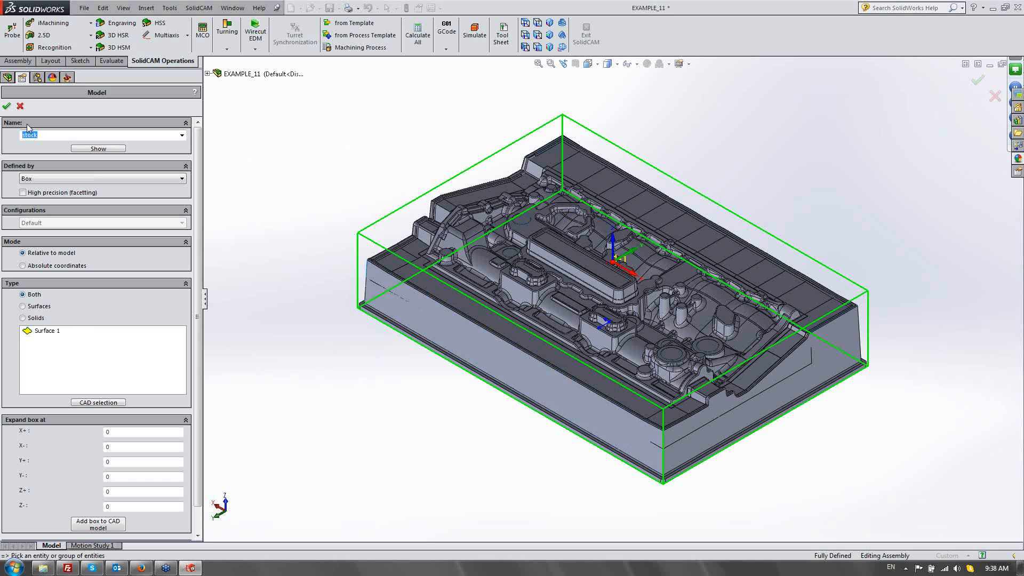
left_click(7, 106)
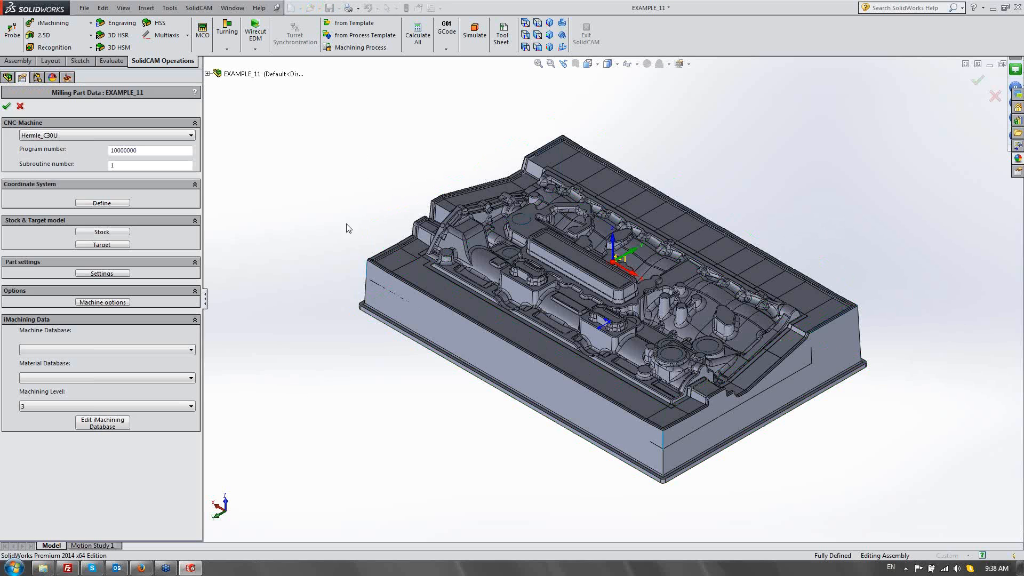
Start the target model definition, clear all preselected surfaces and select the main mold surface body.
left_click(102, 244)
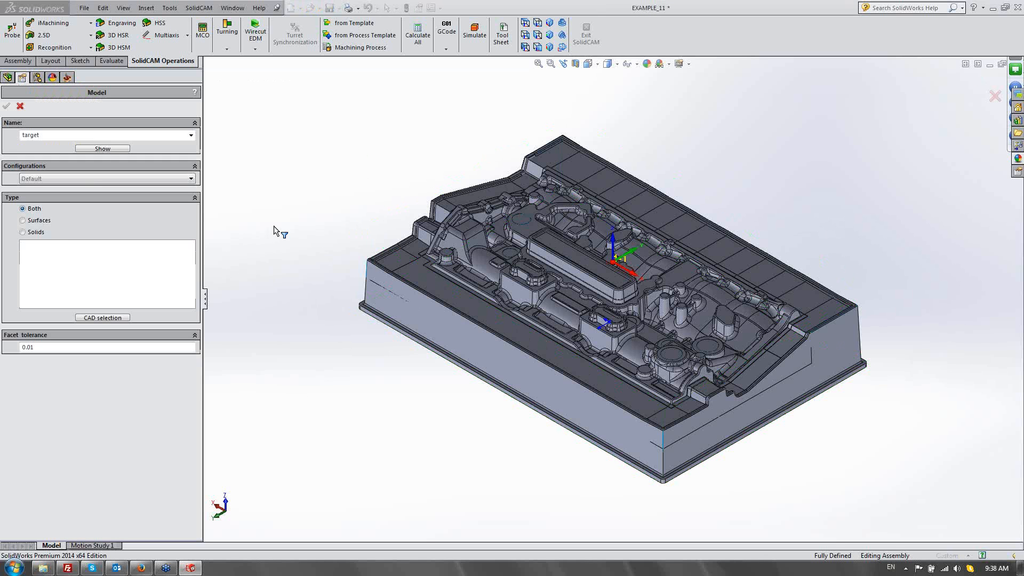
right_click(42, 296)
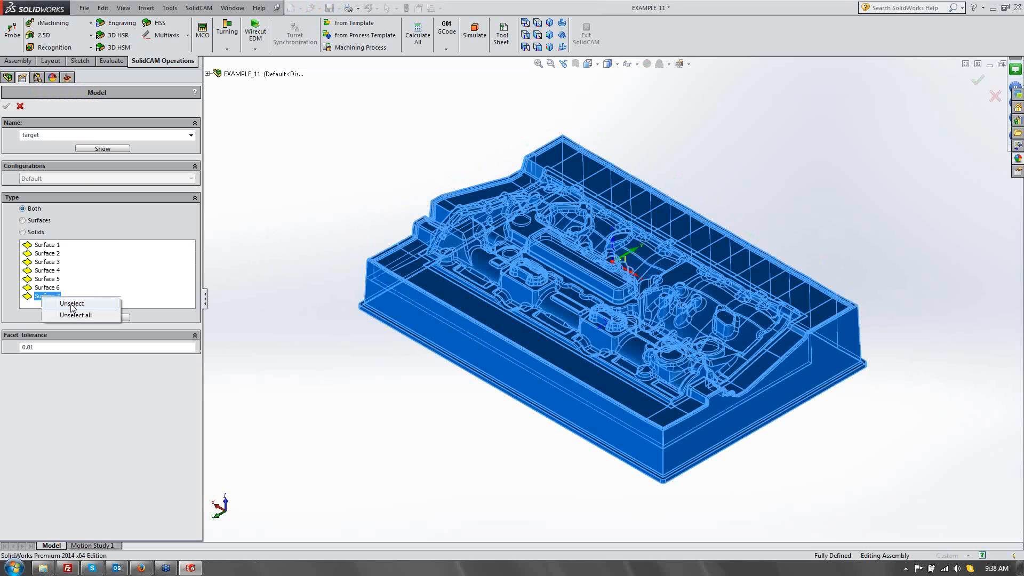
left_click(75, 315)
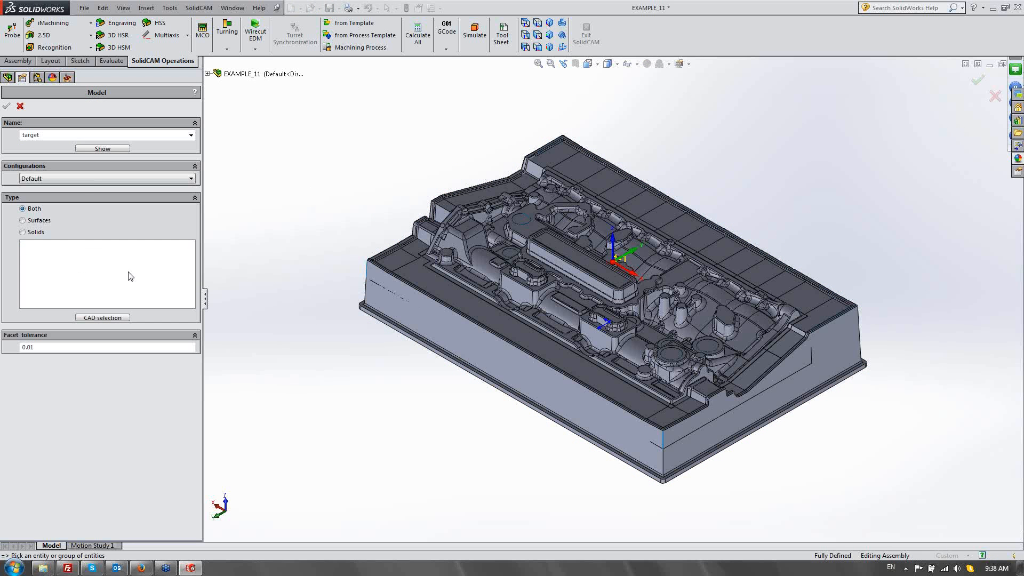
left_click(474, 352)
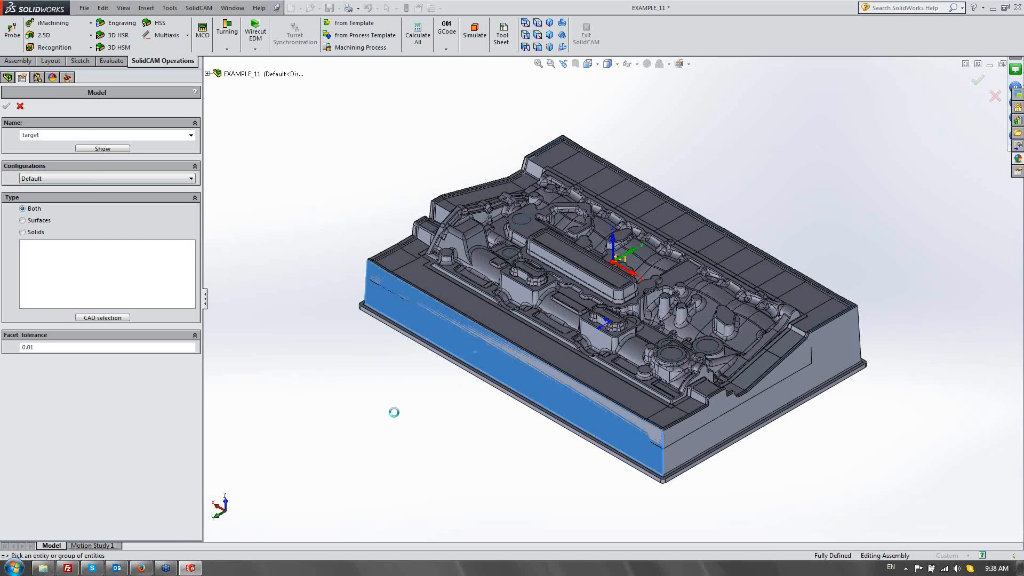
Add the six circular cap surfaces inside the mold cavity to the target model and accept the target definition.
left_click(526, 24)
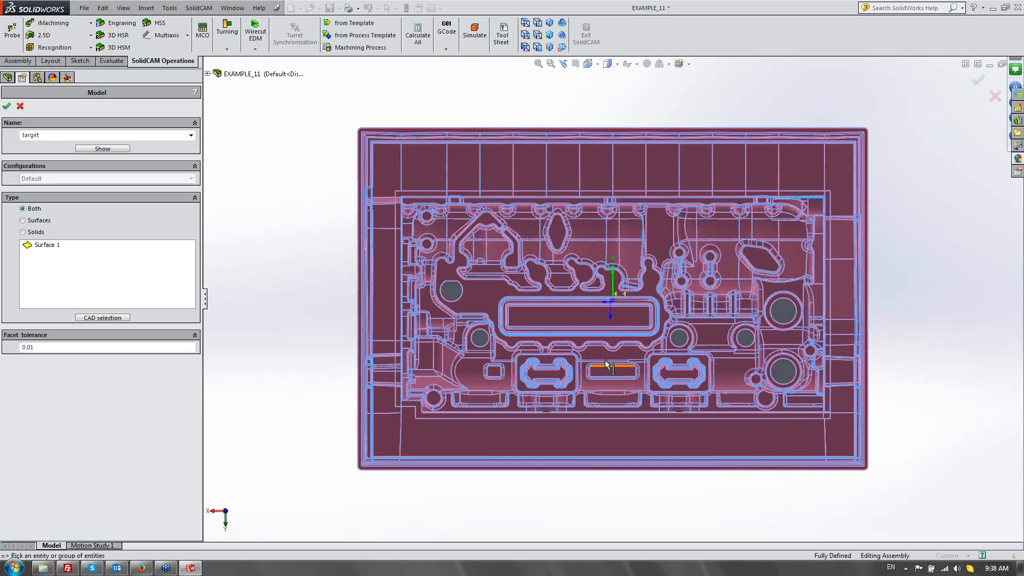
scroll(606, 364, "down", 2)
scroll(591, 347, "down", 1)
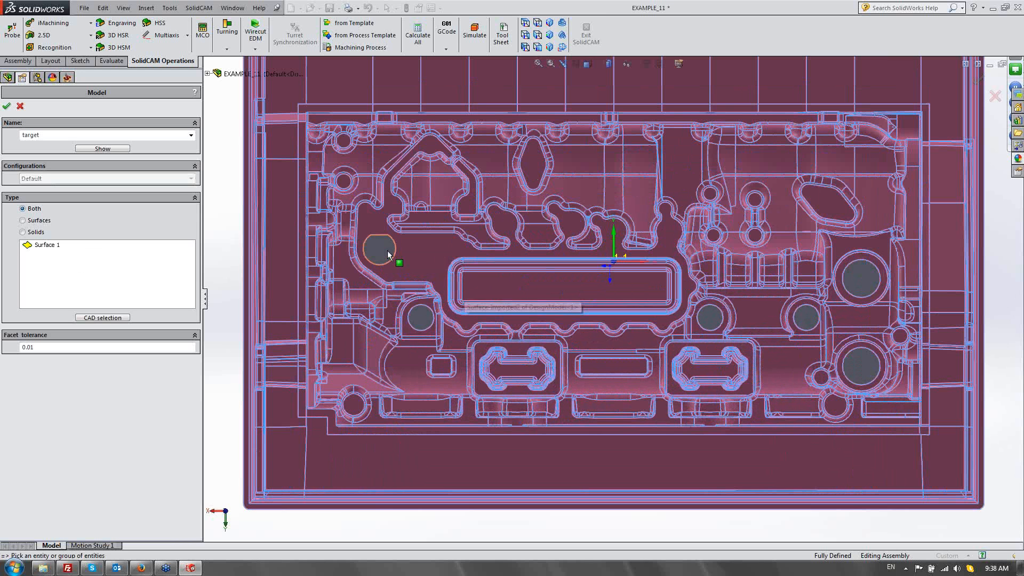
left_click(380, 249)
left_click(422, 319)
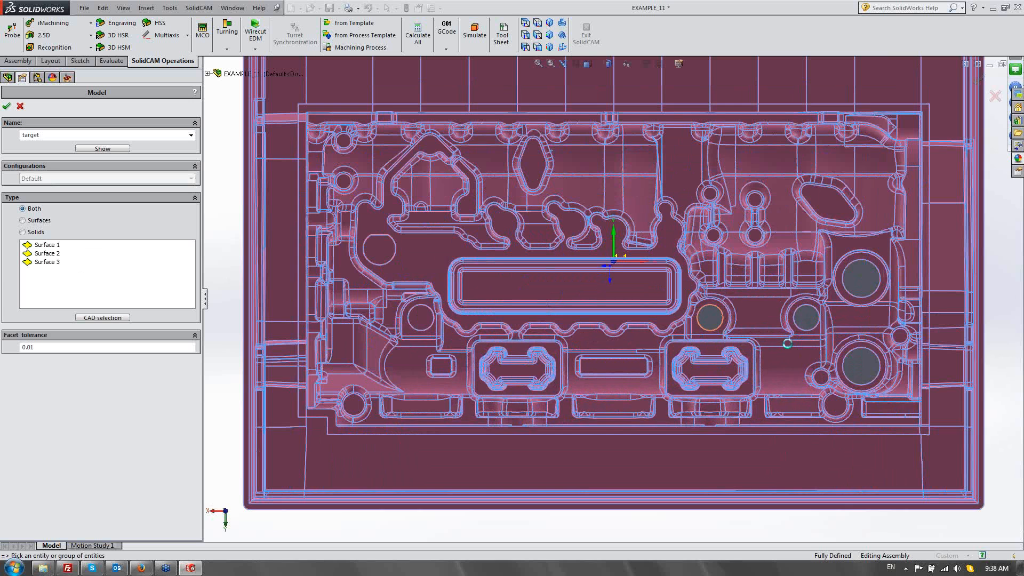
left_click(807, 319)
left_click(860, 279)
left_click(863, 368)
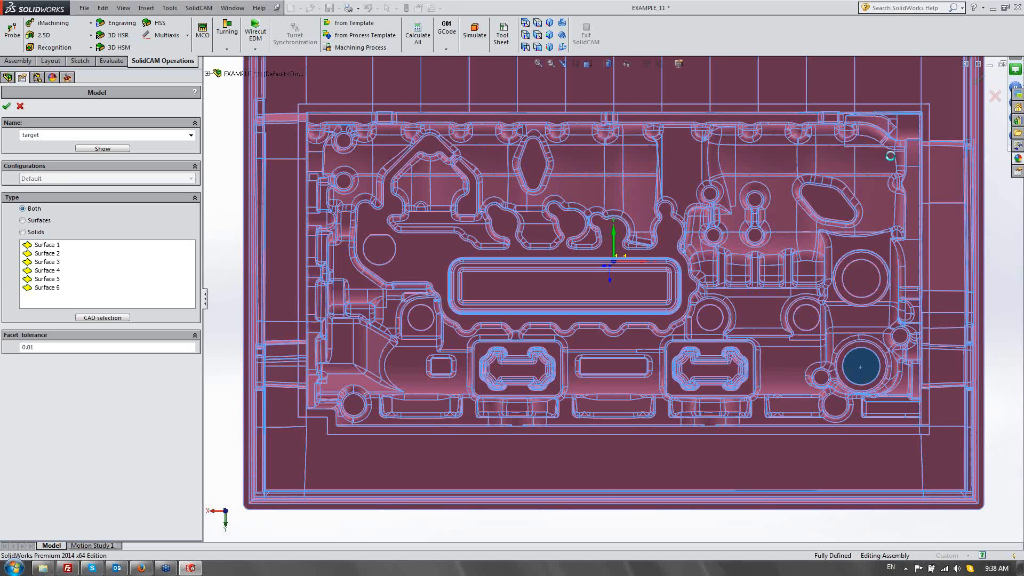
left_click(550, 24)
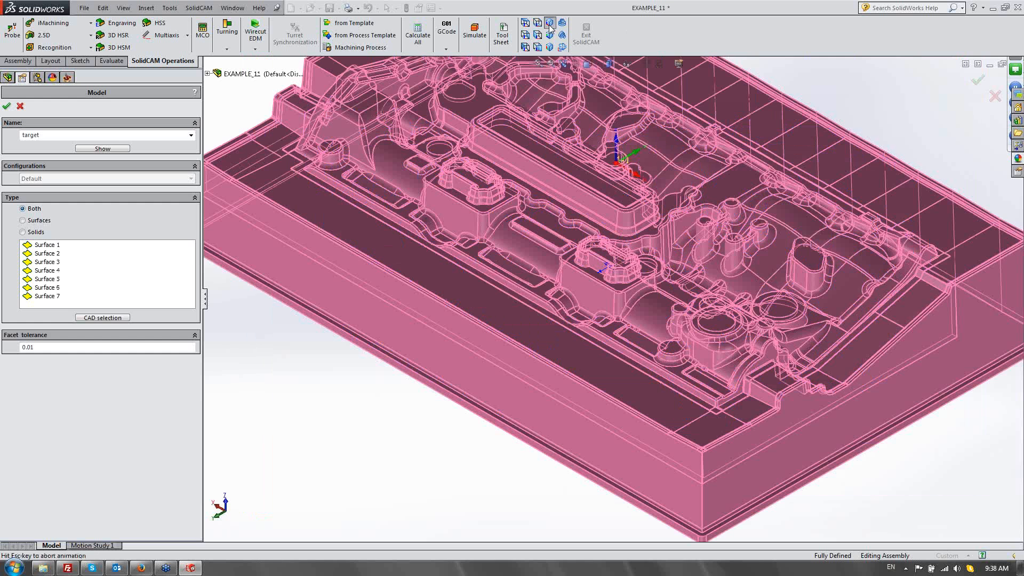
left_click(6, 106)
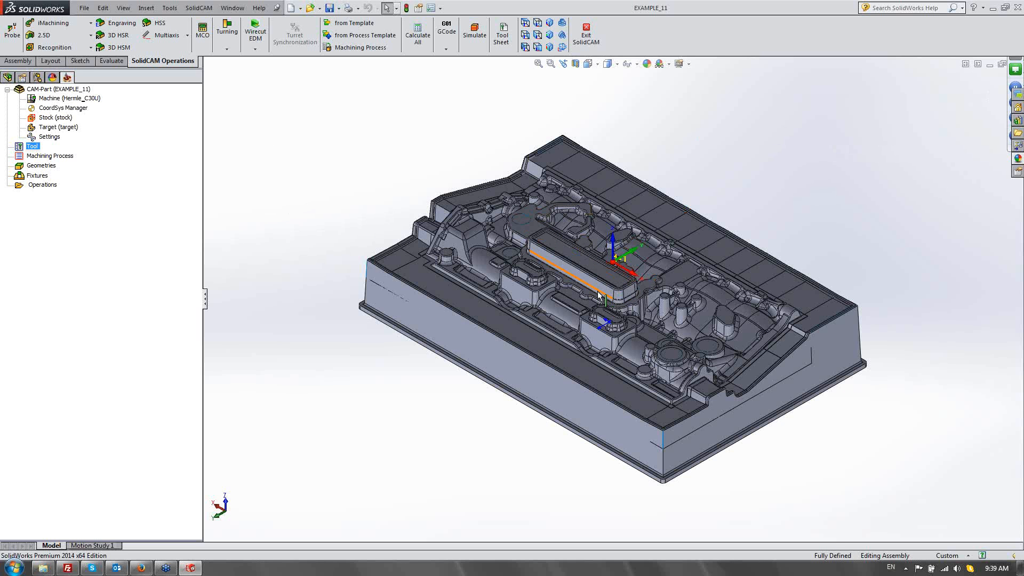
Set the updated stock method to Special for HSR/HSM in the SolidCAM settings.
scroll(599, 295, "down", 2)
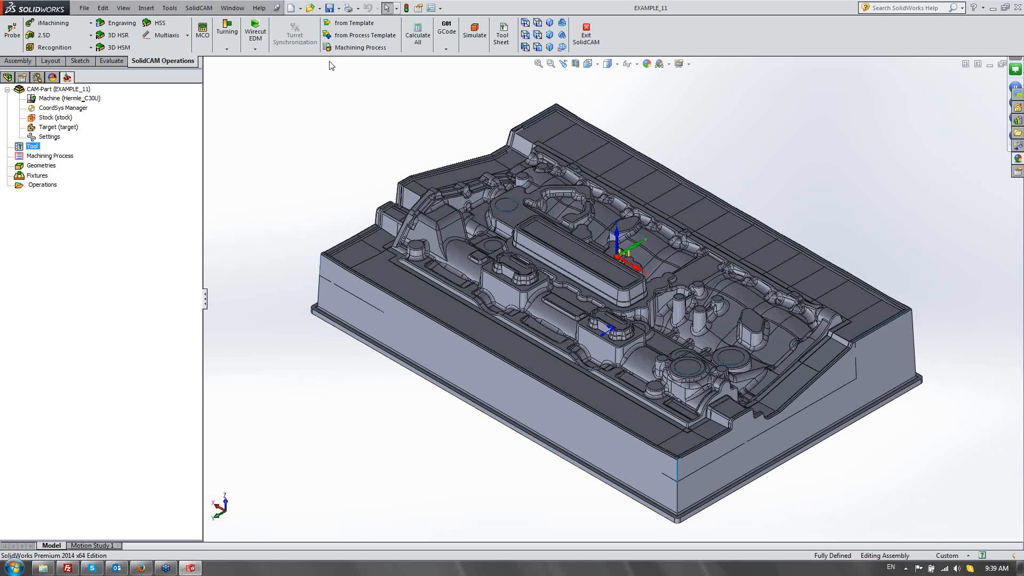
left_click(202, 8)
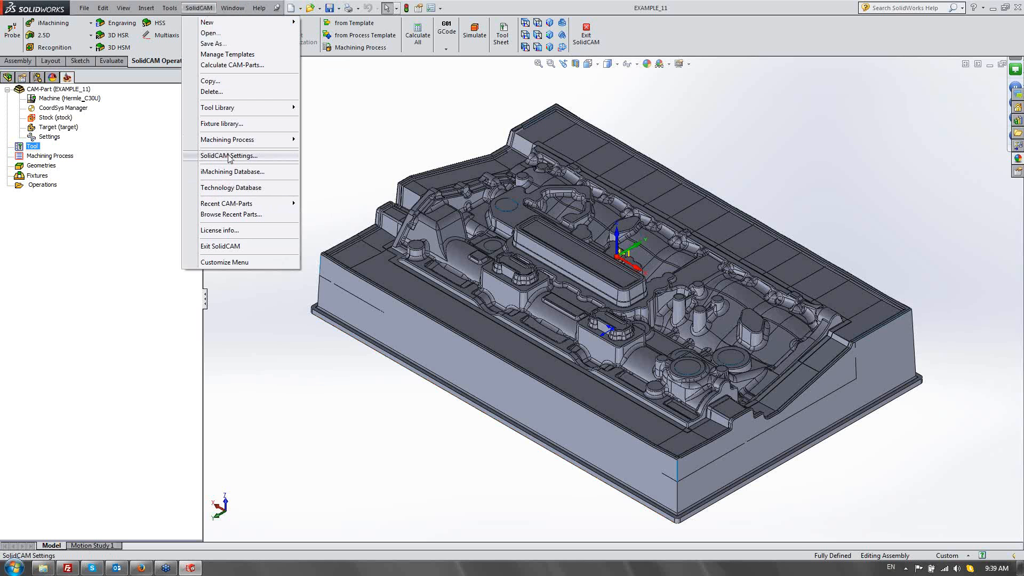
left_click(268, 214)
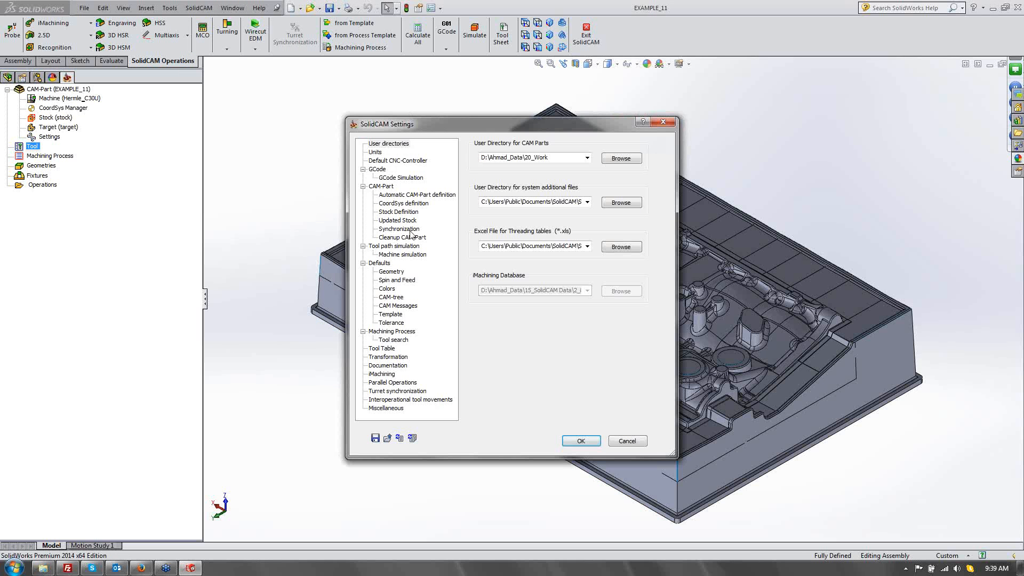
left_click(396, 220)
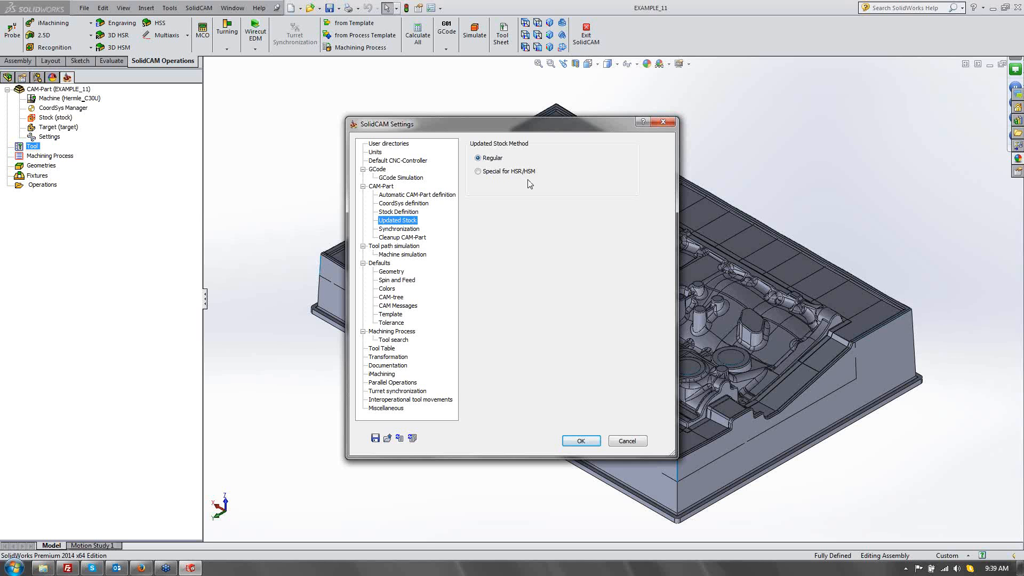
left_click_drag(544, 128, 227, 144)
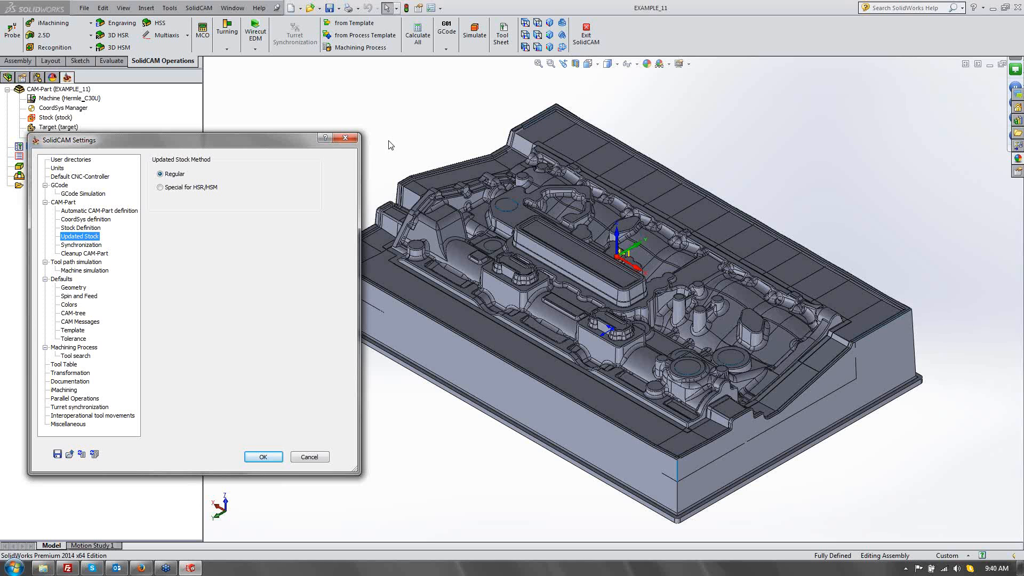
left_click(182, 187)
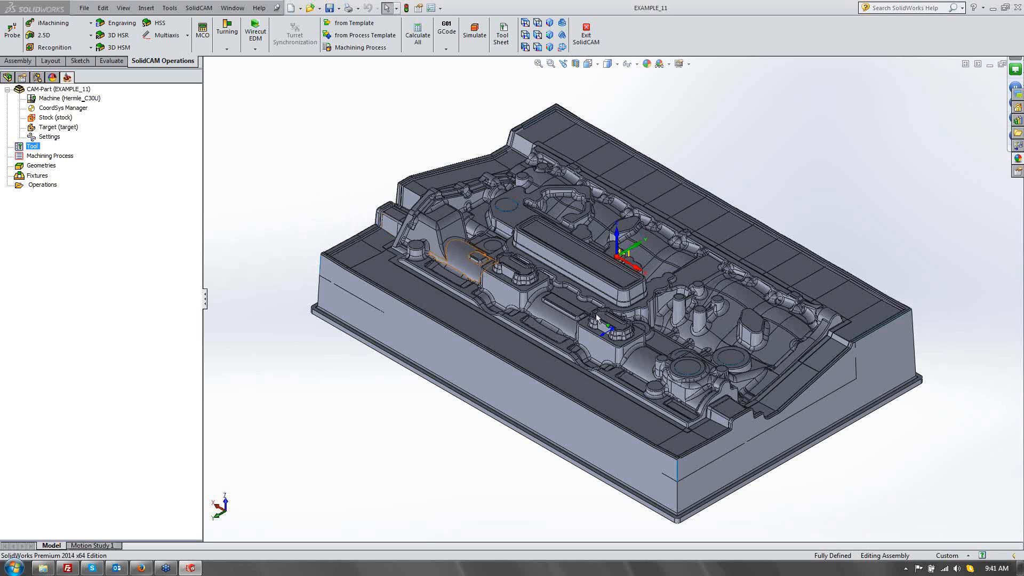
Add a 3D HSR milling operation using the HM Roughing technology.
middle_click_drag(744, 293, 714, 280, "ctrl")
left_click(40, 185)
right_click(40, 187)
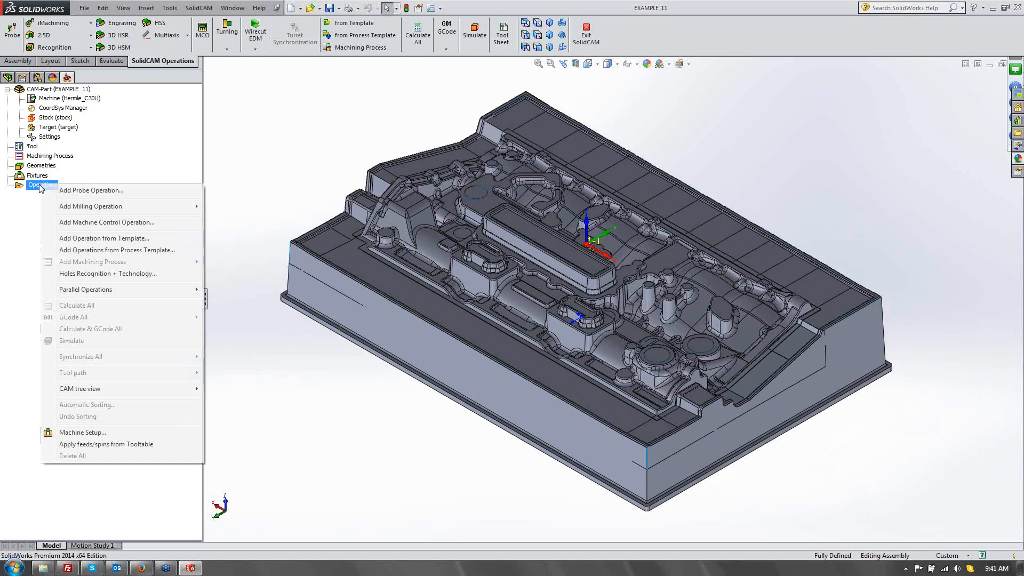
mouse_move(107, 206)
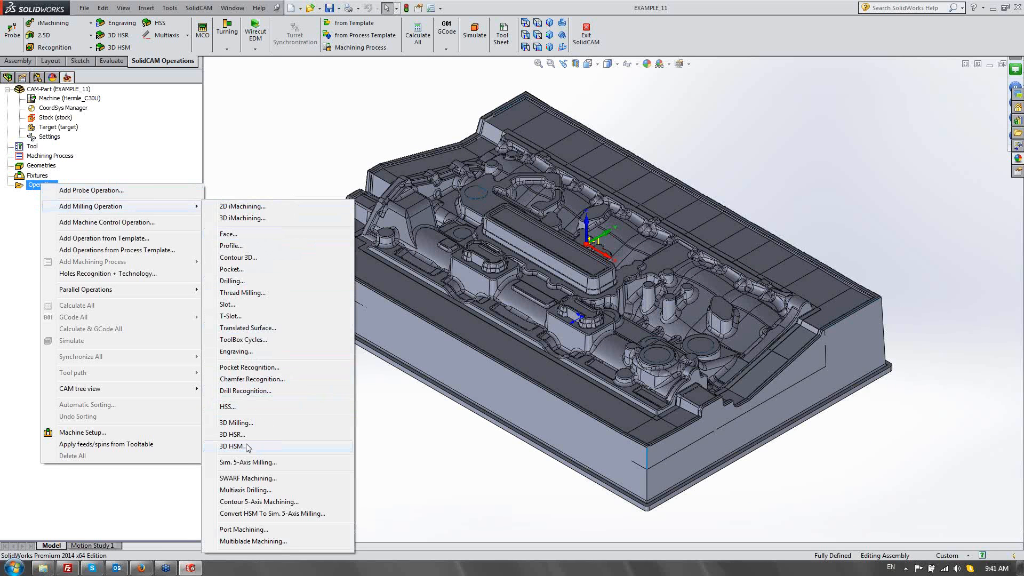
left_click(233, 435)
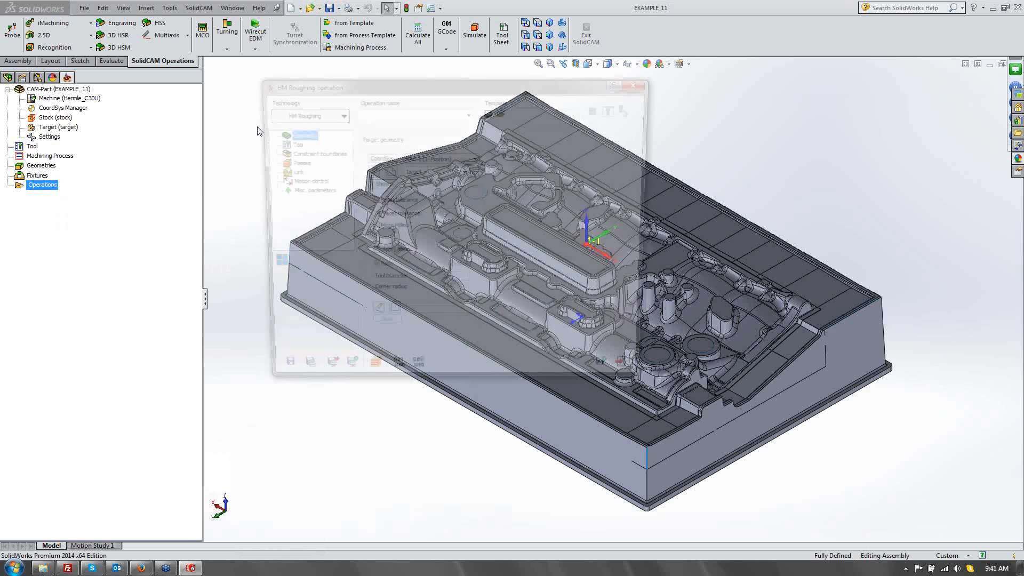
left_click(332, 113)
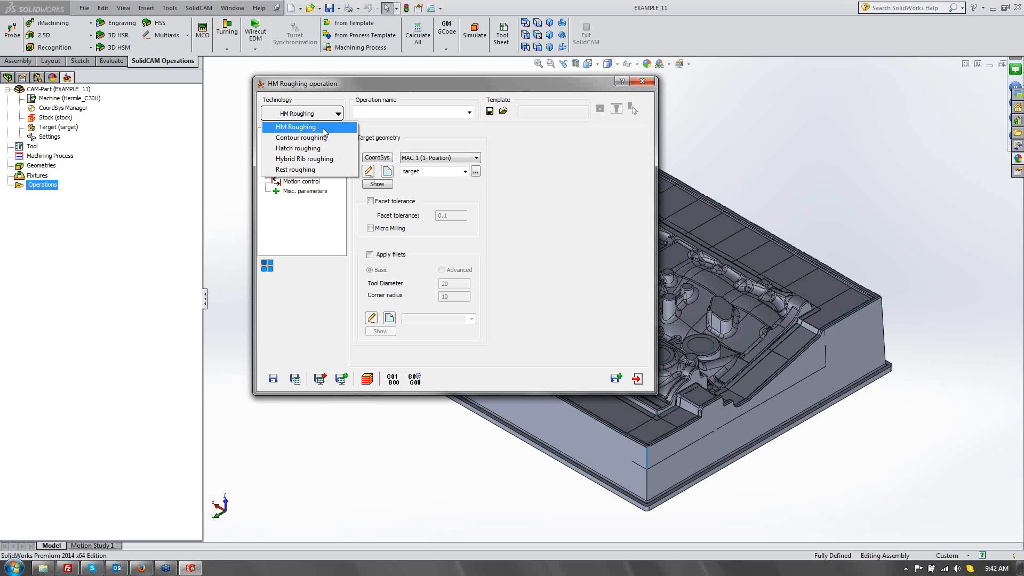
left_click(288, 128)
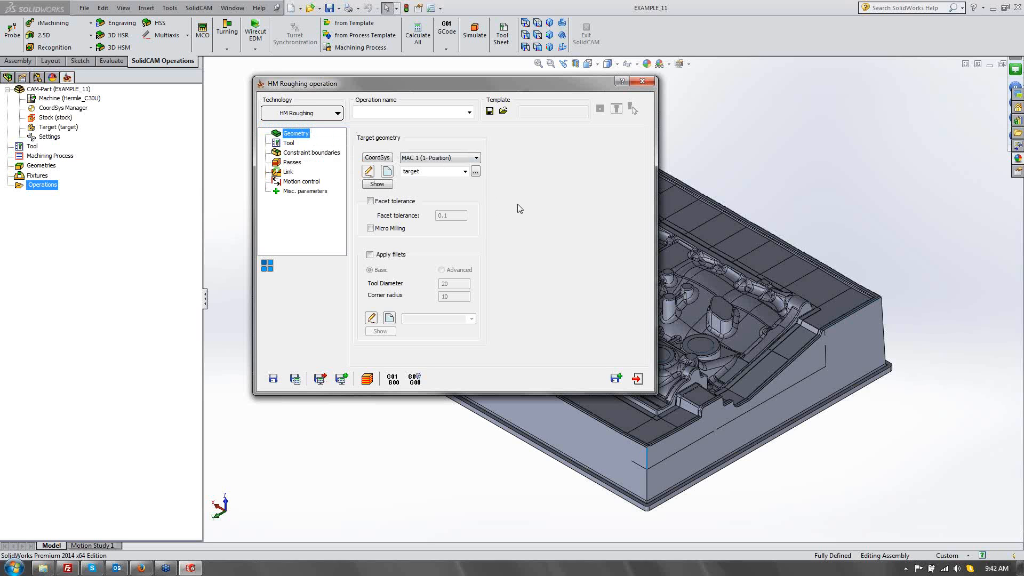
Create a new end mill in the tool table for the roughing operation.
left_click(288, 143)
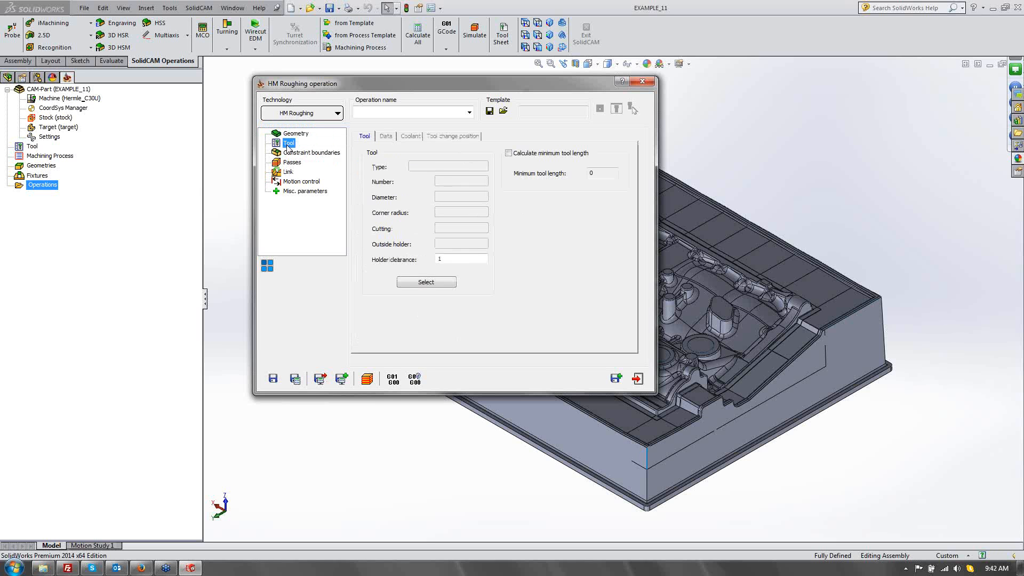
left_click(430, 281)
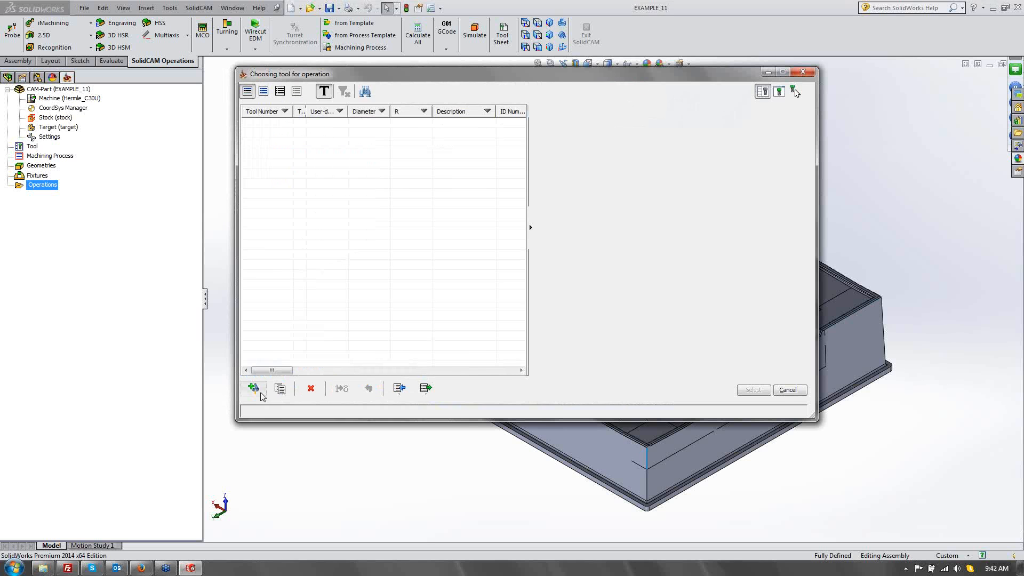
left_click(255, 389)
double_click(542, 134)
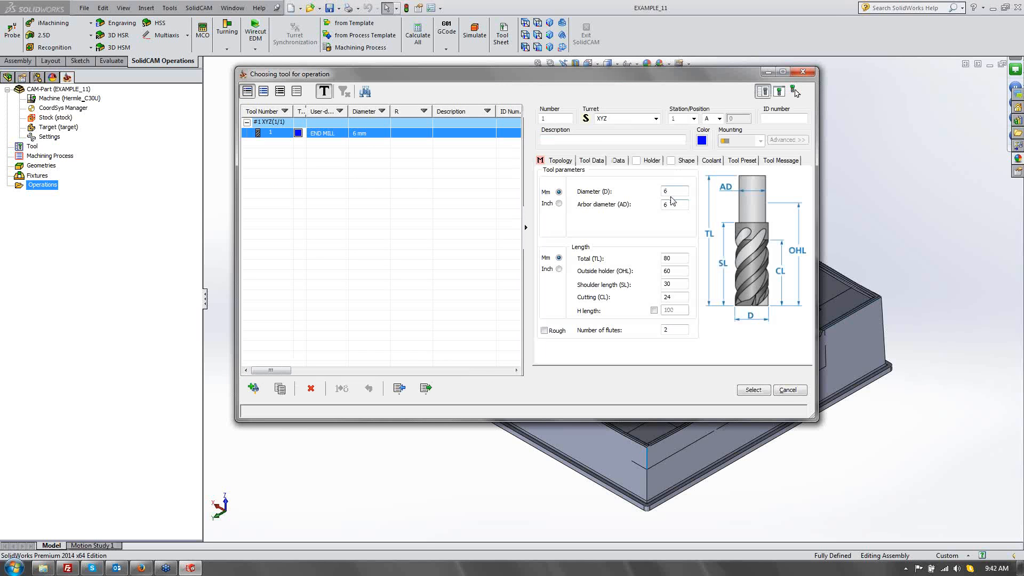
Set the end mill's diameter to 30 mm, total length to 150 mm and outside holder length to 50 mm, and assign it to the operation.
double_click(671, 193)
type("30")
key("Tab")
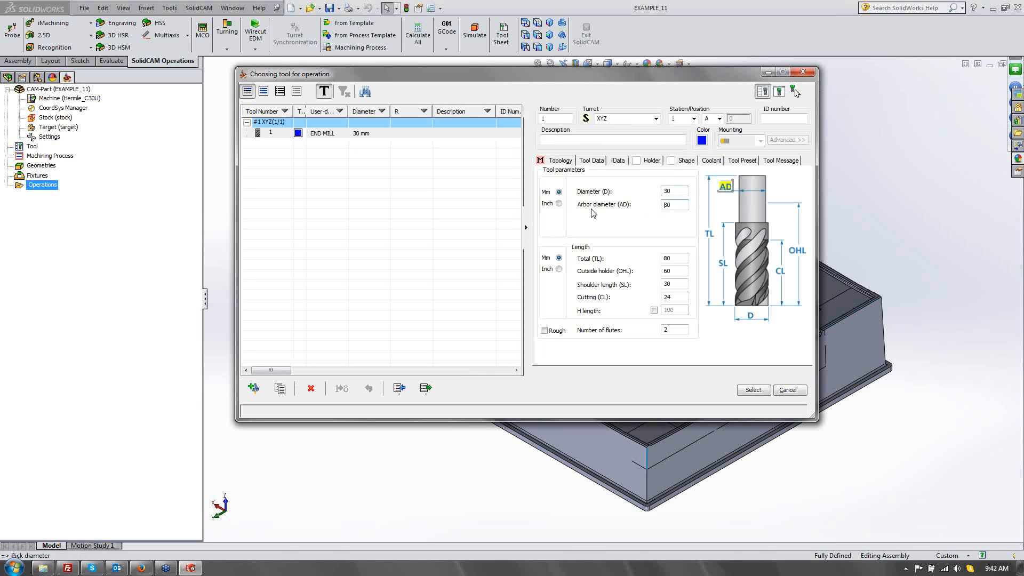
key("Tab")
type("150")
key("Tab")
type("50")
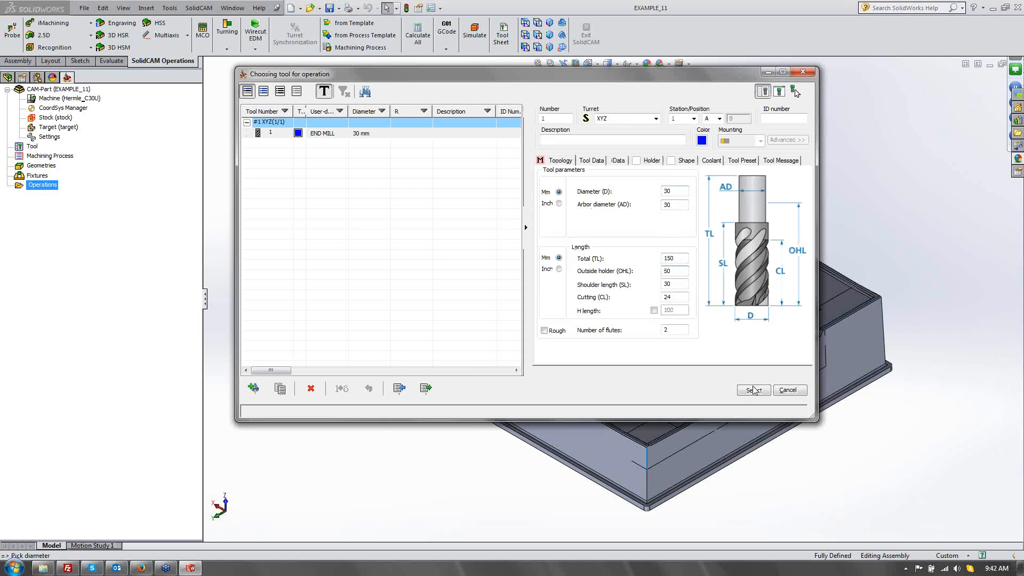
left_click(754, 390)
Set the boundary-tool relation of the automatic constraint boundary to External and preview the resulting boundary on the model.
left_click(312, 153)
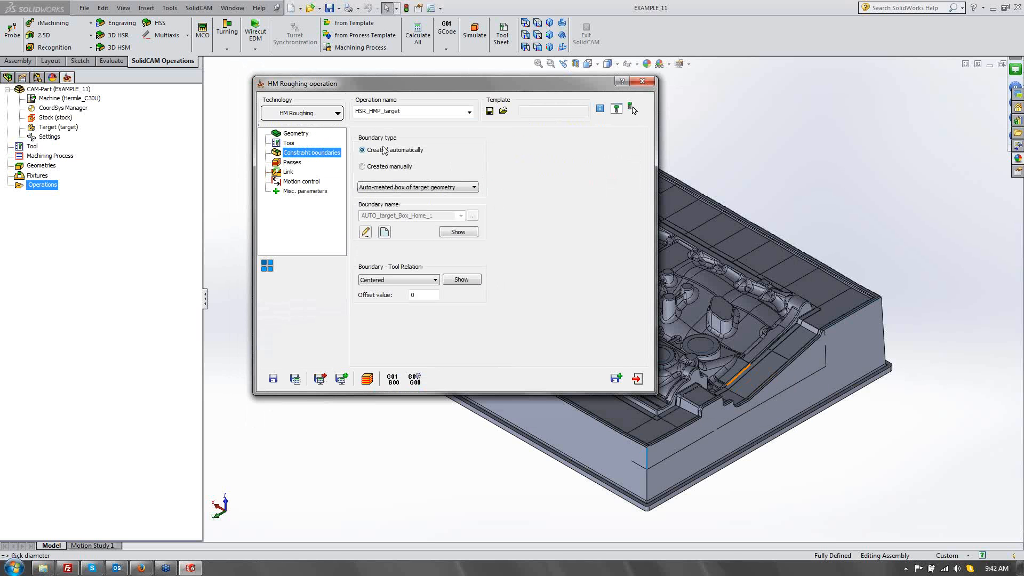
left_click(404, 280)
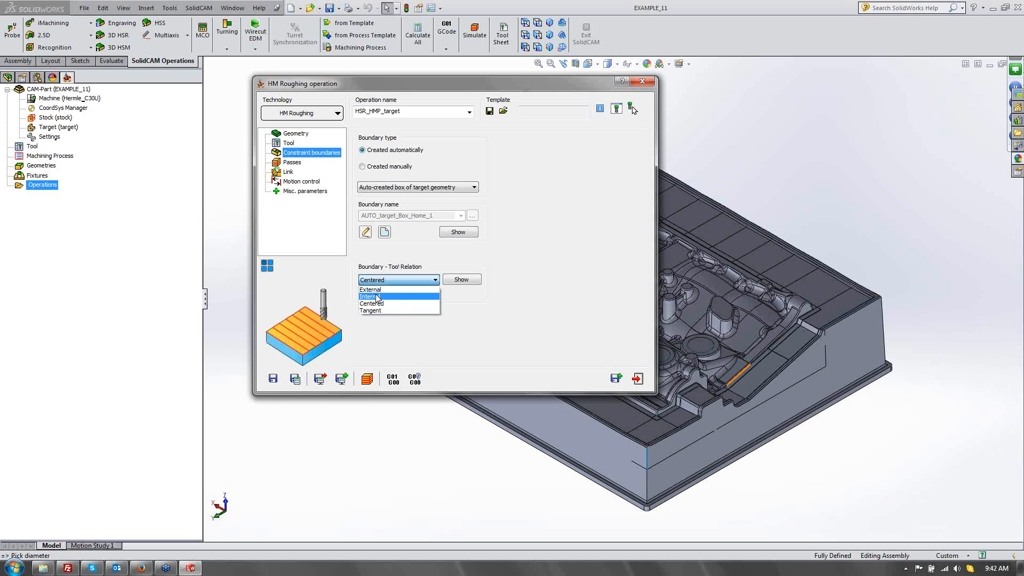
left_click(370, 290)
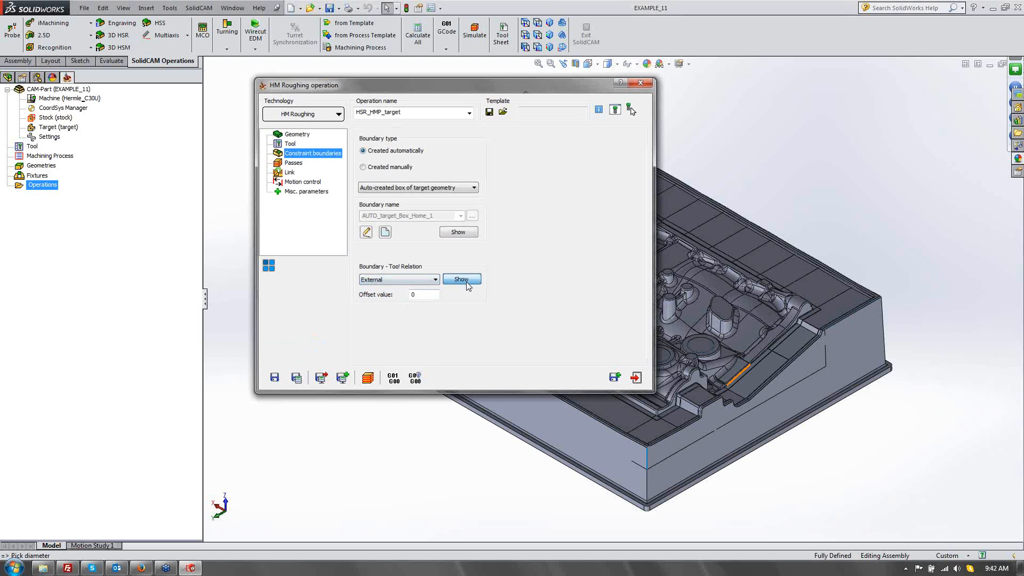
left_click(467, 282)
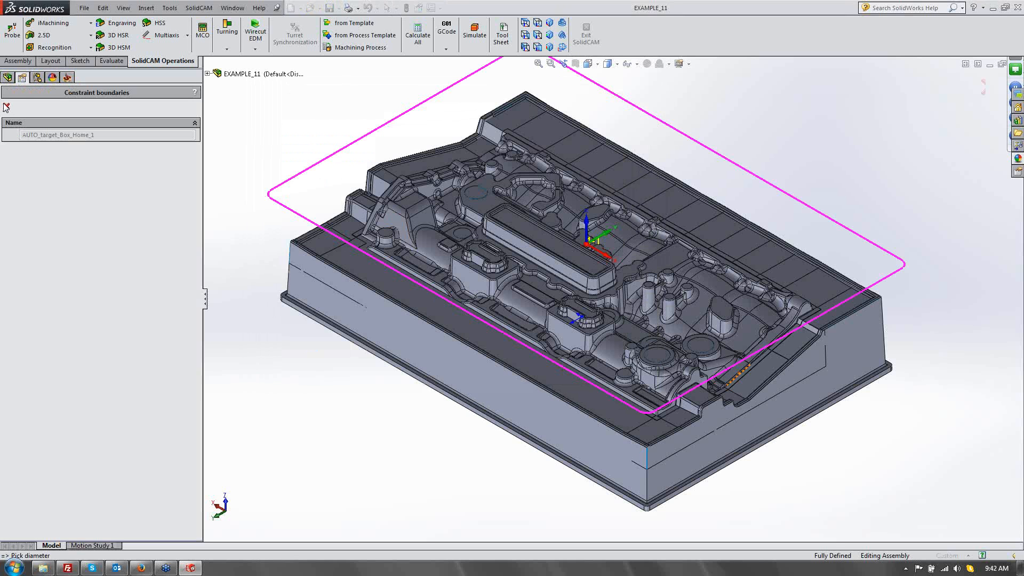
left_click(6, 105)
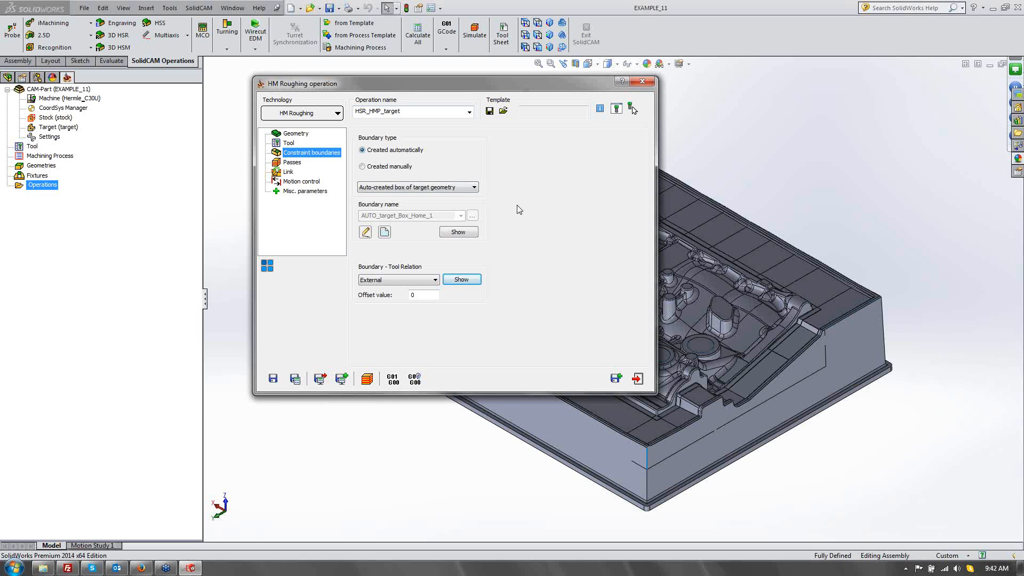
Set both the wall offset and the floor offset of the roughing passes to 1.
left_click(290, 162)
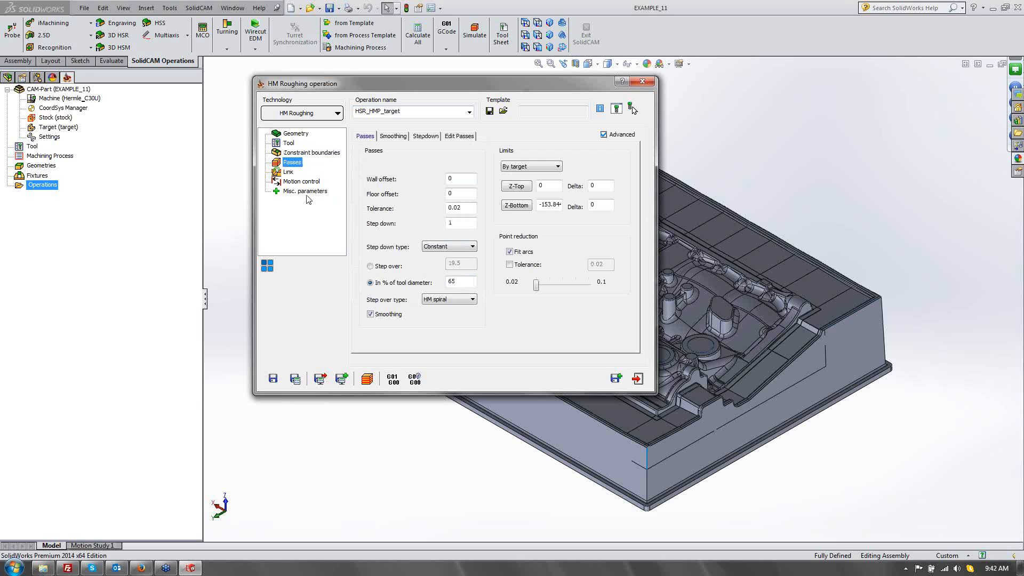
left_click(468, 178)
type("1")
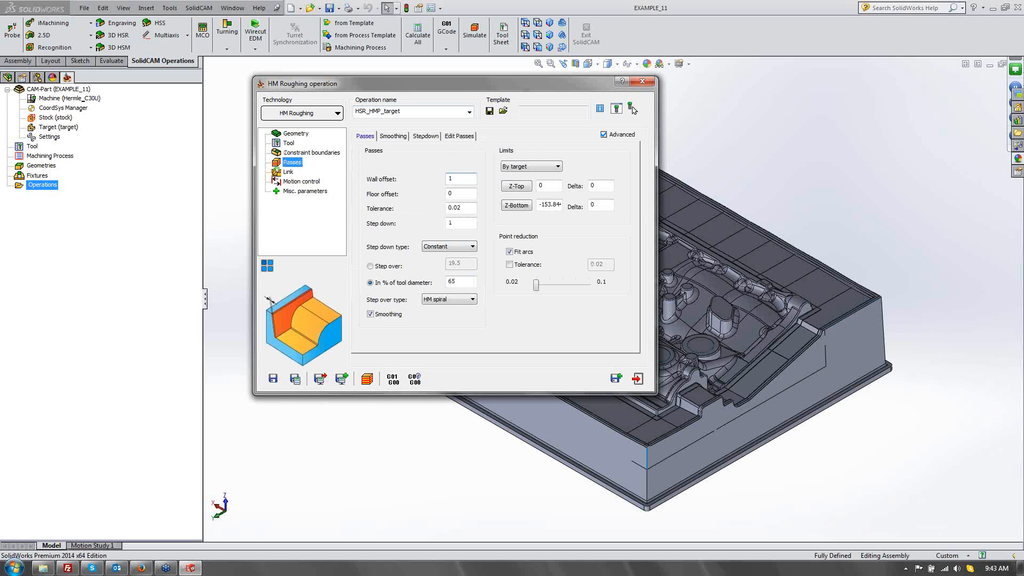
key("Tab")
type("1")
key("Tab")
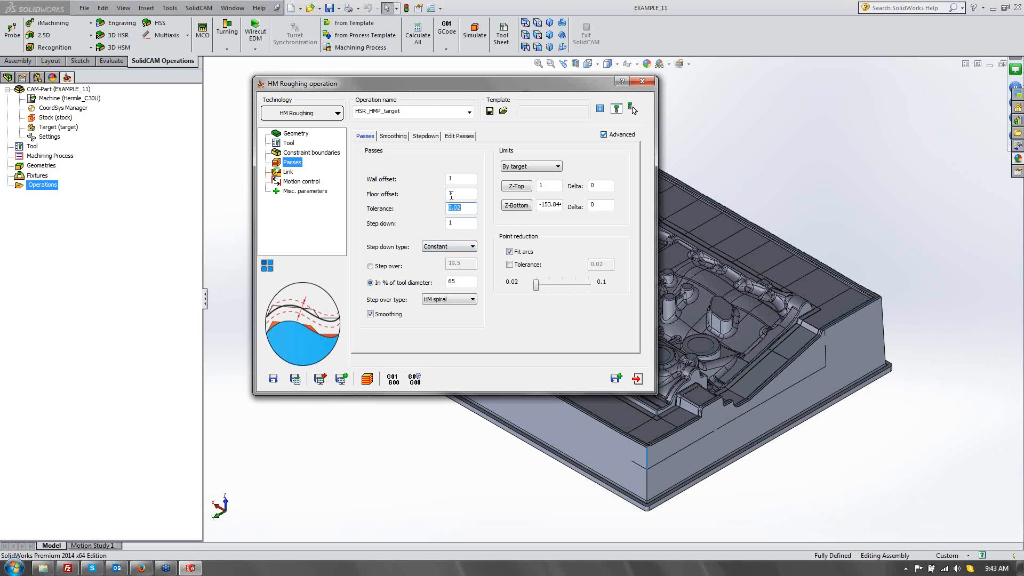
left_click(473, 178)
left_click(463, 196)
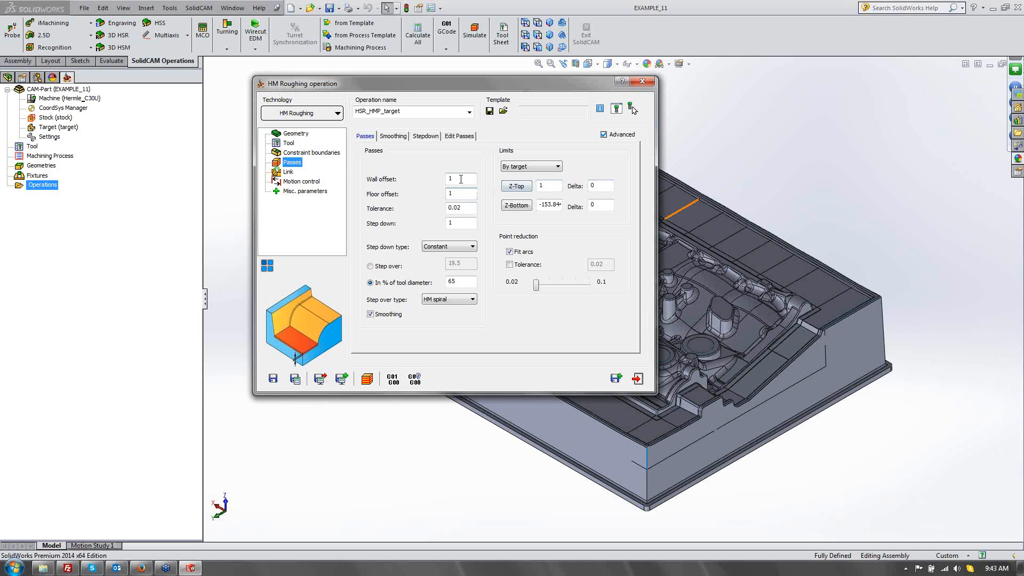
Set the roughing passes' tolerance to 0.1 and the step down to 5.
double_click(466, 209)
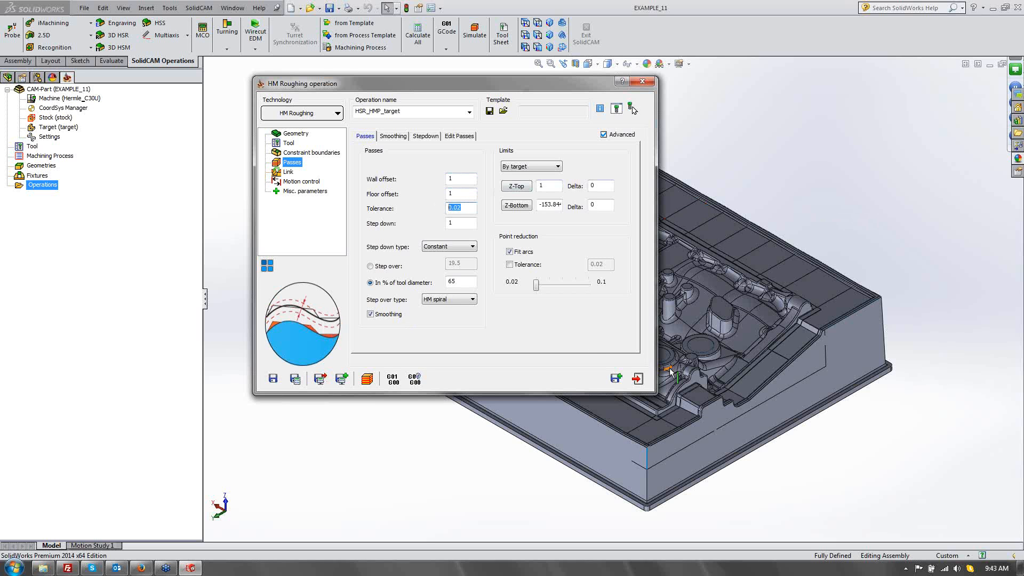
type("0.1")
left_click(450, 209)
left_click(461, 224)
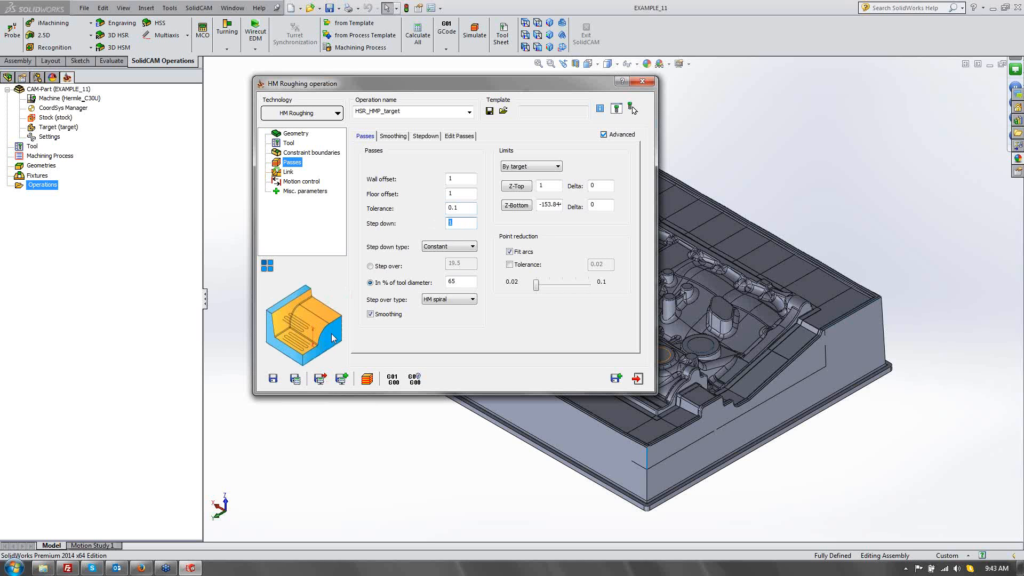
type("5")
left_click(297, 136)
left_click(290, 144)
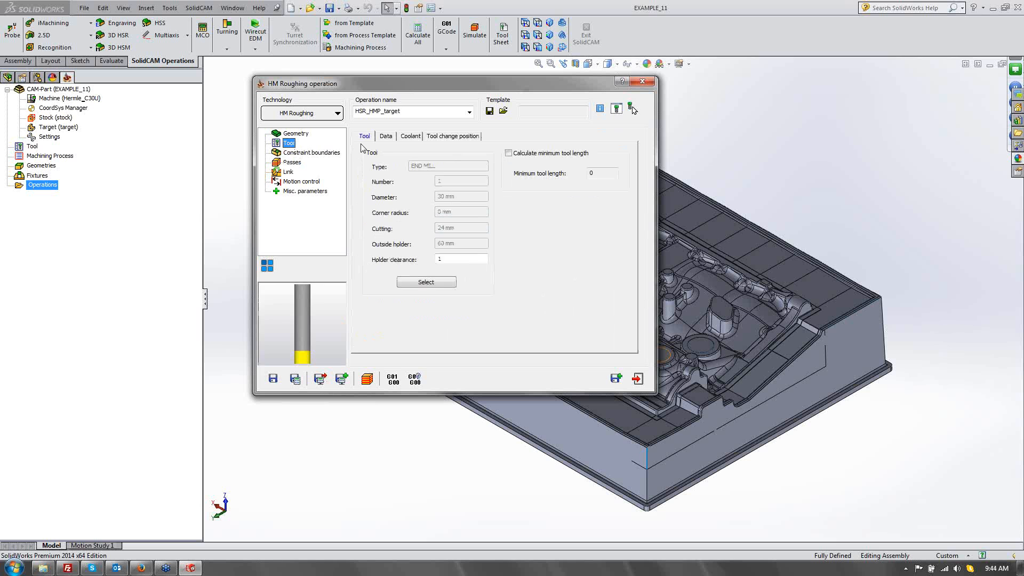
left_click(293, 153)
left_click(292, 162)
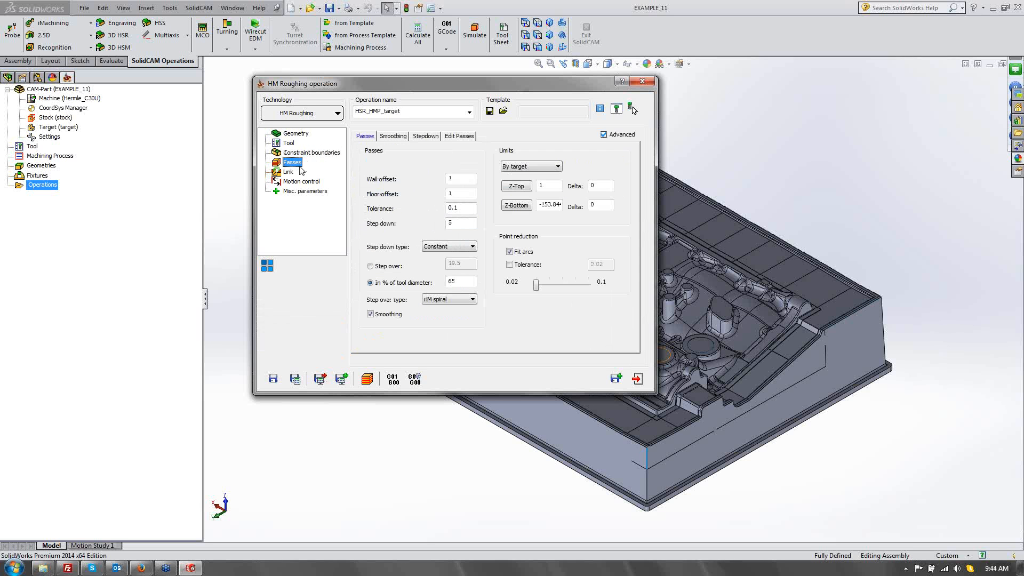
Save and calculate the HM Roughing operation with its current pass parameters, and close it.
left_click(465, 182)
left_click(466, 194)
left_click(463, 209)
left_click(461, 224)
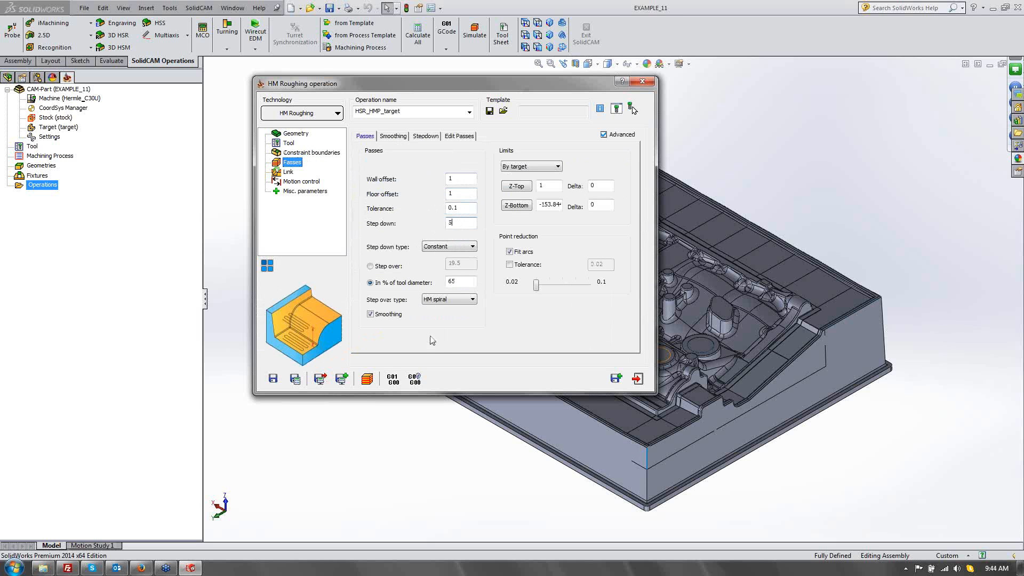
left_click(295, 378)
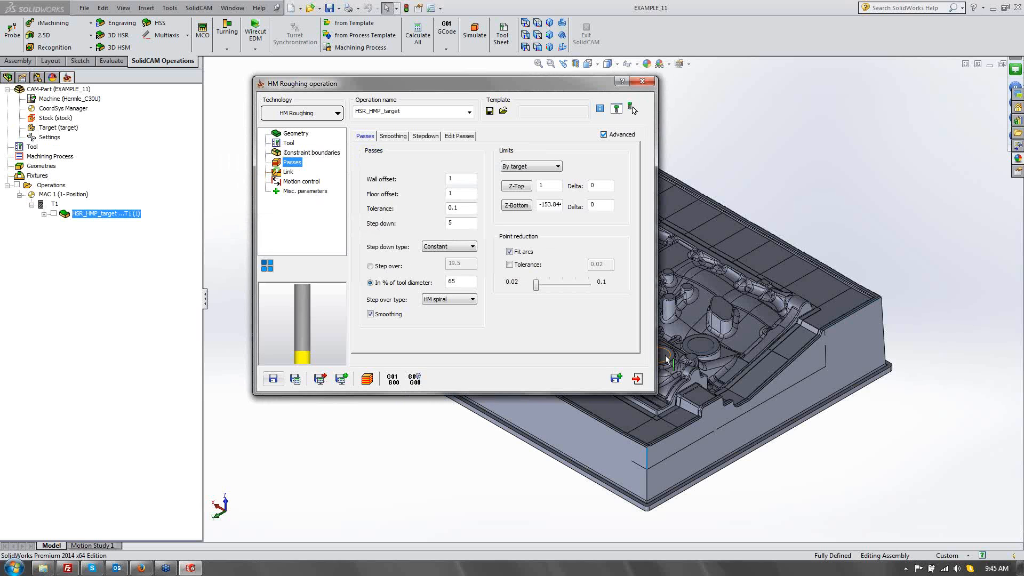
left_click(637, 379)
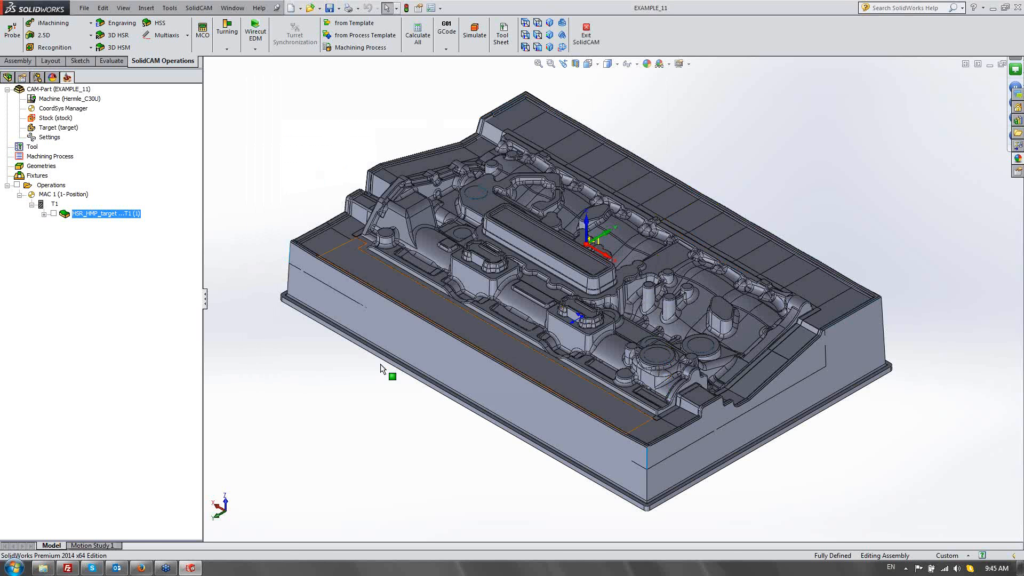
Open and close the simulation of the HM Roughing operation, and show and hide its tool path on the model.
right_click(124, 213)
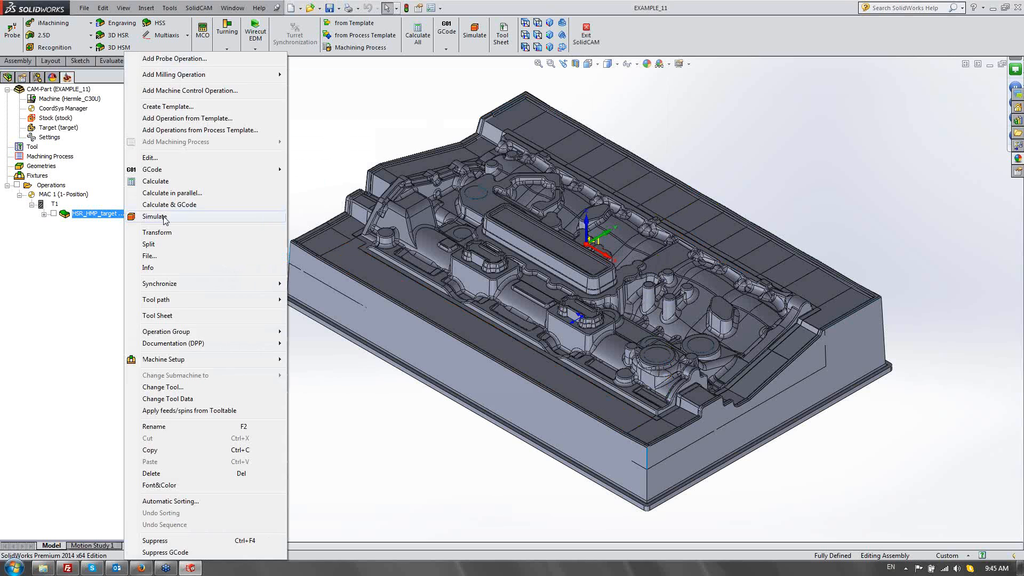
left_click(164, 216)
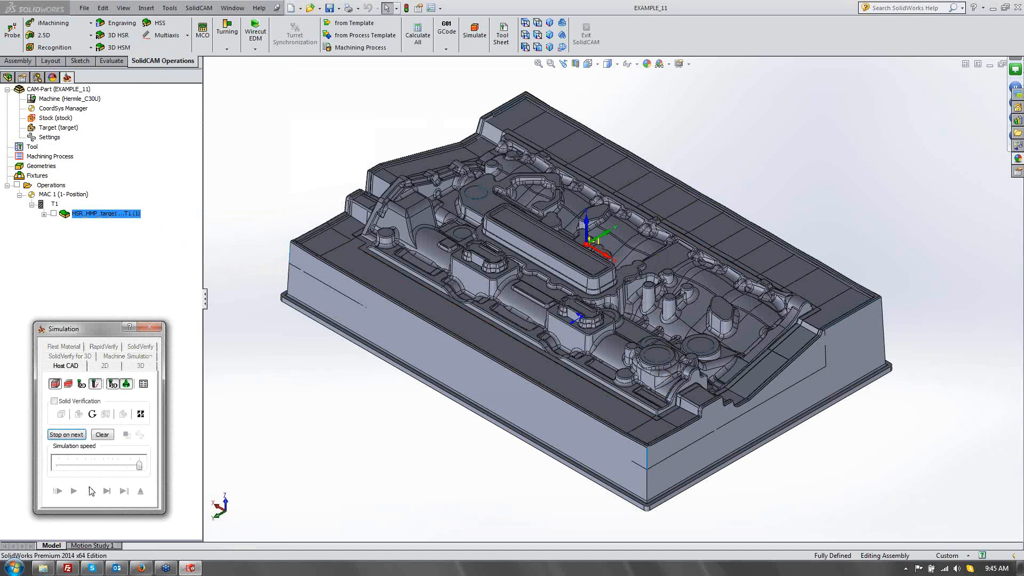
left_click(90, 490)
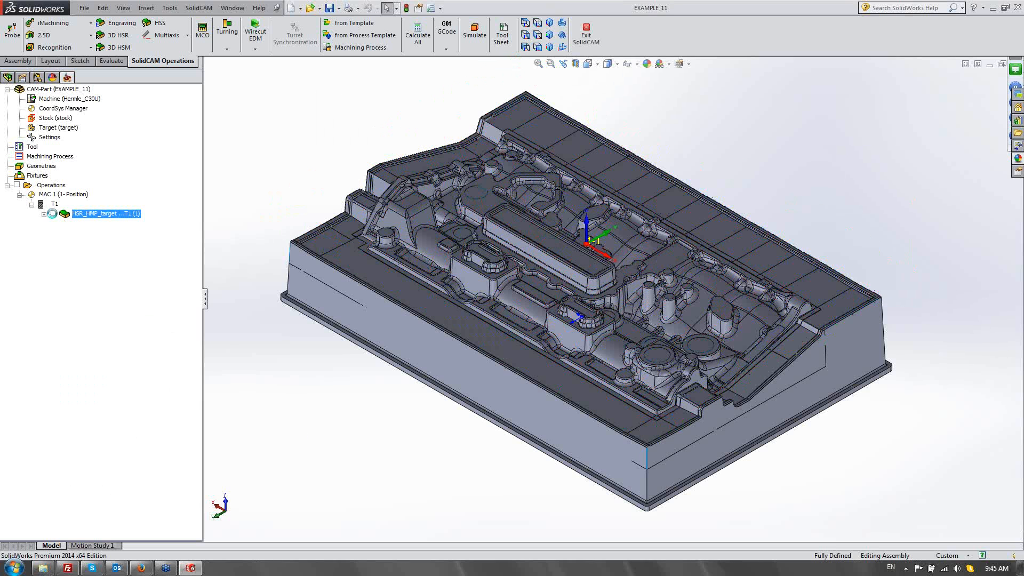
left_click(53, 214)
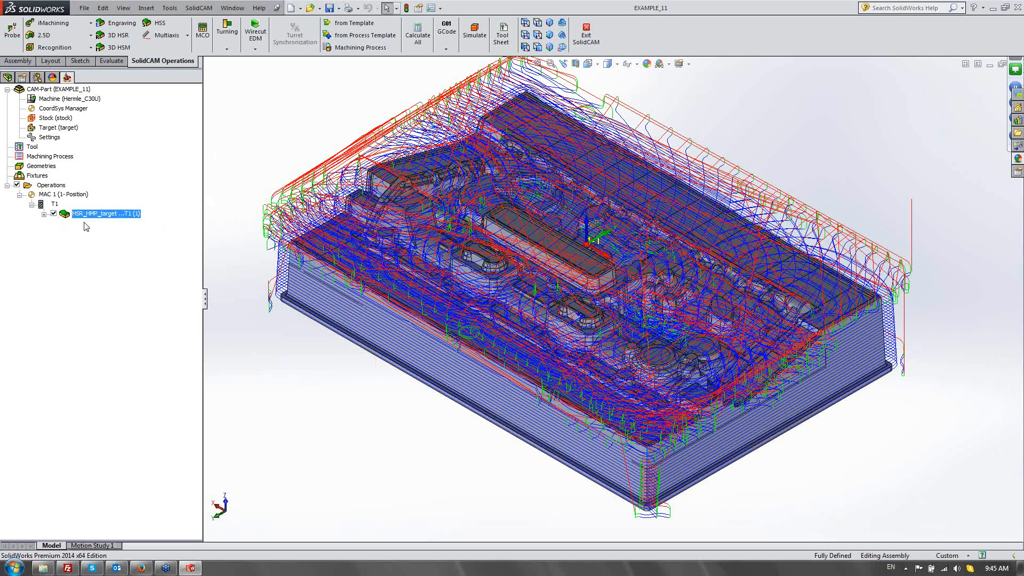
left_click(53, 214)
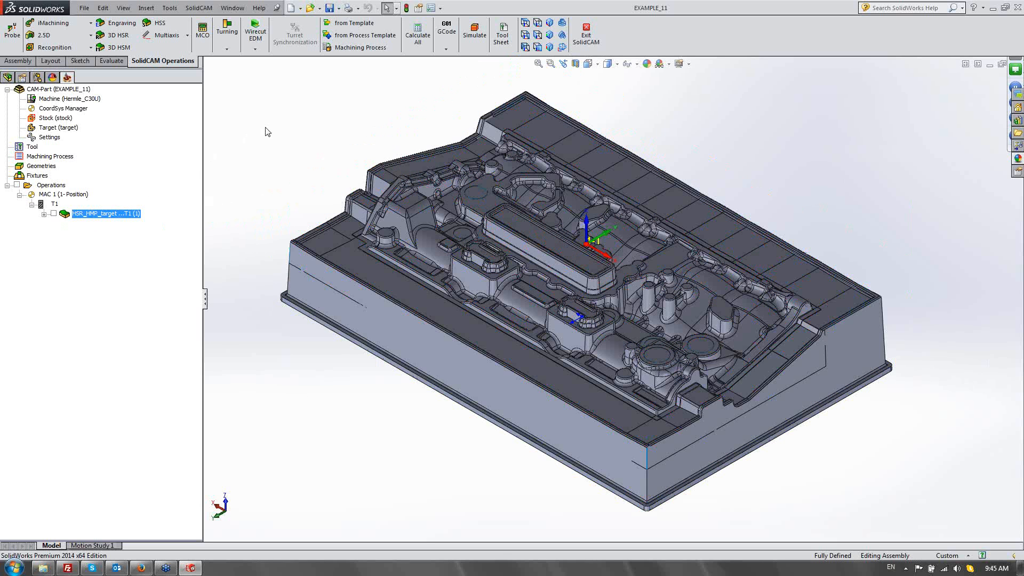
Save and copy the HM Roughing operation, and change the copy's technology to Rest roughing.
double_click(100, 216)
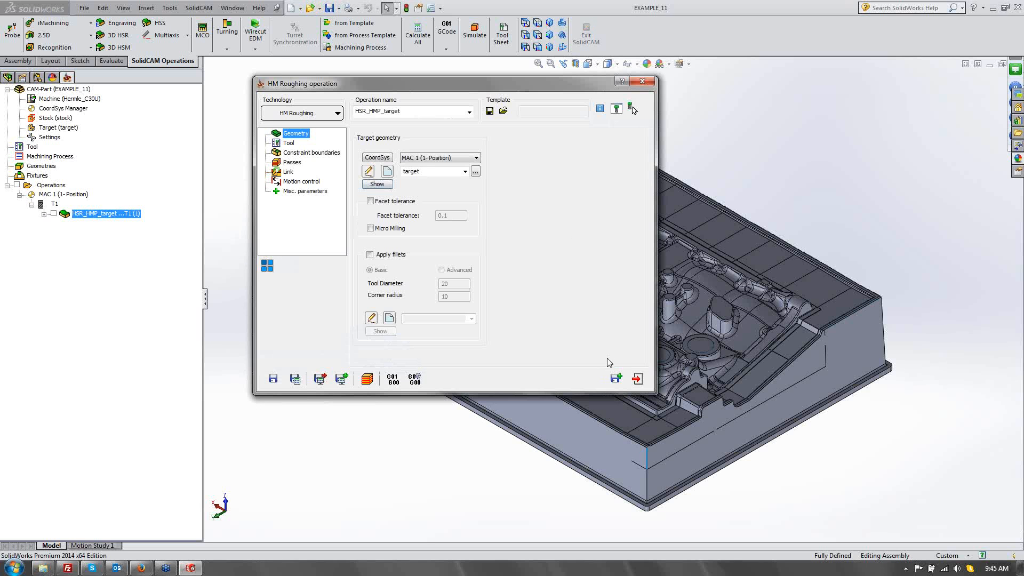
left_click(615, 379)
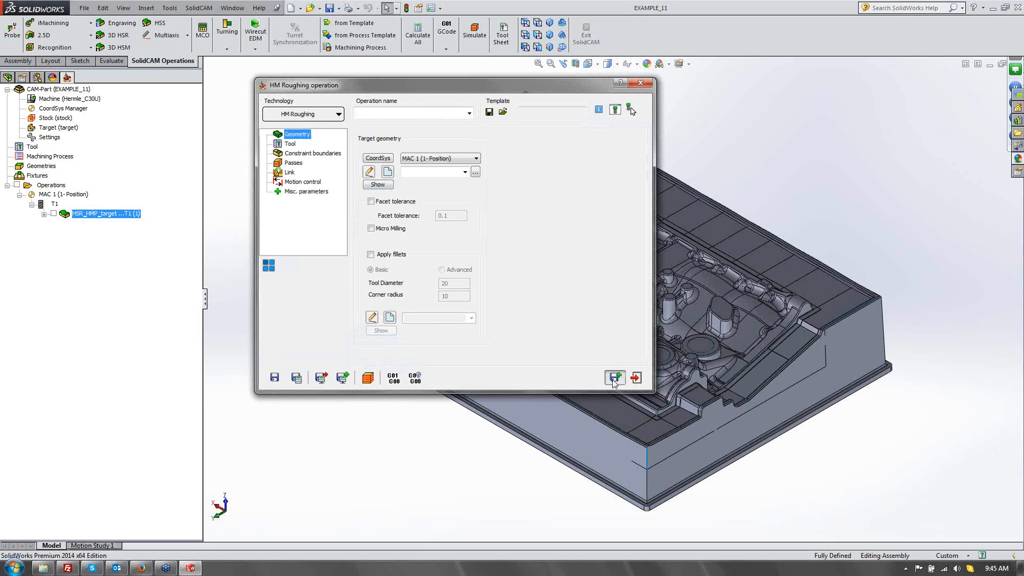
left_click(337, 113)
left_click(295, 170)
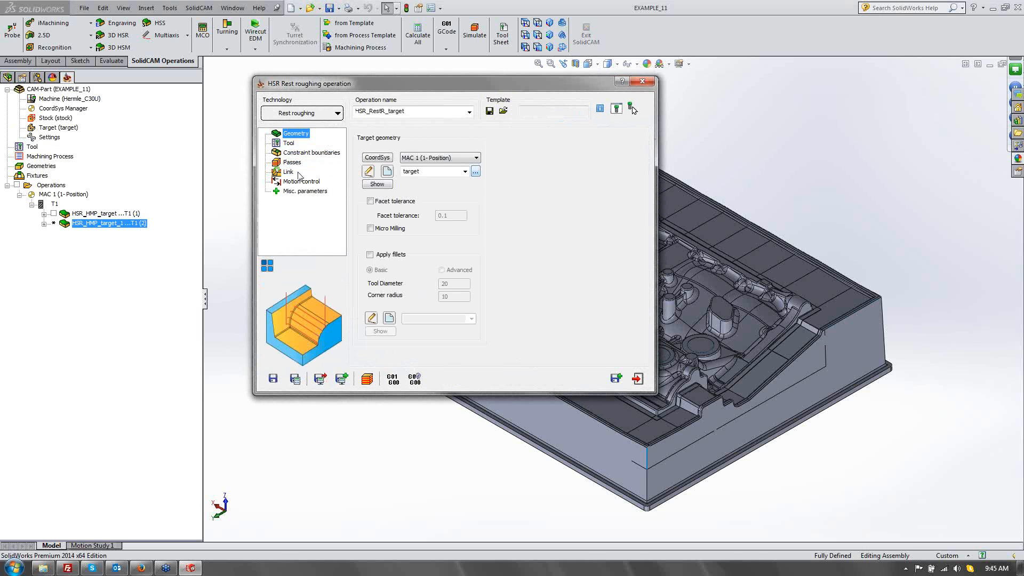
Add a bull nose mill for the rest roughing operation with a diameter of 20 mm and a corner radius of 2 mm.
left_click(289, 143)
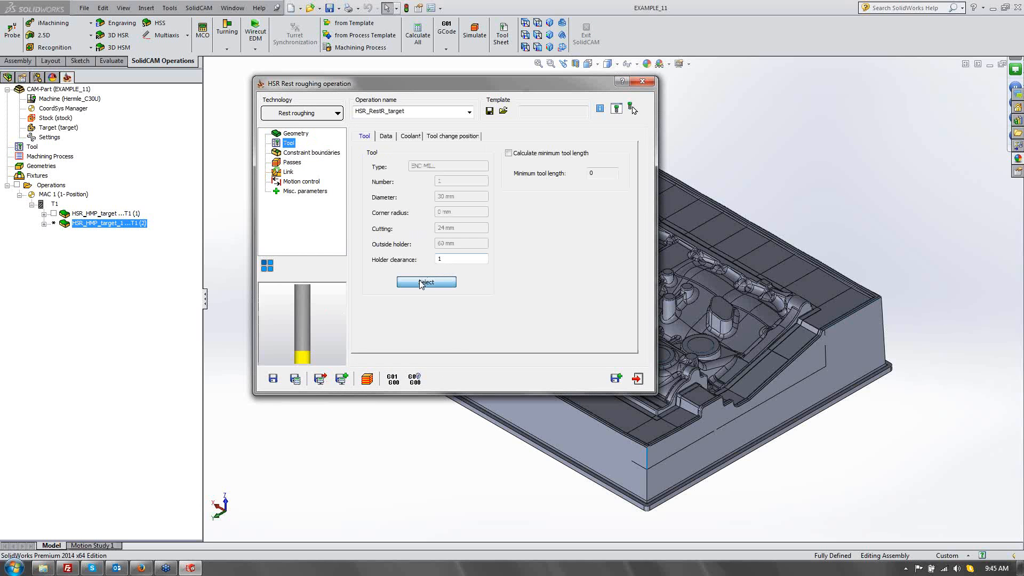
left_click(425, 282)
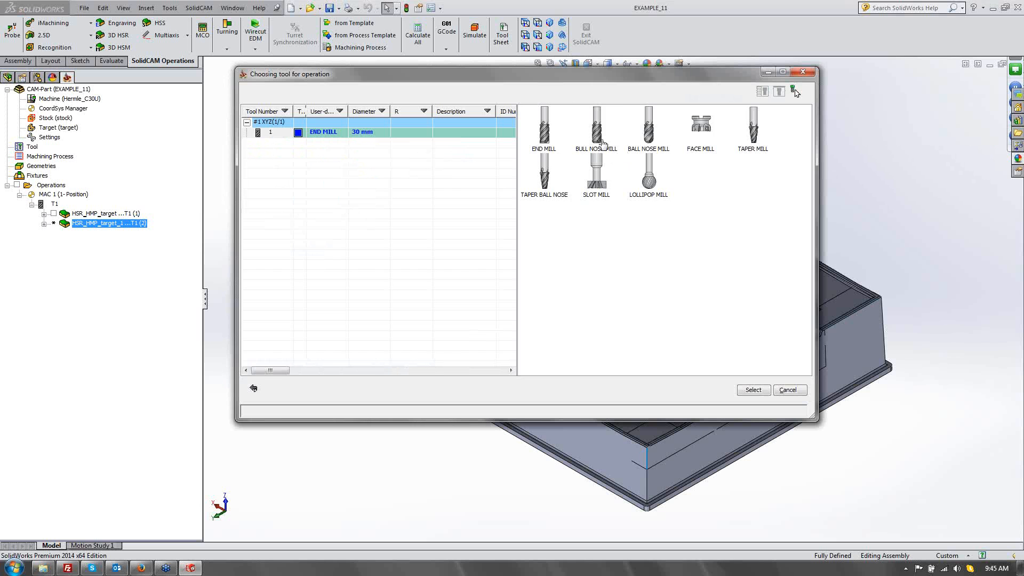
left_click(603, 144)
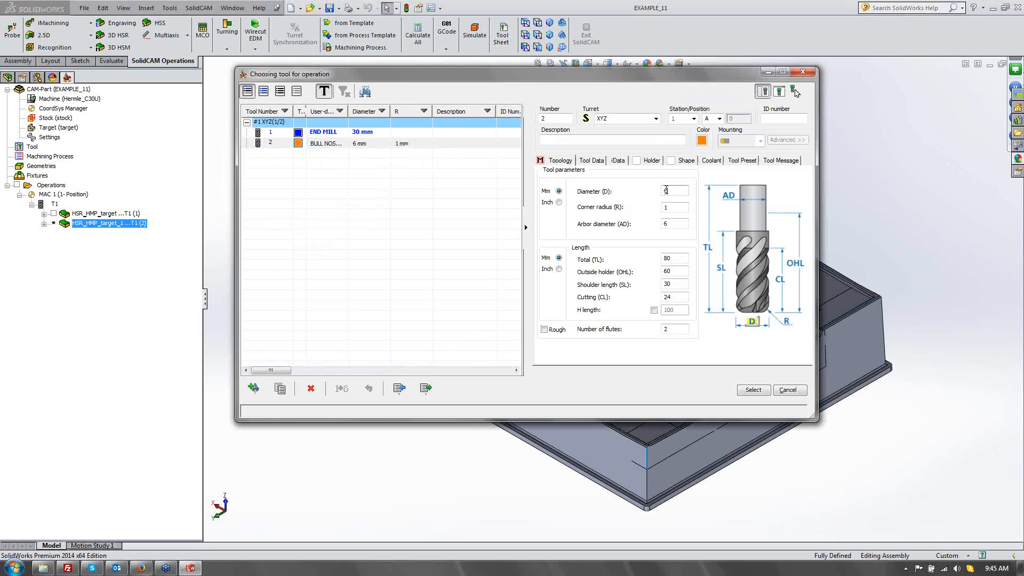
type("20")
key("Tab")
type("2")
key("Tab")
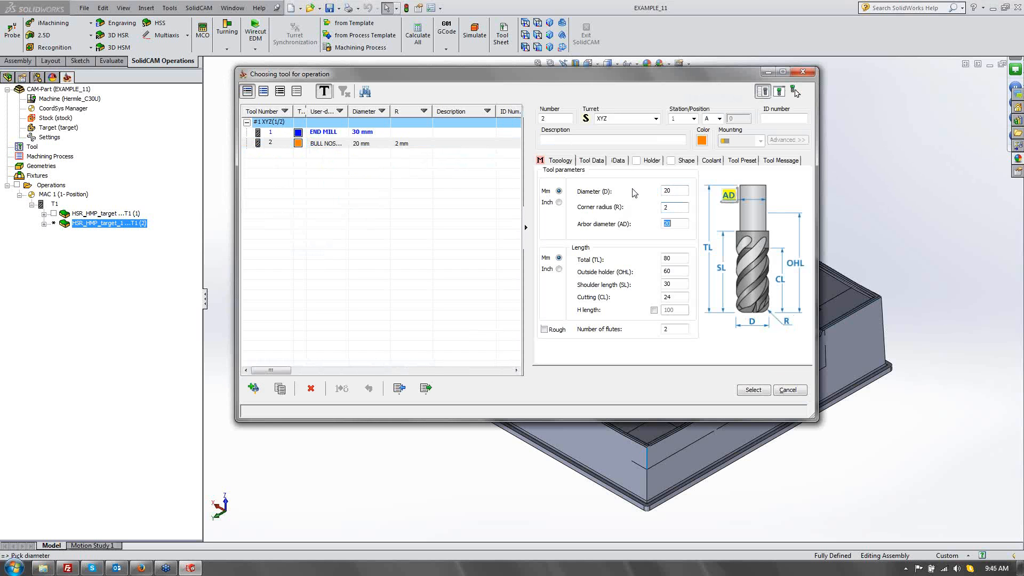
Set the bull nose mill's arbor diameter to 20 mm and total length to 150 mm, and assign it to the operation.
type("20")
key("Tab")
type("150")
key("Tab")
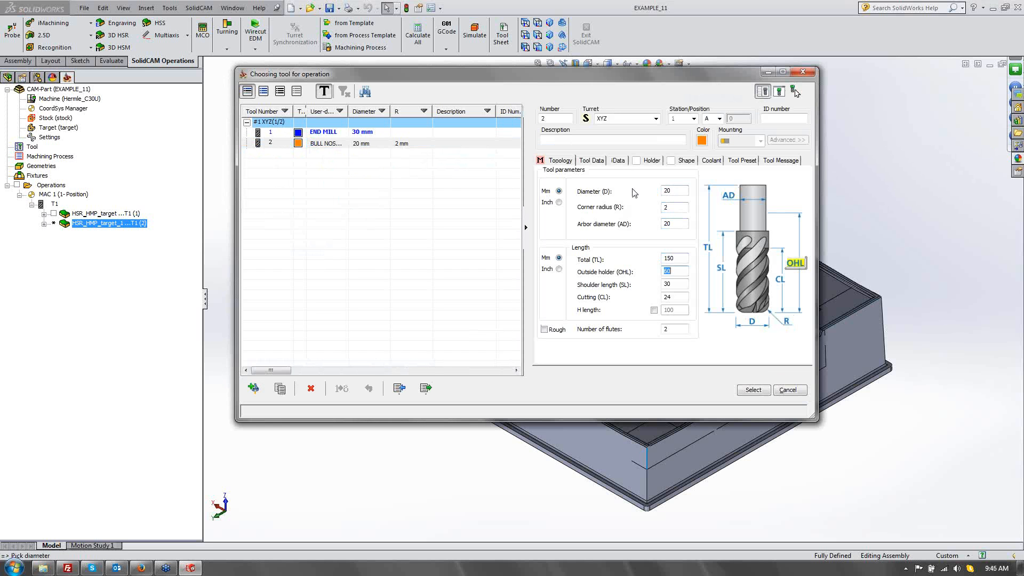
left_click(753, 390)
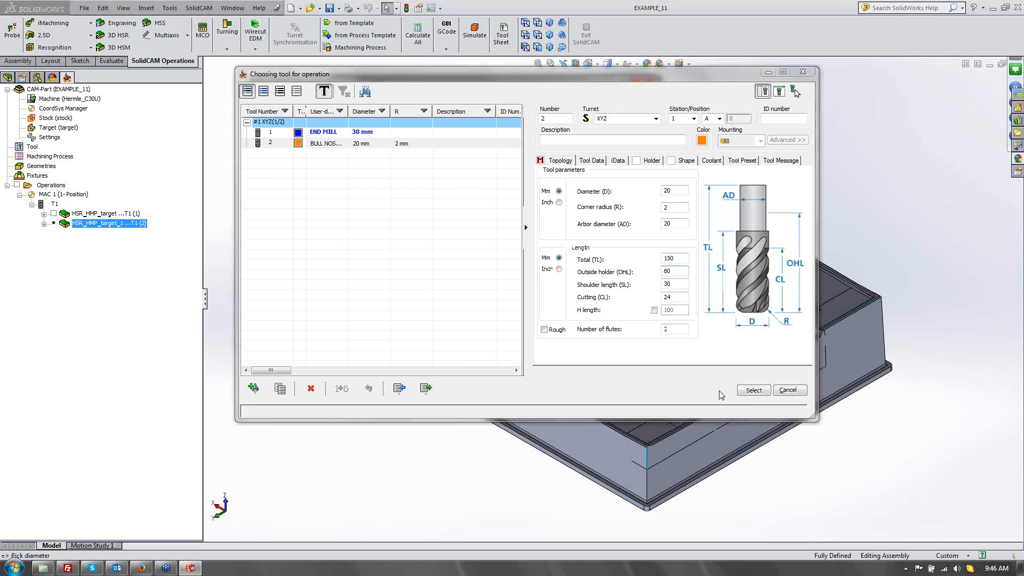
Set the rest roughing passes' step down to 2, save and calculate the operation, and close it.
left_click(307, 153)
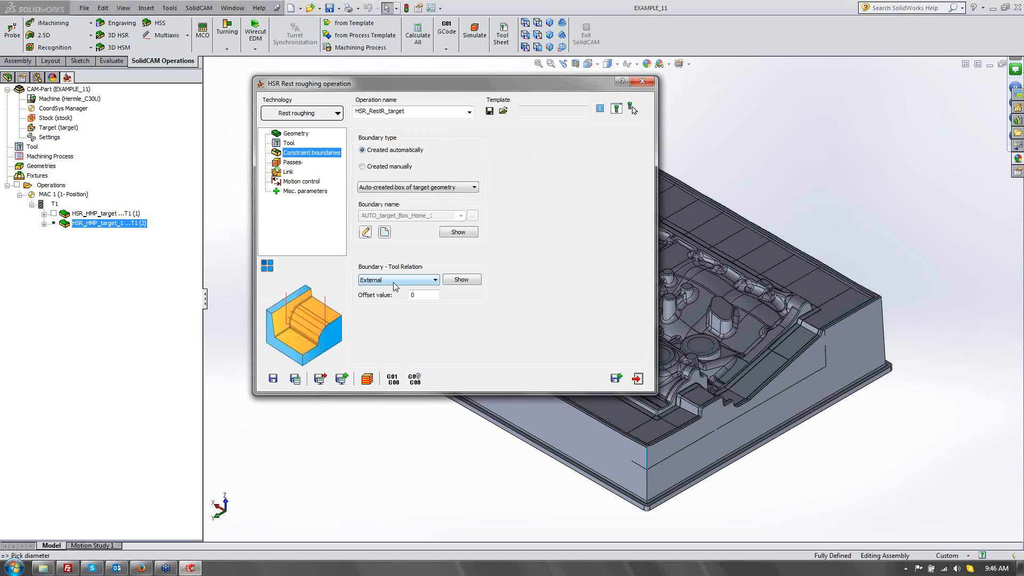
left_click(292, 162)
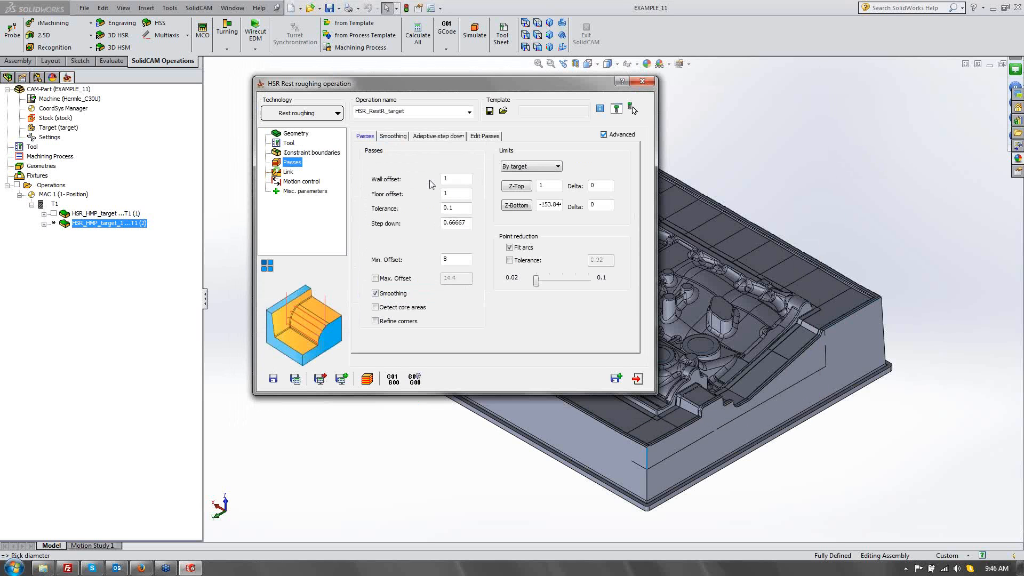
double_click(468, 223)
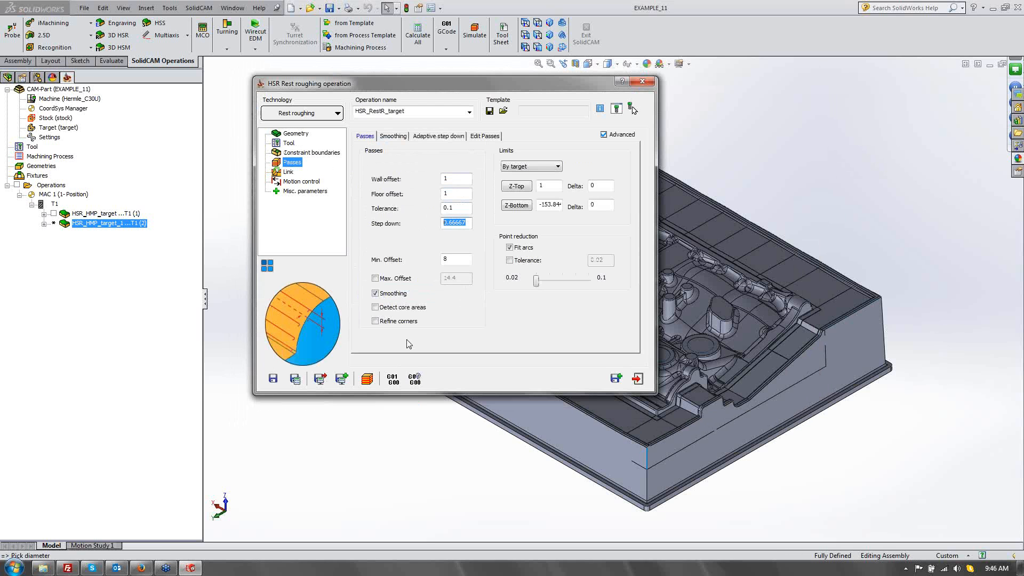
type("3")
key("BackSpace")
type("2")
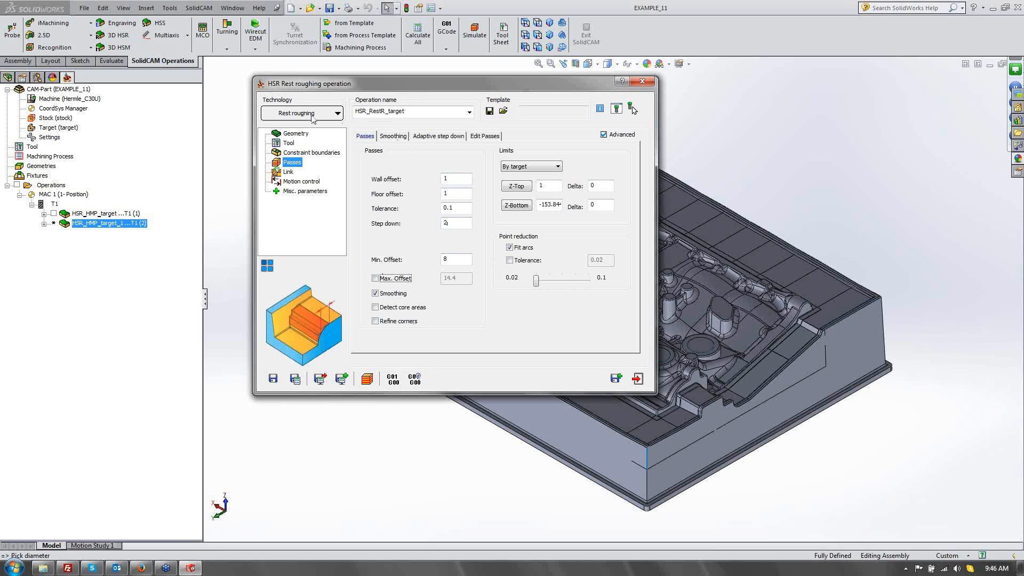
left_click(295, 379)
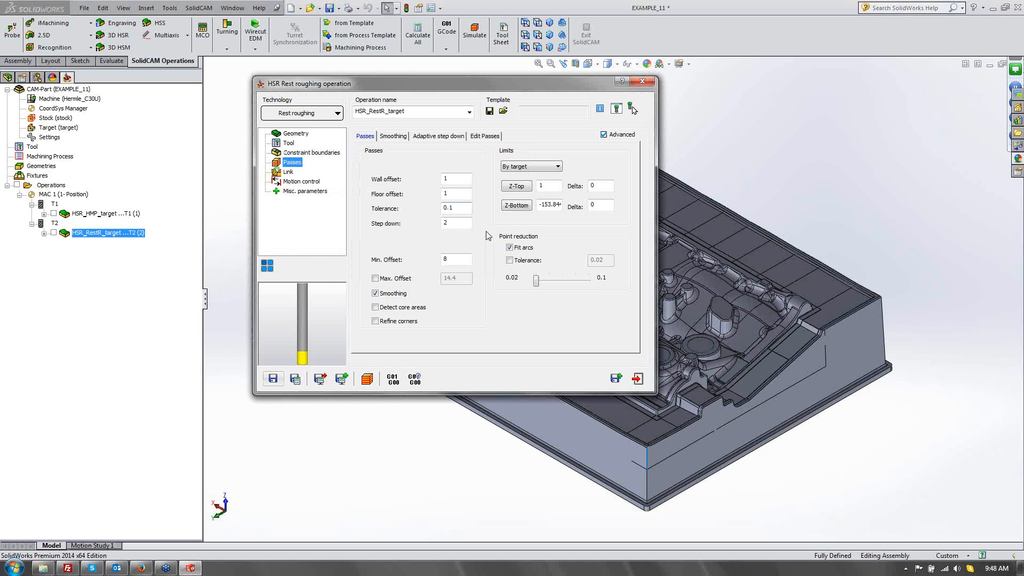
left_click(637, 380)
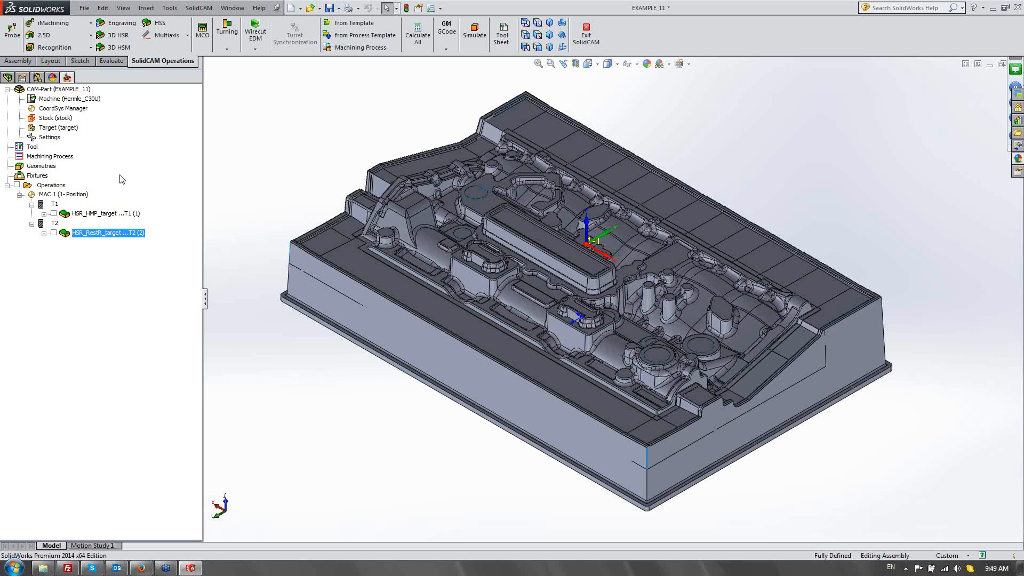
Show the rest roughing tool path on the model, inspect it up close, and hide it again.
left_click(54, 233)
middle_click_drag(388, 267, 506, 270)
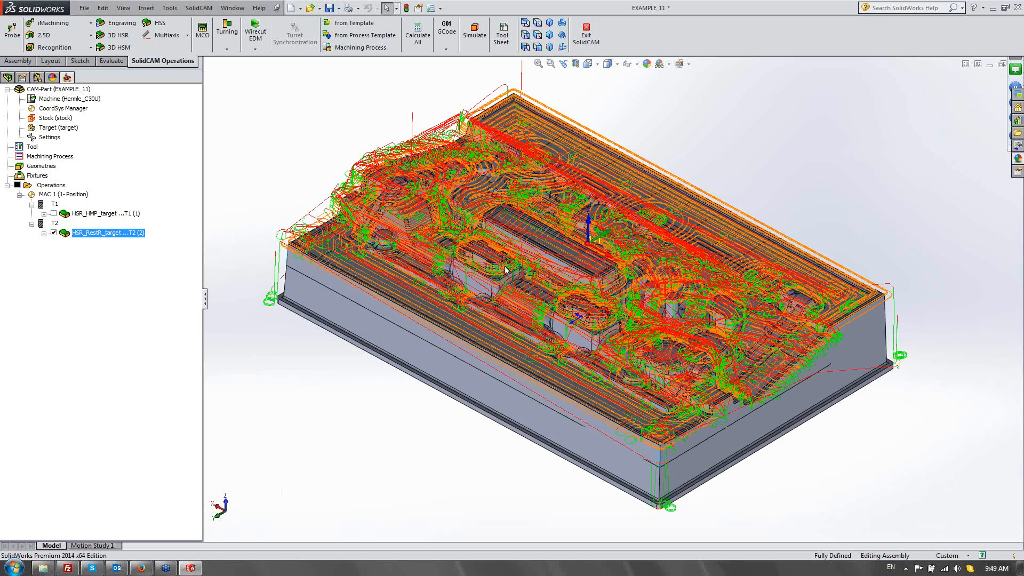
scroll(506, 271, "down", 2)
left_click(54, 233)
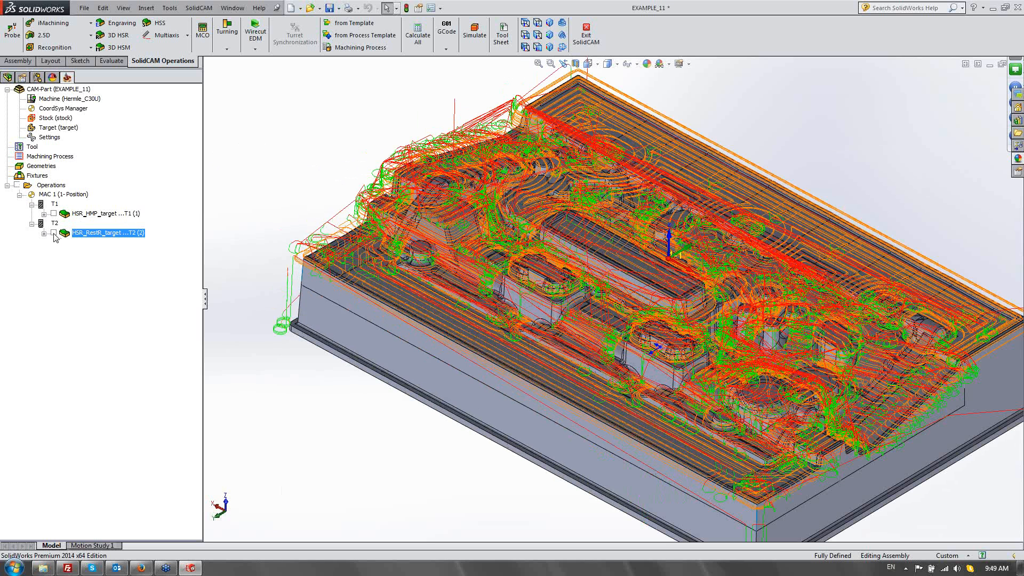
Set the updated stock calculation method in the part settings to Special for HSR/HSM.
double_click(49, 137)
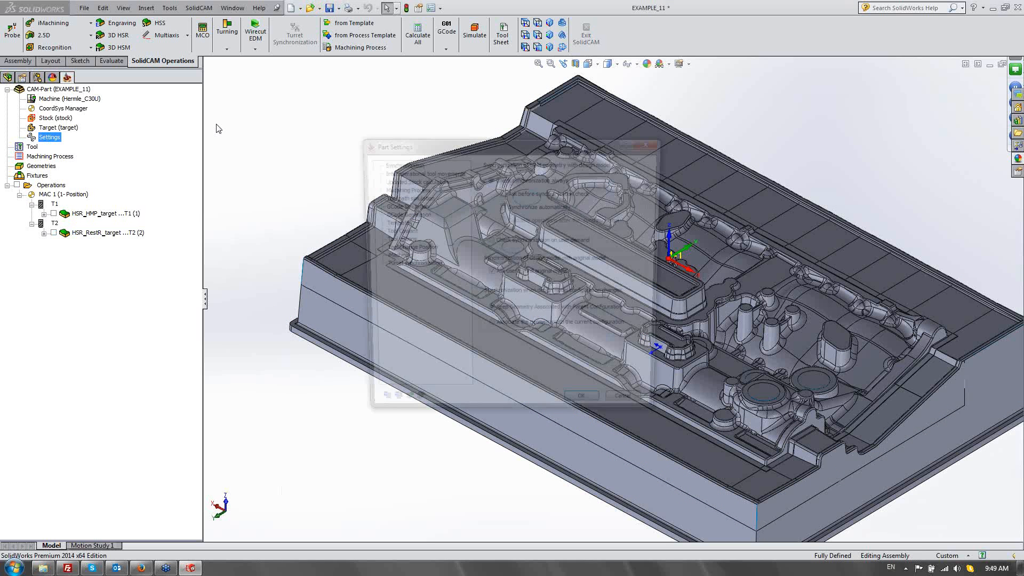
left_click_drag(433, 151, 328, 104)
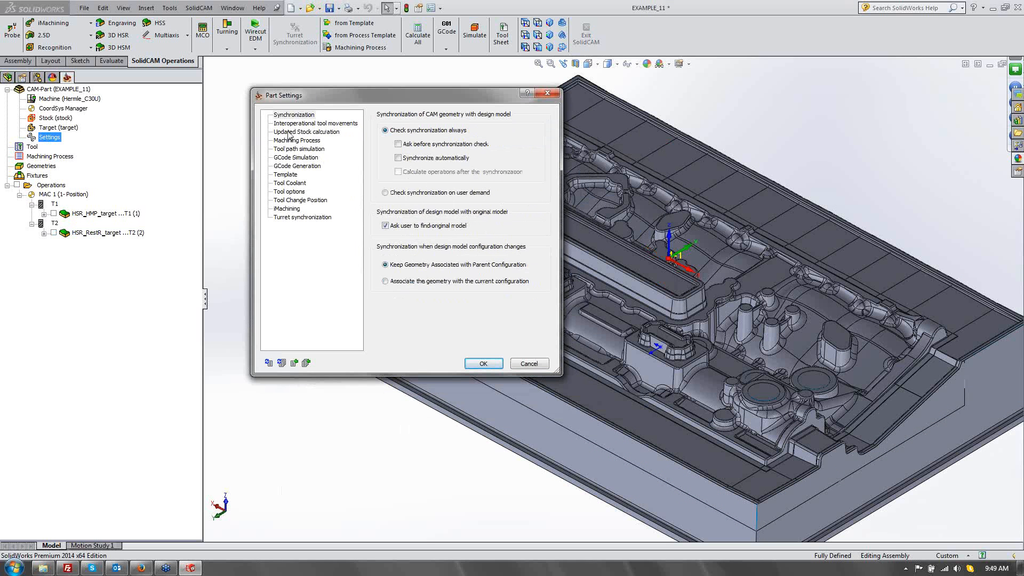
left_click(298, 132)
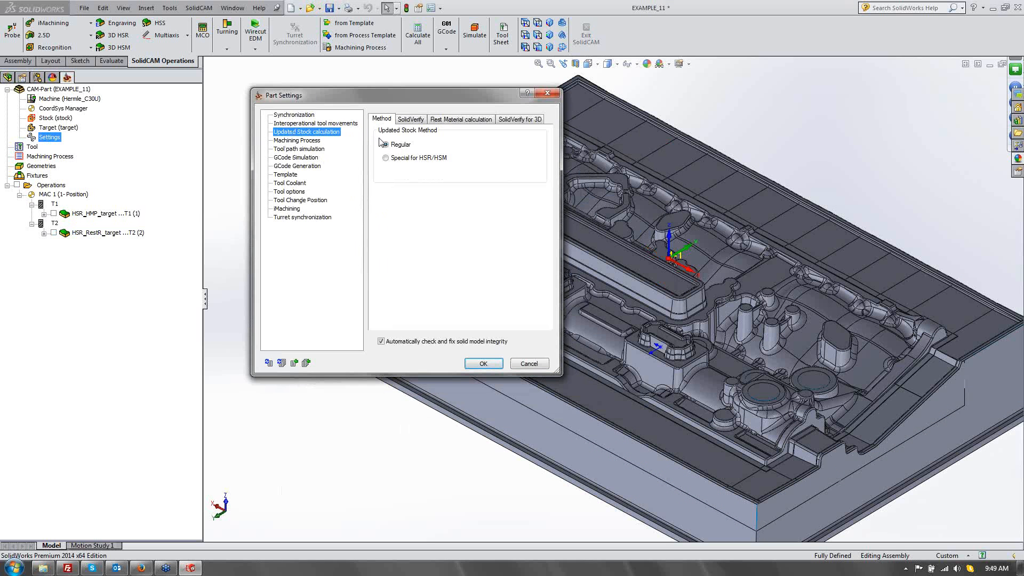
left_click(407, 158)
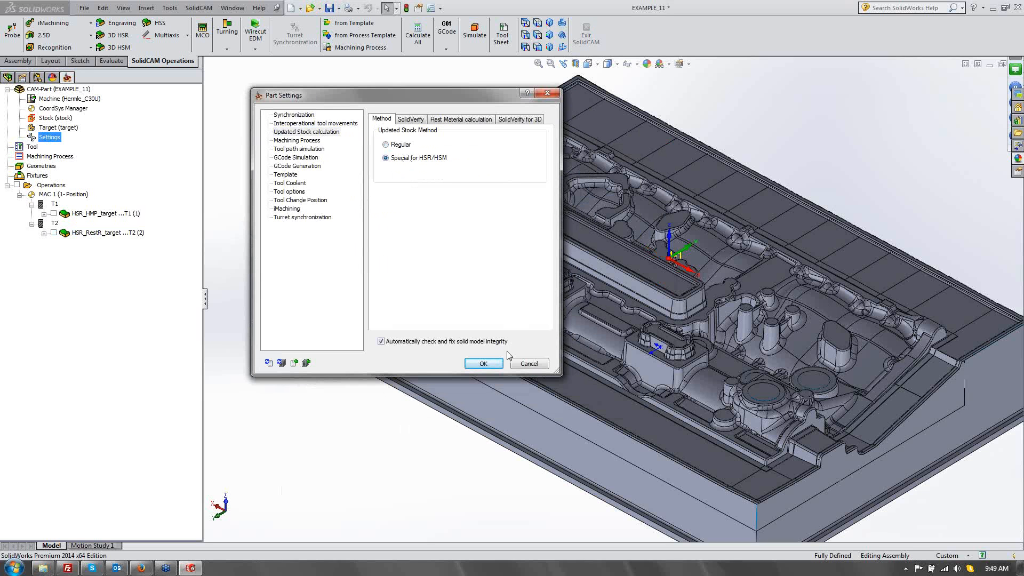
left_click(484, 364)
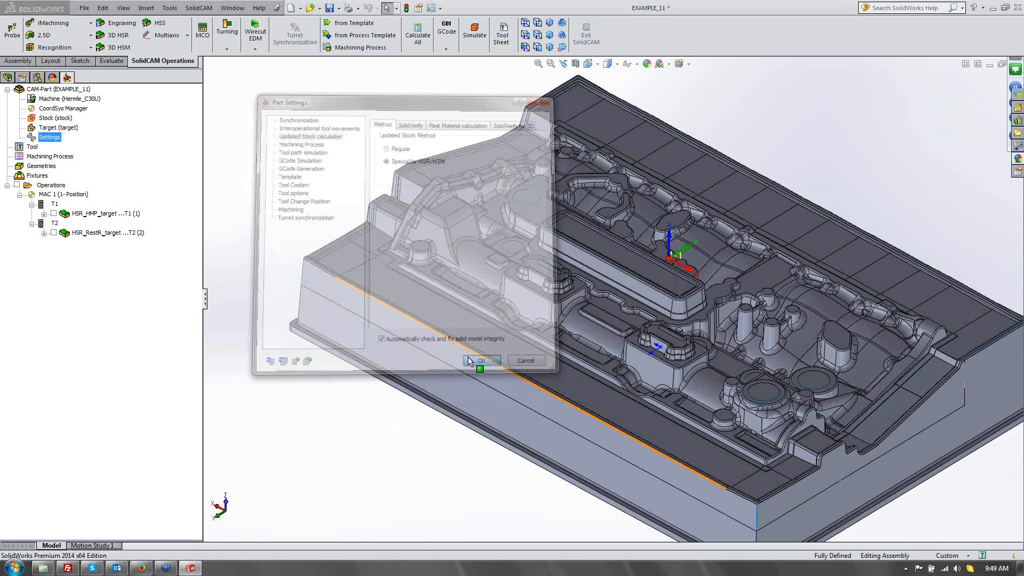
Clean up the CAM-Part, removing GCode files, updated stock models, geometry facets, and unused geometries, fixtures and tools.
right_click(65, 89)
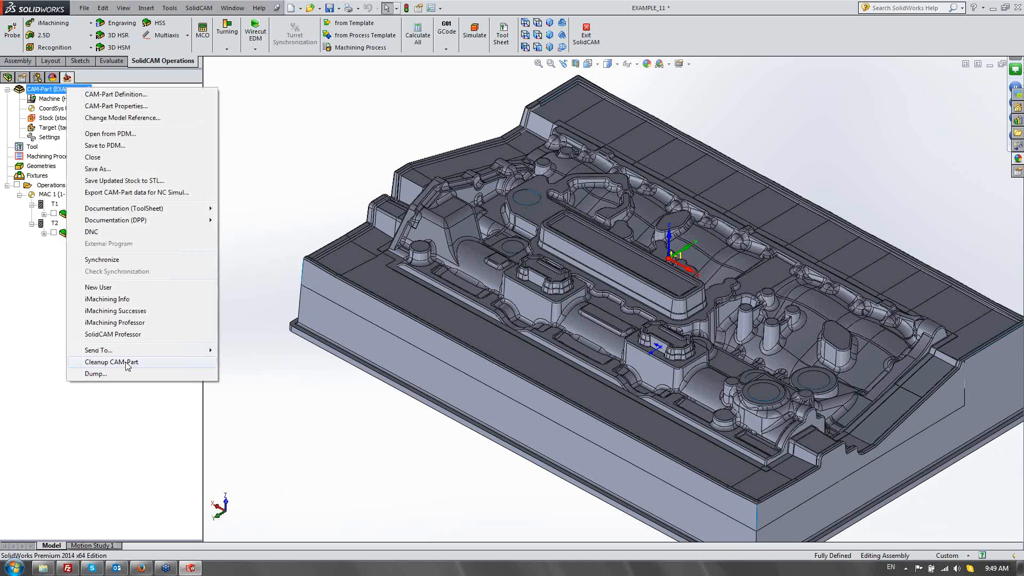
left_click(127, 362)
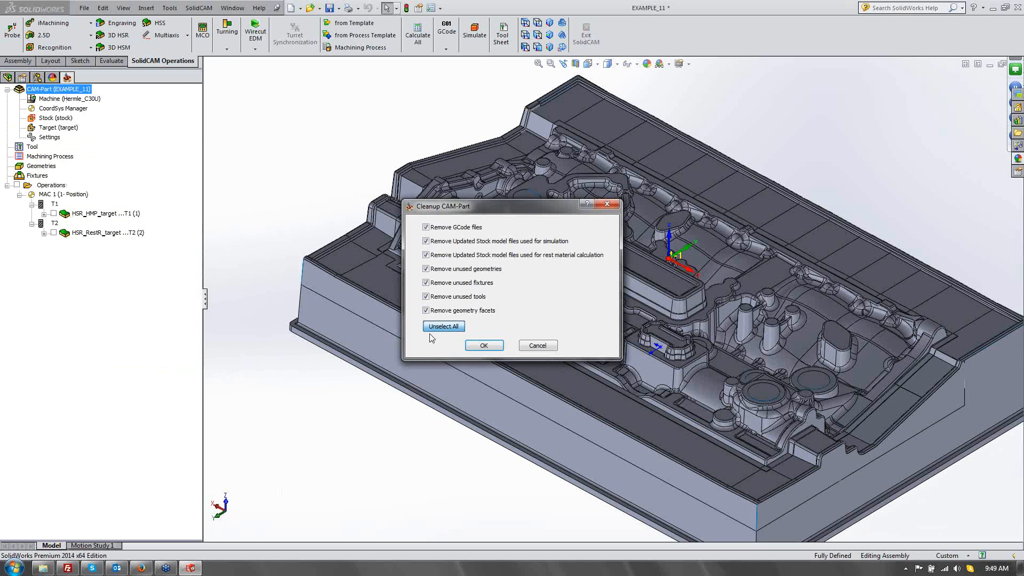
left_click(484, 346)
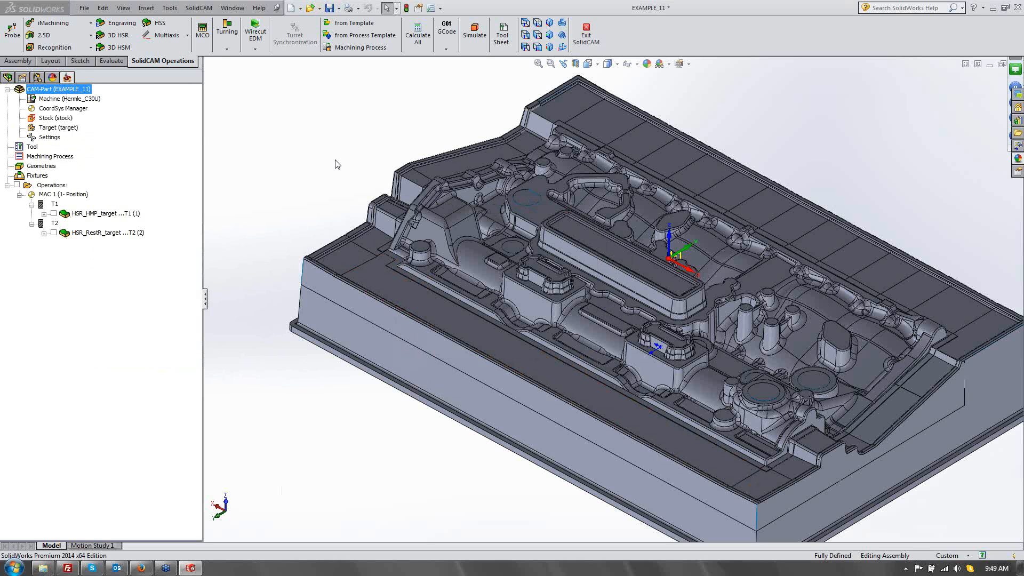
Reopen the T2 rest roughing operation, review its passes, save and recalculate it, and close it.
double_click(107, 233)
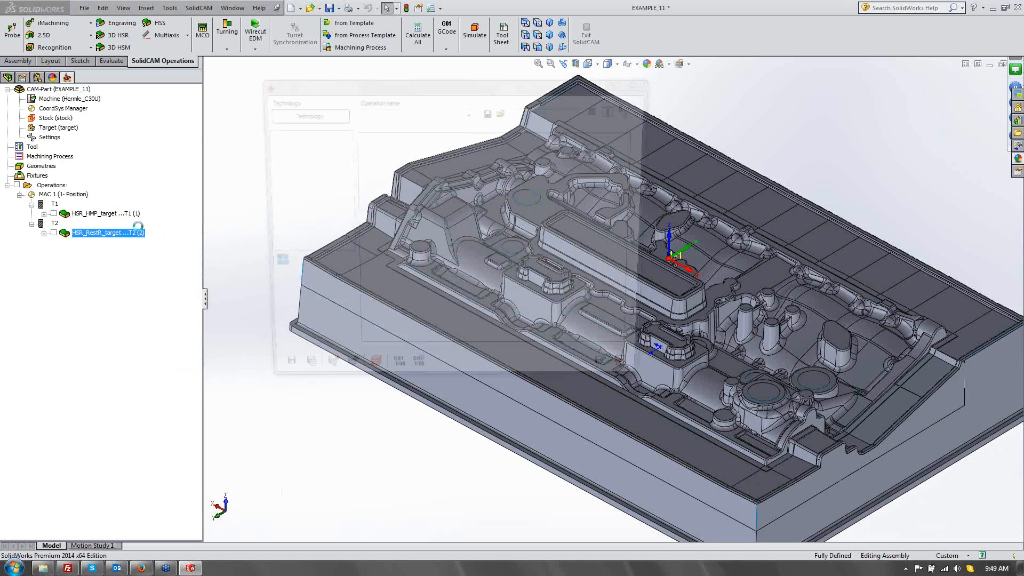
left_click(288, 143)
left_click(293, 163)
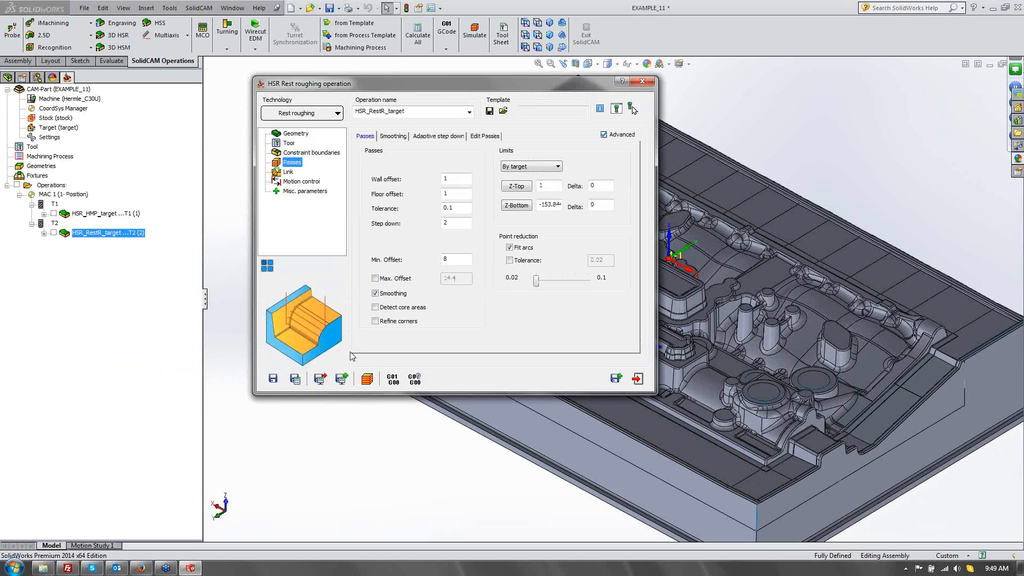
left_click(295, 379)
left_click(297, 204)
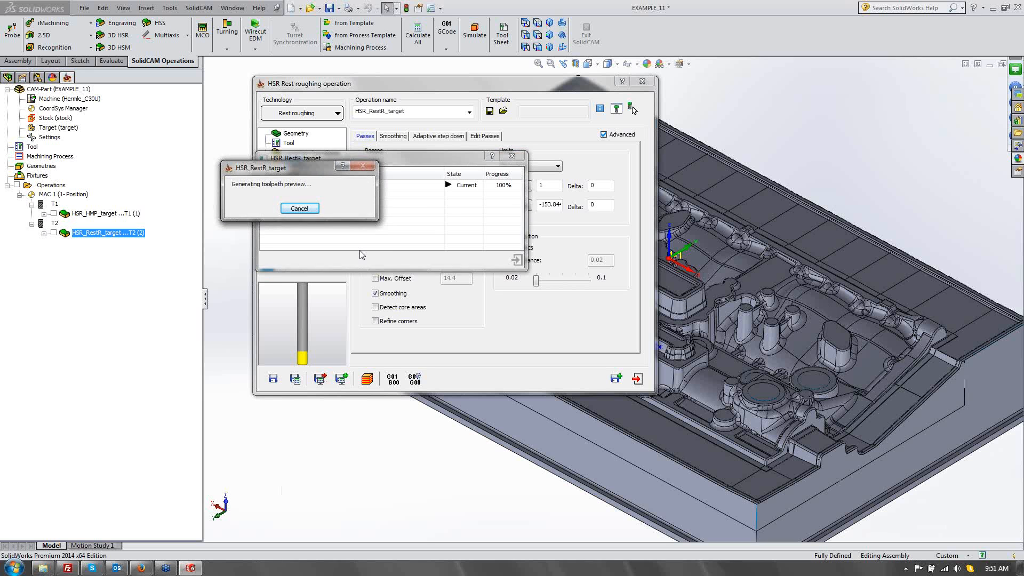
left_click(638, 379)
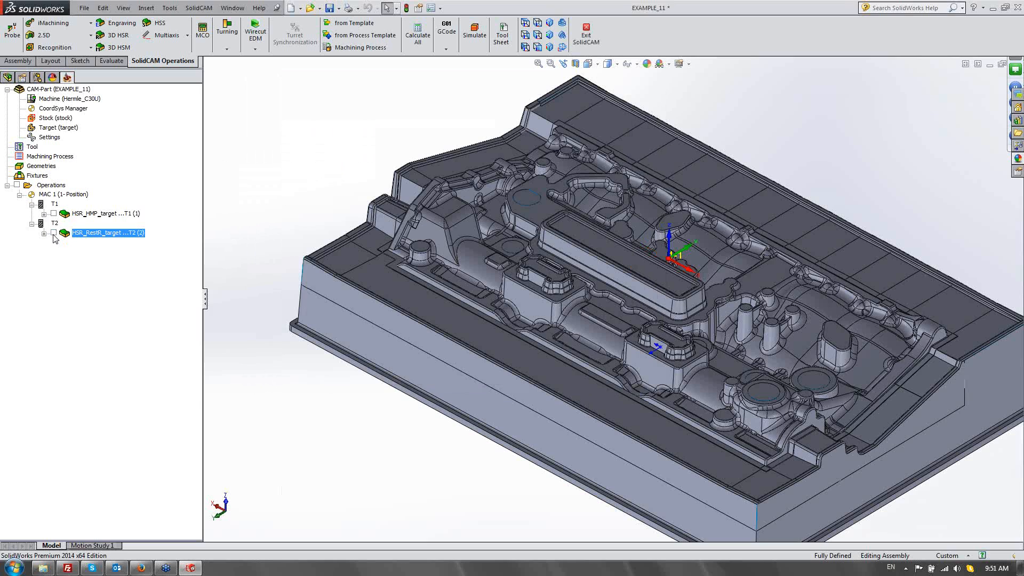
Show the recalculated T2 rest roughing tool path, inspect it up close and in isometric view, and hide it again.
left_click(53, 232)
middle_click_drag(613, 297, 613, 291)
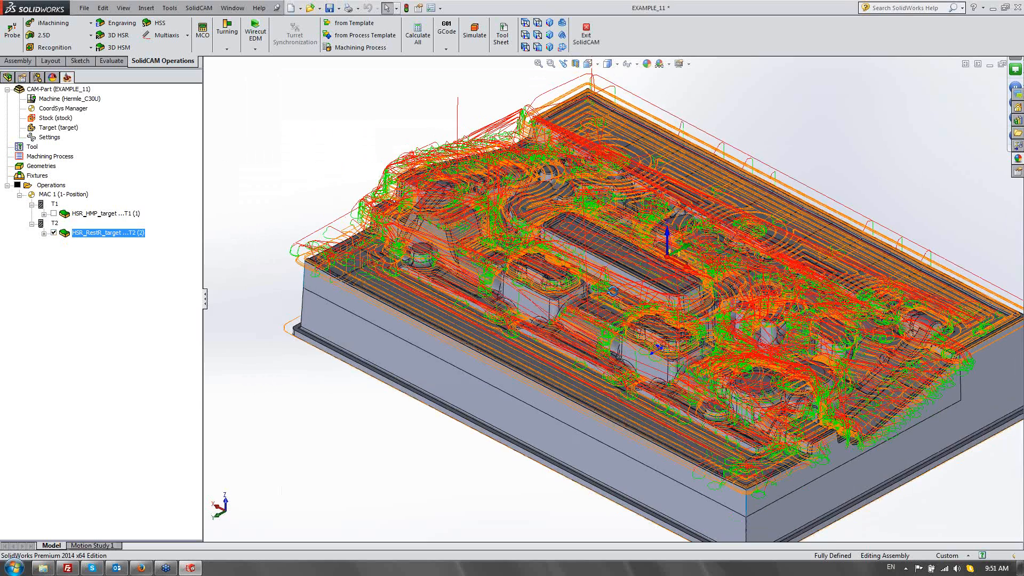
scroll(613, 292, "down", 5)
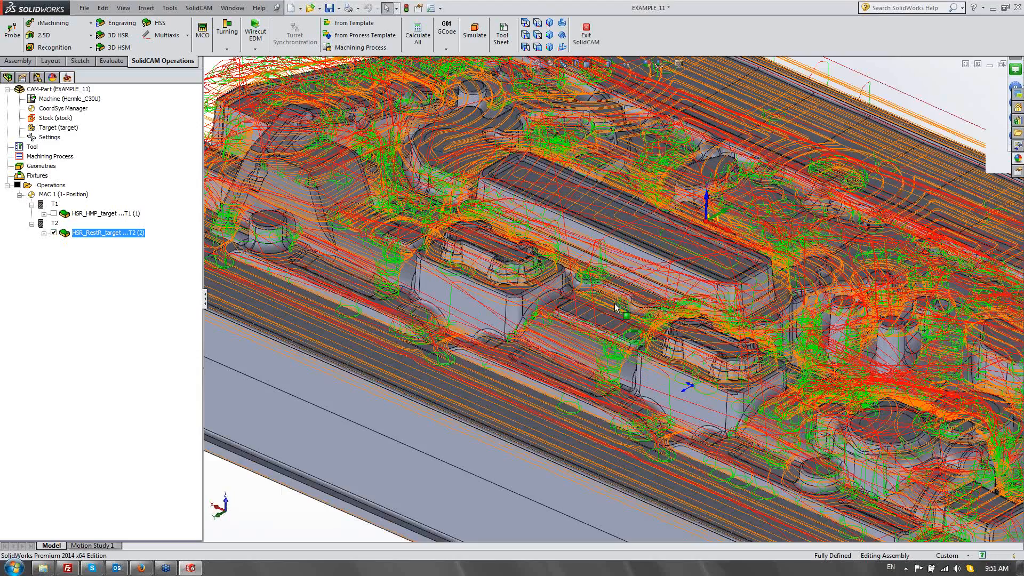
scroll(616, 308, "down", 2)
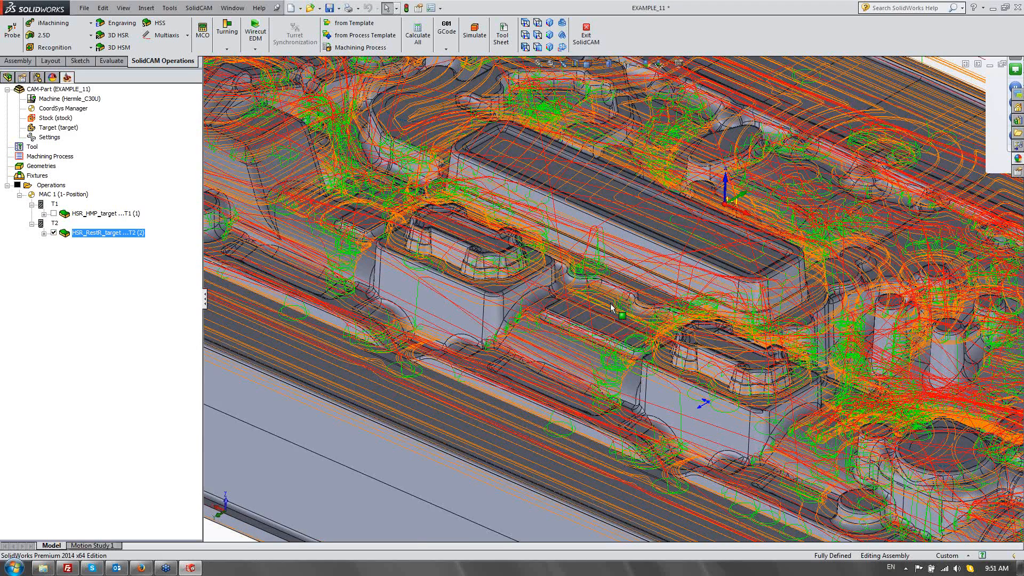
scroll(612, 308, "up", 3)
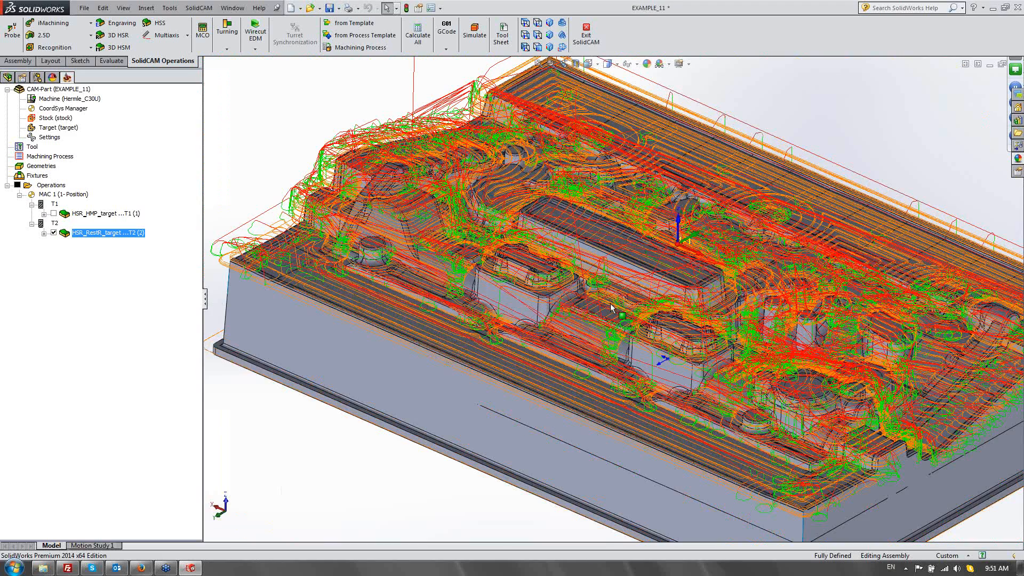
scroll(611, 308, "up", 3)
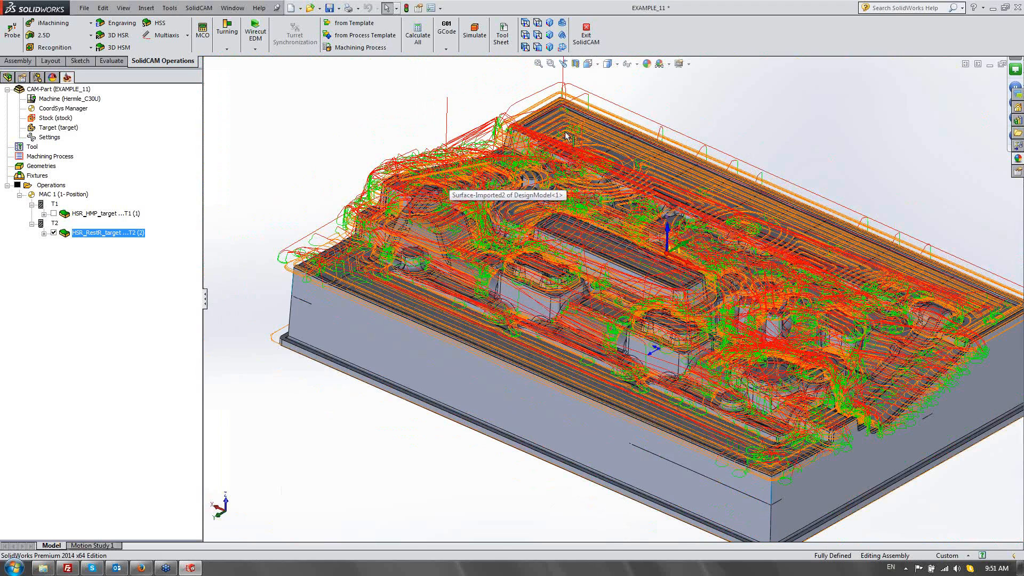
left_click(550, 24)
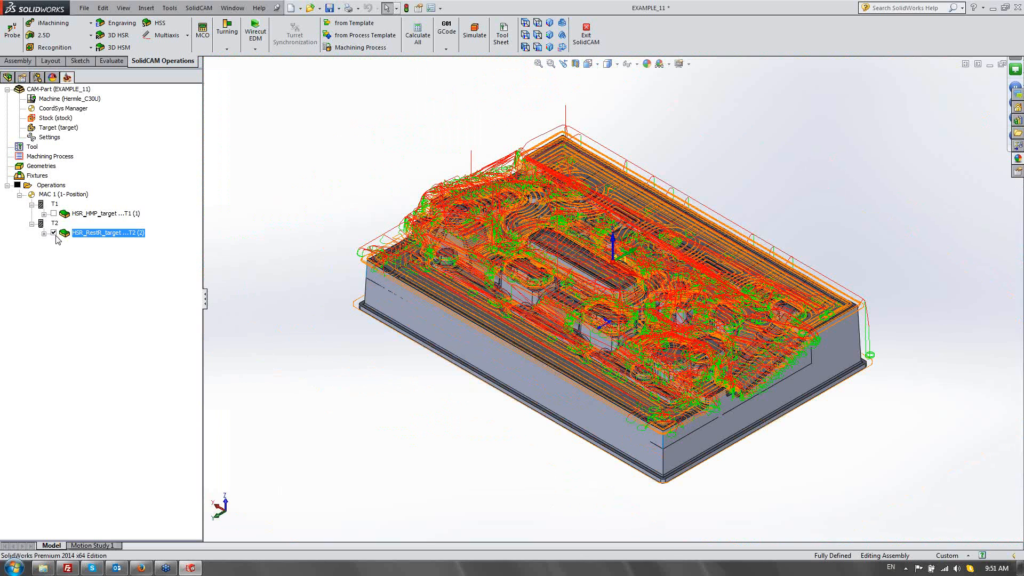
left_click(53, 233)
Duplicate the T2 rest roughing operation and give the copy a new ball nose mill with diameter 12, arbor diameter 12 and total length 150 mm.
double_click(110, 234)
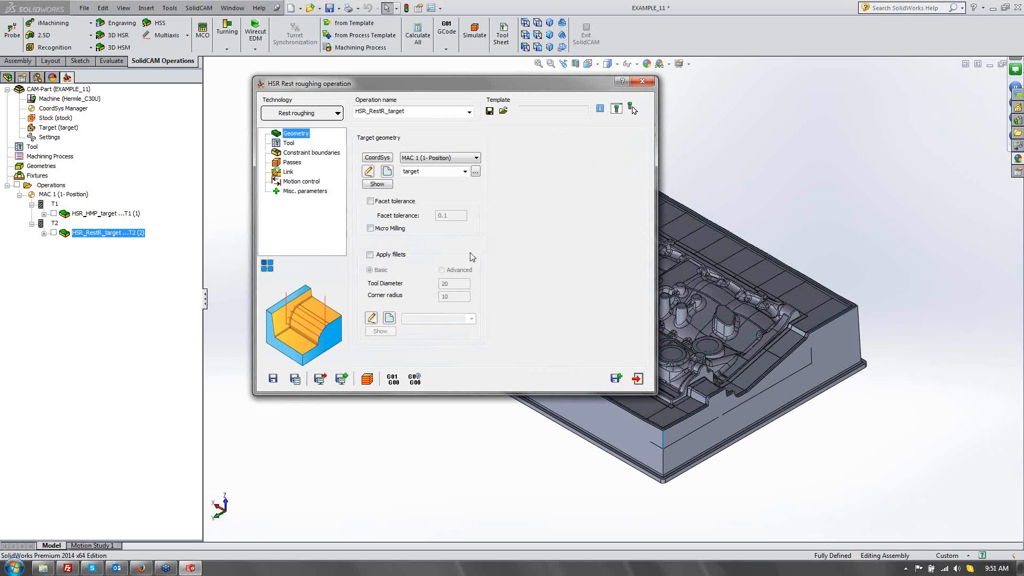
left_click(616, 378)
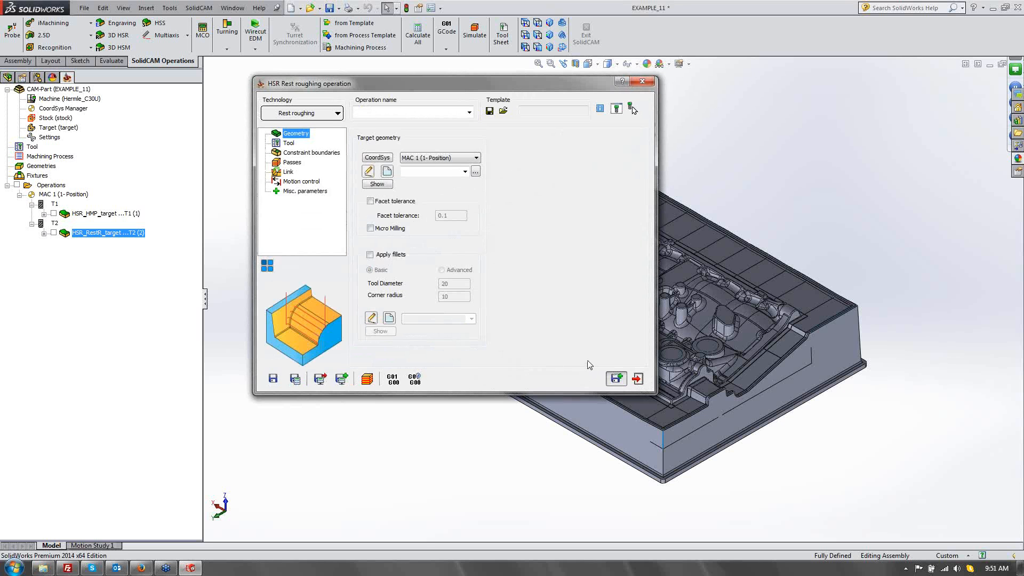
left_click(289, 143)
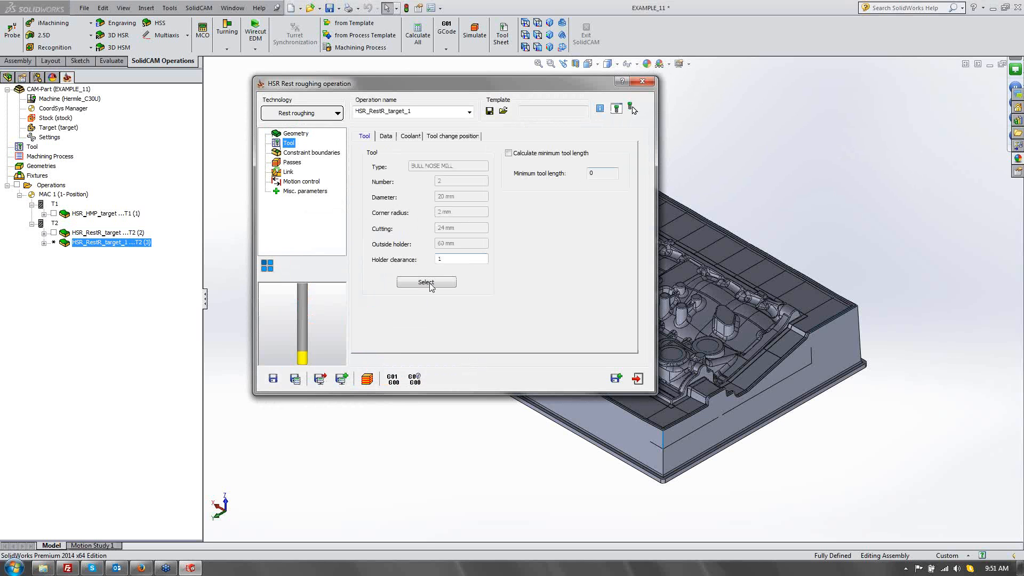
left_click(426, 284)
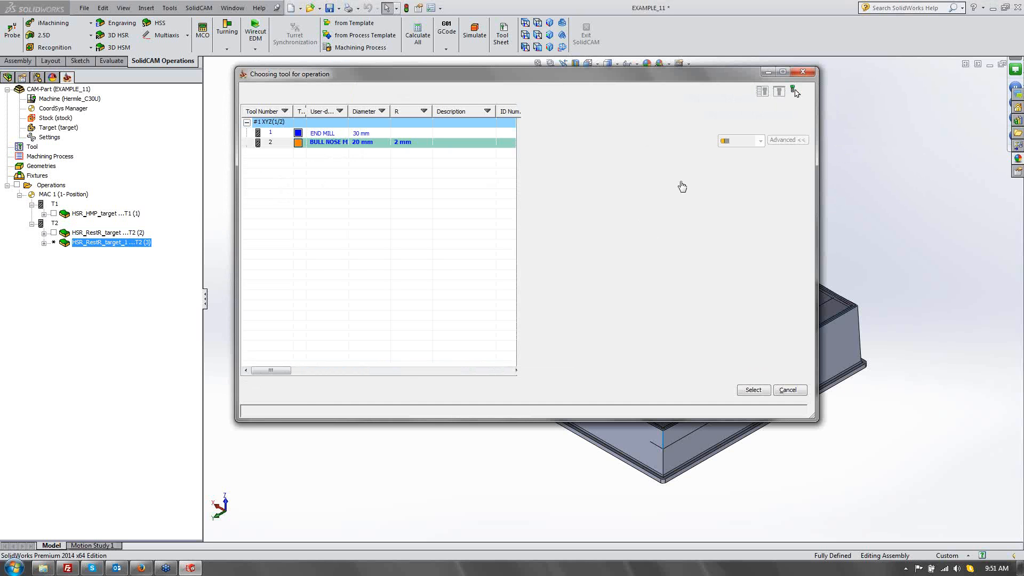
type("12")
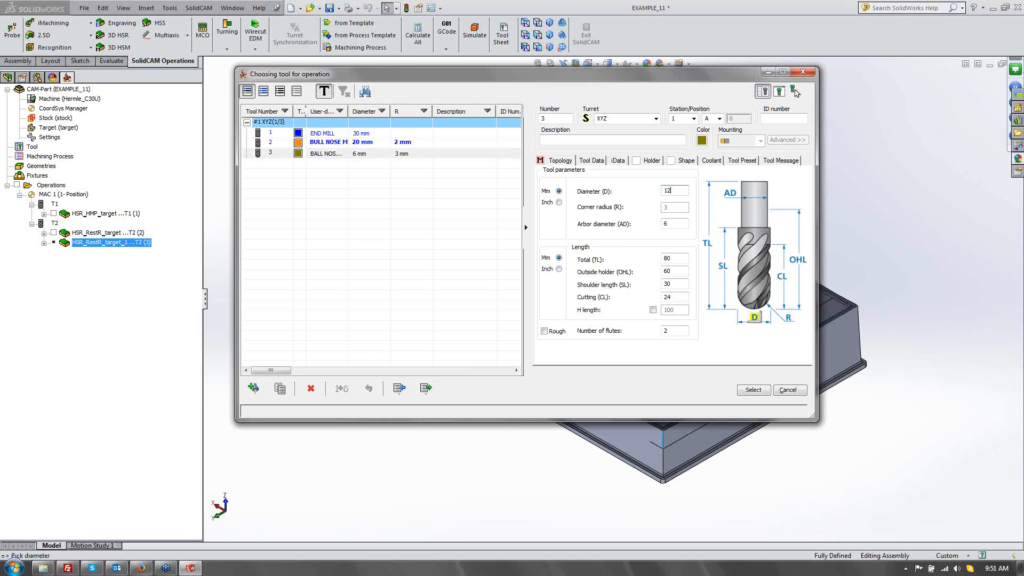
key("Tab")
type("12")
key("Tab")
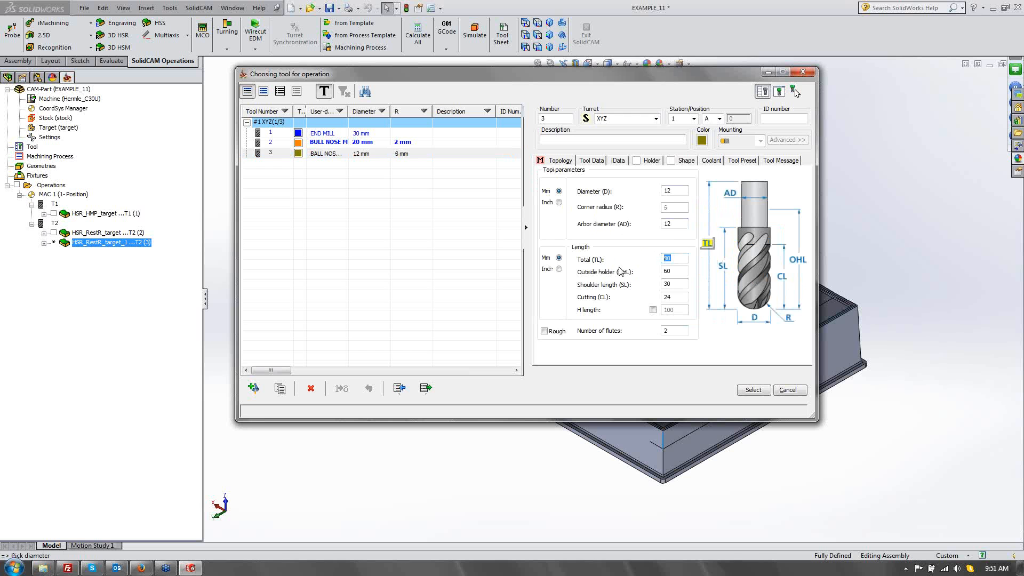
type("150")
key("Tab")
left_click(753, 389)
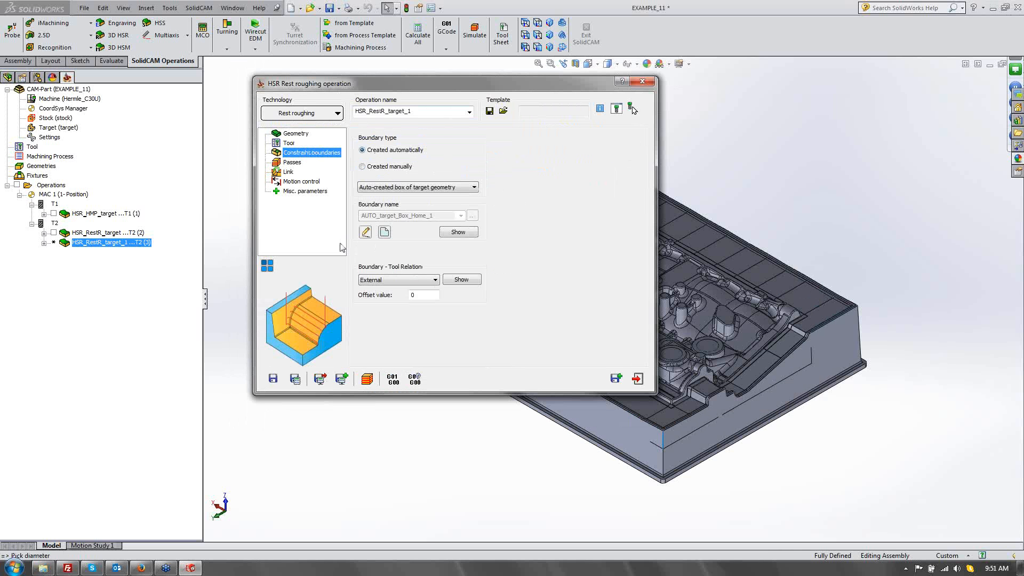
Change the copied operation's boundary tool relation, and set its passes to step down 1 and min. offset 3.
left_click(391, 281)
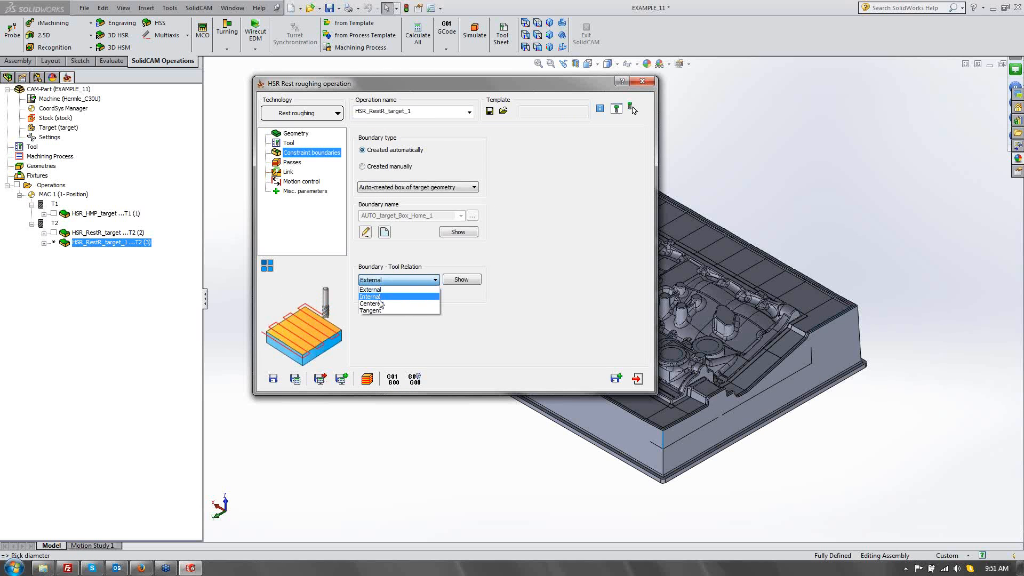
left_click(380, 307)
left_click(294, 164)
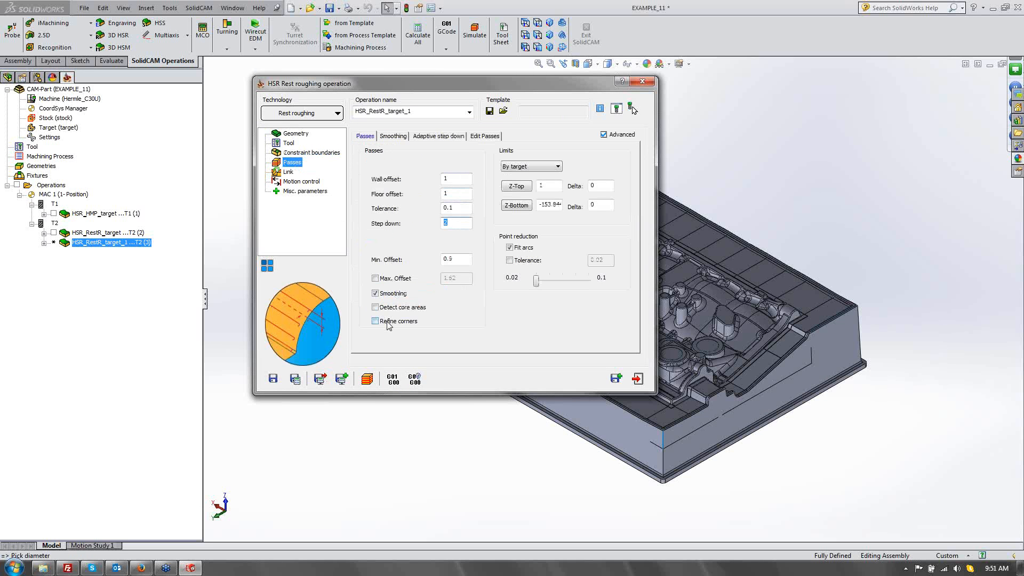
type("1")
key("Tab")
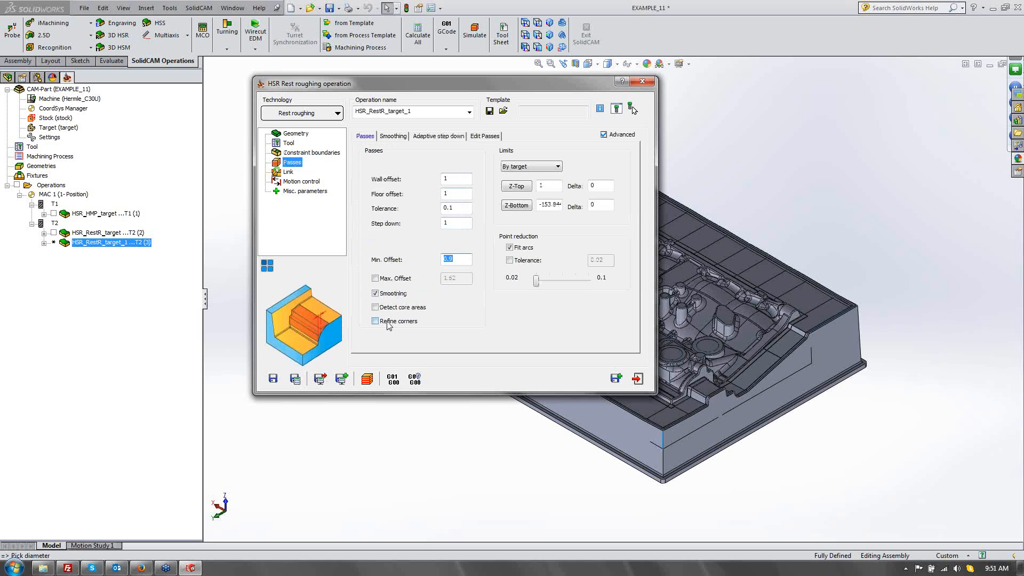
type("3")
key("Tab")
key("Tab")
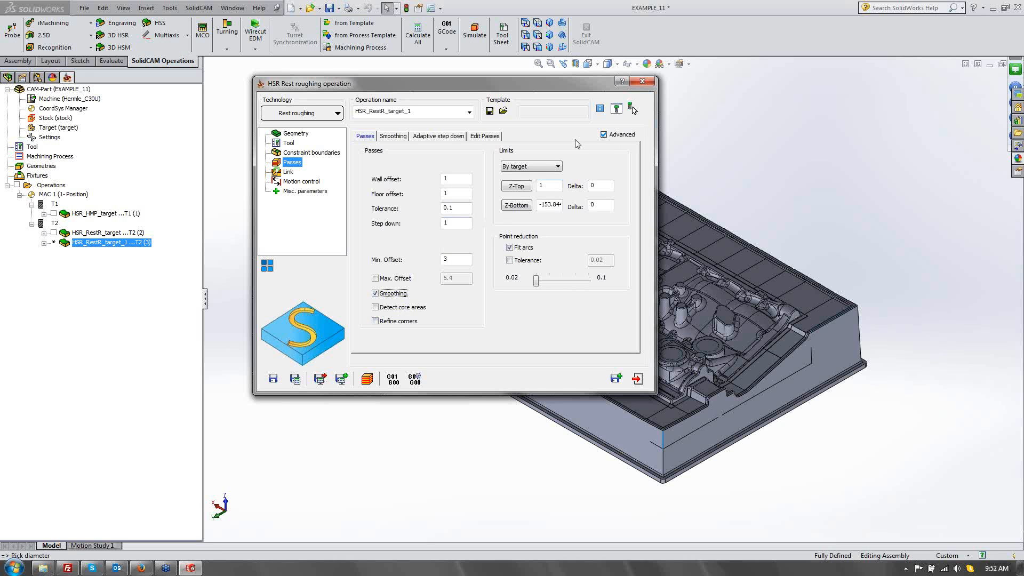
Check the copied operation's tolerance, step down and min. offset, save and calculate it, and close it.
left_click(457, 209)
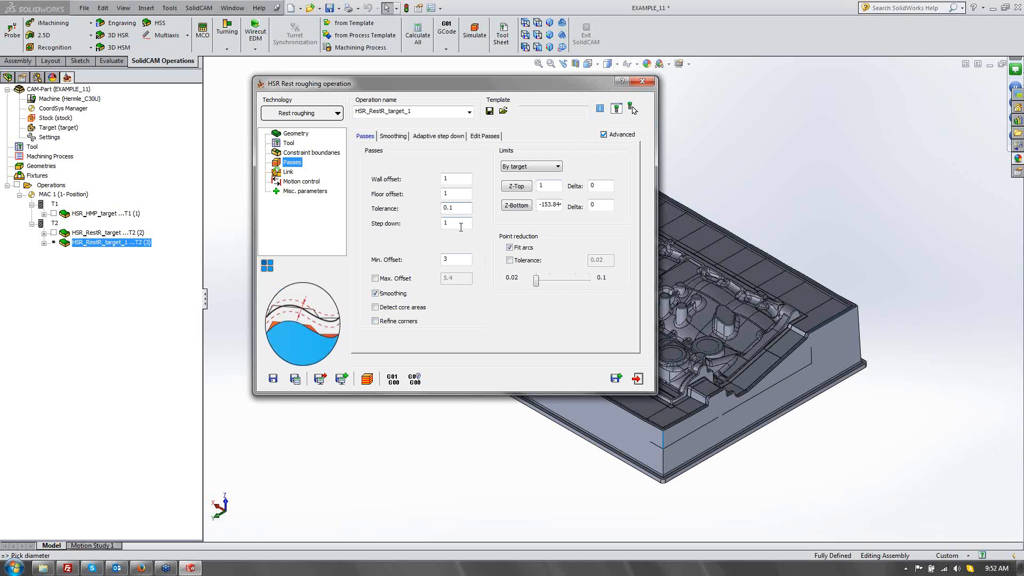
left_click(461, 226)
left_click(465, 258)
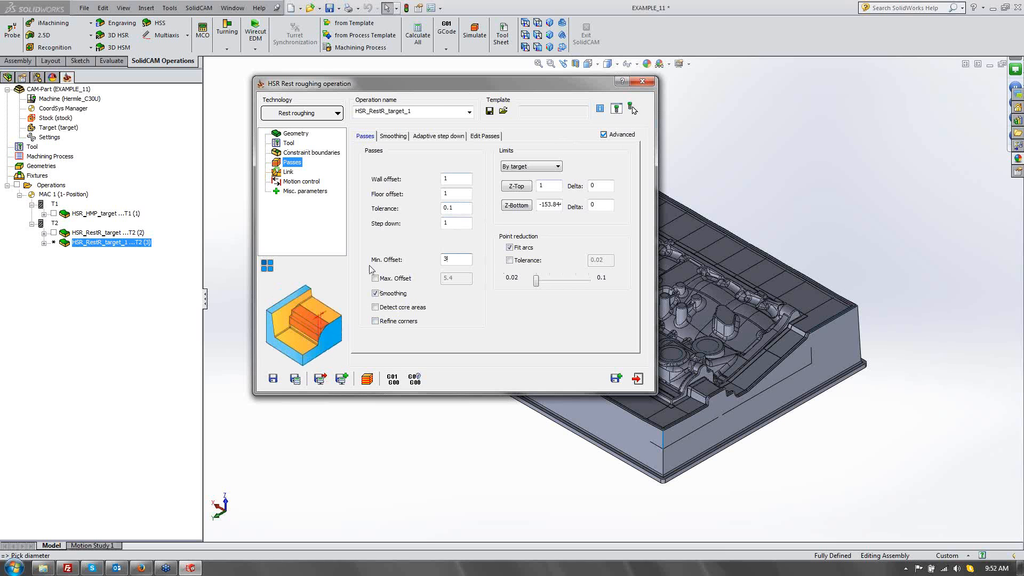
left_click(295, 379)
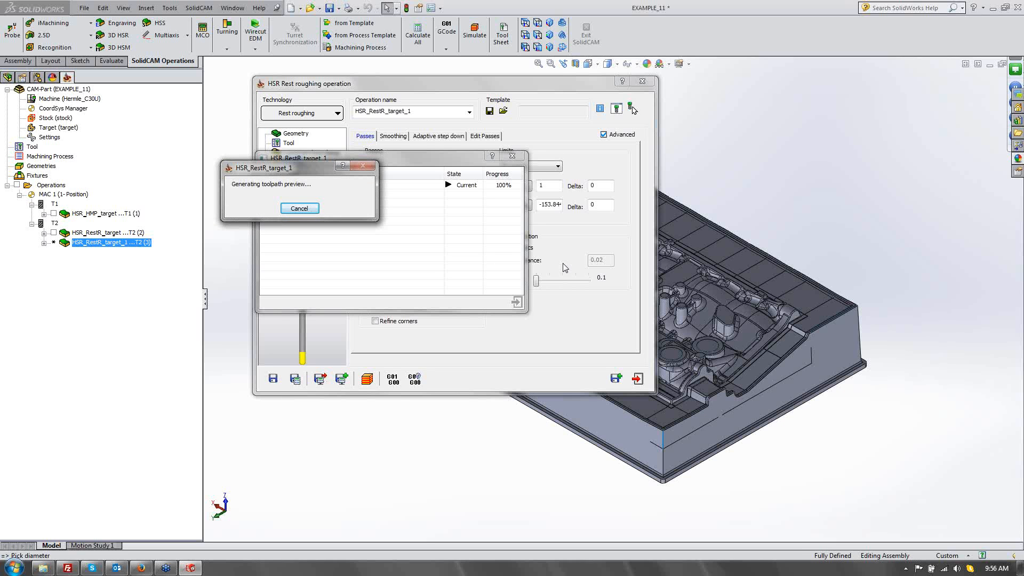
left_click(635, 378)
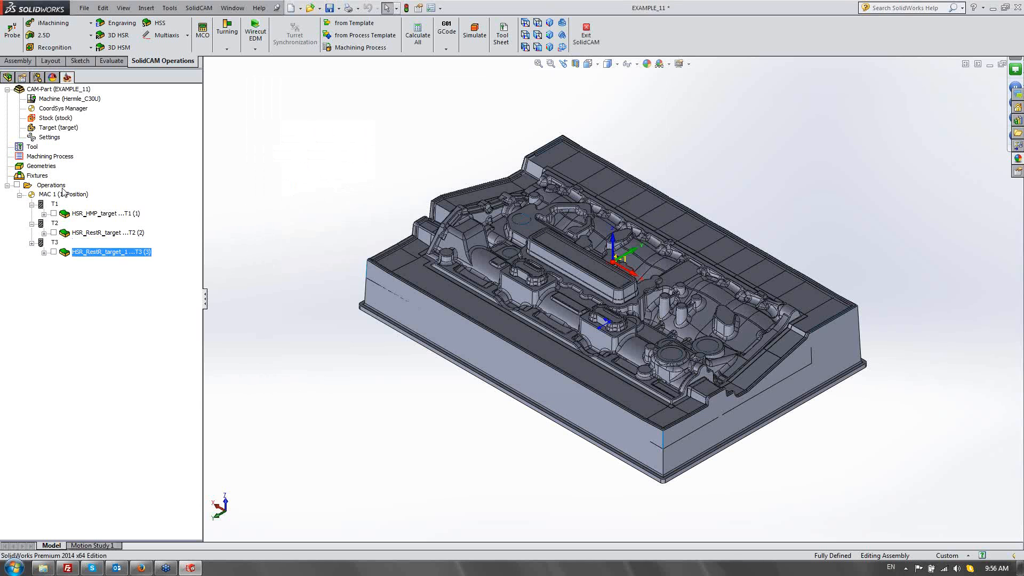
Simulate all operations with SolidVerify for 3D, pause during the T2 rest roughing, and exit the simulation.
left_click(56, 190)
right_click(55, 187)
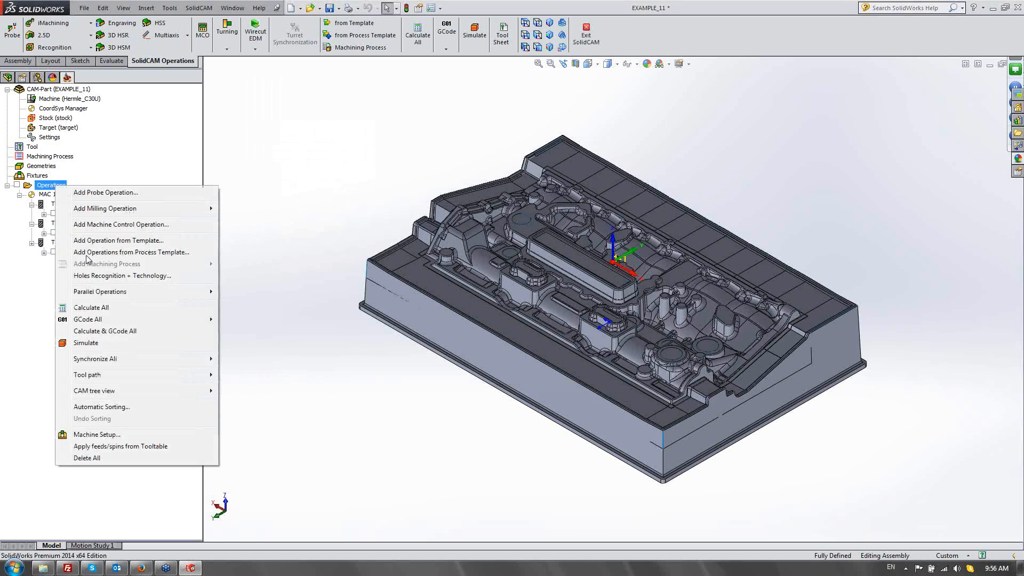
left_click(85, 343)
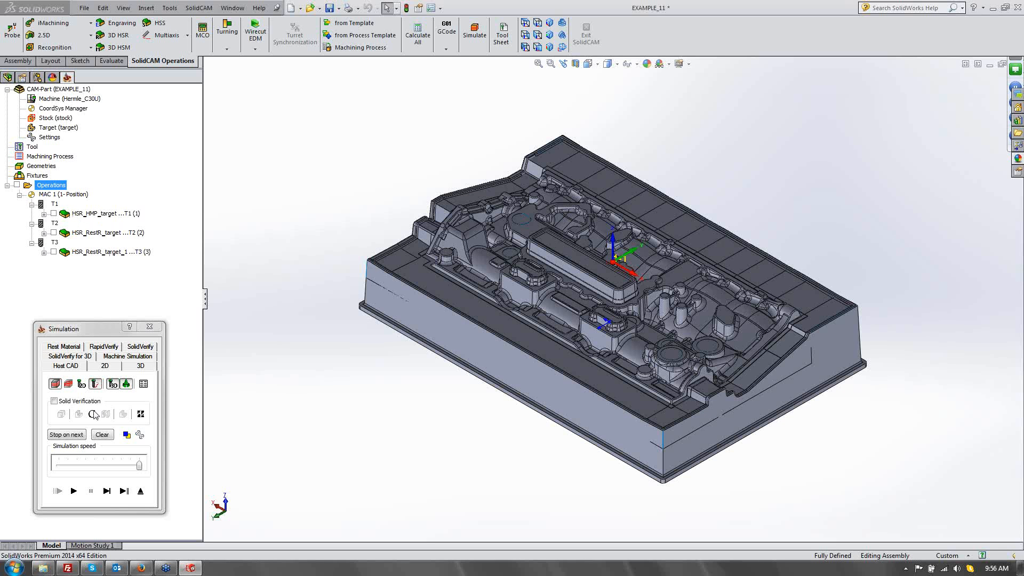
left_click(62, 356)
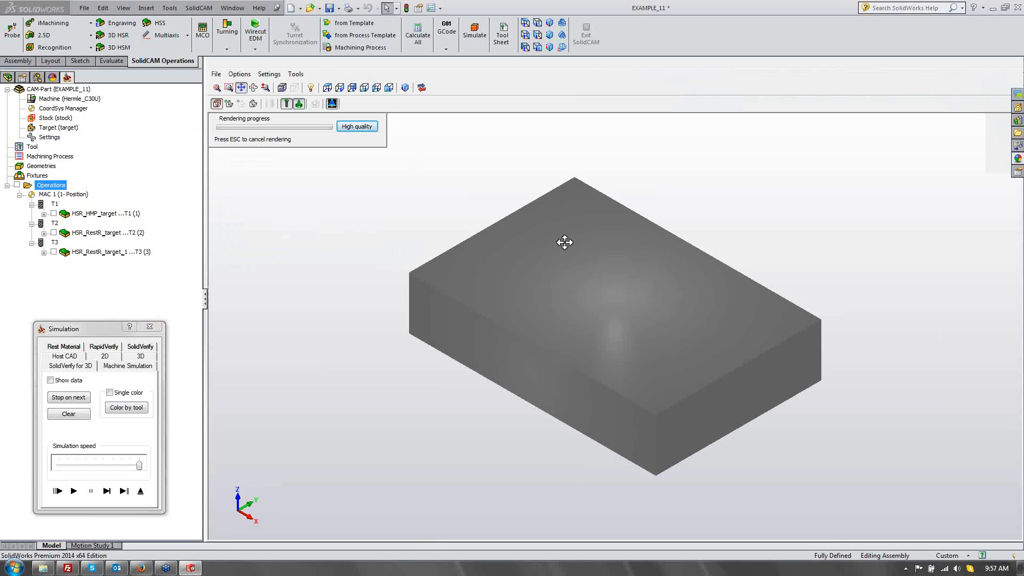
left_click(74, 490)
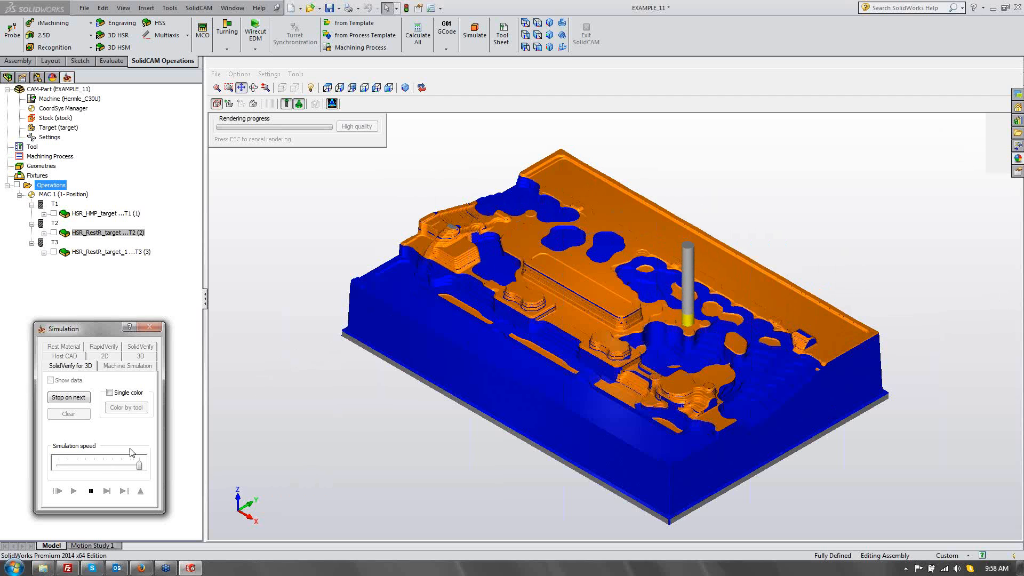
left_click(90, 490)
left_click(138, 489)
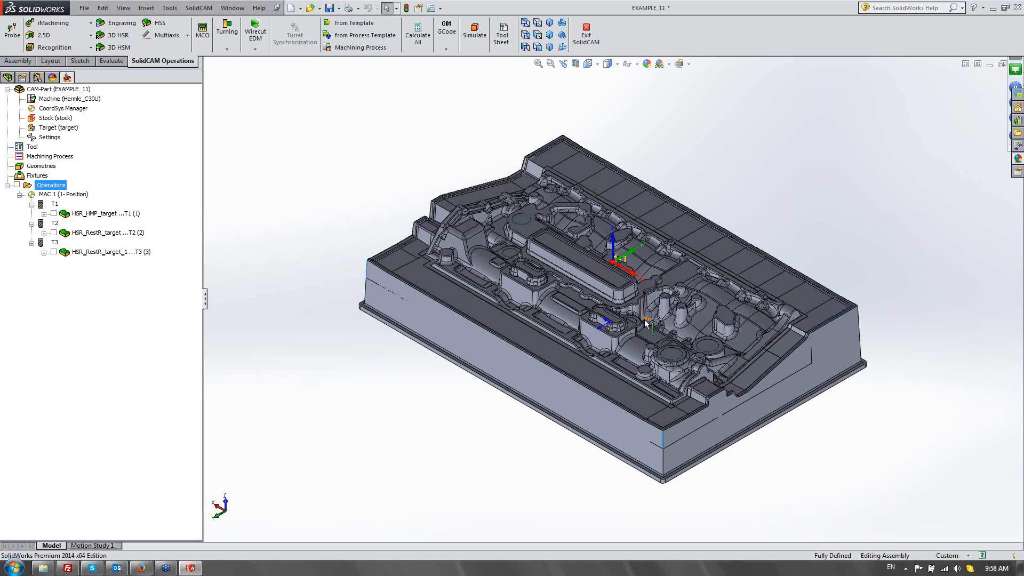
Add a 3D HSM milling operation after the T3 rest roughing, using the Linear machining technology.
scroll(645, 322, "down", 2)
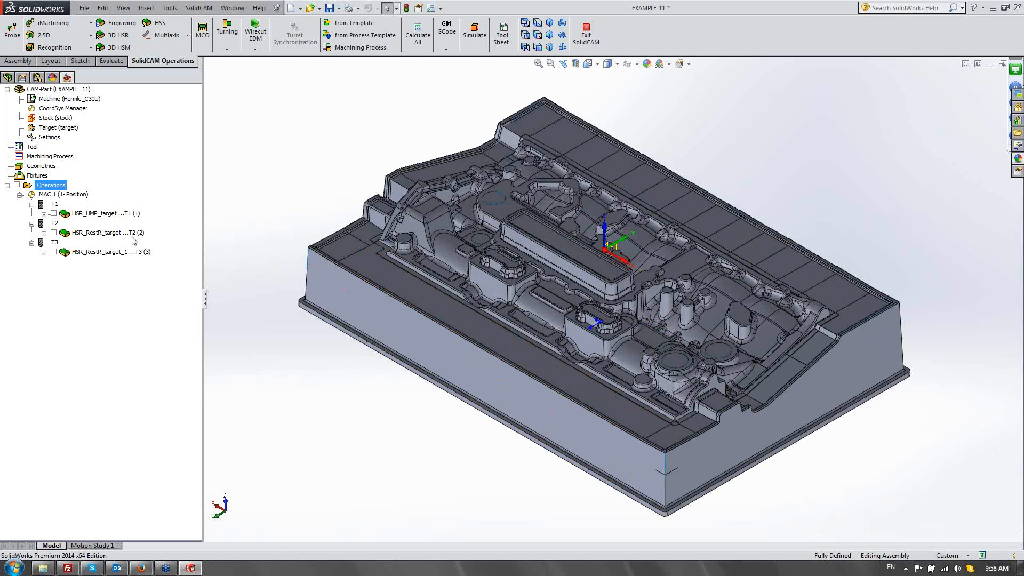
left_click(113, 253)
right_click(113, 254)
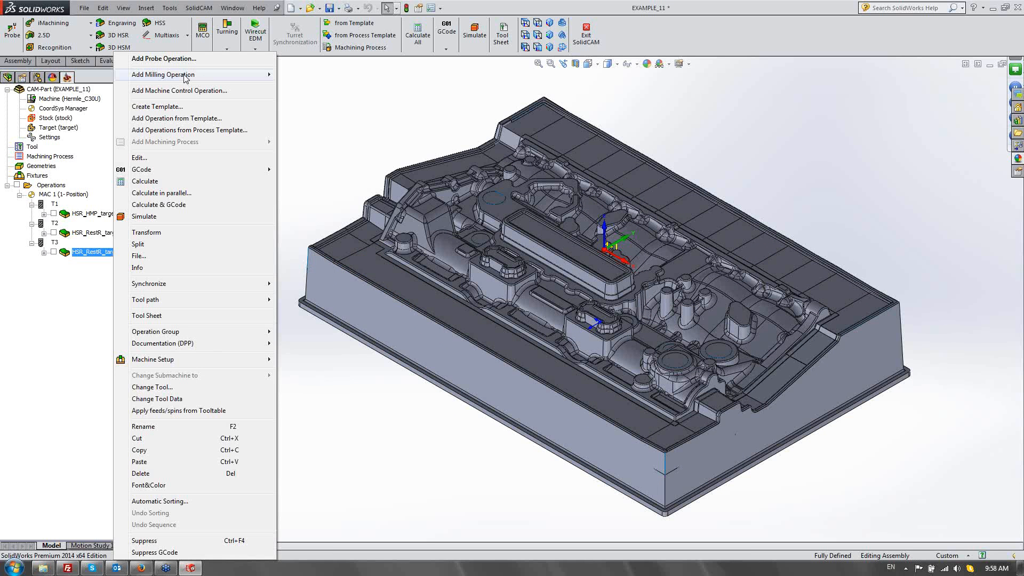
mouse_move(256, 74)
left_click(315, 304)
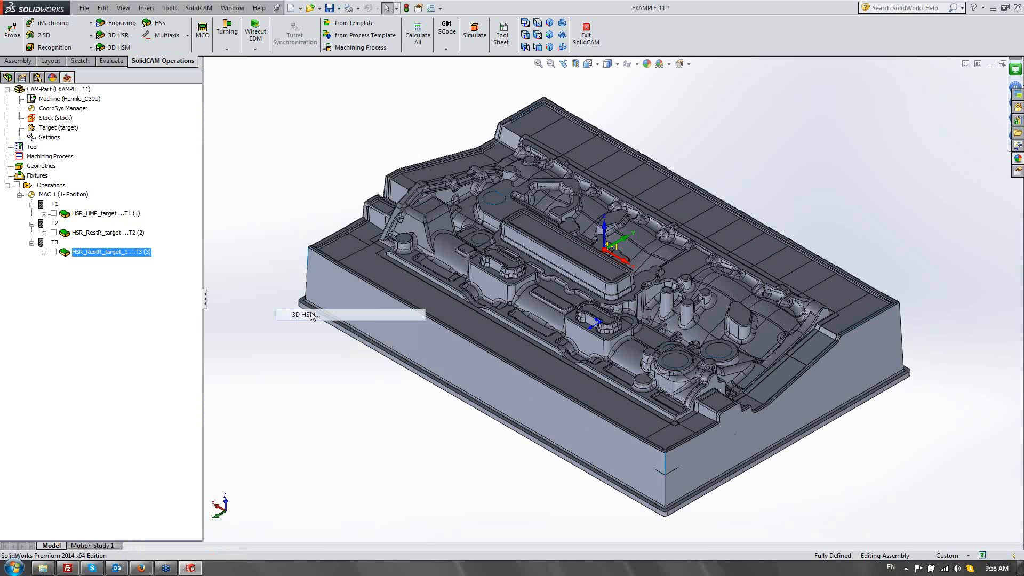
left_click(237, 122)
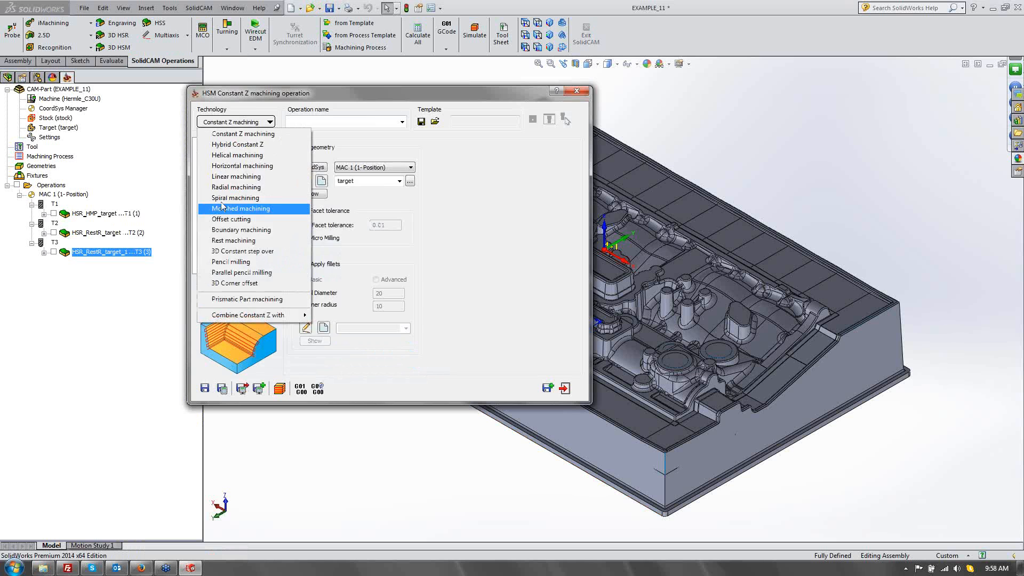
left_click(229, 169)
Give the linear operation a new ball nose mill with diameter 10 and arbor diameter 10 mm, mounted in an HSK A 63 holder.
left_click(223, 153)
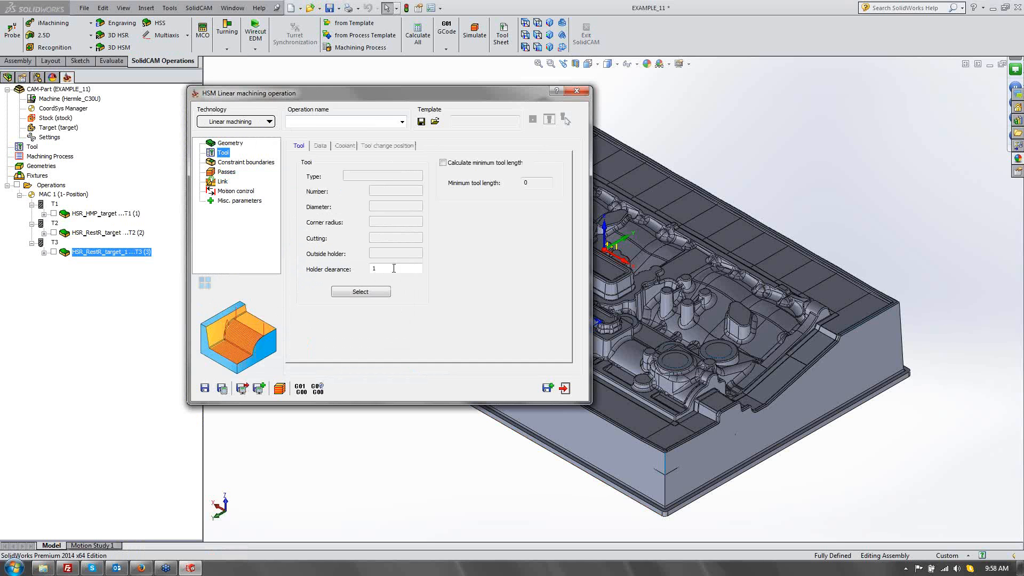
left_click(362, 292)
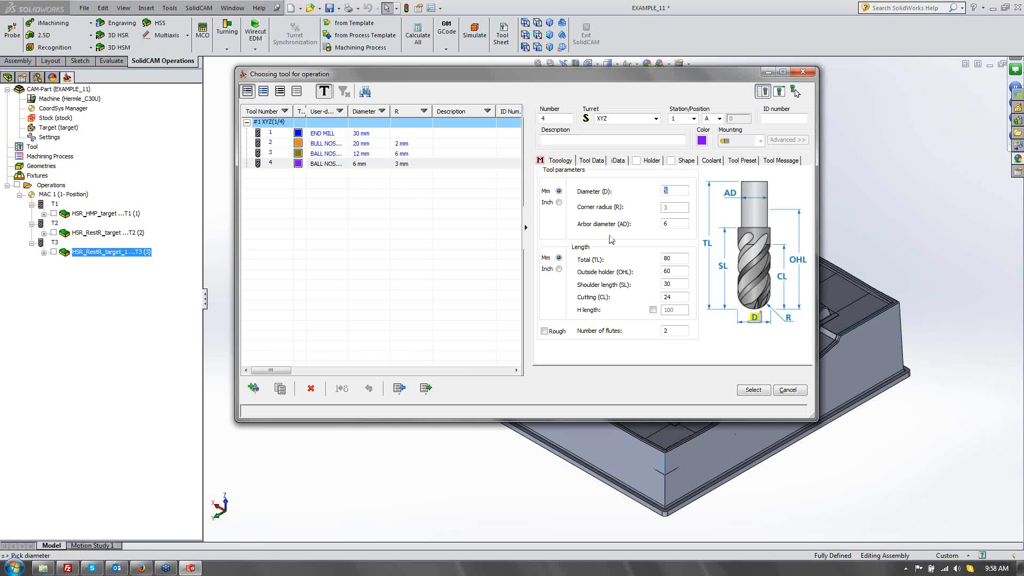
key("Tab")
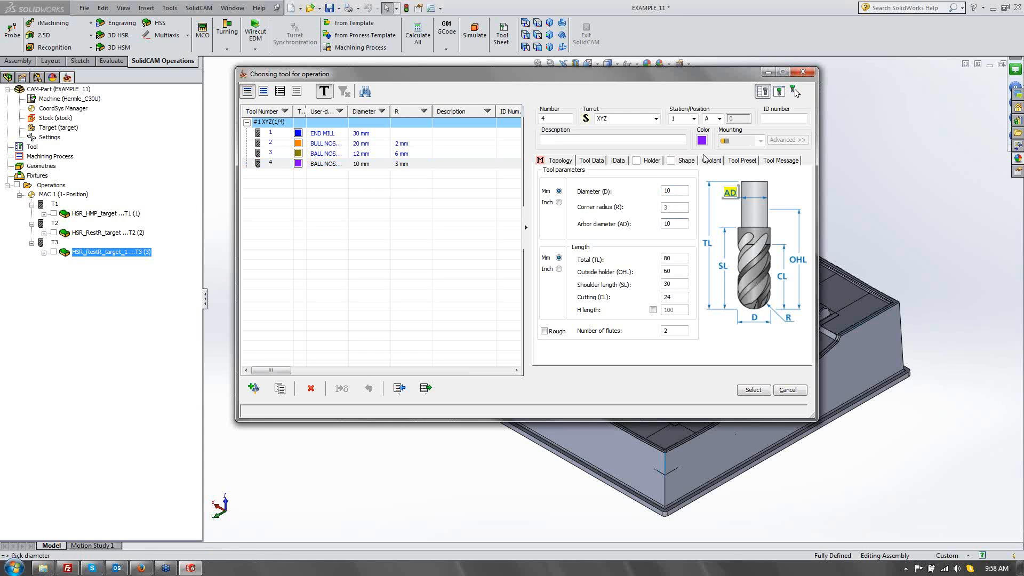
left_click(651, 160)
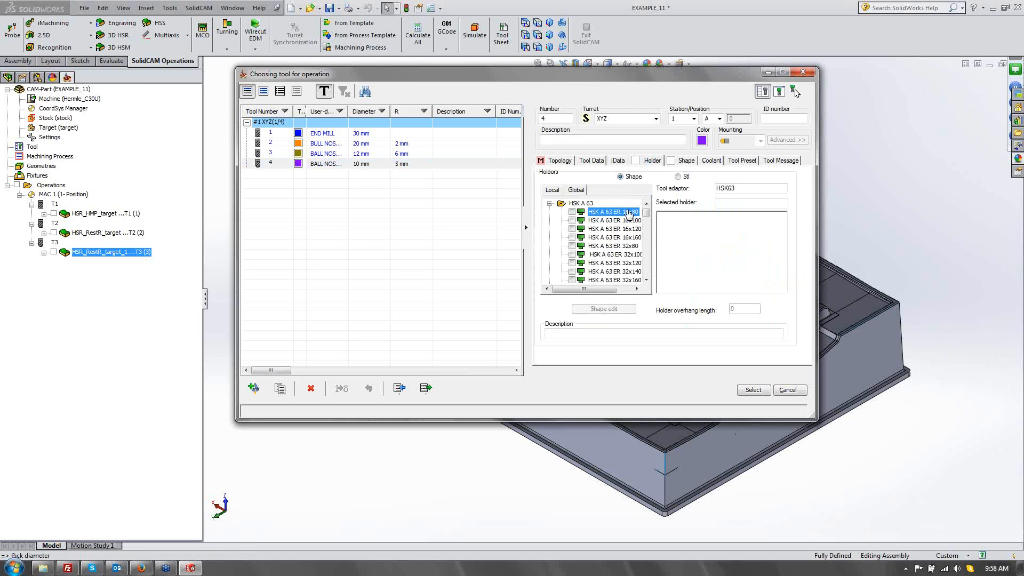
left_click(573, 224)
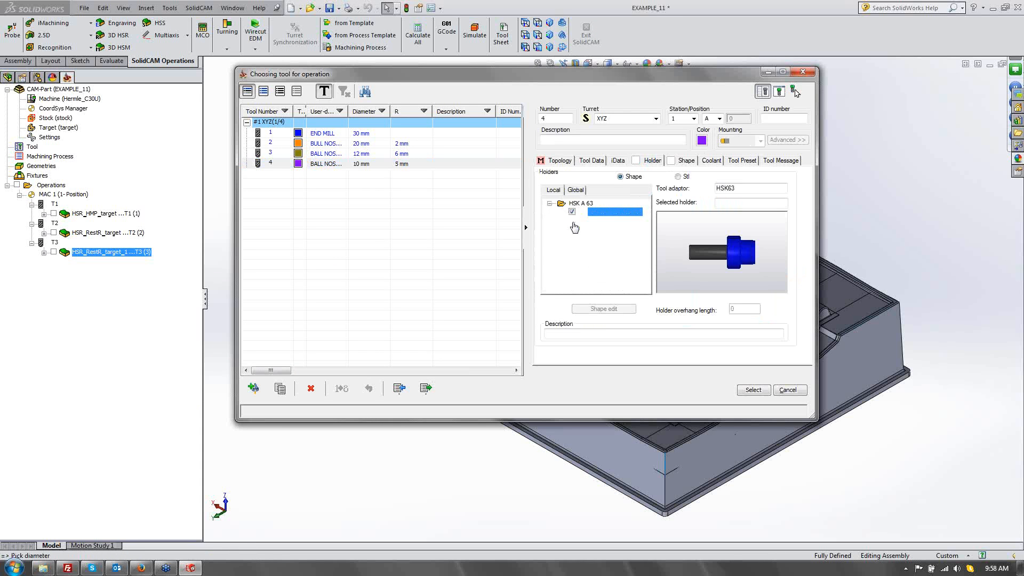
left_click(753, 391)
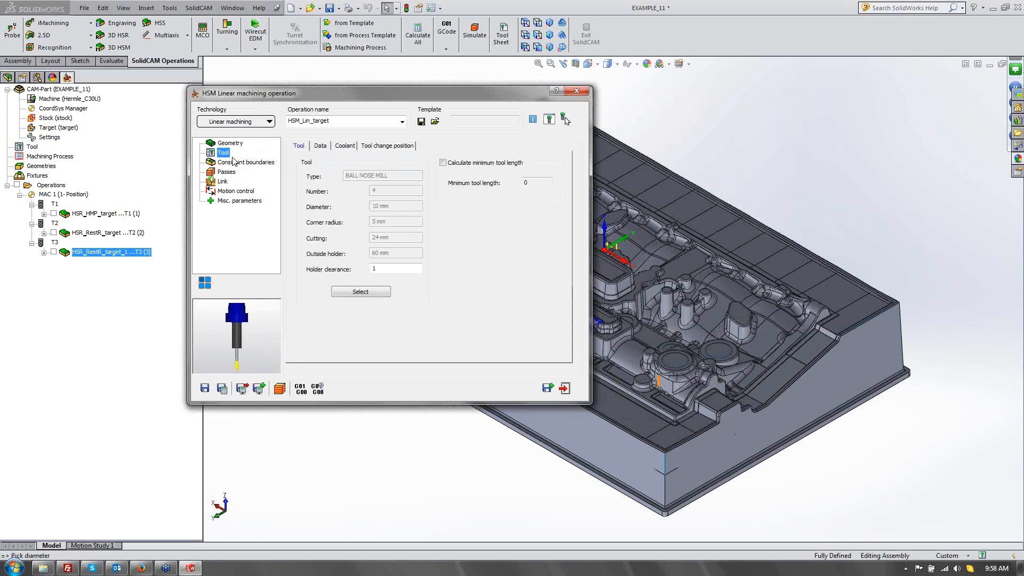
Define a manually created constraint boundary by chaining the block's lower outer edge with Auto-constant Z, and choose its boundary tool relation.
left_click(230, 162)
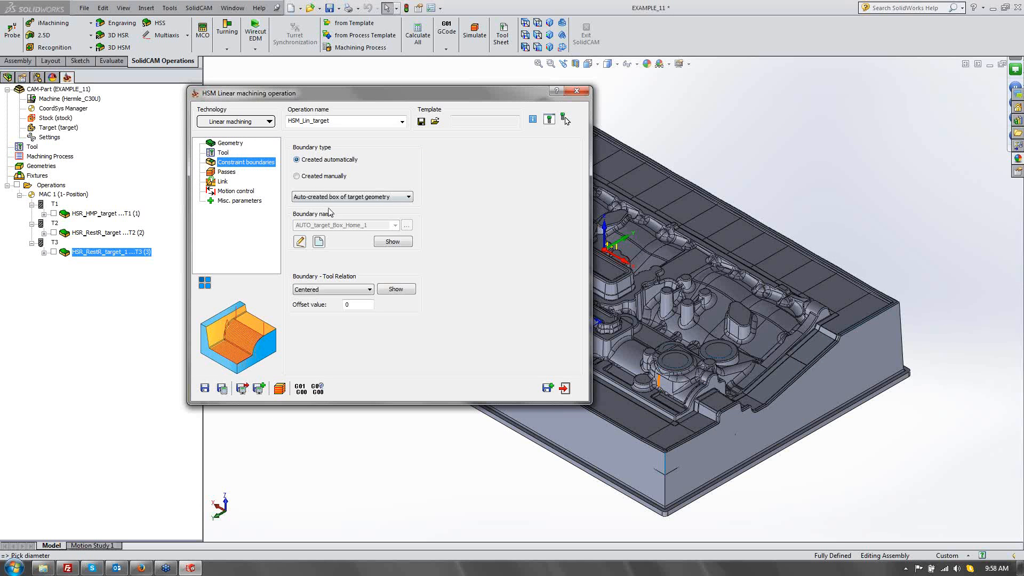
left_click(305, 175)
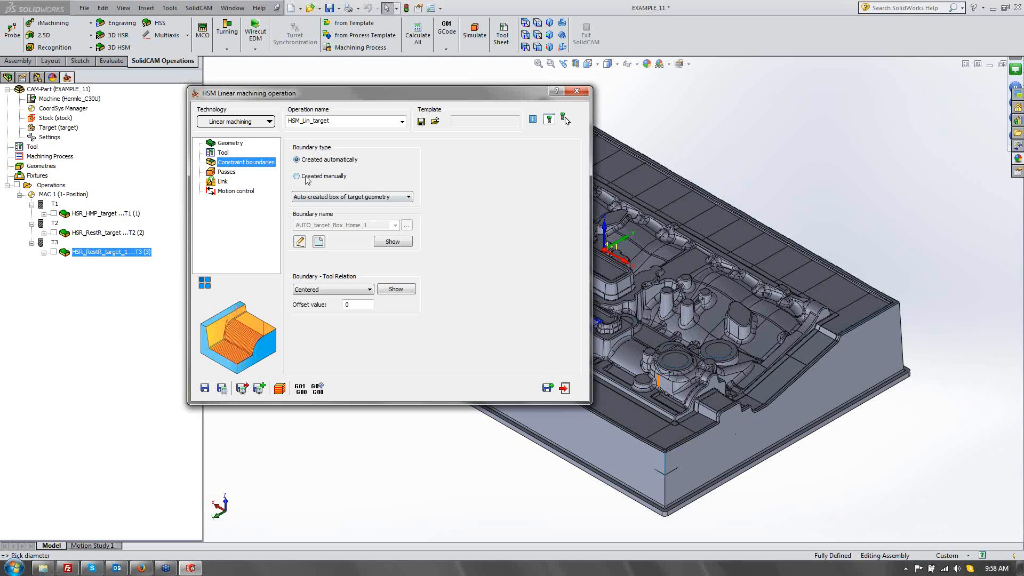
left_click(319, 243)
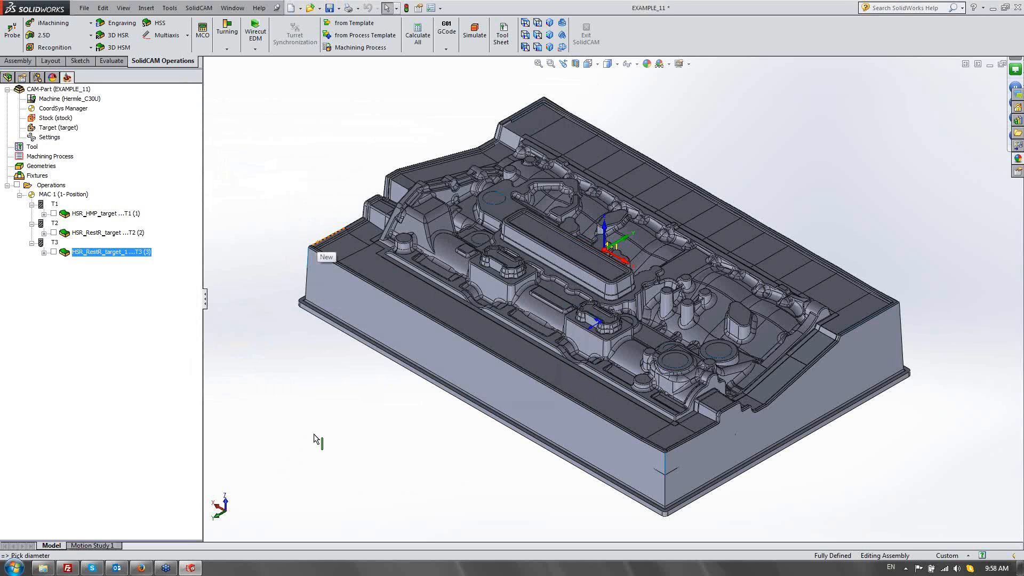
left_click(626, 483)
left_click(49, 425)
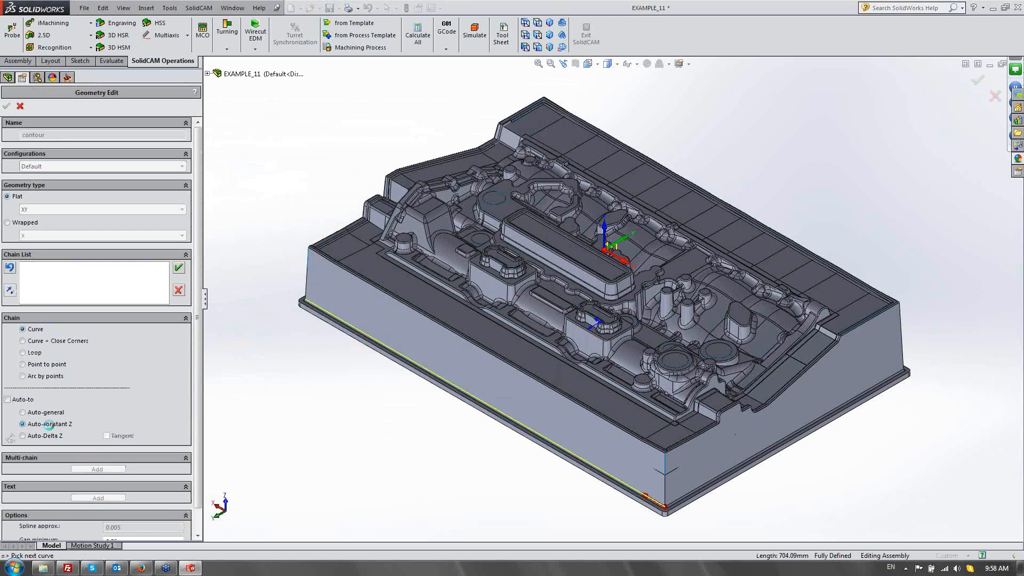
left_click(244, 204)
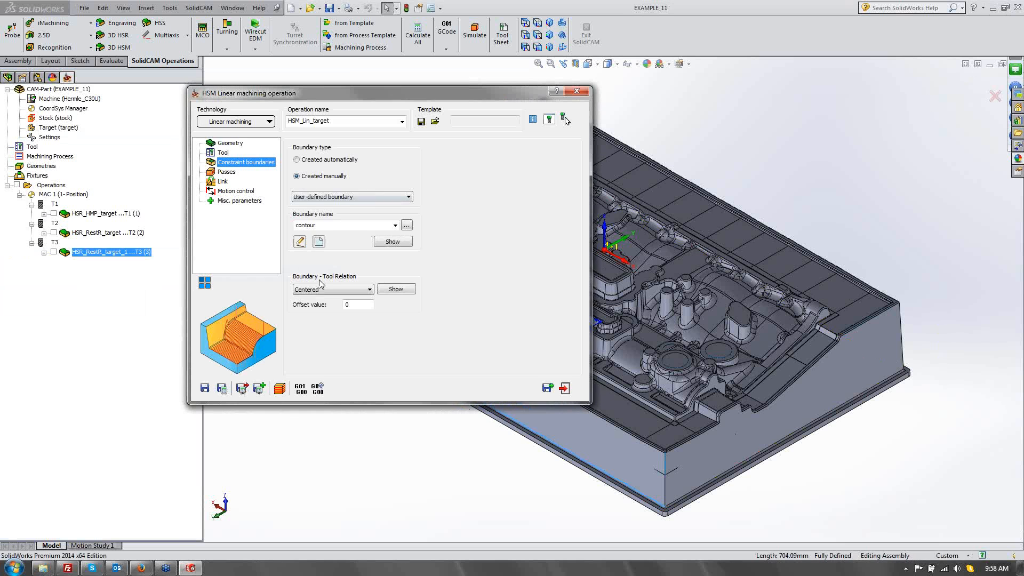
left_click(329, 287)
left_click(330, 289)
Set the linear passes to a step over of 2 and a machining angle of 45°.
left_click(225, 173)
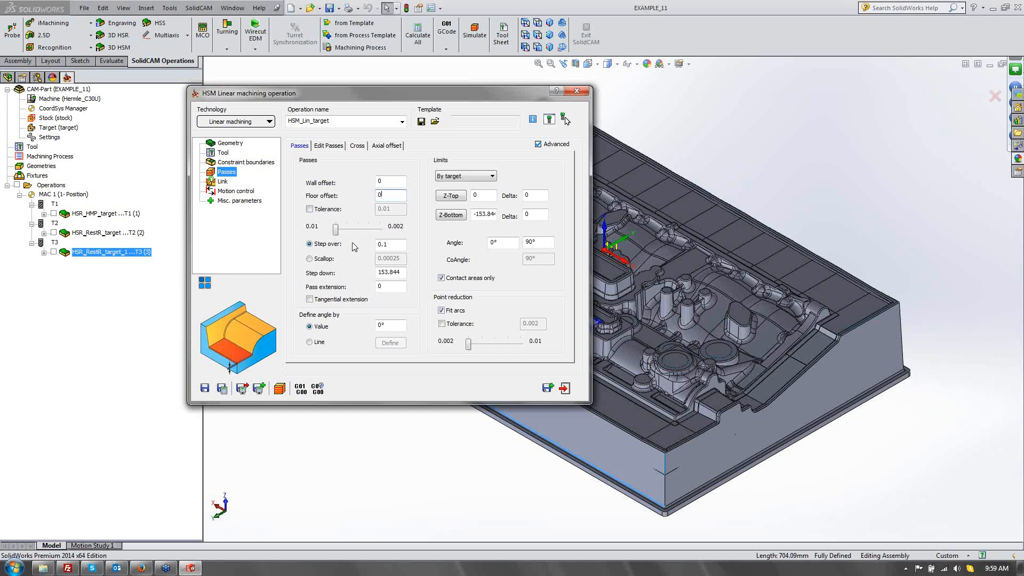
left_click_drag(389, 245, 351, 246)
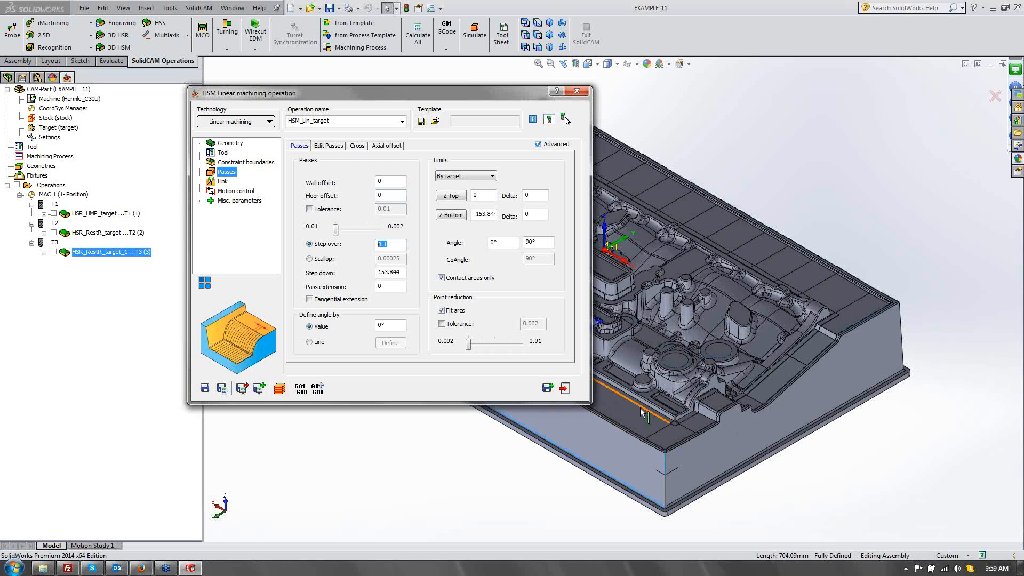
type("2")
left_click(395, 326)
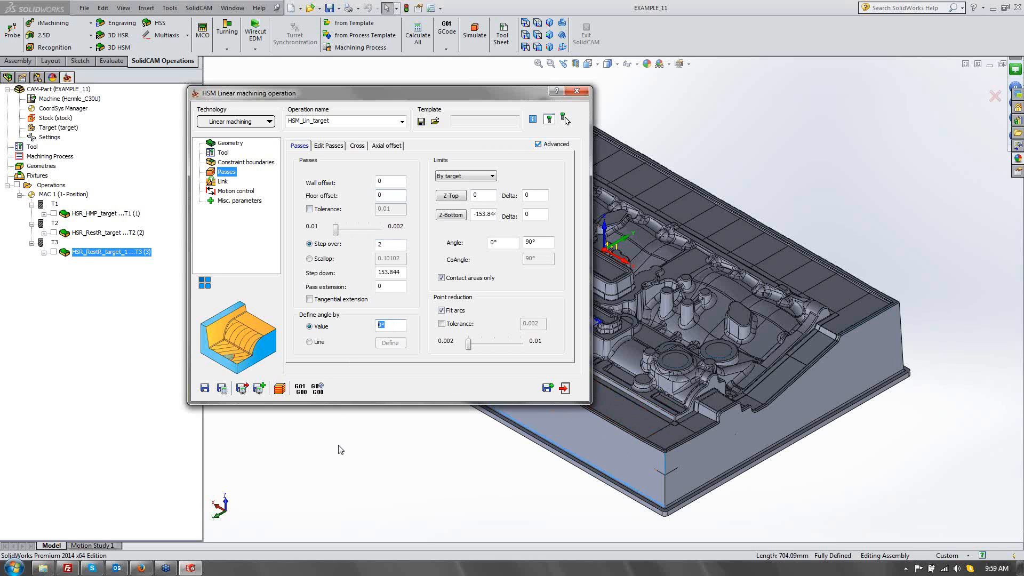
type("45")
Set the wall and floor offsets to 0.3 and a custom tolerance of 0.05, and save and calculate the operation.
left_click(310, 209)
left_click(385, 210)
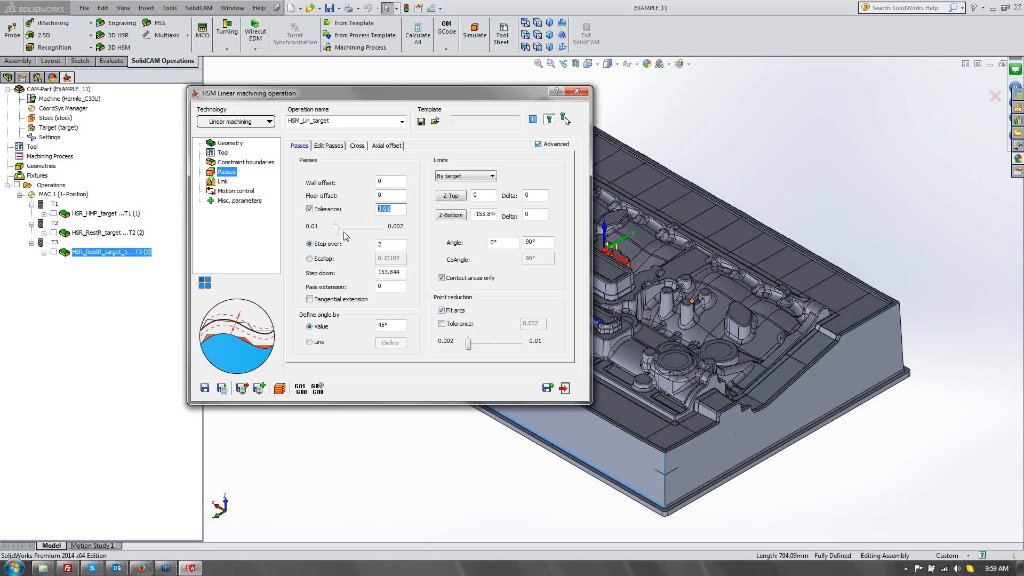
left_click(394, 184)
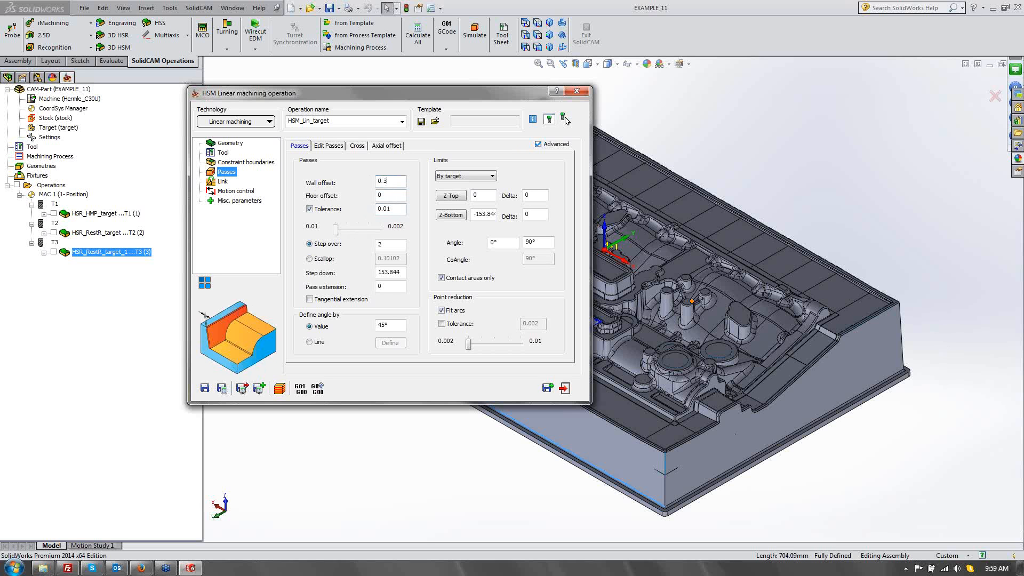
key("Tab")
key("Tab")
key("Tab")
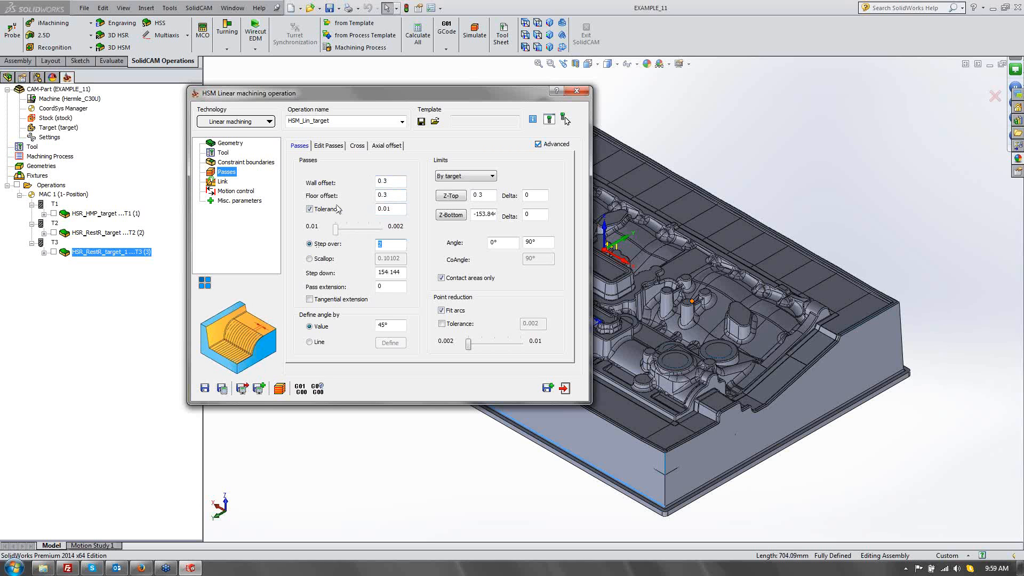
left_click(398, 208)
type("0.0")
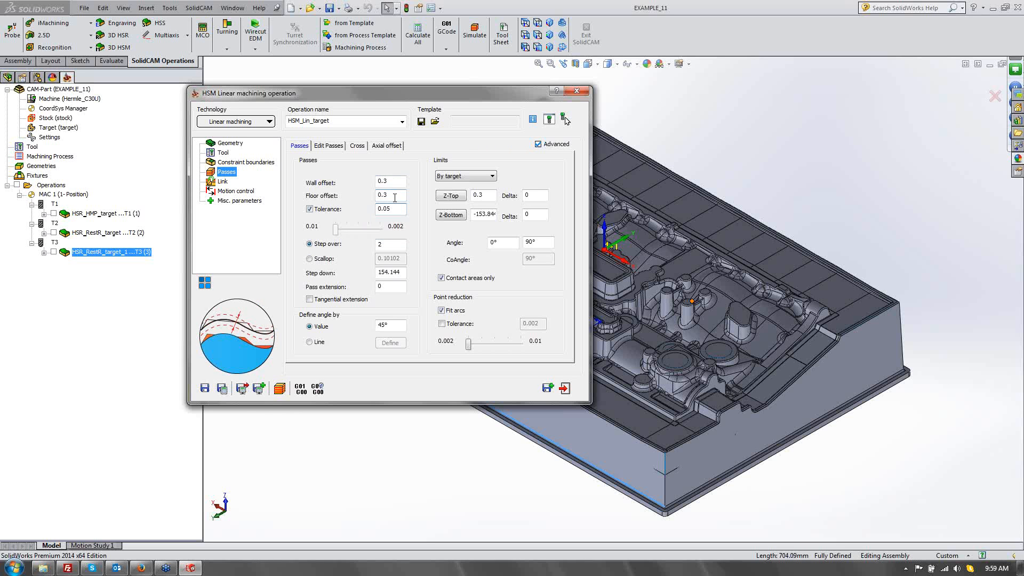
type("5")
left_click(401, 248)
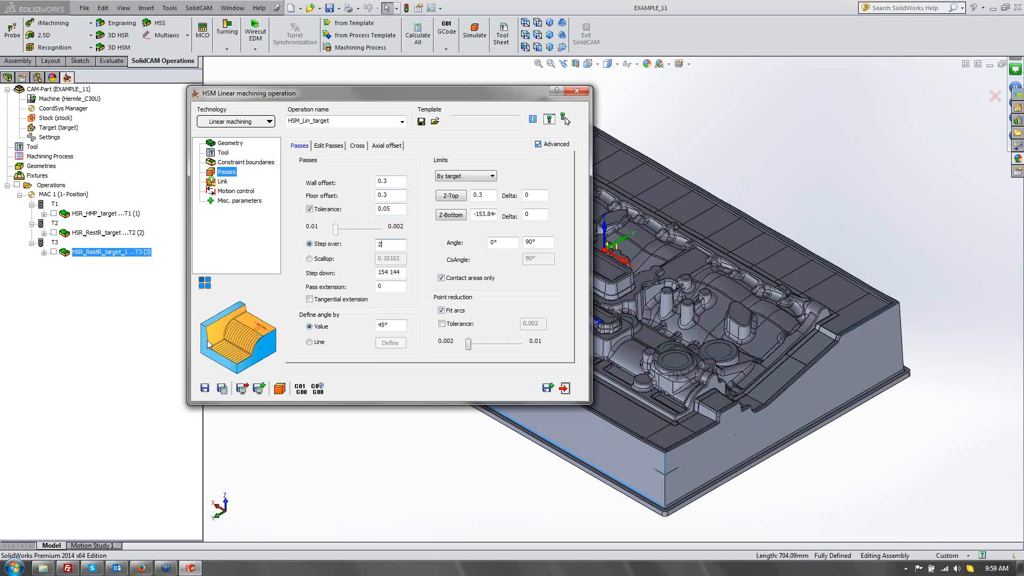
left_click(565, 119)
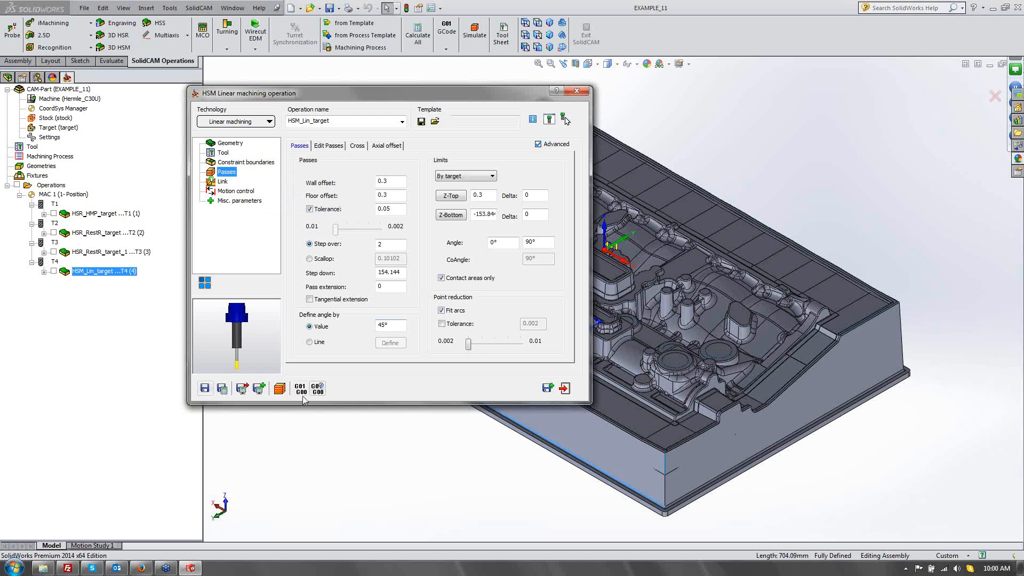
Simulate the linear operation in Host CAD mode at a reduced speed, watching the tool start at the mold's near corner.
left_click(280, 388)
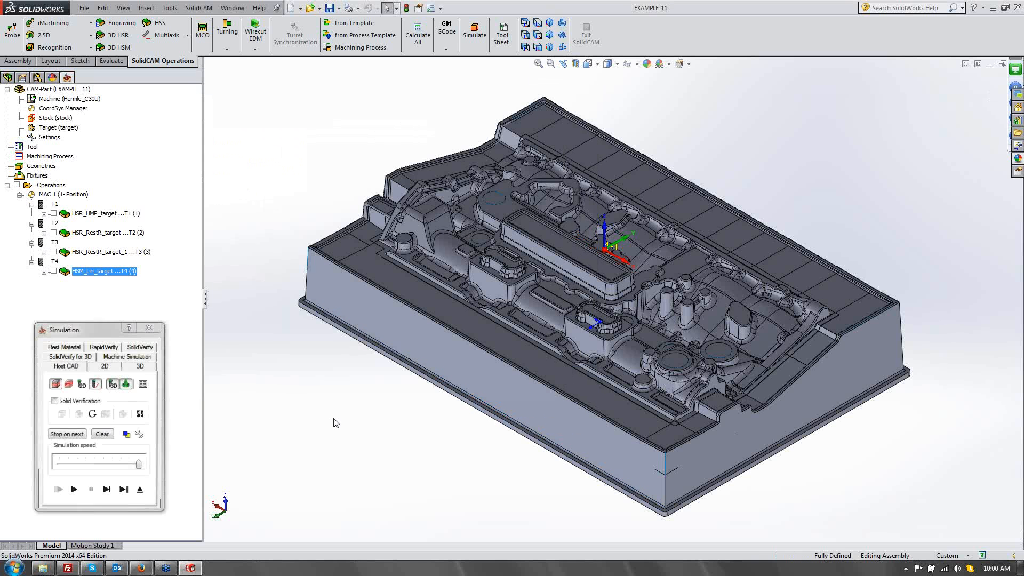
middle_click_drag(623, 304, 623, 330)
scroll(624, 330, "down", 1)
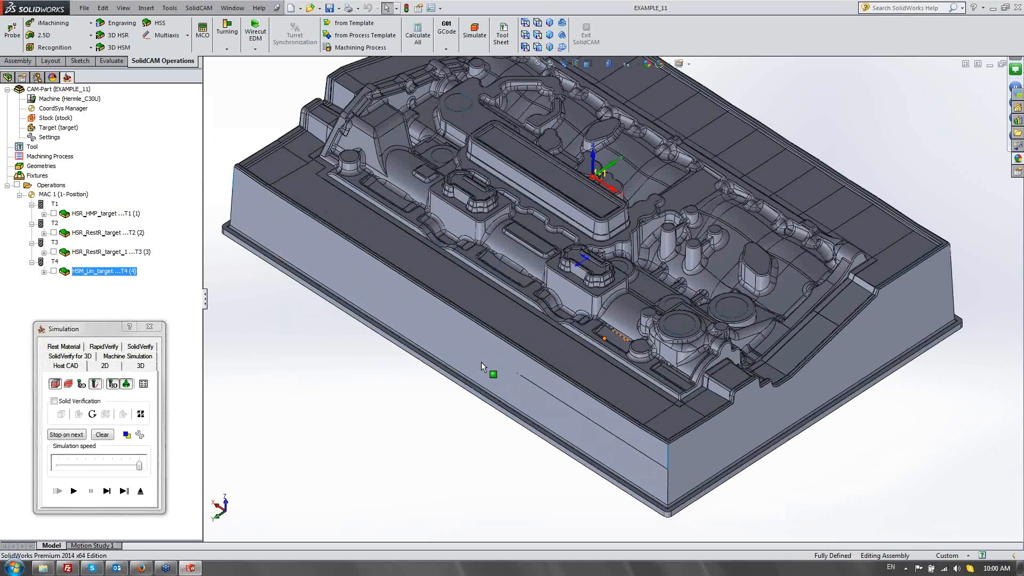
left_click(88, 466)
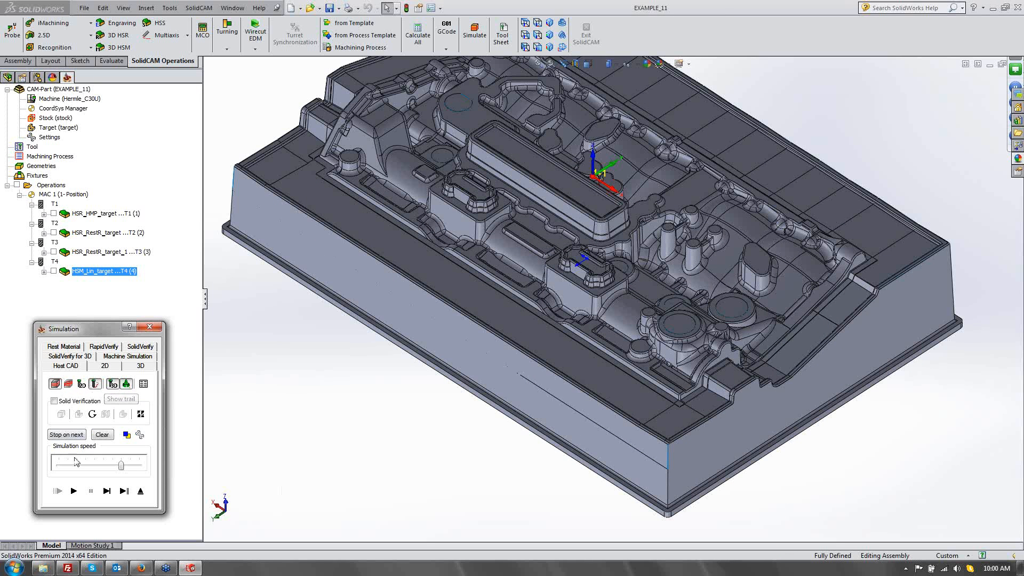
left_click(74, 491)
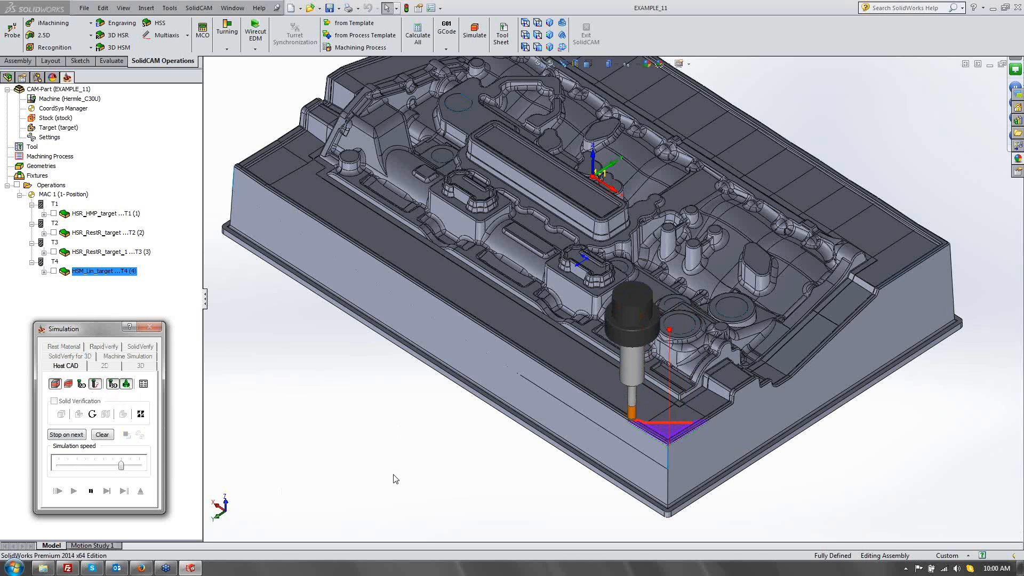
scroll(608, 410, "down", 3)
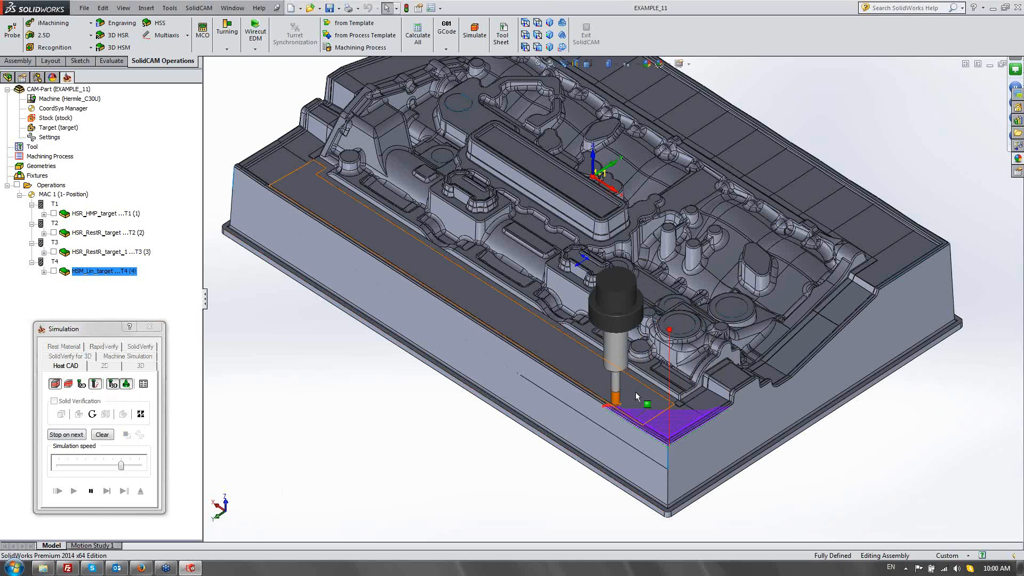
scroll(636, 395, "down", 2)
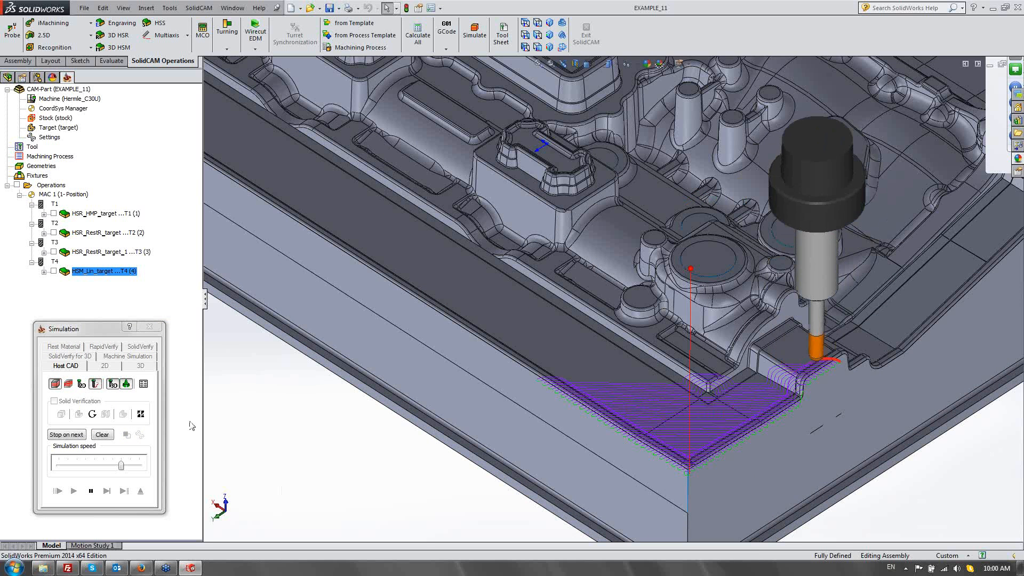
Raise the simulation speed to maximum and examine the 45° linear toolpath around the round bosses and the stepped mold edge.
left_click_drag(122, 465, 154, 469)
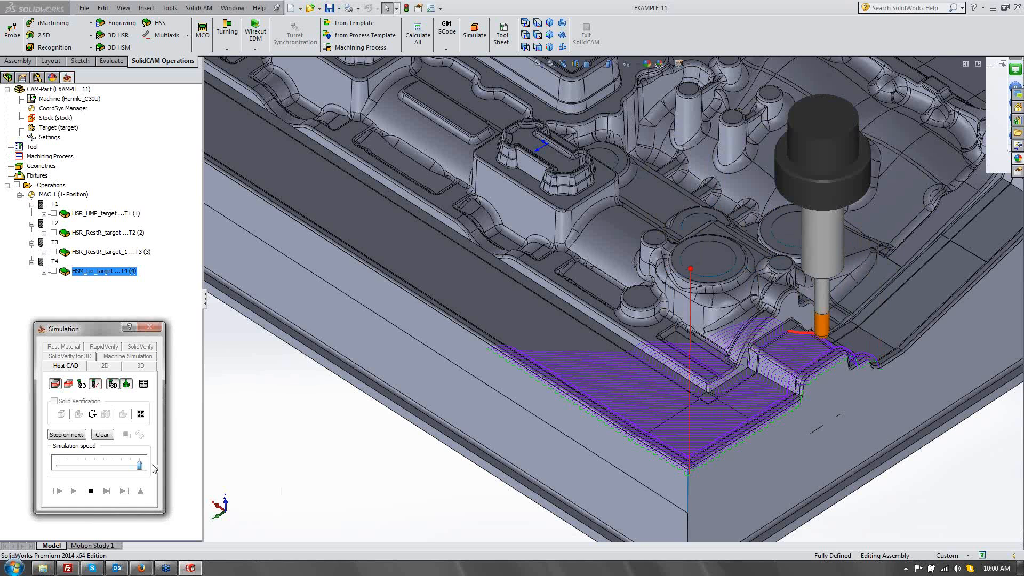
middle_click_drag(430, 366, 436, 348)
scroll(627, 323, "up", 1)
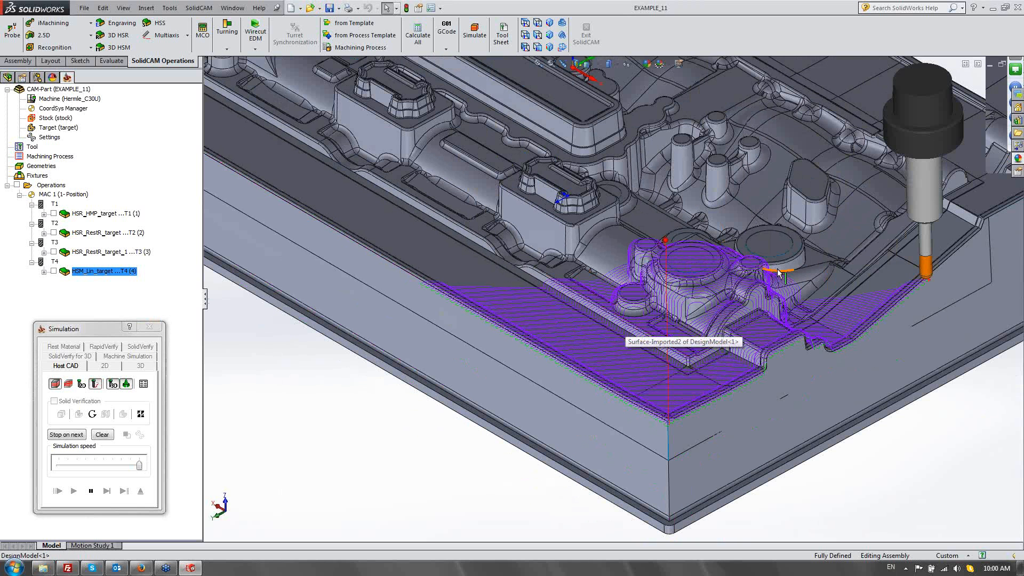
middle_click_drag(779, 272, 778, 303)
scroll(778, 303, "down", 3)
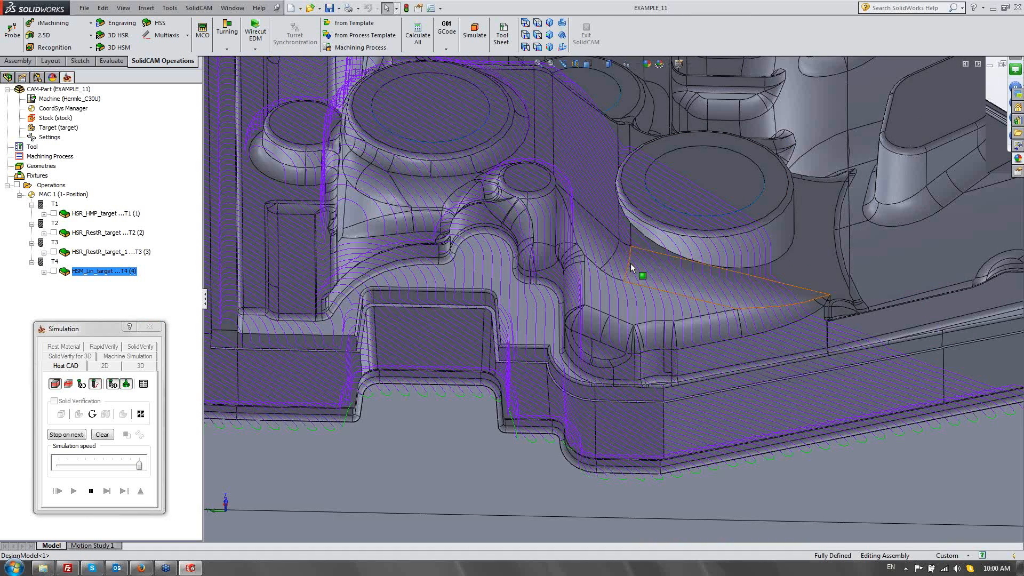
scroll(630, 264, "up", 5)
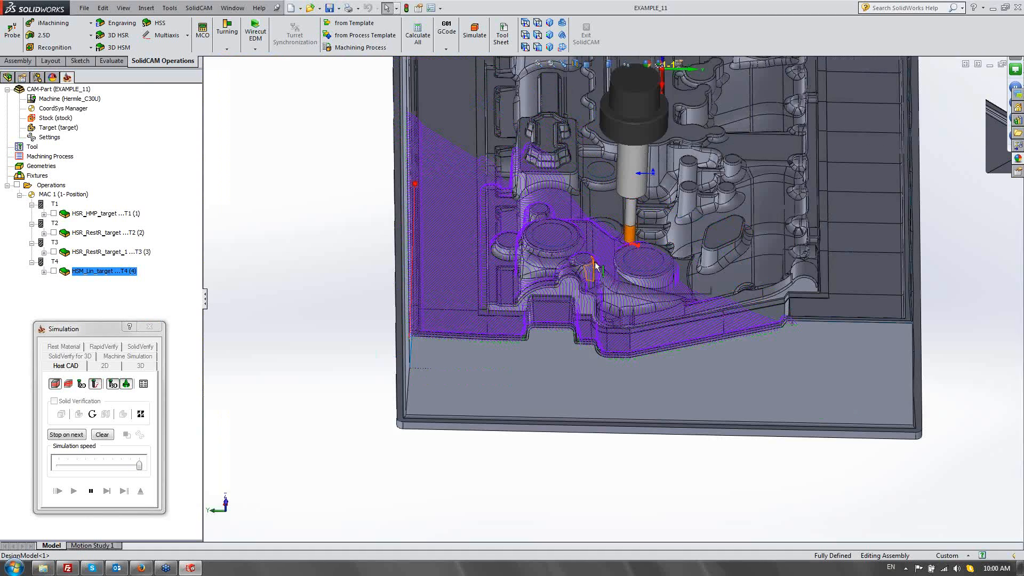
scroll(596, 267, "down", 2)
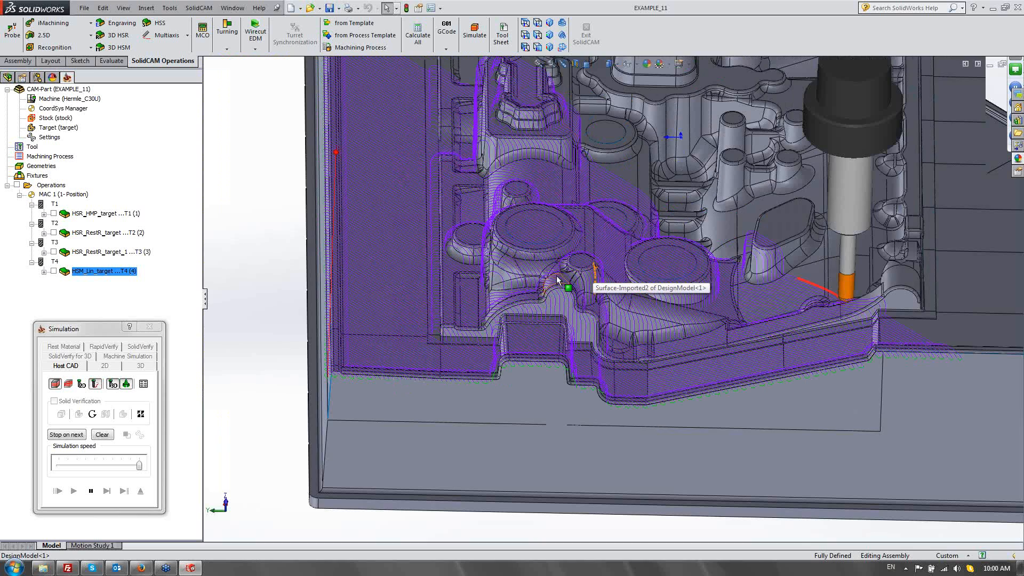
Examine the 45° linear toolpath from several angles while the simulation runs over the whole mold.
scroll(556, 280, "up", 3)
middle_click_drag(572, 212, 599, 294)
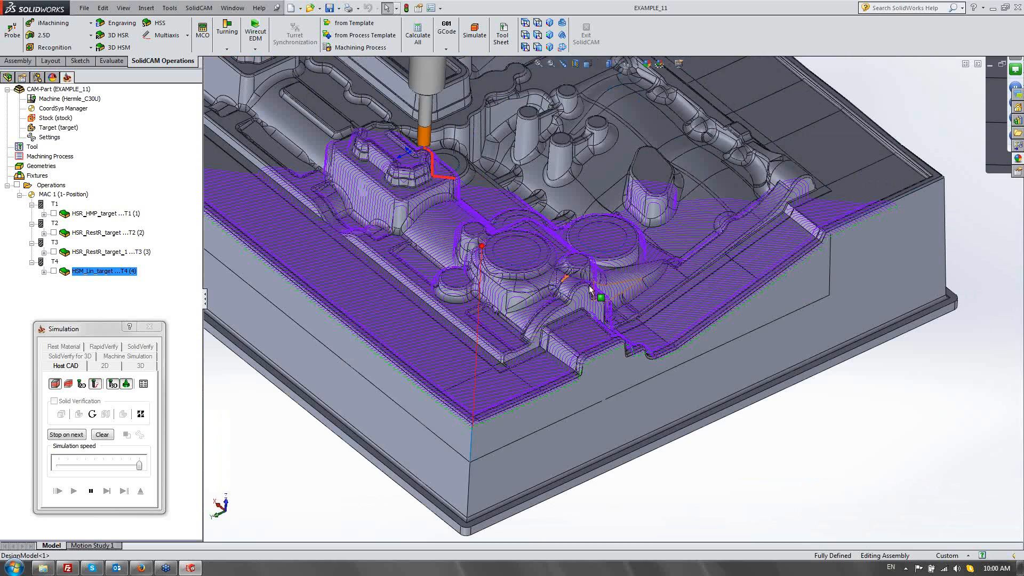
left_click(550, 23)
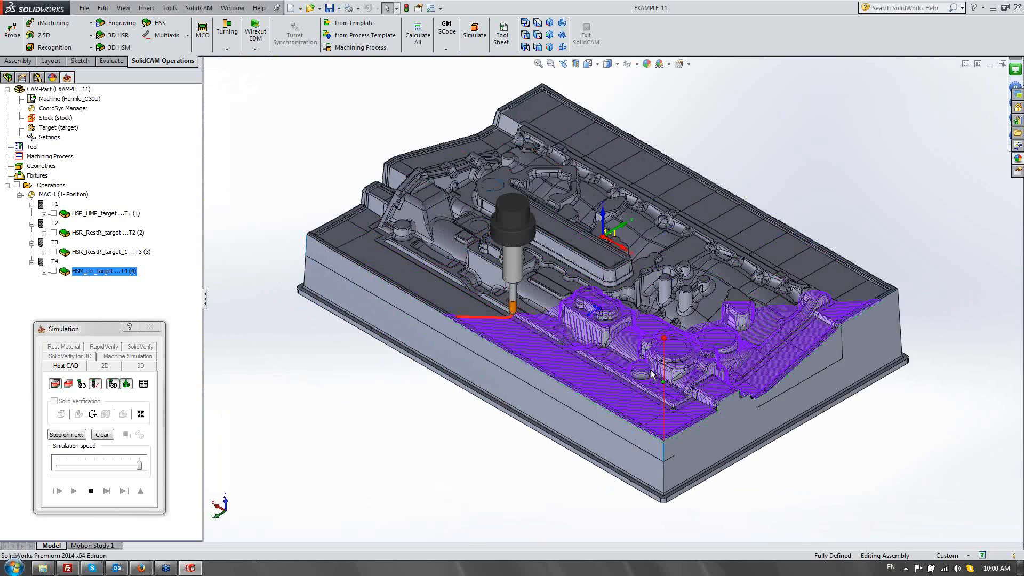
scroll(652, 375, "down", 3)
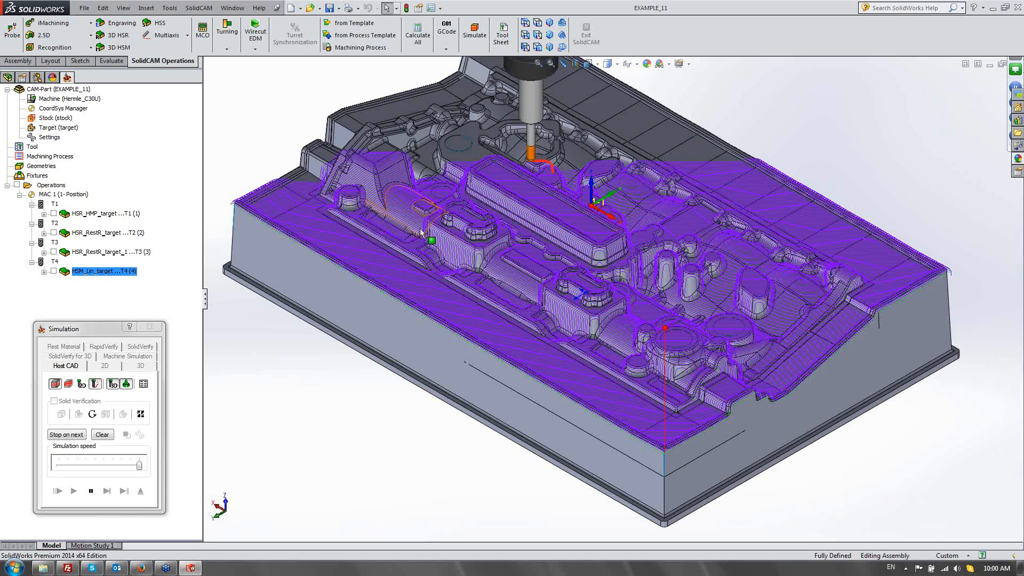
middle_click_drag(421, 232, 485, 273)
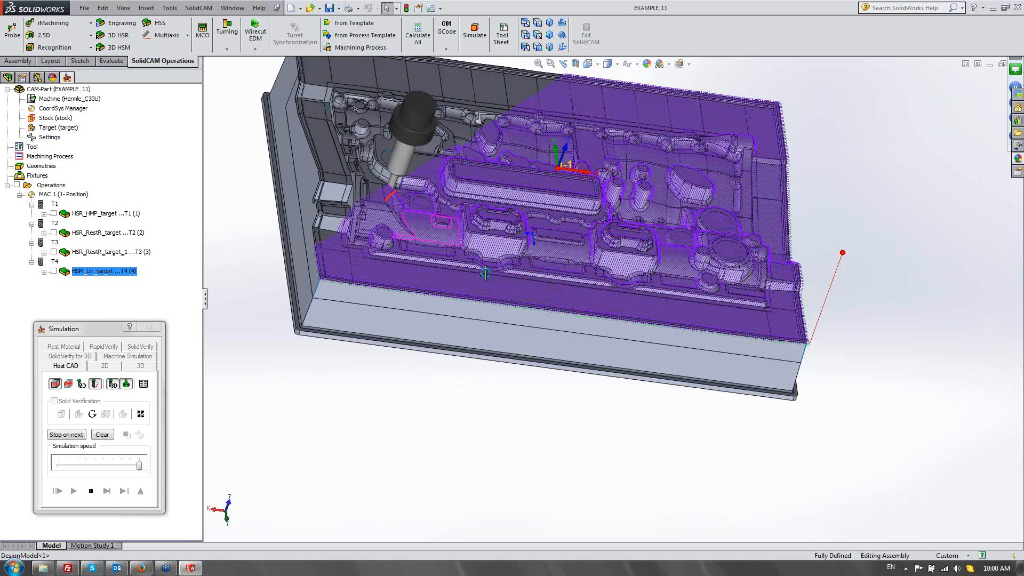
scroll(568, 204, "down", 5)
scroll(568, 204, "down", 3)
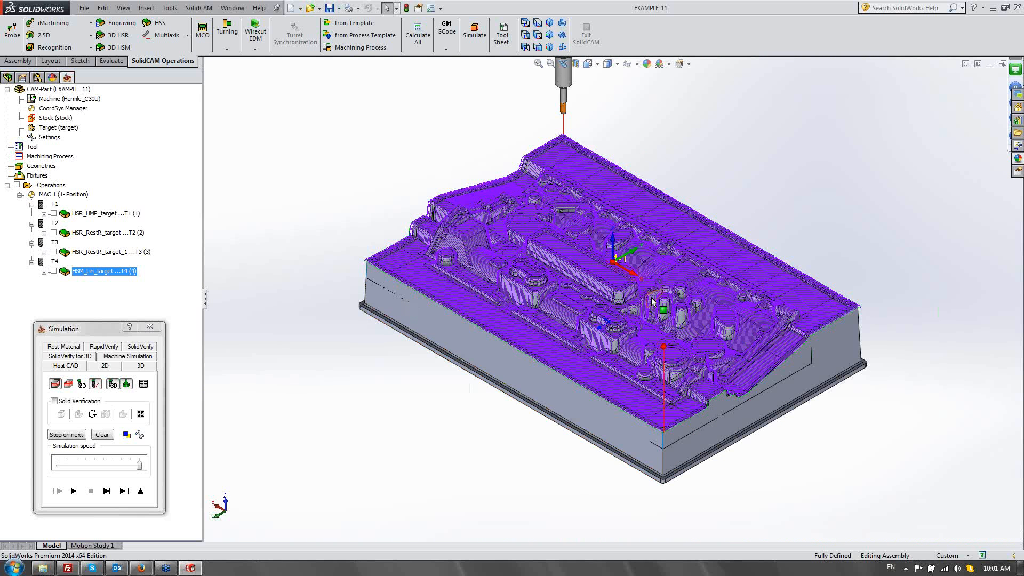
scroll(651, 301, "down", 2)
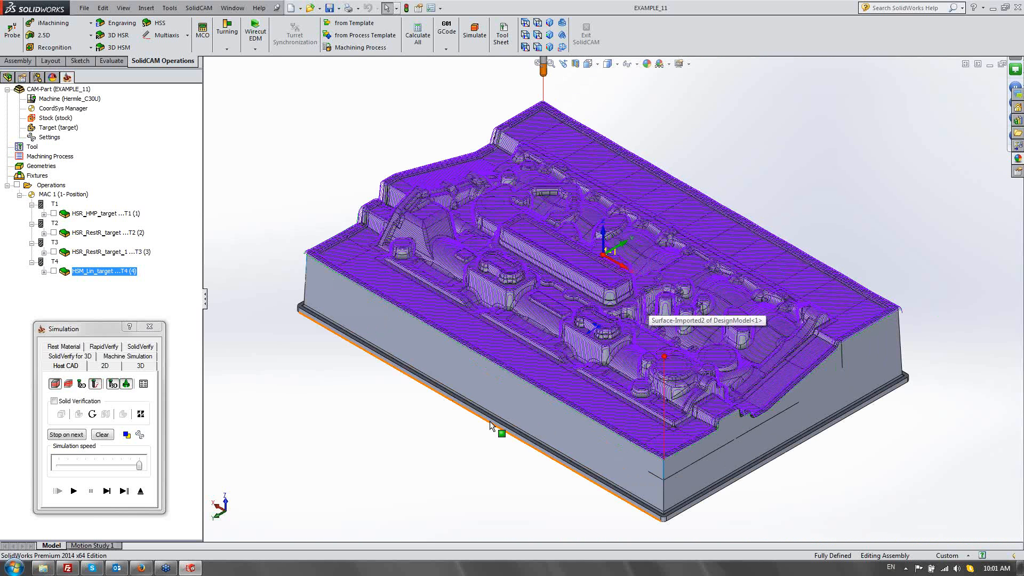
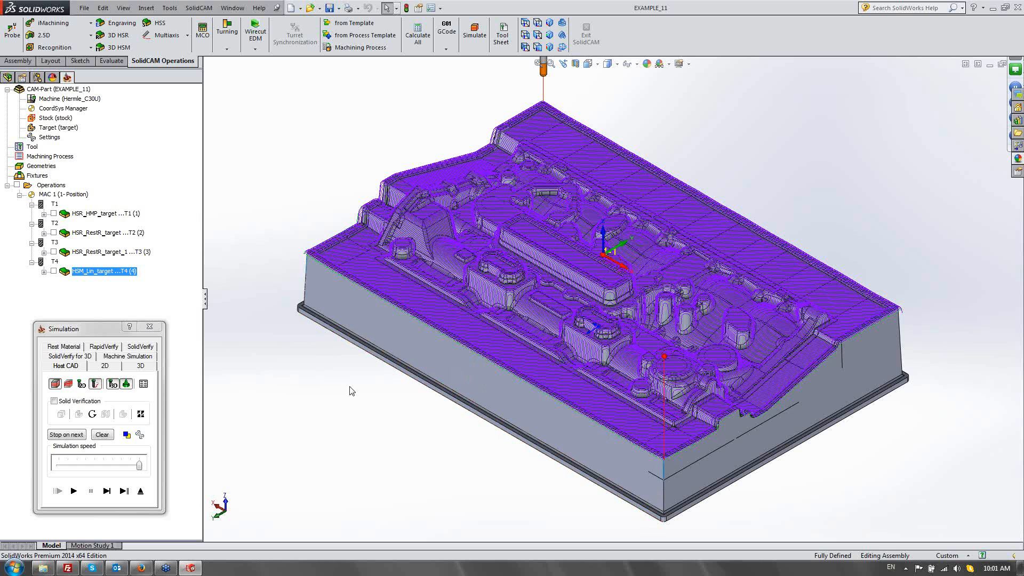
Exit the simulation and the linear machining operation, and close the EXAMPLE_11 CAM-Part.
left_click(140, 492)
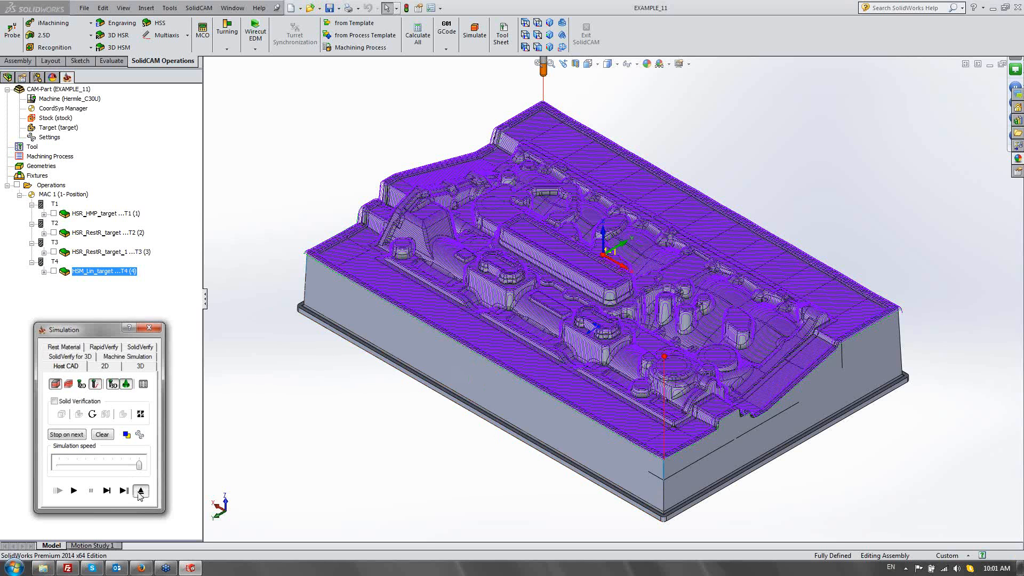
left_click(564, 387)
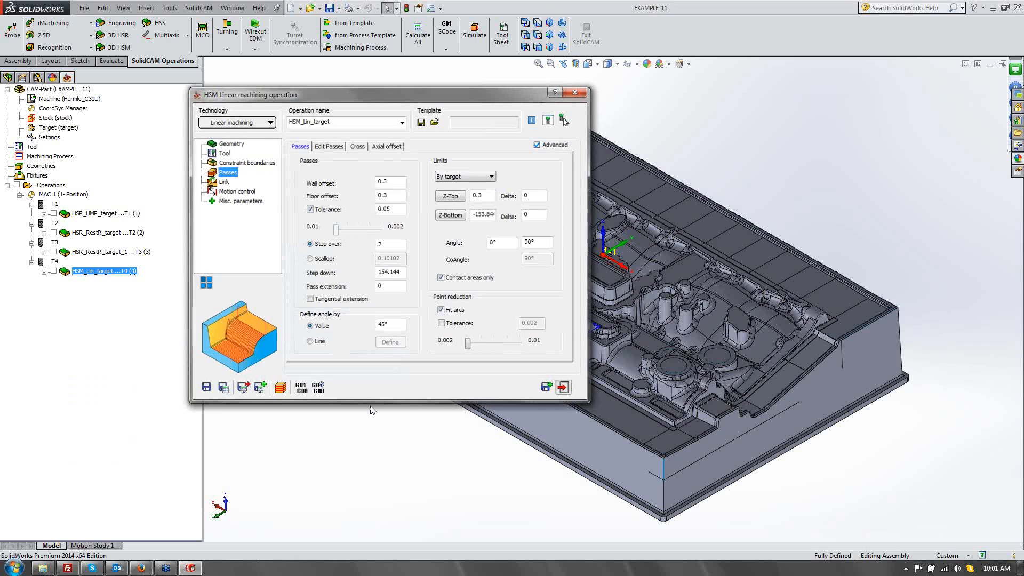
right_click(71, 90)
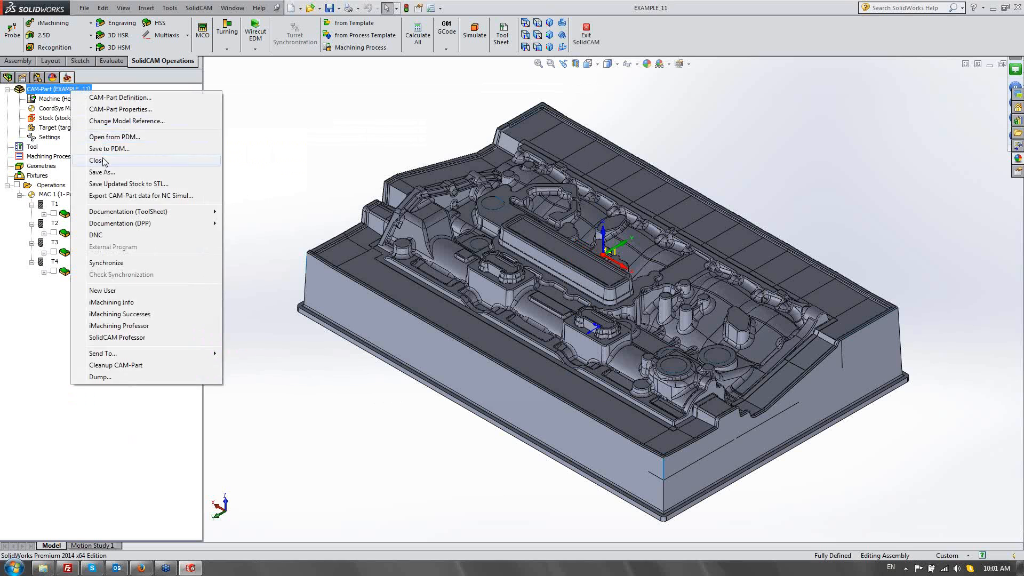
left_click(97, 160)
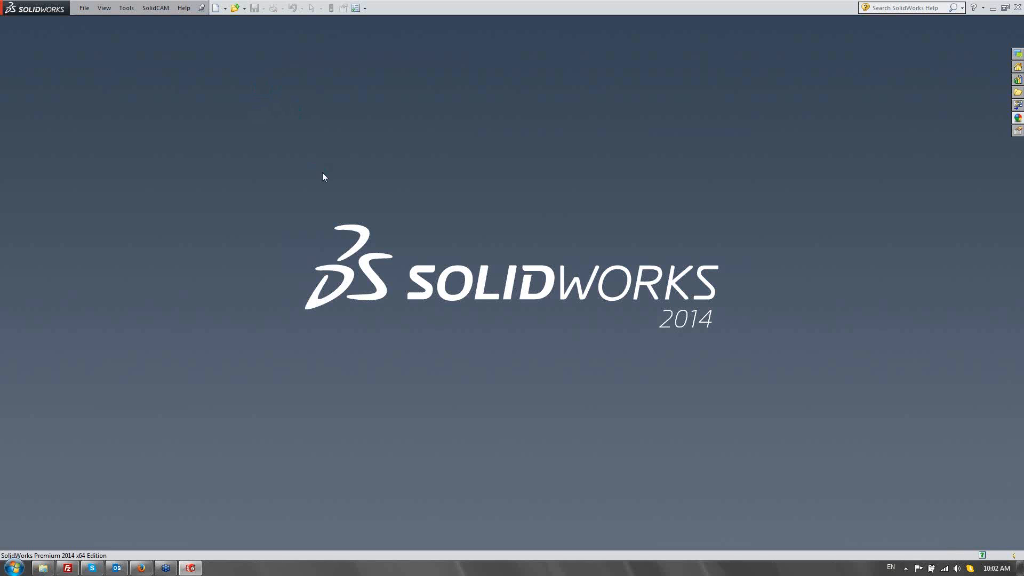
Open the Example_2 CAM-Part from the Webinar (big parts) folder.
left_click(155, 8)
left_click(170, 33)
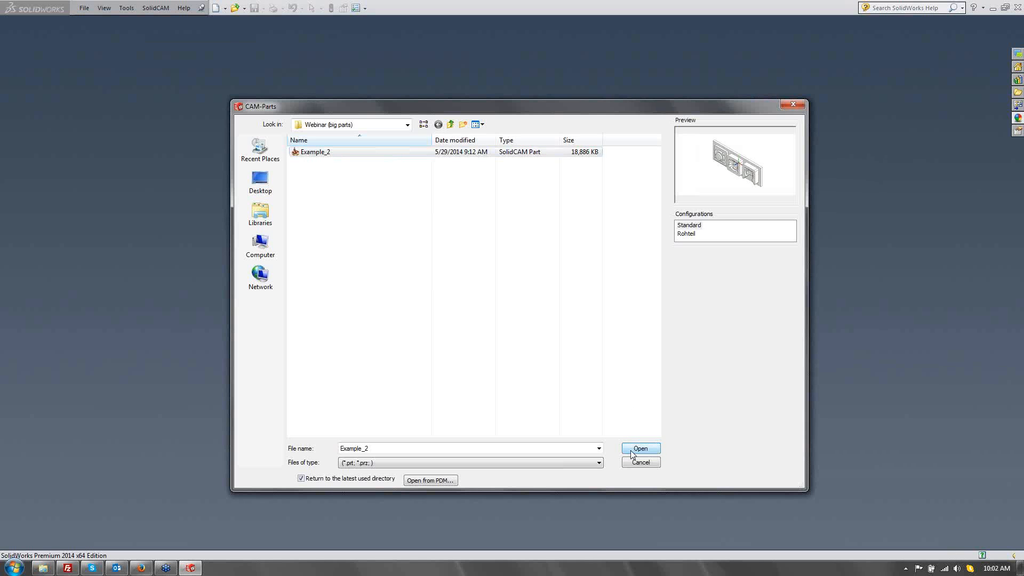
left_click(640, 448)
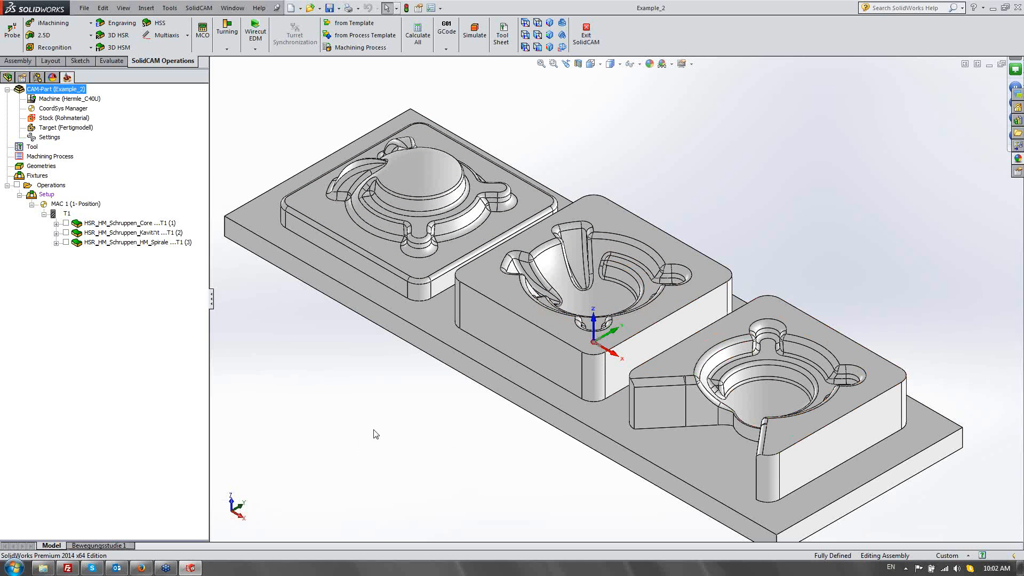
Examine the three mold shapes on the plate, highlighting the core's top face and the middle block's cavity surface.
left_click(480, 235)
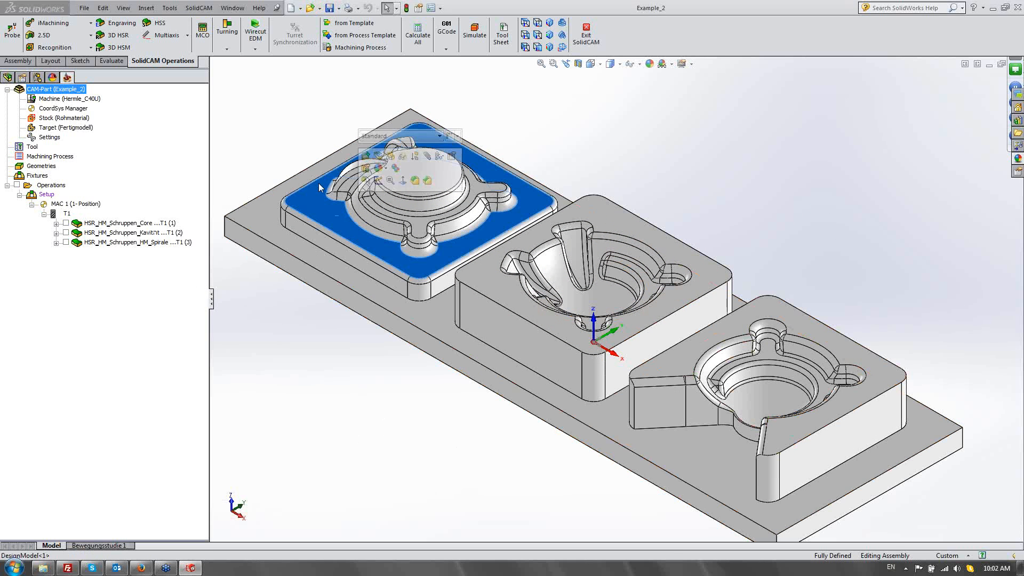
mouse_move(365, 432)
left_mouse_down()
mouse_move(393, 361)
mouse_move(370, 423)
left_mouse_up()
middle_click_drag(370, 423, 368, 432)
key("Escape")
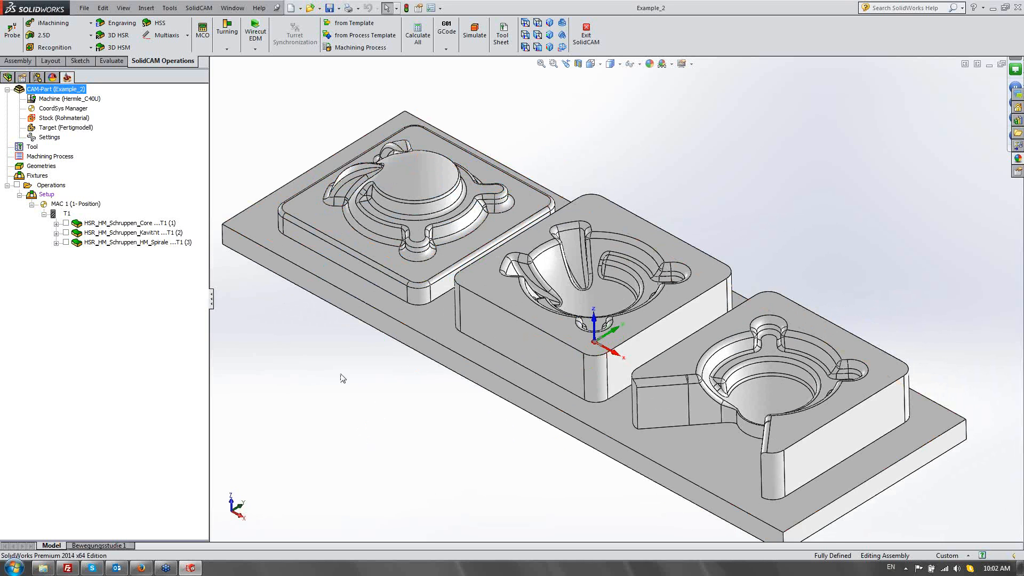
left_click(586, 306)
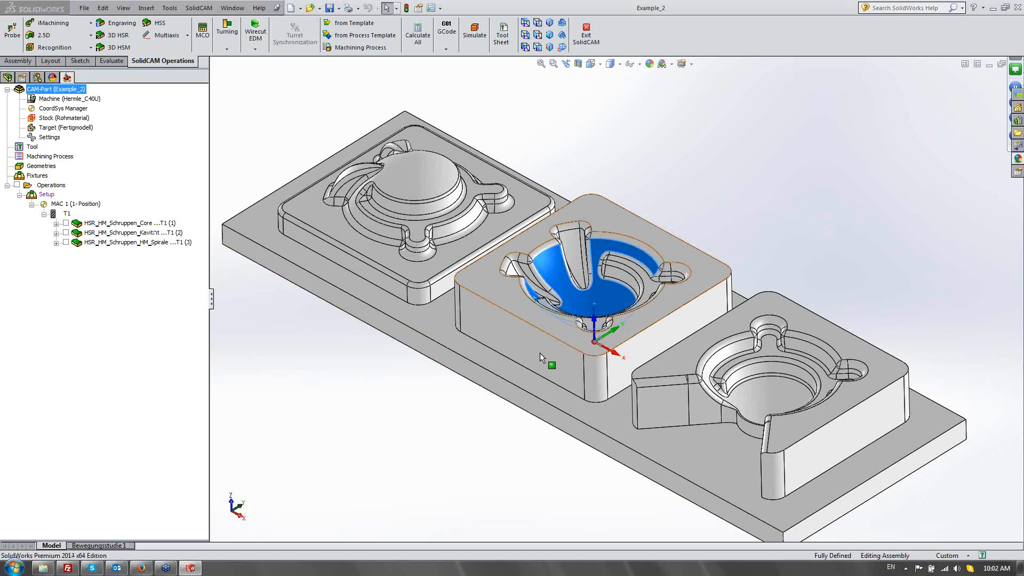
left_click(447, 437)
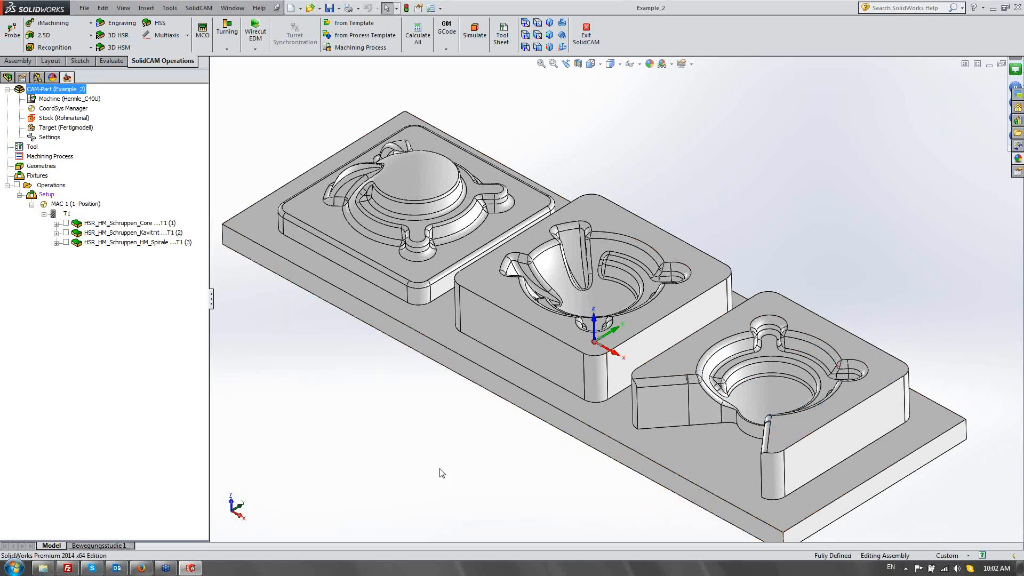
scroll(704, 175, "up", 1)
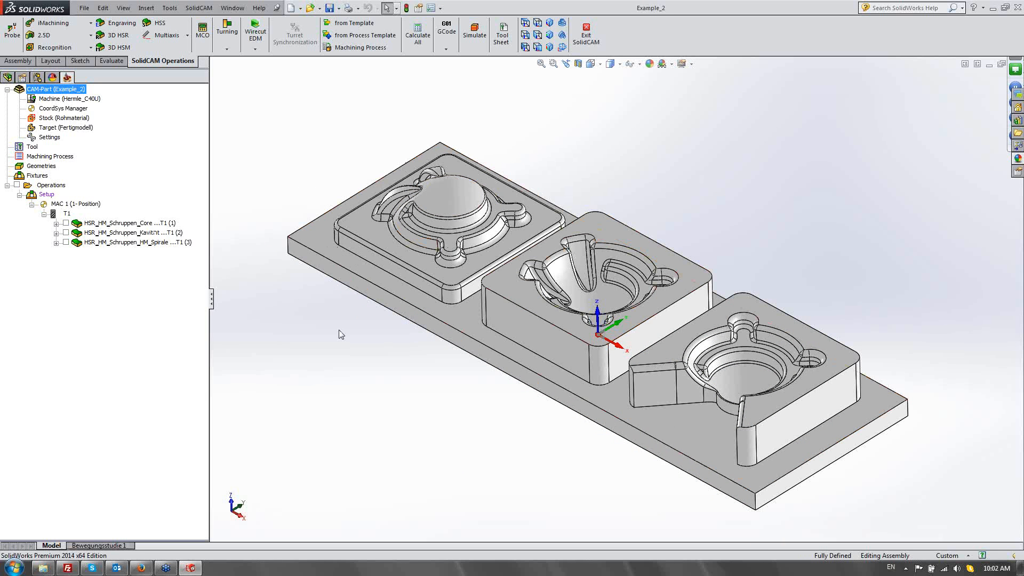
Open the HSR_HM_Schruppen_Core operation and show its Fertigmodell target geometry on the model.
left_click(112, 223)
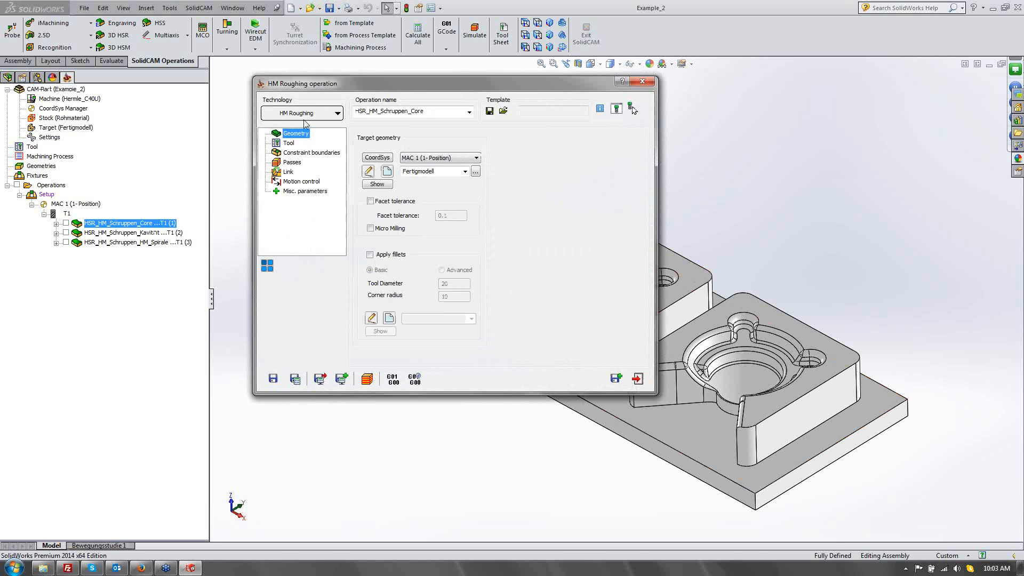
left_click(372, 184)
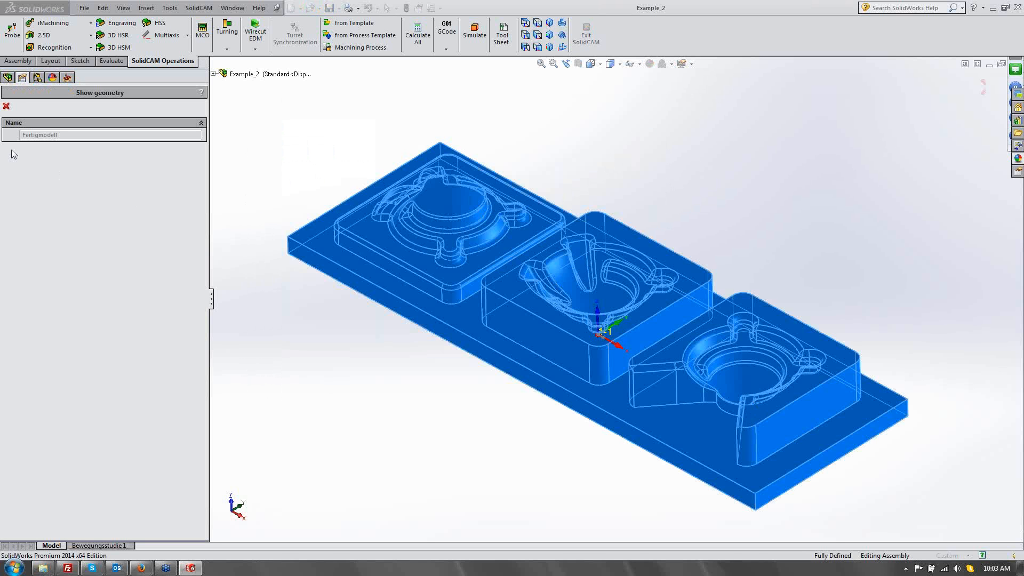
left_click(8, 108)
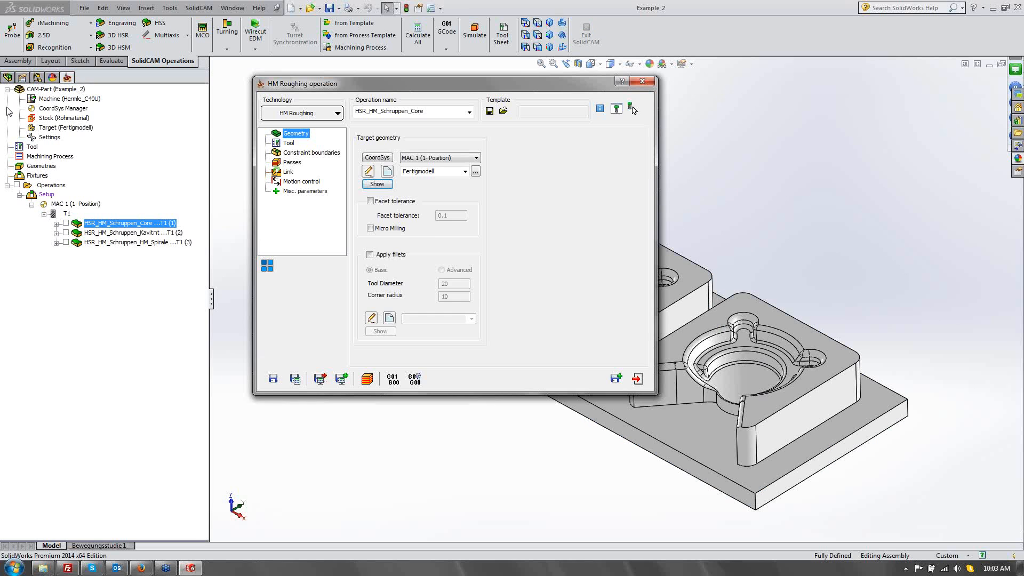
Review the core roughing operation's tool data and show its user-defined constraint boundary on the model.
left_click(288, 143)
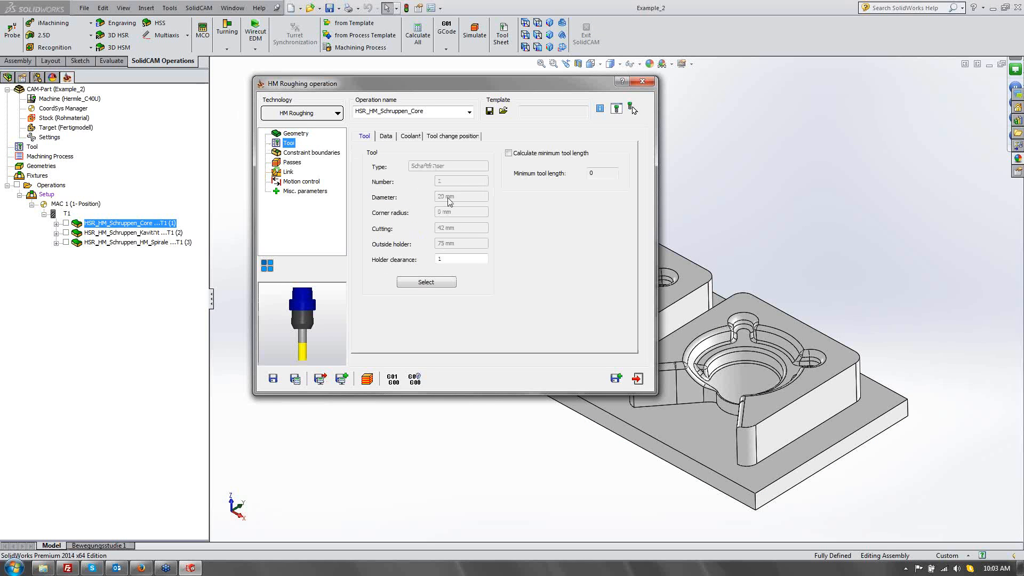
left_click(299, 153)
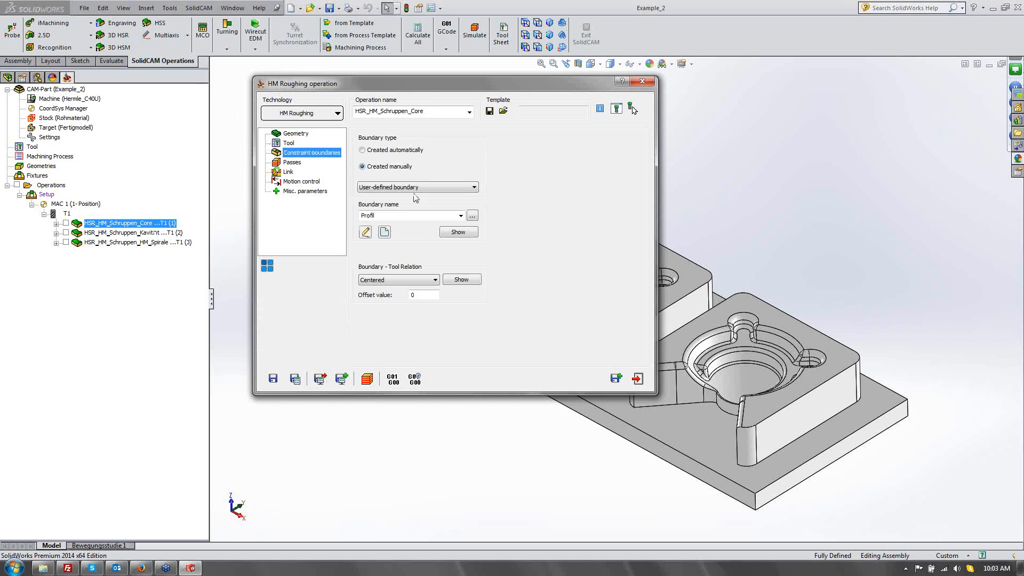
left_click(461, 279)
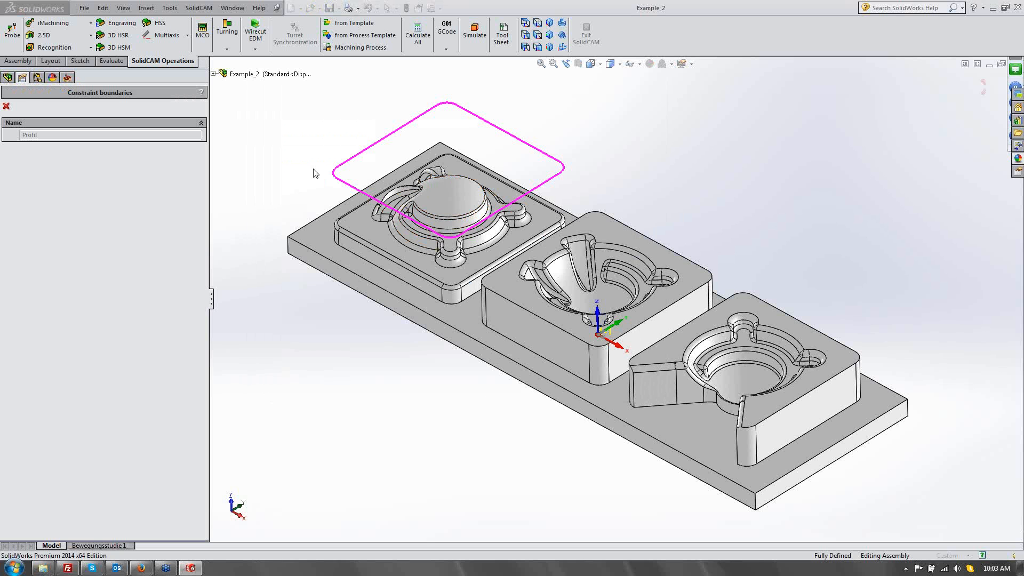
left_click(7, 107)
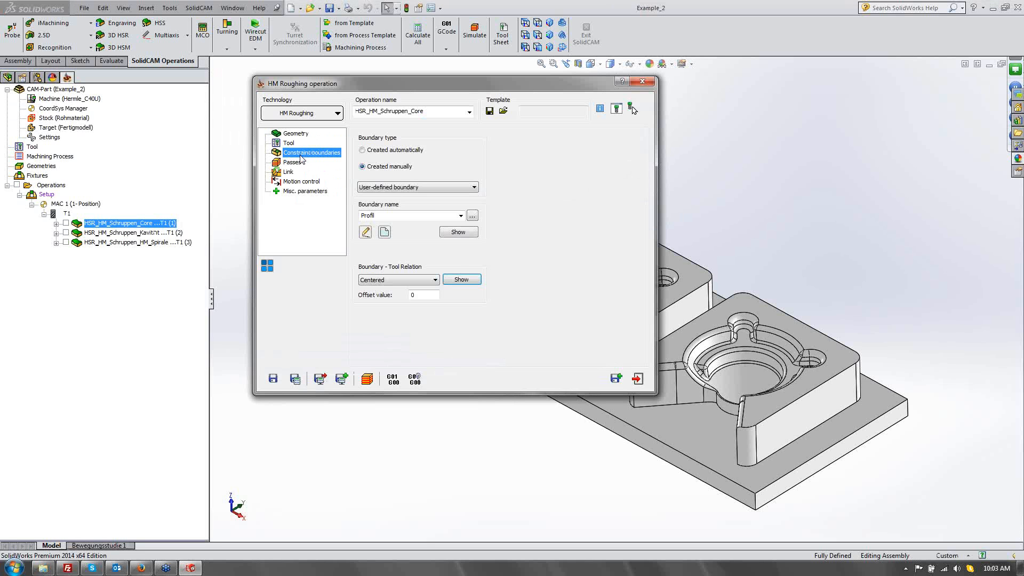
Review the core roughing passes and the available step over types, keeping the Core type.
left_click(291, 163)
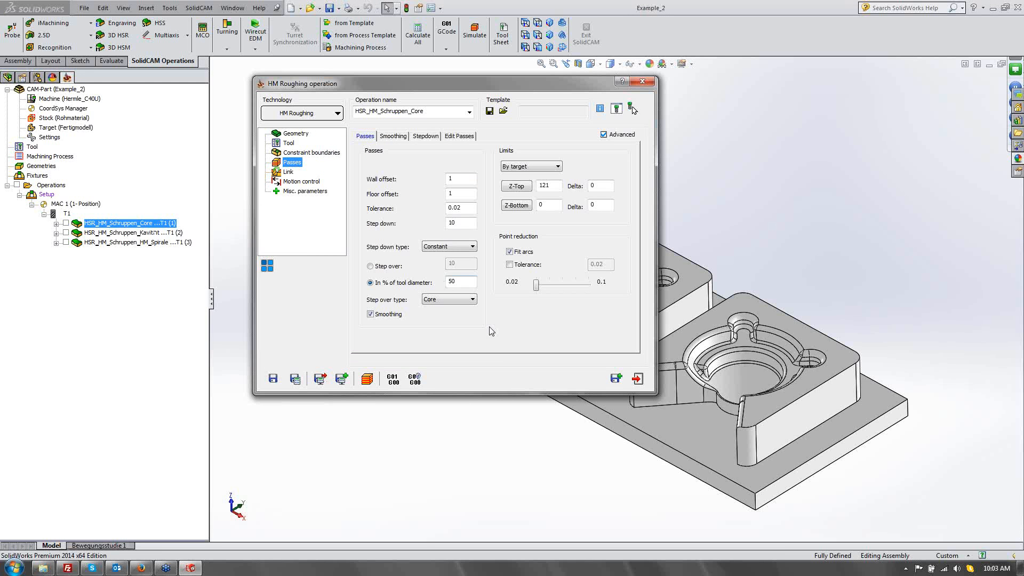
left_click(448, 299)
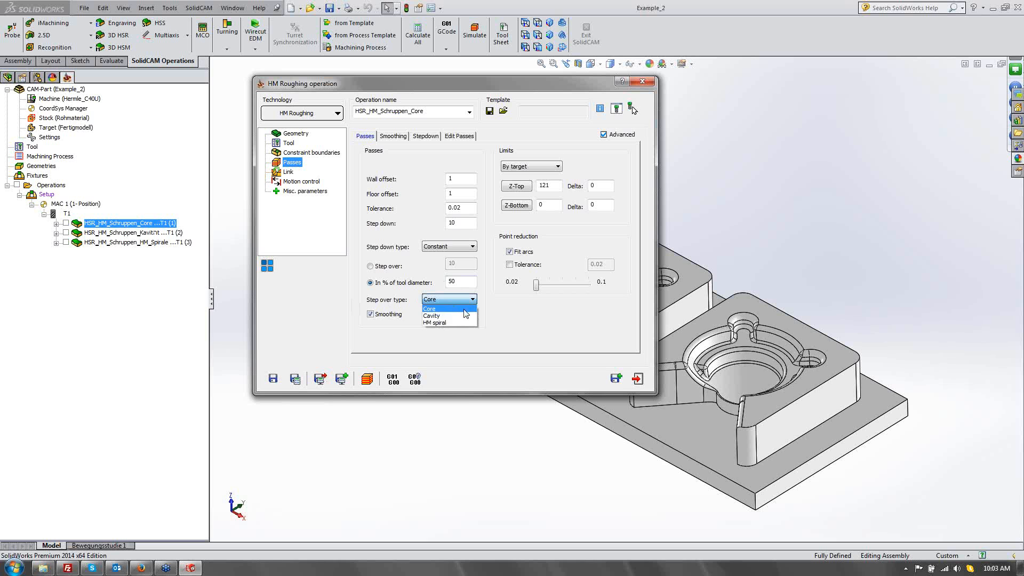
left_click(446, 343)
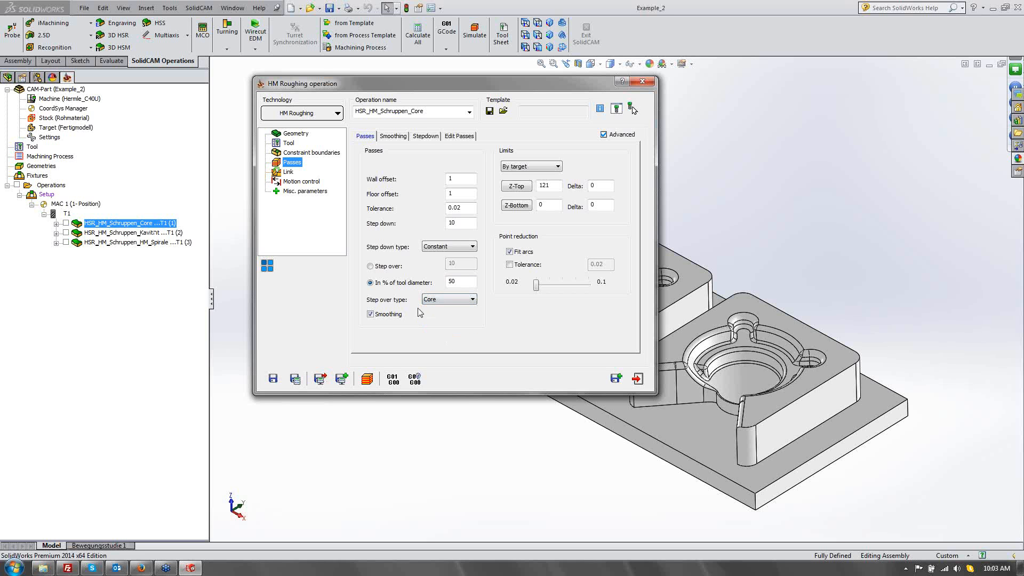
Simulate the core roughing operation in Host CAD mode, starting at a reduced speed and raising it in stages.
left_click(368, 380)
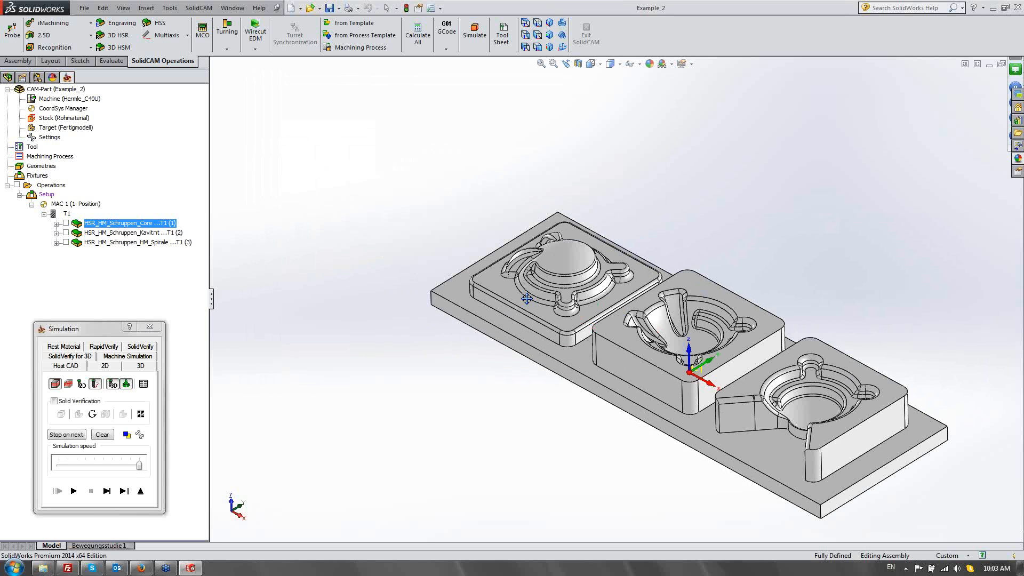
scroll(417, 197, "up", 5)
middle_click_drag(574, 288, 585, 273, "ctrl")
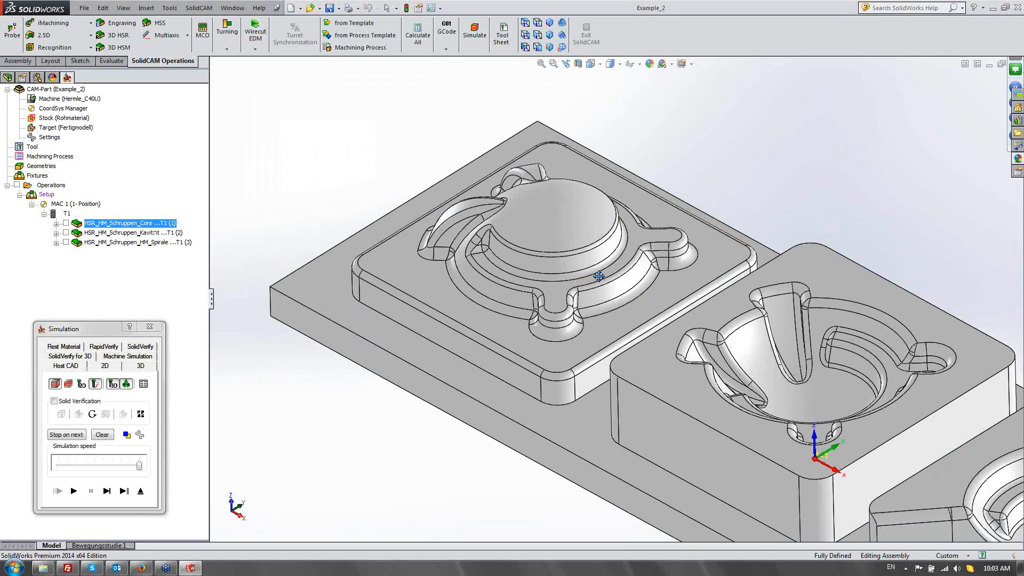
left_click_drag(139, 465, 74, 469)
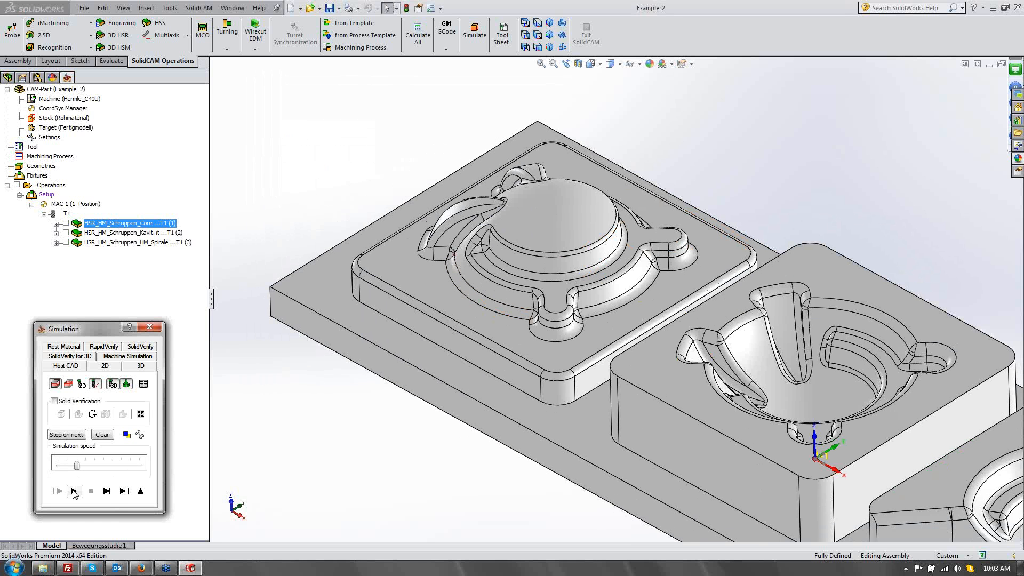
left_click(74, 491)
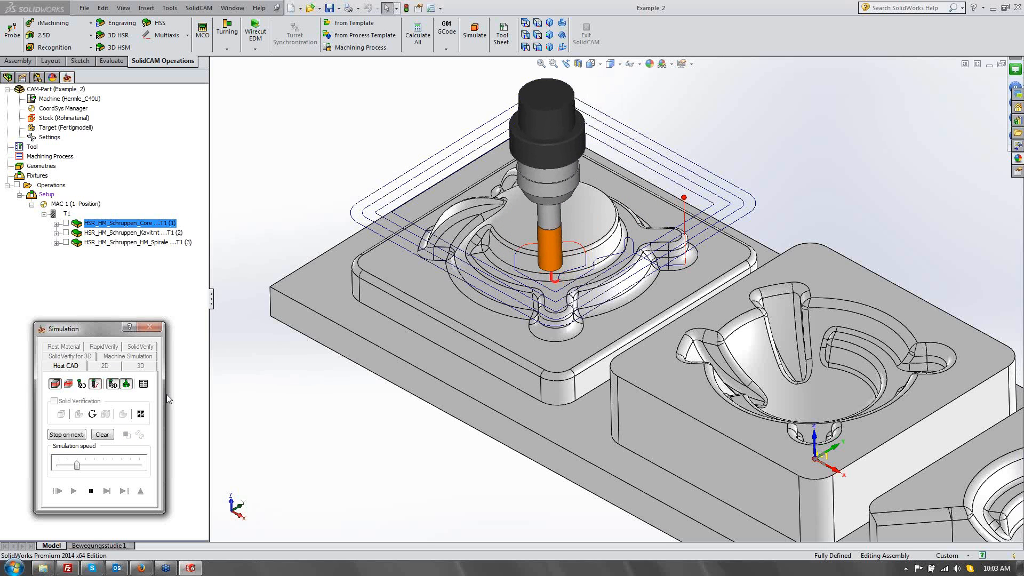
left_click(100, 464)
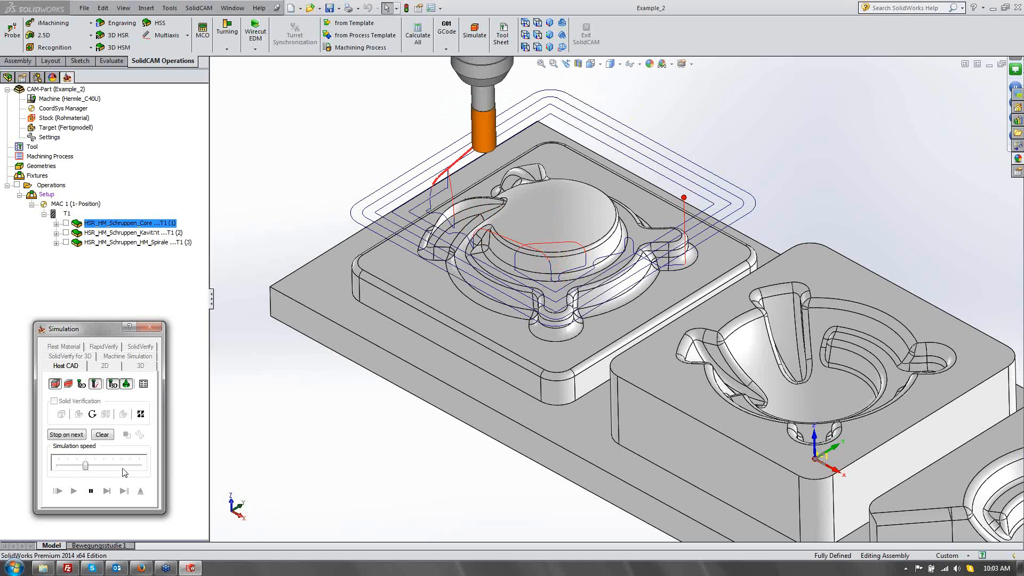
left_click(126, 465)
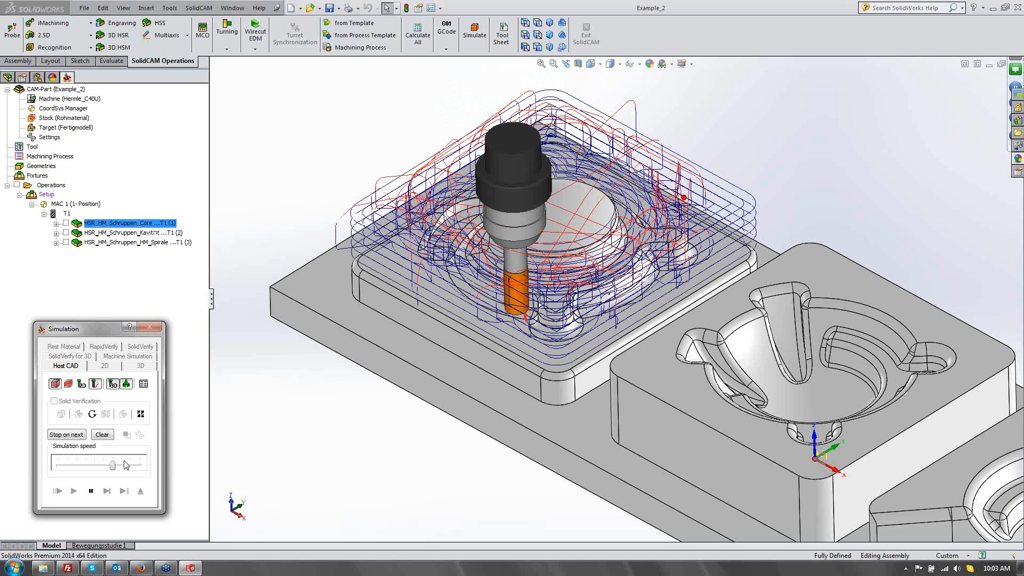
Start a SolidVerify simulation of the core roughing operation on the first block at a reduced speed.
left_click(142, 347)
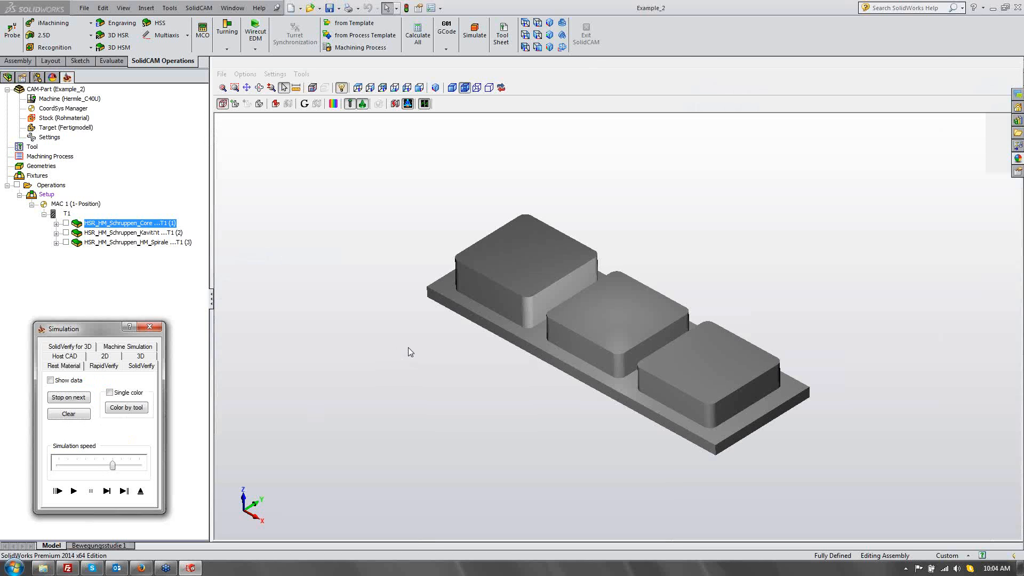
middle_click_drag(420, 354, 449, 401)
scroll(549, 357, "up", 3)
middle_click_drag(508, 334, 613, 344)
scroll(613, 343, "up", 1)
left_click_drag(113, 465, 94, 467)
left_click(73, 491)
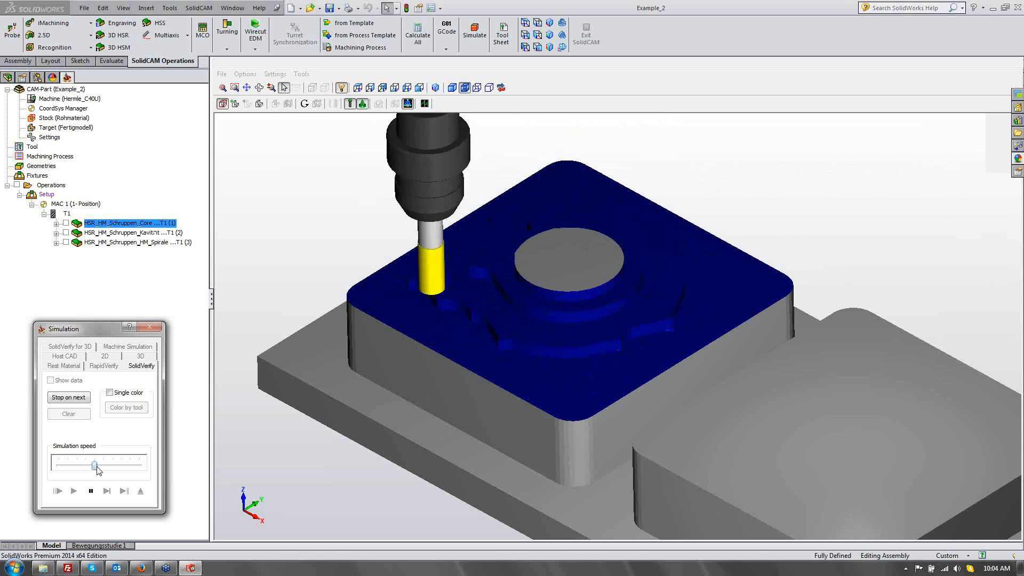
Finish the core roughing verification at maximum speed, and close the simulation and the operation.
left_click_drag(95, 465, 169, 468)
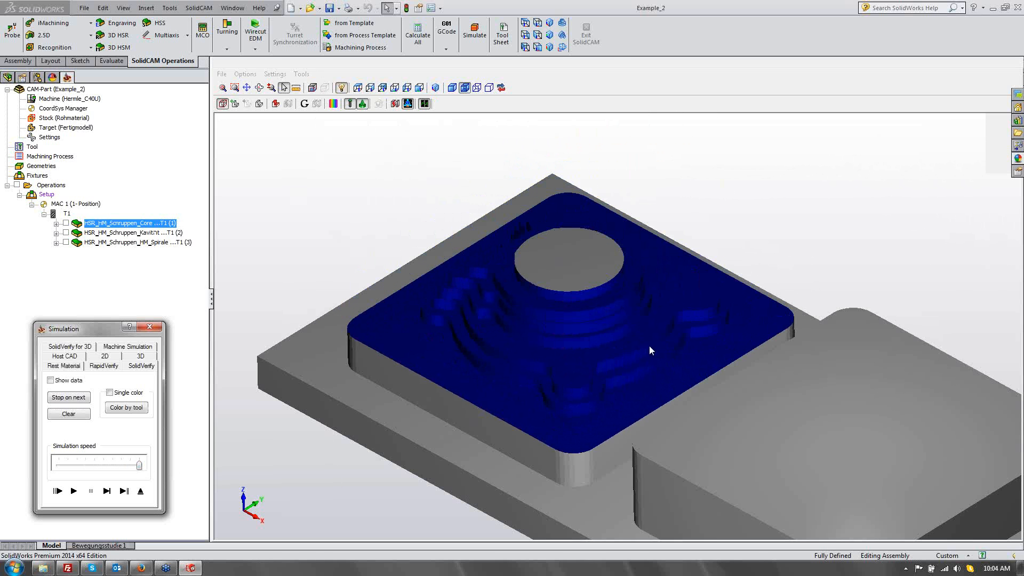
left_click(144, 492)
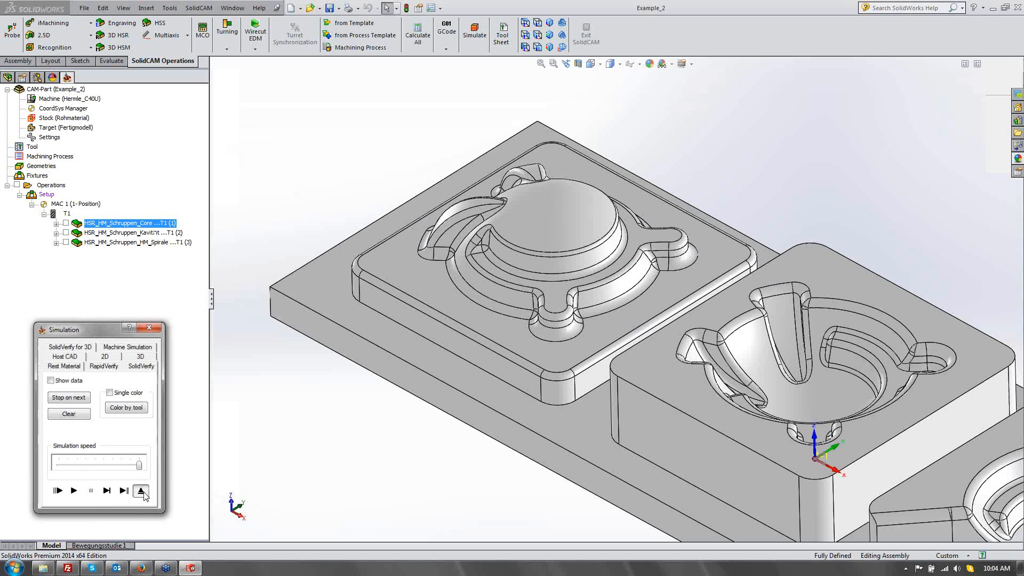
left_click(639, 378)
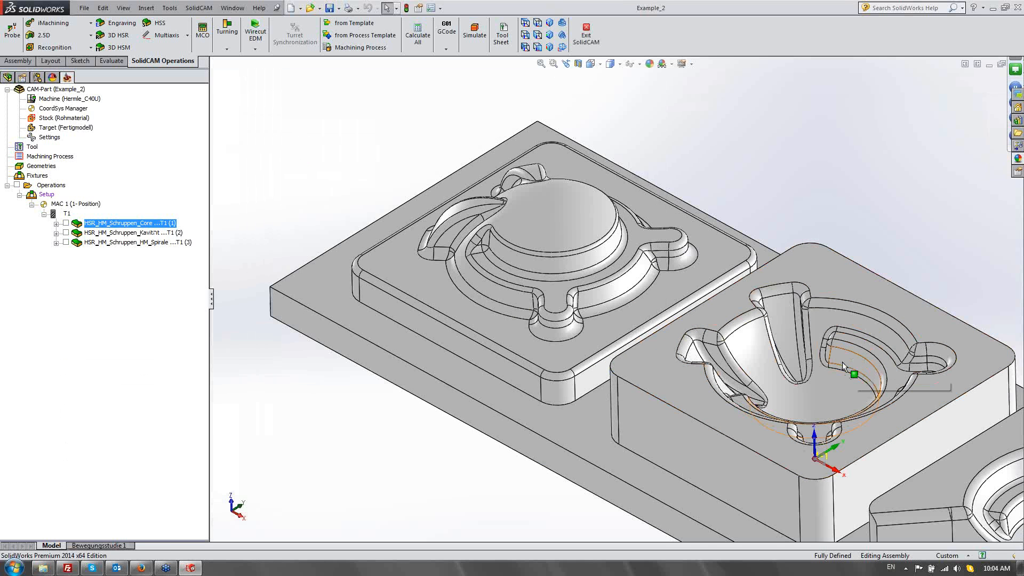
Open the HSR_HM_Schruppen_Kavität operation for the middle block and review its passes with the Cavity step over type.
middle_click_drag(840, 360, 588, 265, "ctrl")
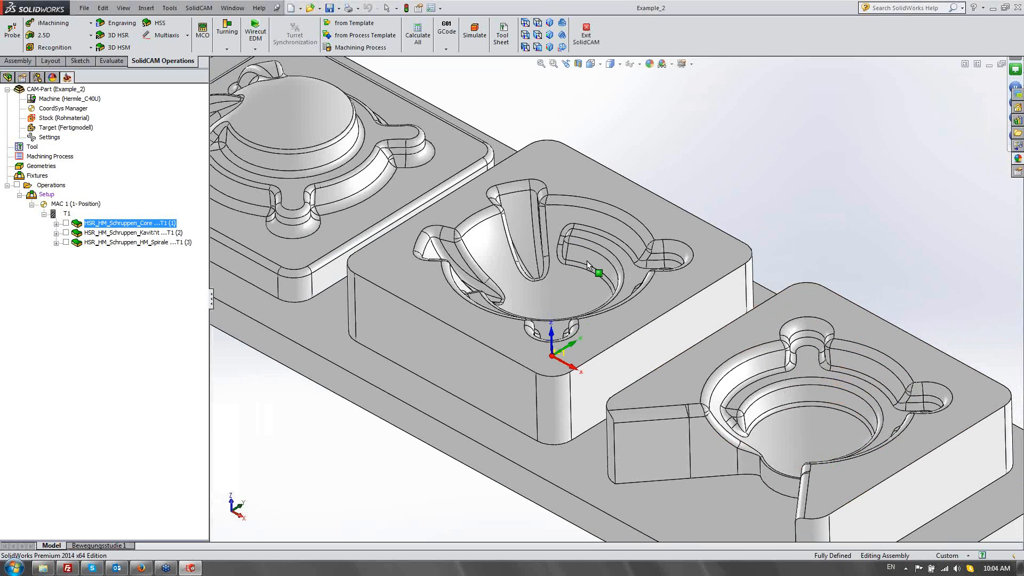
double_click(104, 234)
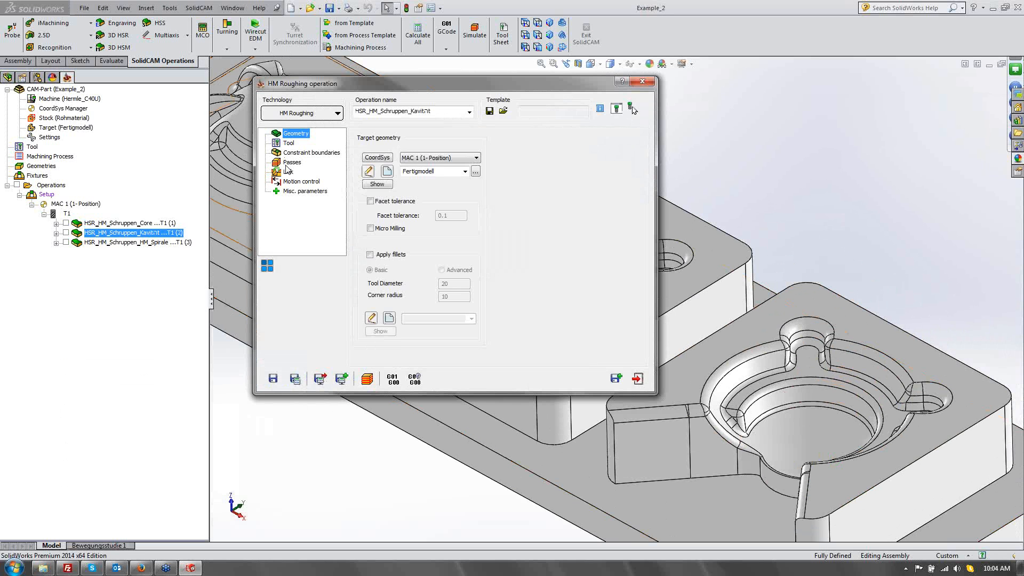
left_click(292, 162)
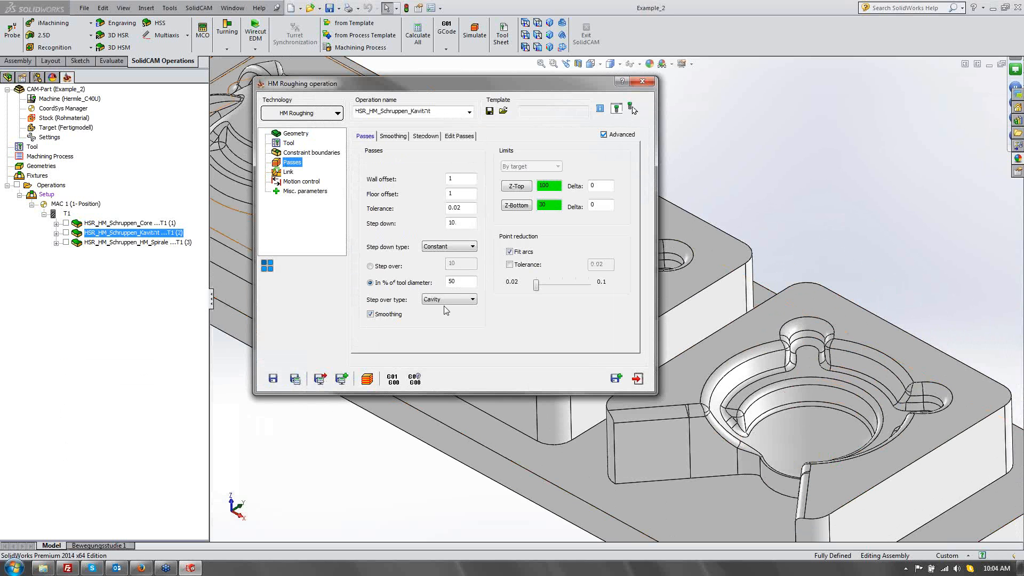
Run the cavity roughing operation's Host CAD simulation at a reduced speed with the middle block in close view.
left_click(367, 379)
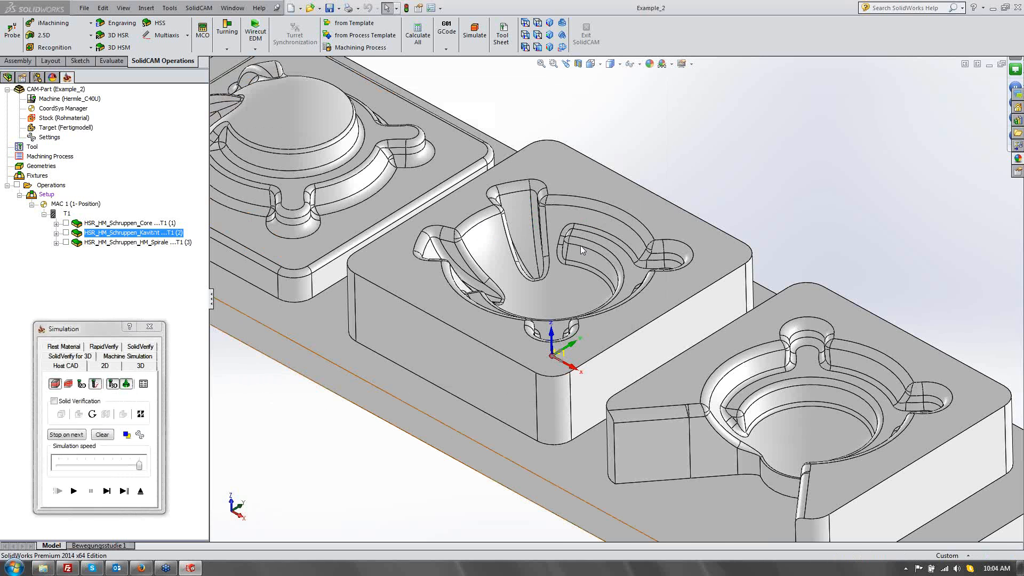
scroll(580, 245, "up", 1)
scroll(581, 245, "down", 5)
left_click(99, 471)
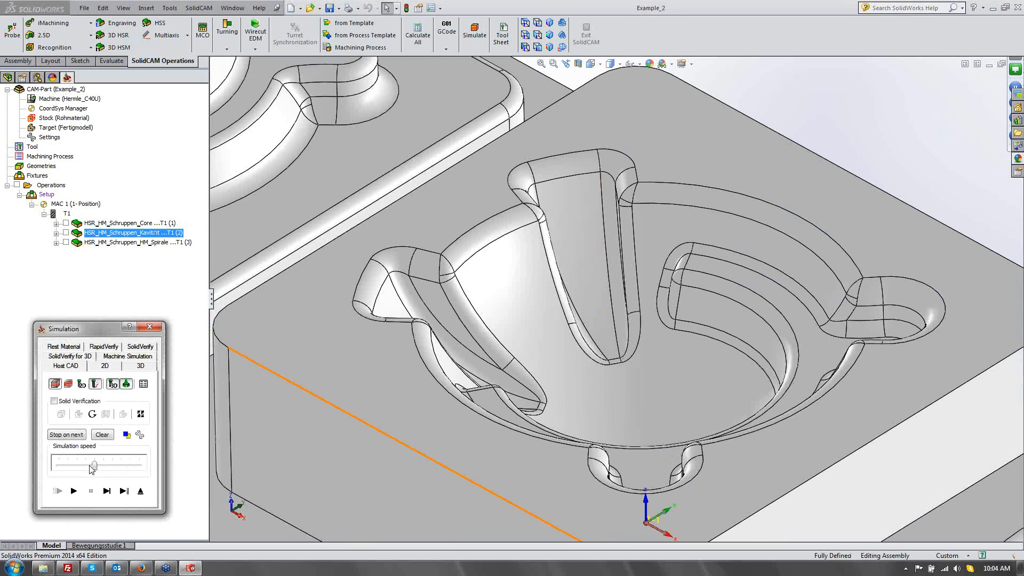
left_click(74, 490)
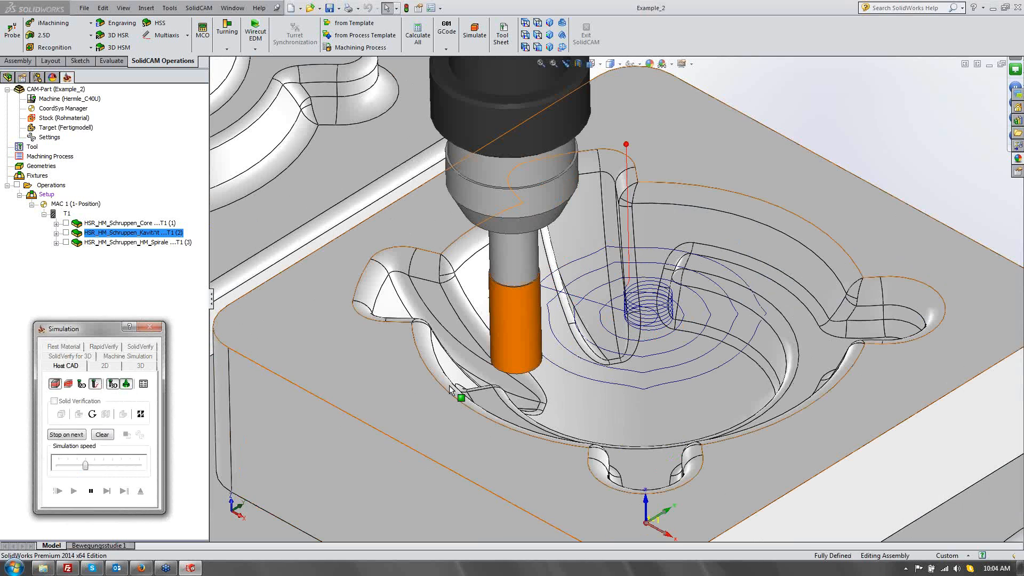
Examine the simulated cavity toolpath from different views, and close the simulation and the operation.
middle_click_drag(451, 391, 661, 366)
scroll(661, 366, "down", 1)
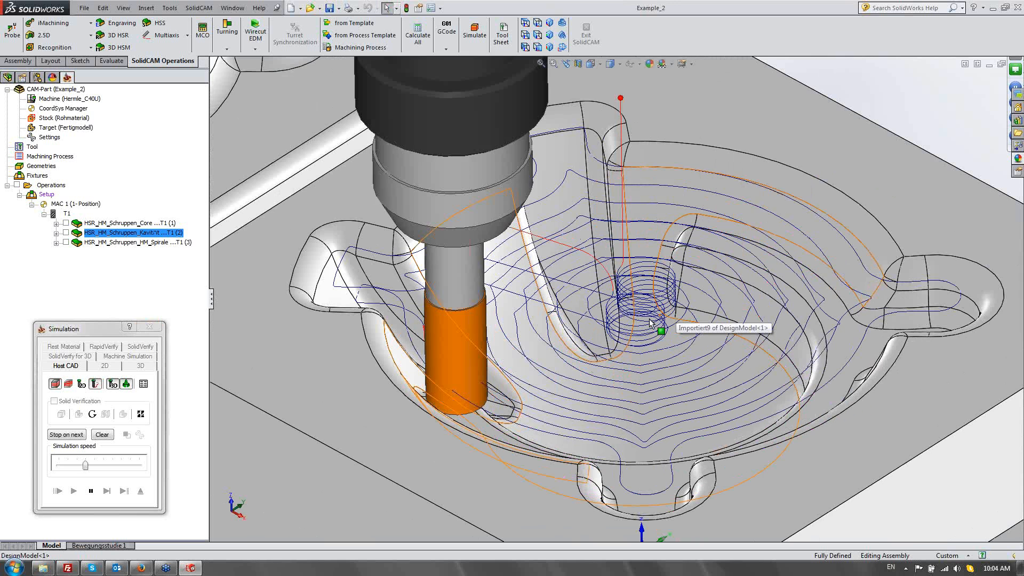
scroll(652, 322, "up", 3)
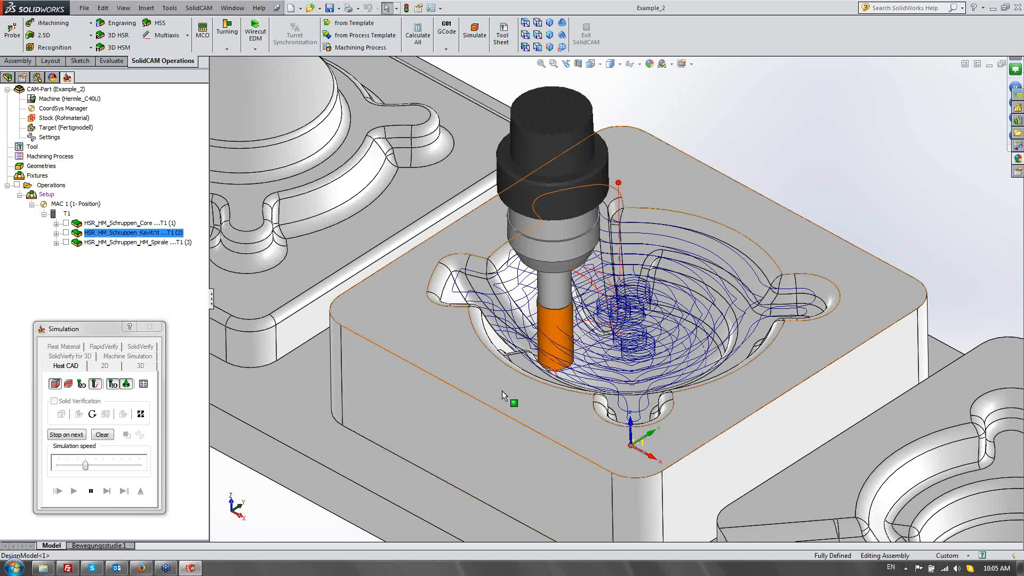
left_click(141, 491)
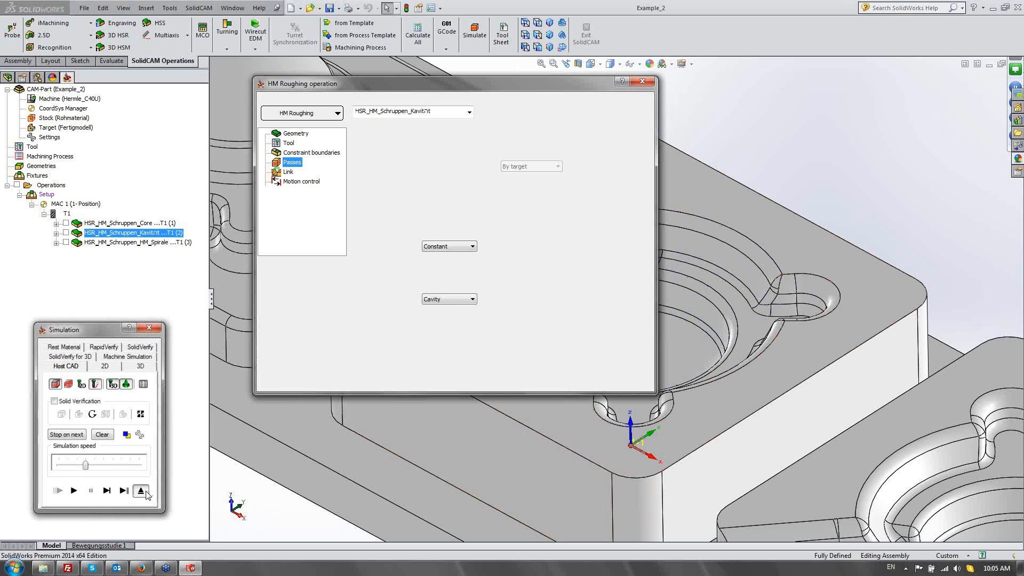
left_click(638, 378)
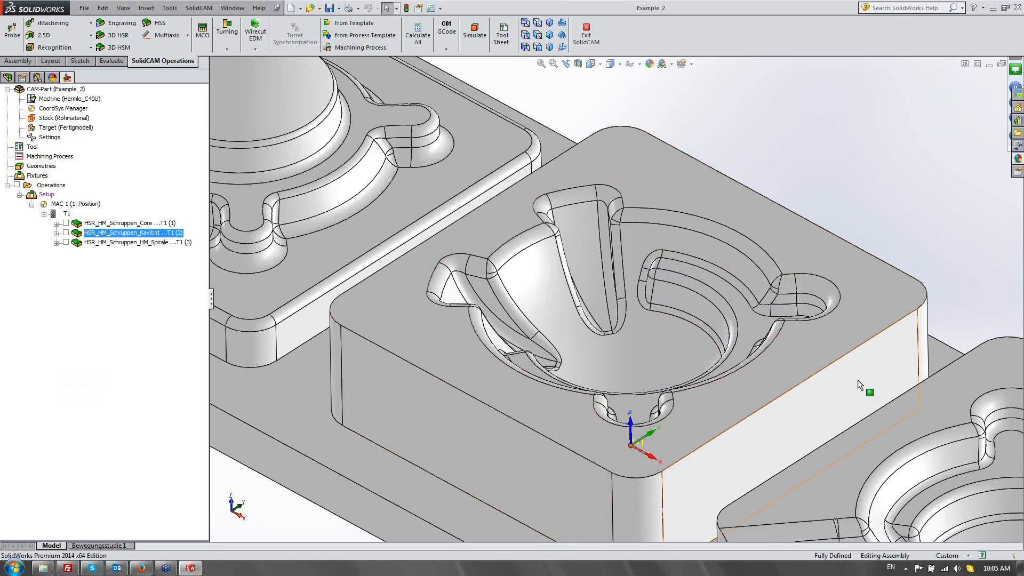
Open the HSR_HM_Schruppen_HM_Spirale operation for the third block and review its passes with the HM spiral step over type.
middle_click_drag(811, 378, 555, 120, "ctrl")
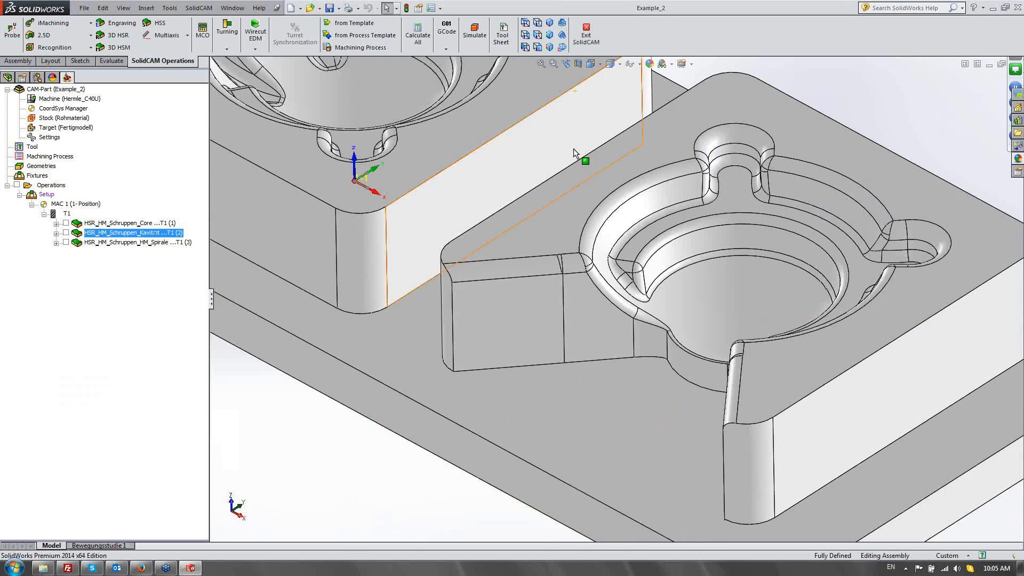
scroll(574, 150, "up", 2)
middle_click_drag(702, 283, 670, 317, "ctrl")
scroll(670, 318, "down", 1)
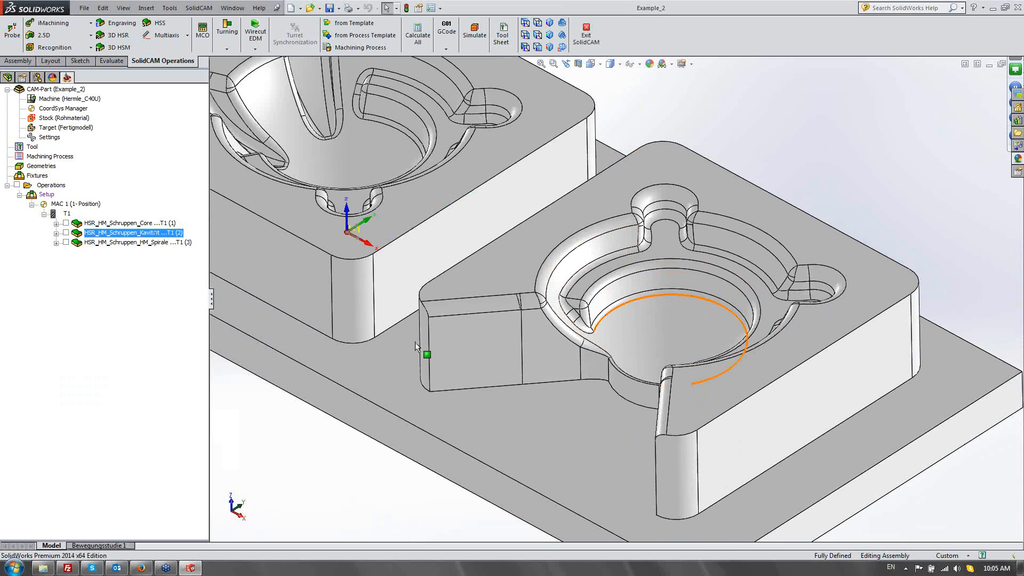
double_click(128, 243)
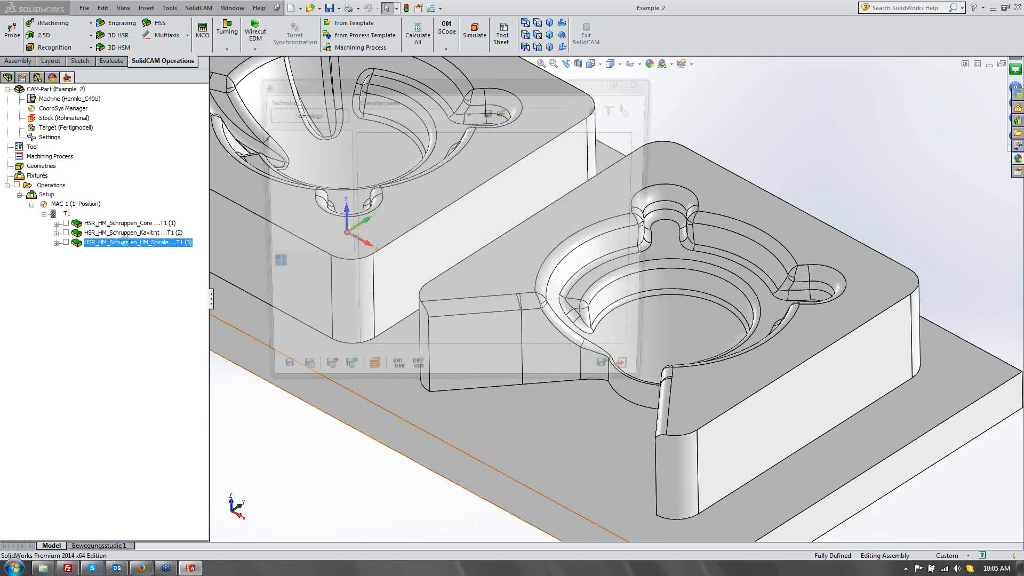
left_click(292, 162)
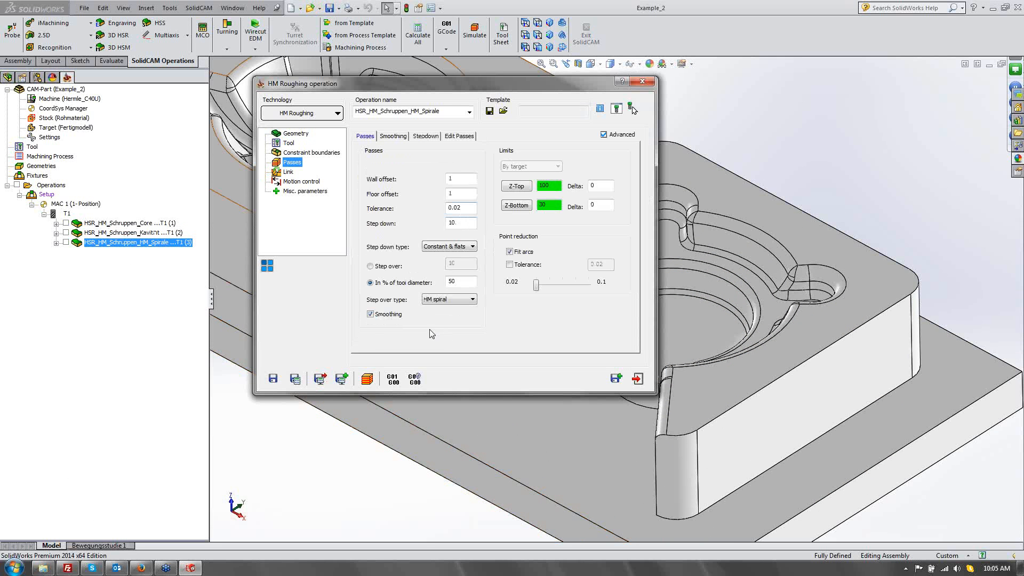
Simulate the HM spiral roughing operation in Host CAD mode, raising the speed partway through.
left_click(367, 380)
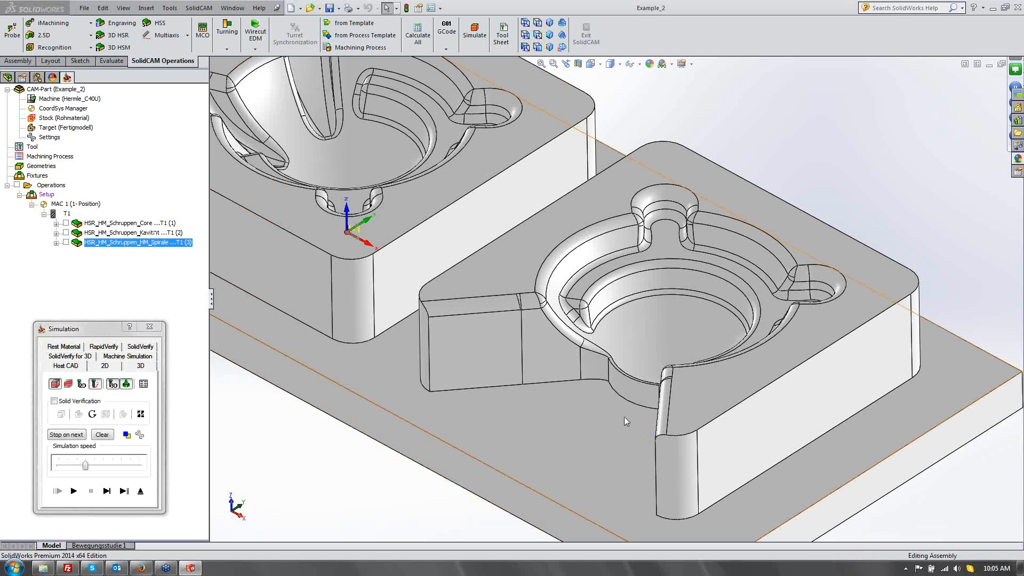
left_click(74, 491)
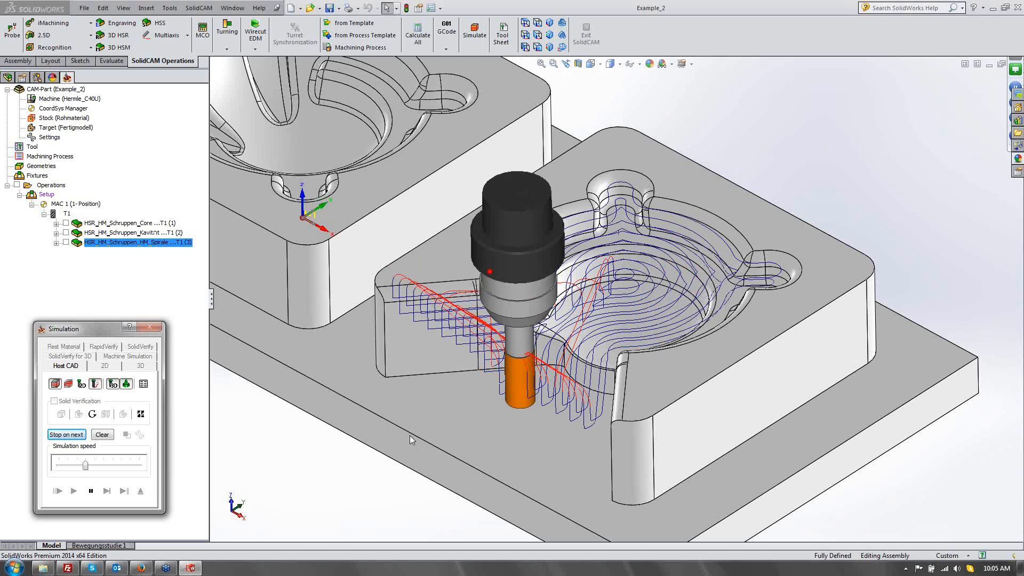
left_click(133, 466)
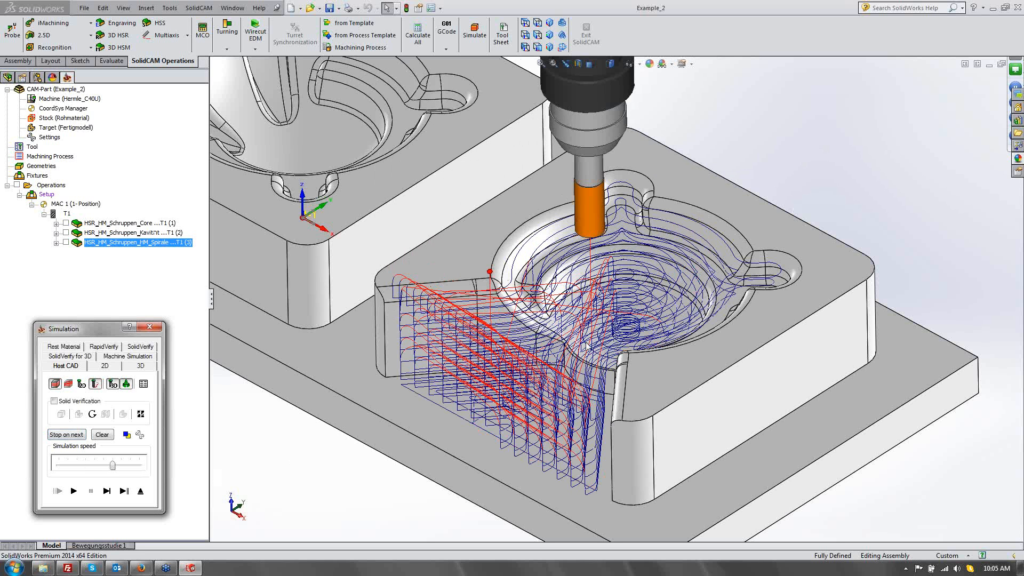
Start a SolidVerify simulation of the HM spiral operation at maximum speed with the third block in close view.
left_click(144, 348)
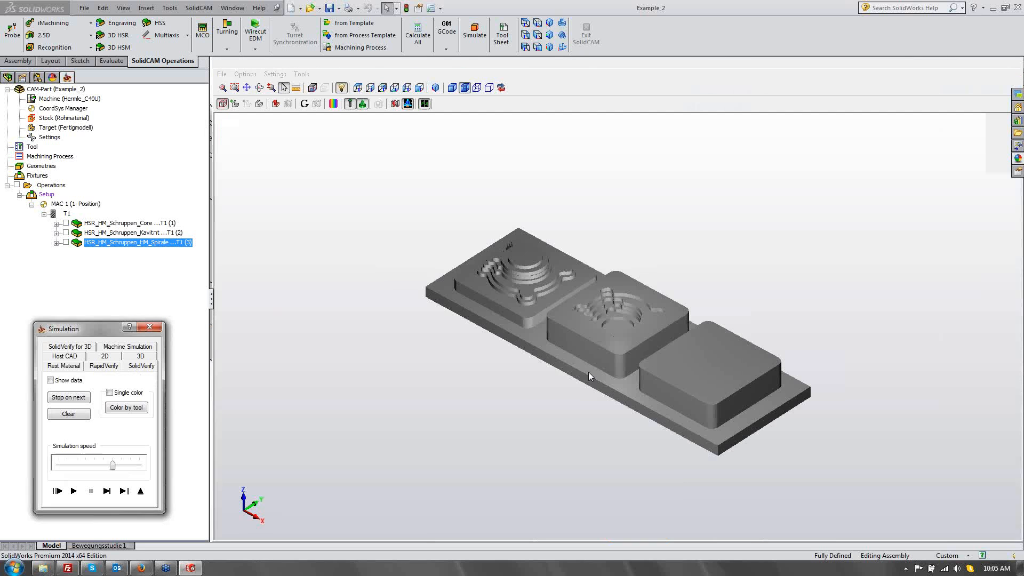
scroll(606, 342, "up", 6)
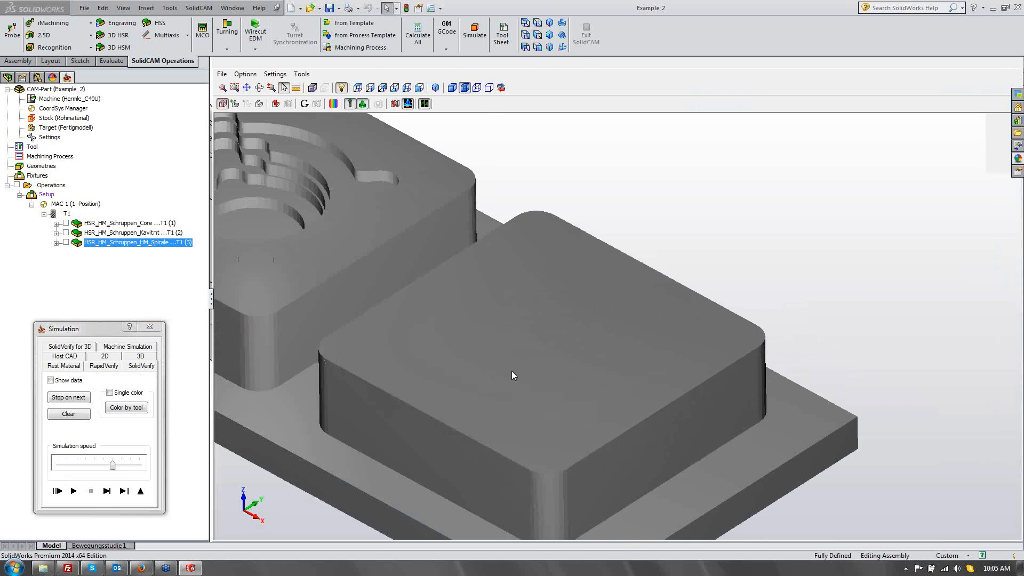
scroll(511, 371, "down", 3)
middle_click_drag(512, 371, 576, 325, "ctrl")
scroll(576, 325, "up", 3)
left_click_drag(114, 466, 138, 465)
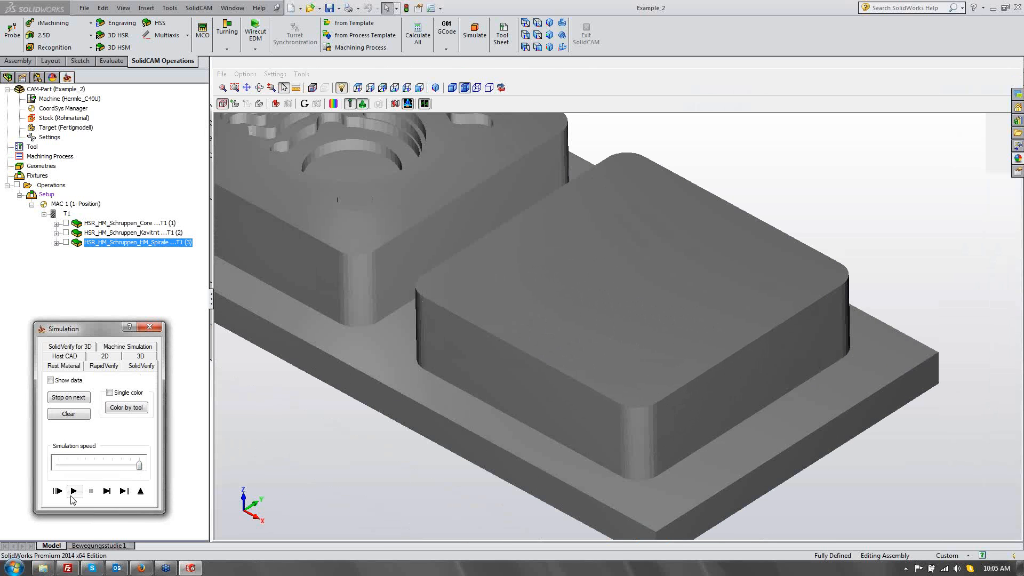
left_click(74, 491)
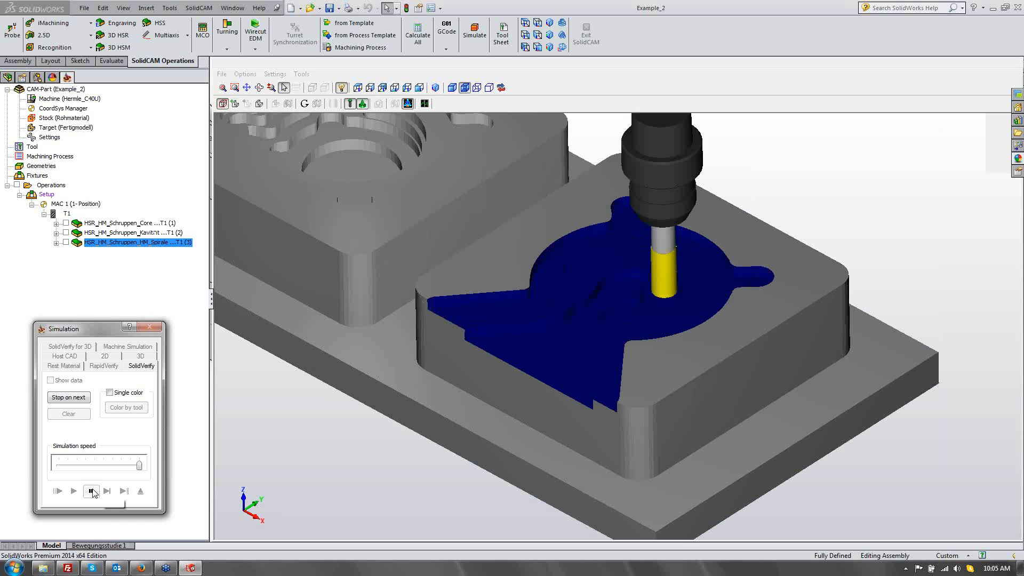
Pause the HM spiral verification, resume it at a reduced speed, and inspect the machined blocks before exiting the simulation.
left_click(91, 491)
left_click_drag(139, 465, 94, 475)
left_click(74, 491)
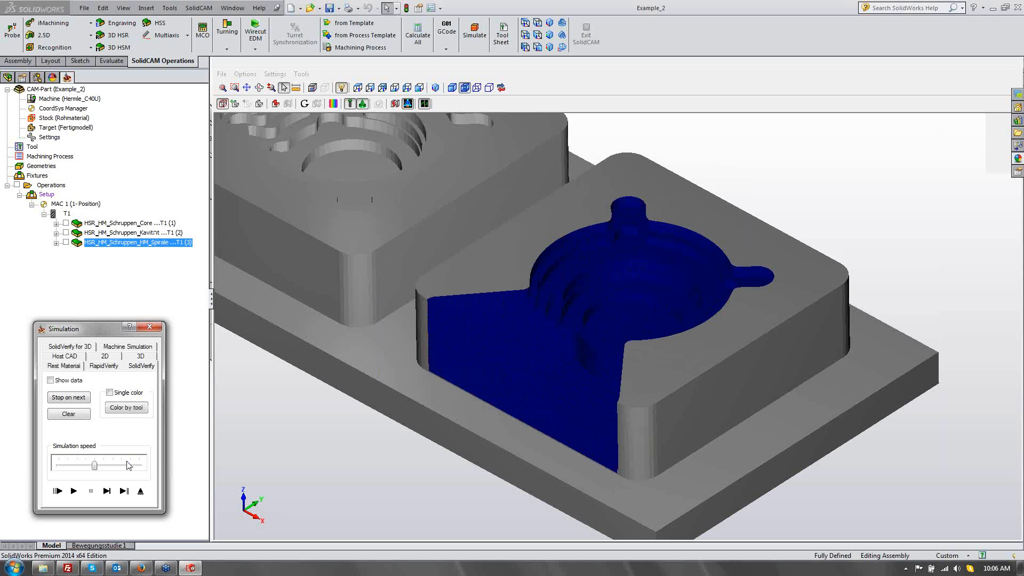
scroll(629, 302, "up", 1)
mouse_move(629, 302)
middle_mouse_down()
mouse_move(624, 322)
mouse_move(633, 291)
mouse_move(620, 294)
mouse_move(630, 303)
middle_mouse_up()
scroll(630, 303, "down", 2)
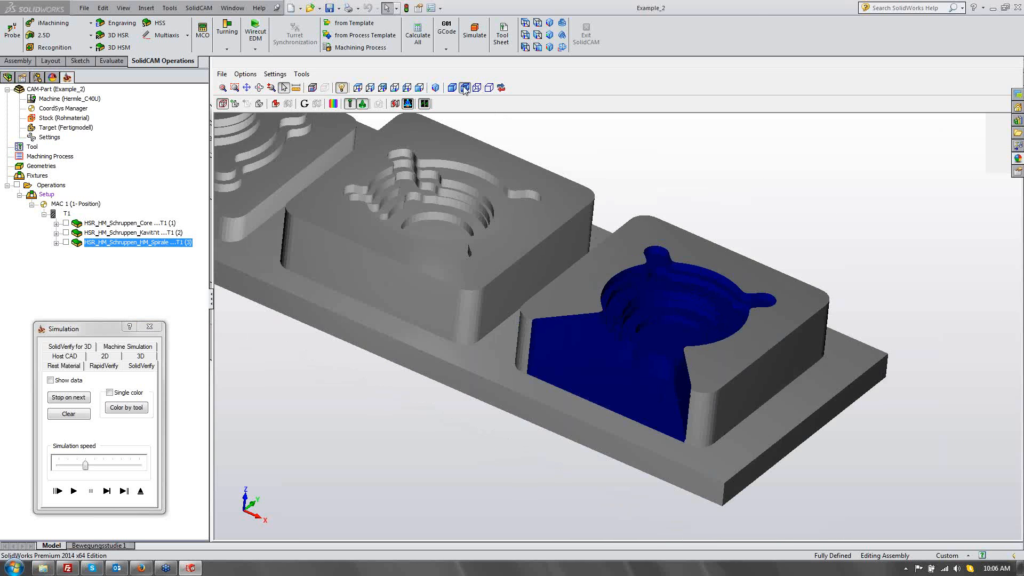
left_click(145, 490)
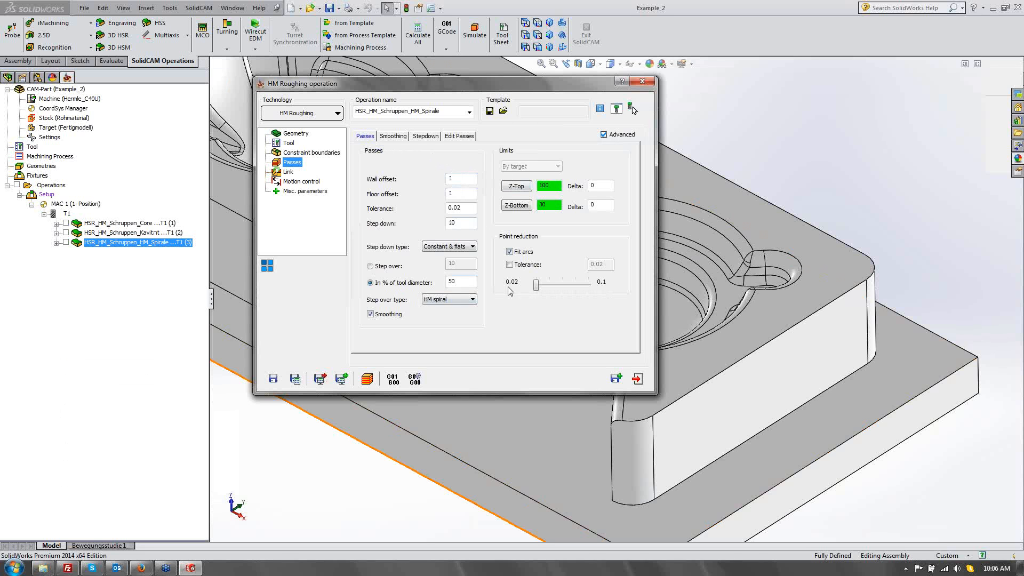
Review the available step over types, keep HM spiral, and close the HM Roughing operation.
left_click(461, 299)
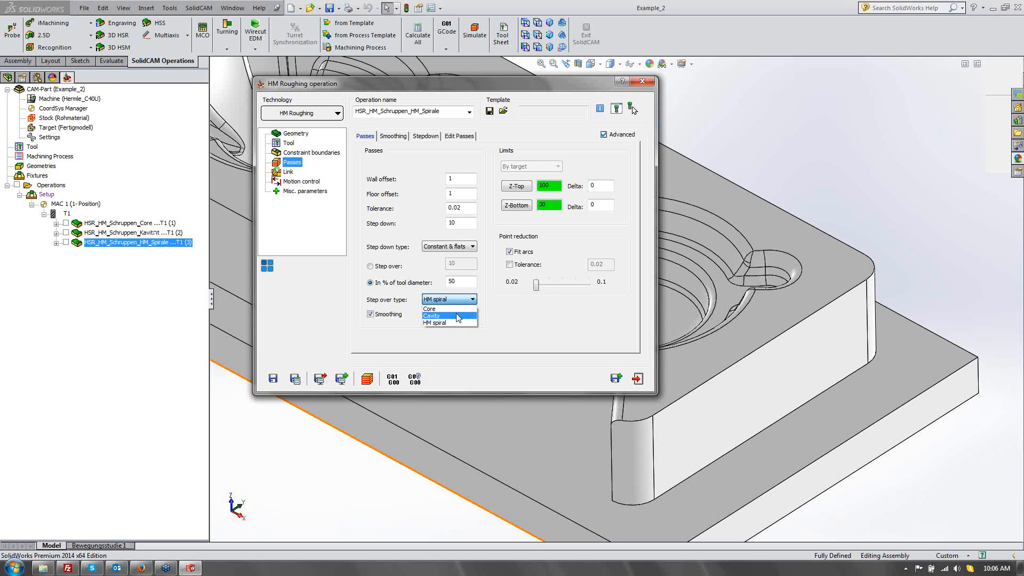
left_click(516, 328)
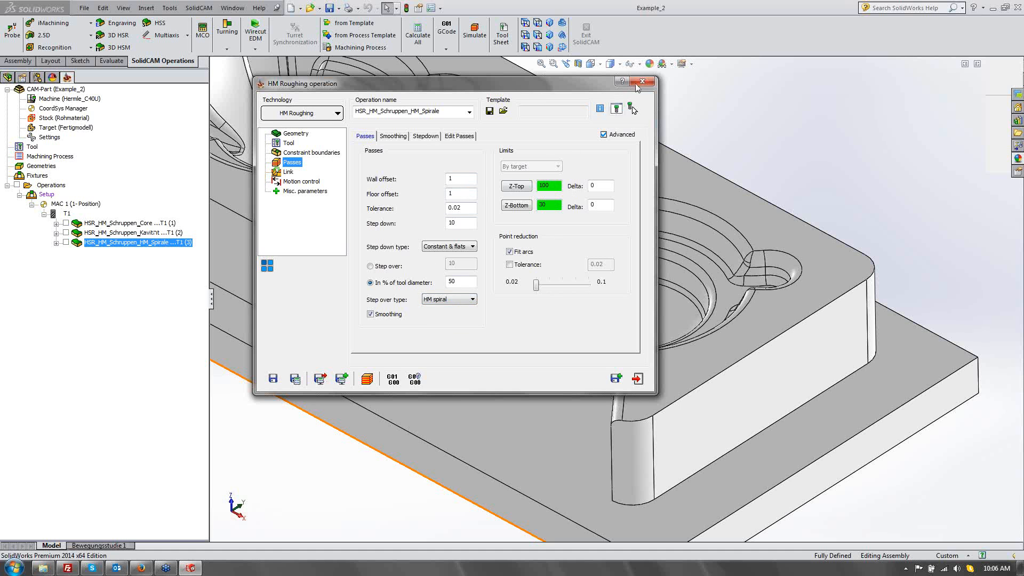
left_click(642, 82)
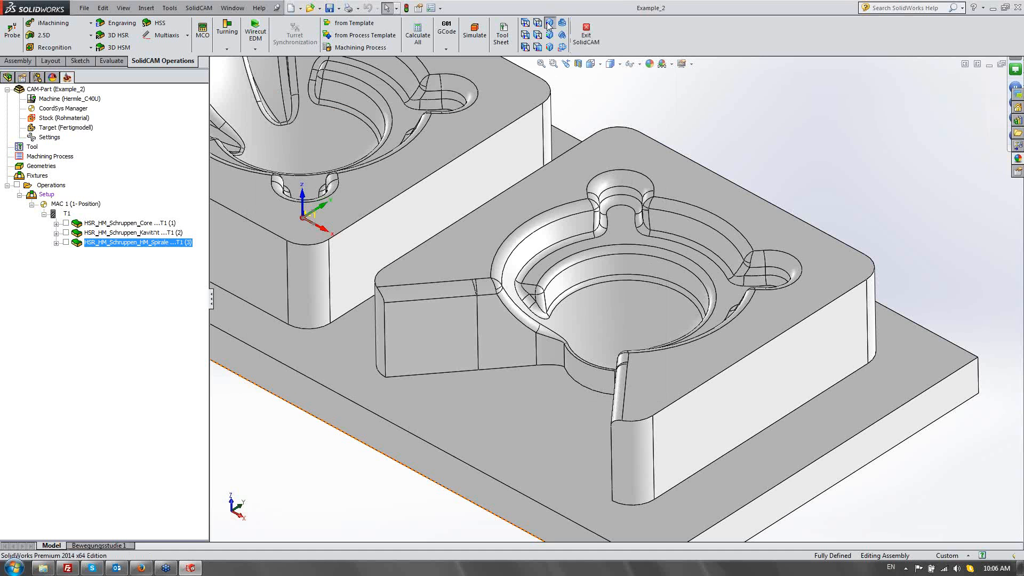
Show the whole part in isometric view and close the Example_2 CAM-Part.
left_click(549, 24)
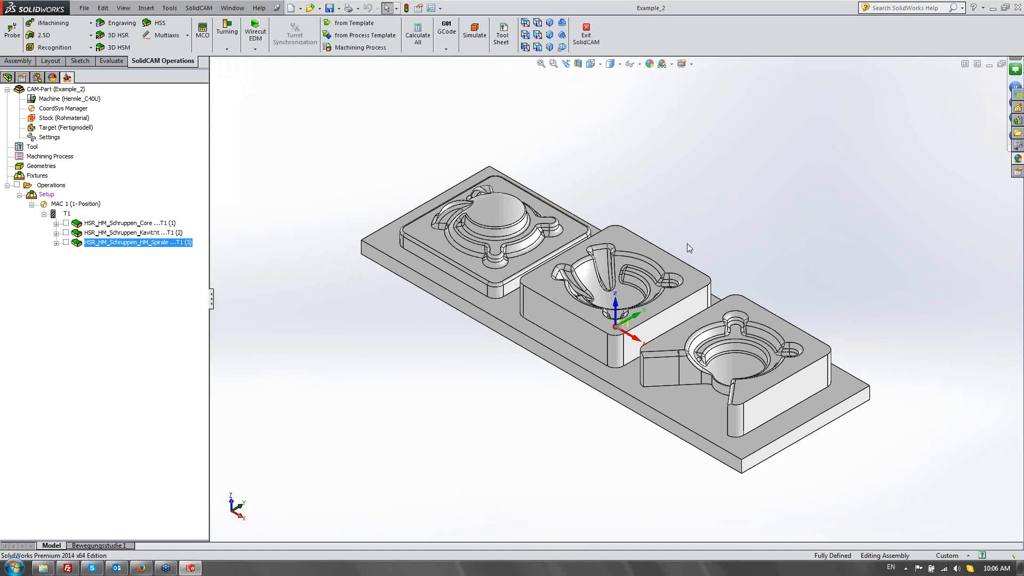
right_click(66, 92)
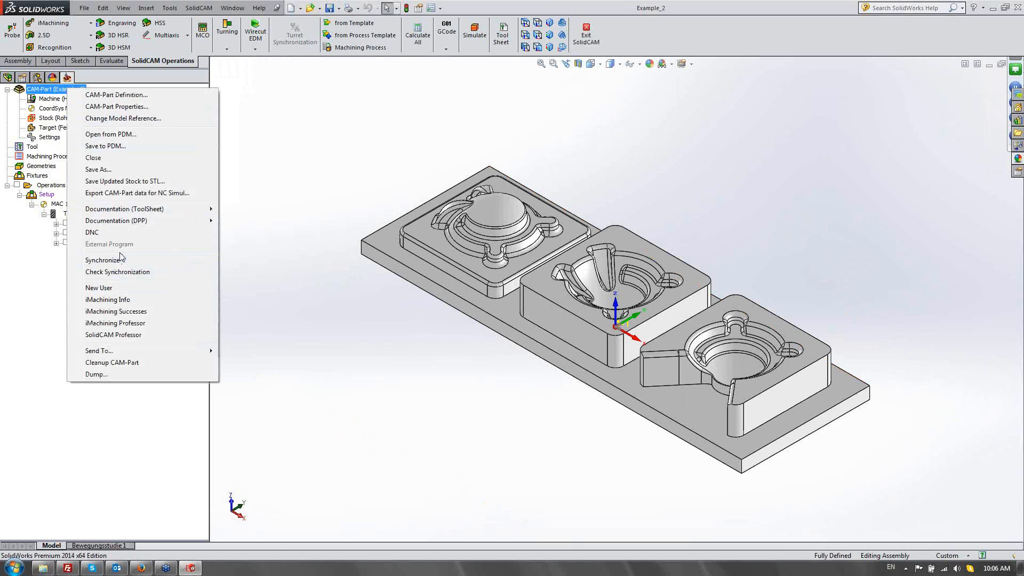
left_click(96, 157)
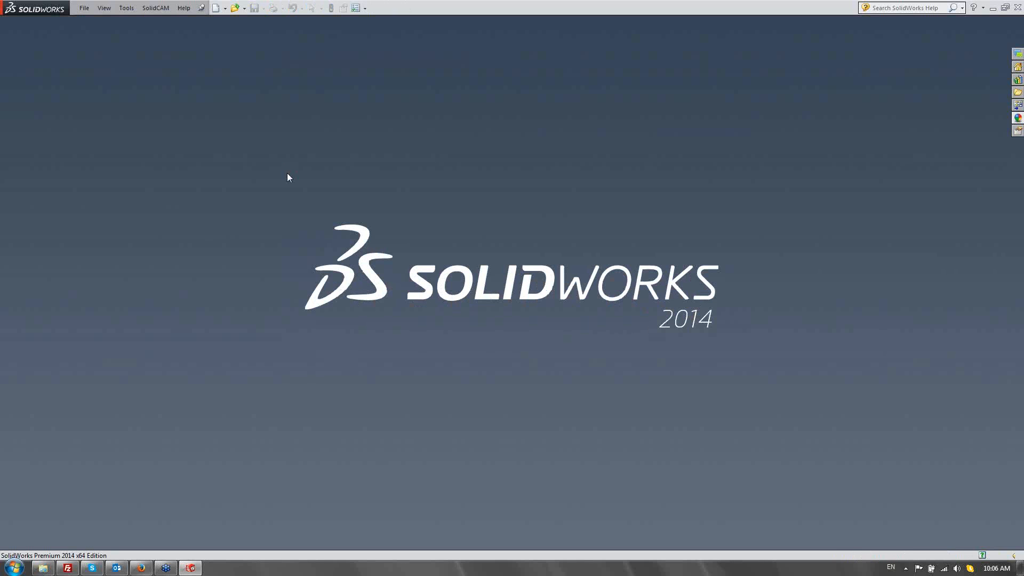
Open the Example_3.SLDPRT part from the Webinar (big parts) folder.
left_click(104, 8)
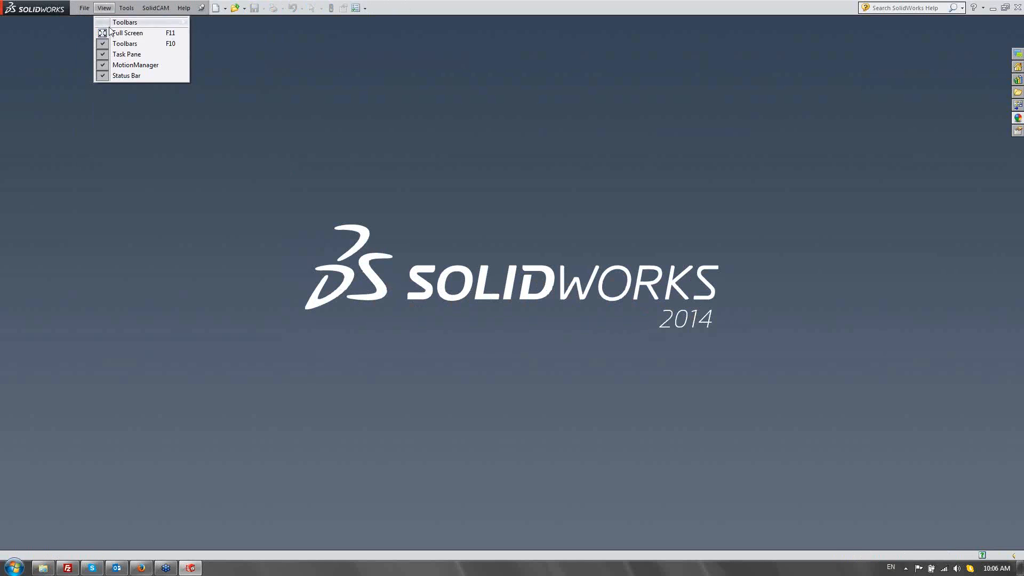
mouse_move(85, 8)
left_click(104, 33)
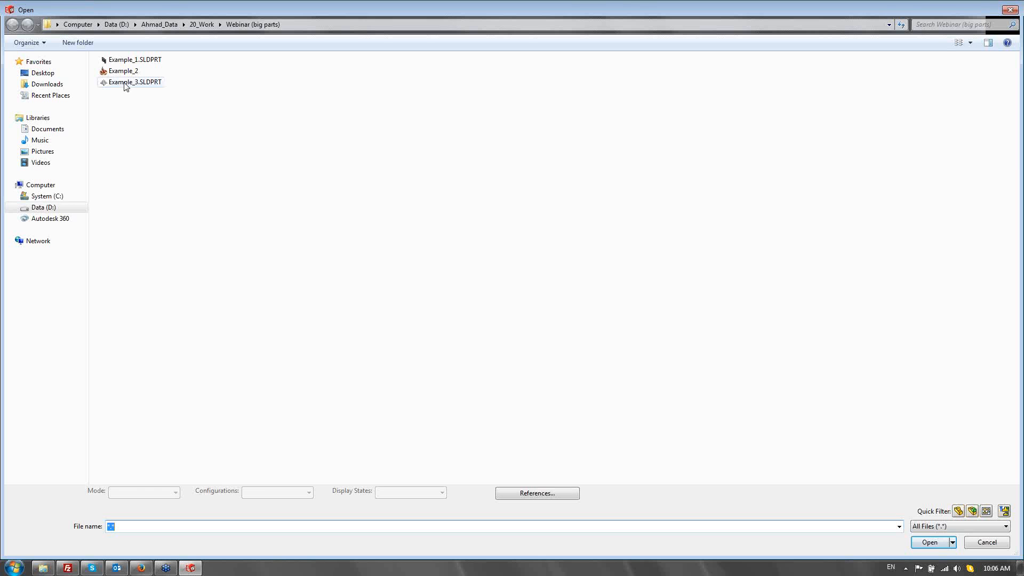
left_click(126, 86)
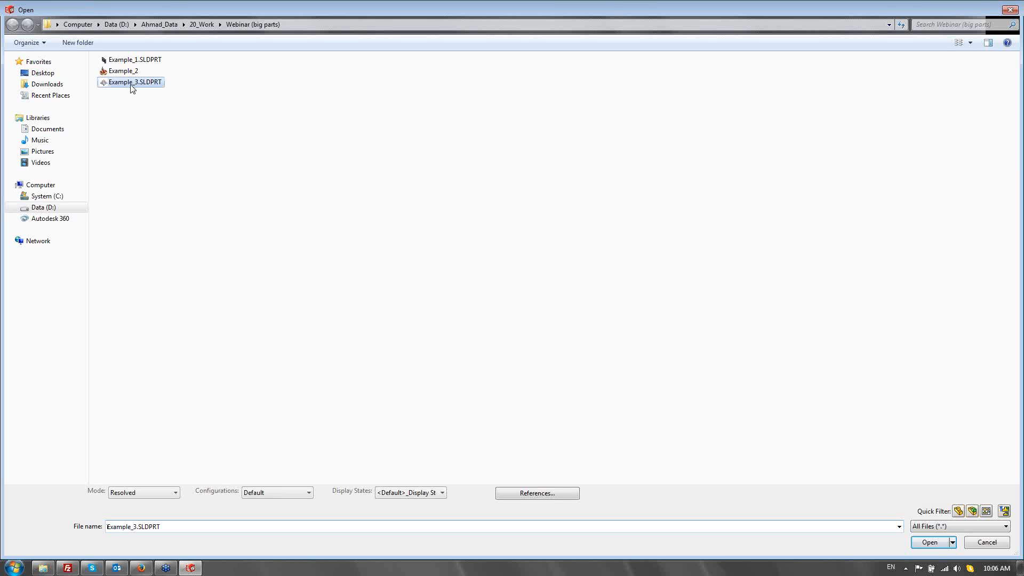
left_click(933, 545)
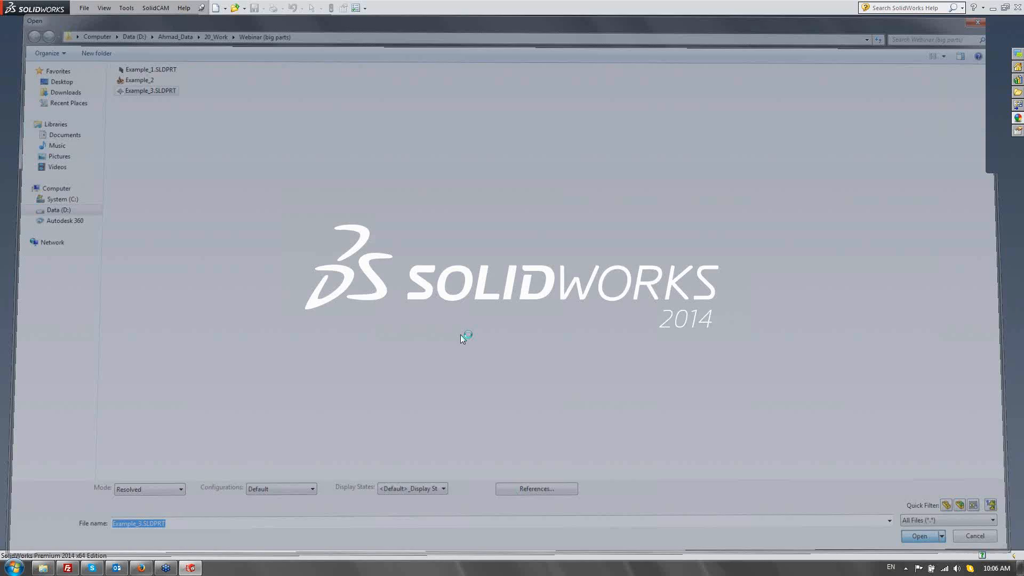
Examine the mould block's bladed cavity and side faces from several angles, and show the whole part.
middle_click_drag(424, 213, 412, 263)
scroll(412, 263, "up", 1)
scroll(591, 370, "down", 1)
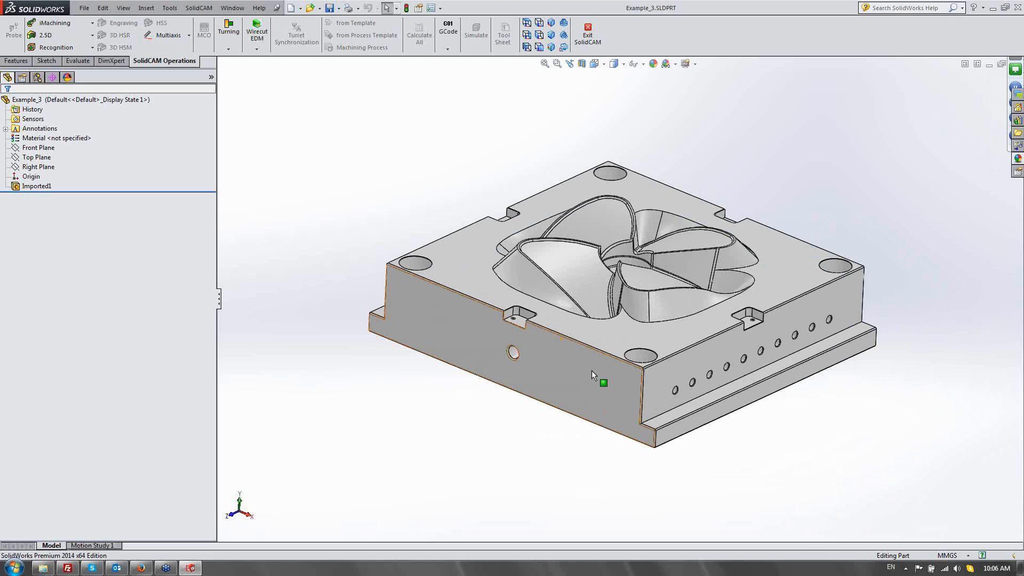
scroll(591, 370, "down", 2)
left_click(537, 412)
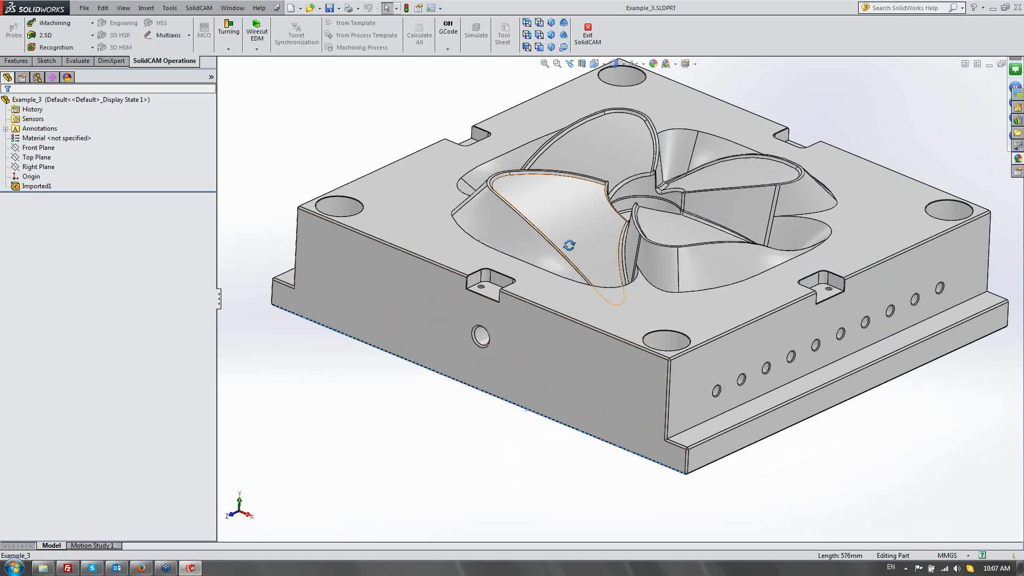
middle_click_drag(569, 245, 566, 257)
scroll(654, 263, "up", 1)
middle_click_drag(654, 260, 549, 344, "ctrl")
scroll(622, 322, "down", 2)
middle_click(571, 329)
key("Escape")
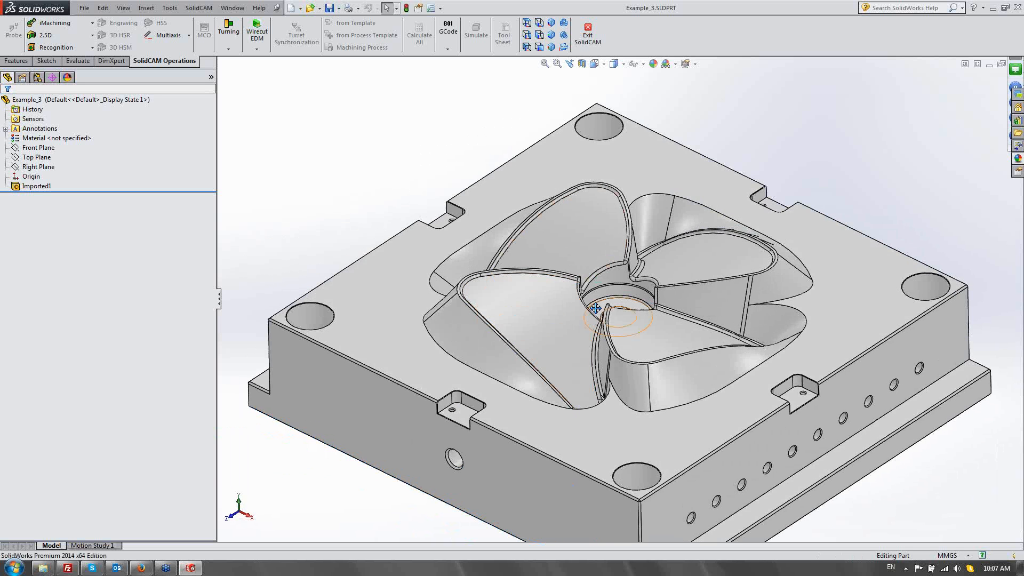
middle_click_drag(593, 306, 592, 304, "ctrl")
key("f")
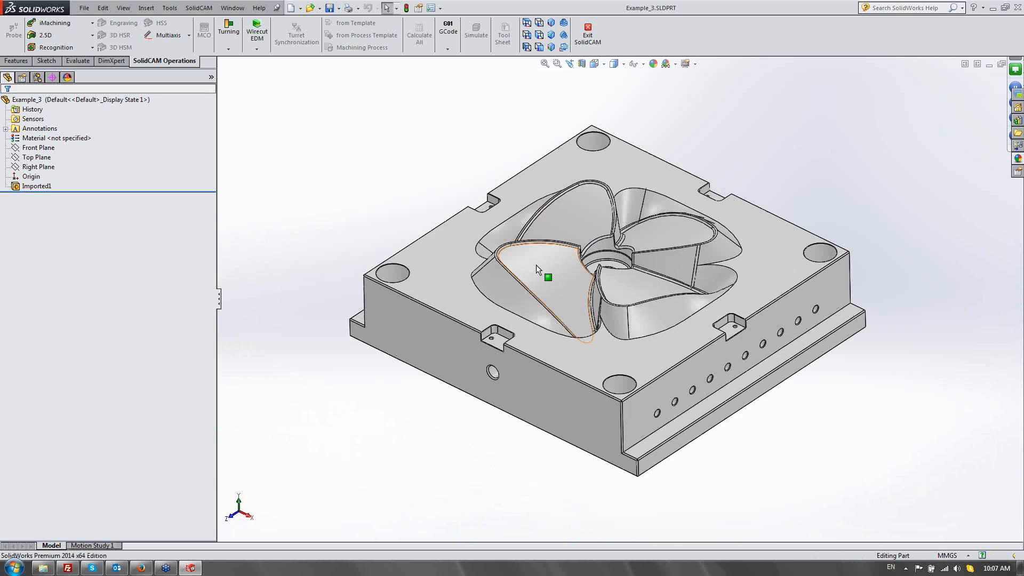
Create a new external metric milling CAM-Part named Example_331 from the open model.
left_click(199, 8)
mouse_move(240, 21)
left_click(344, 23)
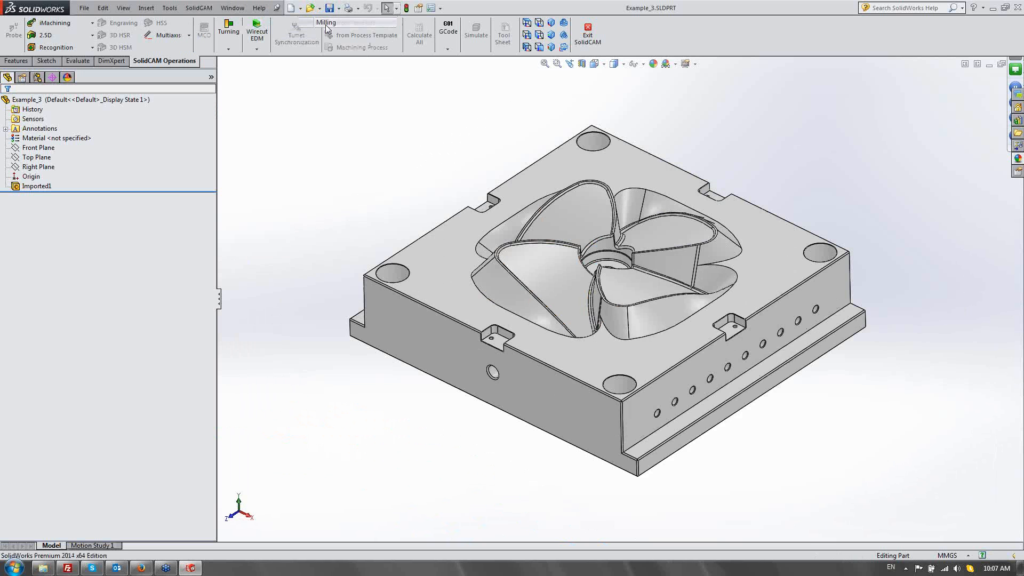
type("33")
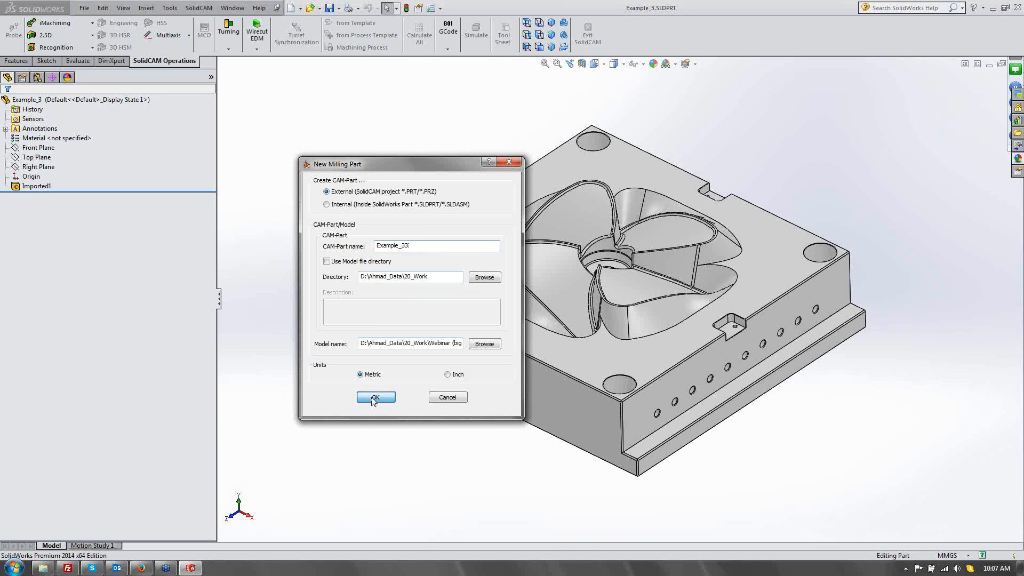
left_click(375, 397)
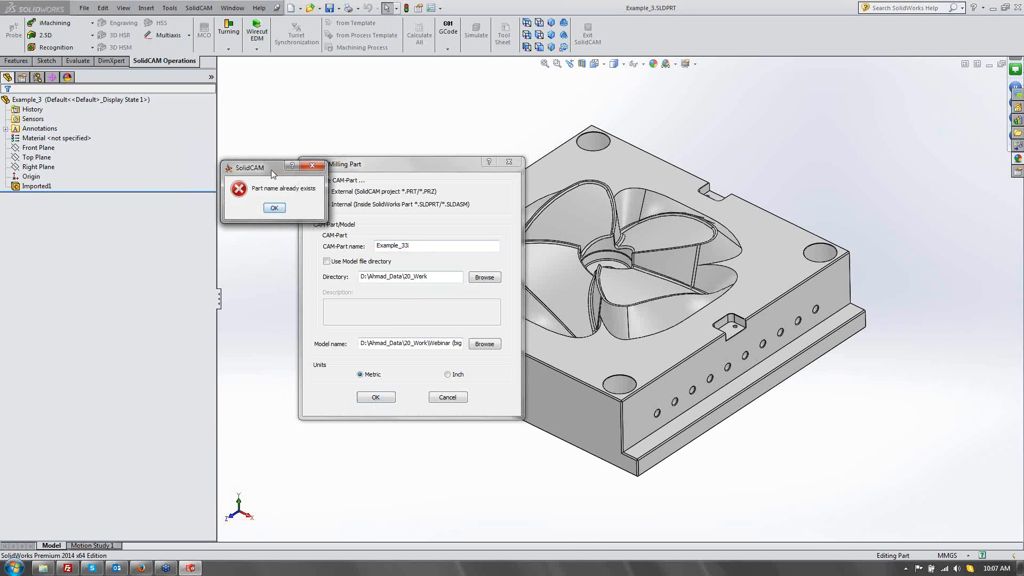
left_click(274, 208)
type("1")
left_click(376, 396)
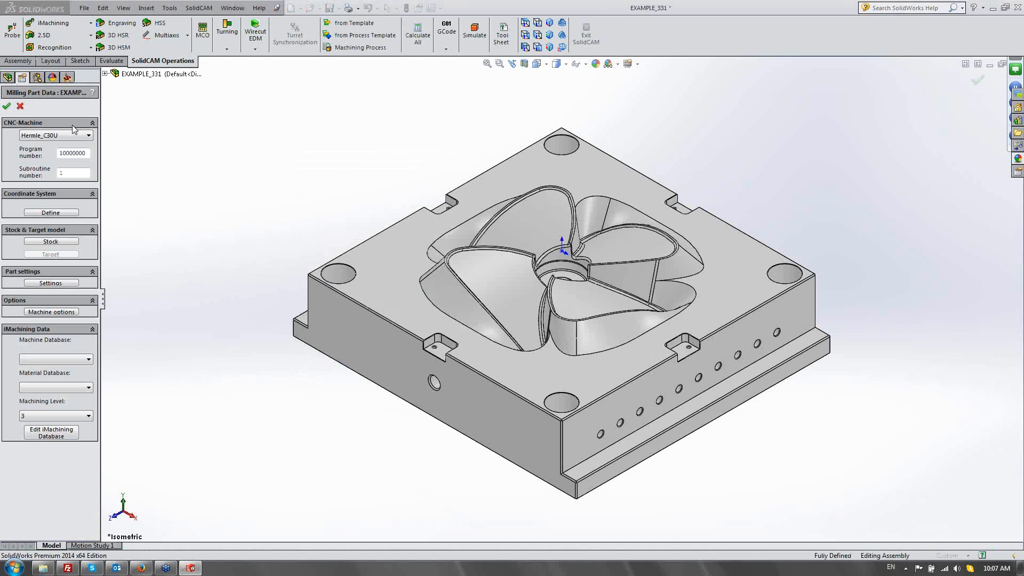
Define the machine coordinate system from the block's top face with its origin at the top center of the model box.
left_click_drag(101, 312, 204, 315)
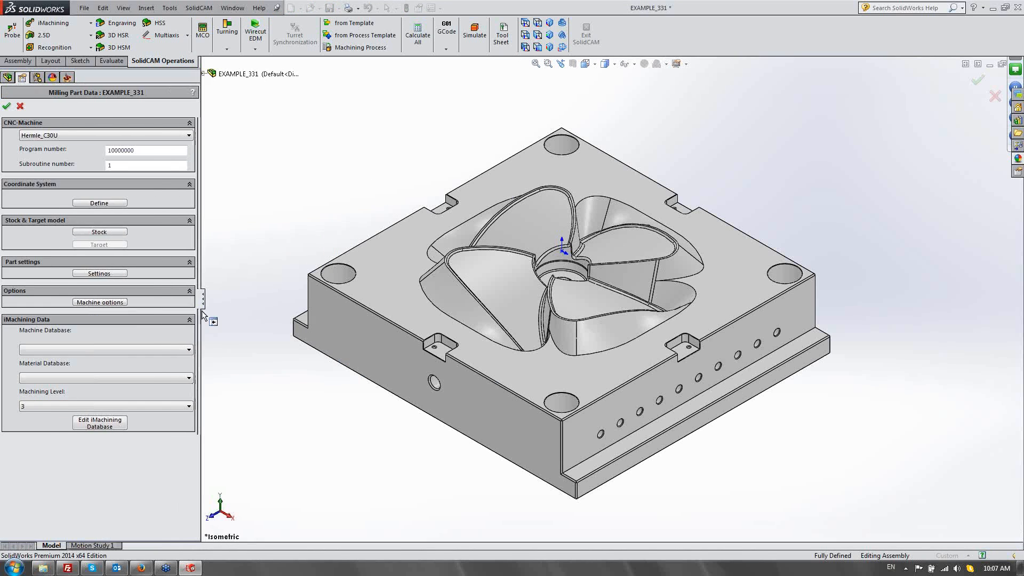
left_click(96, 205)
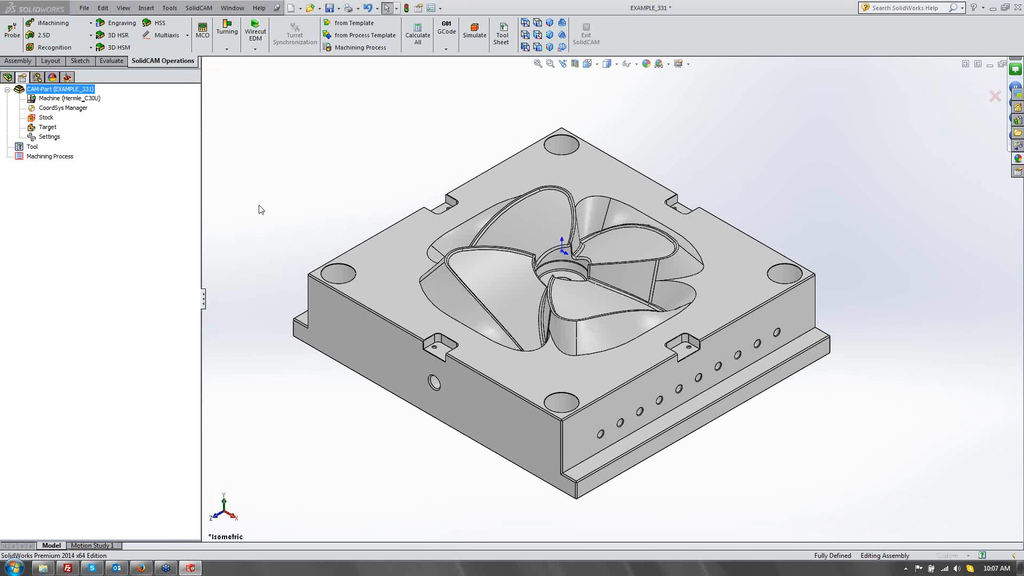
left_click(423, 240)
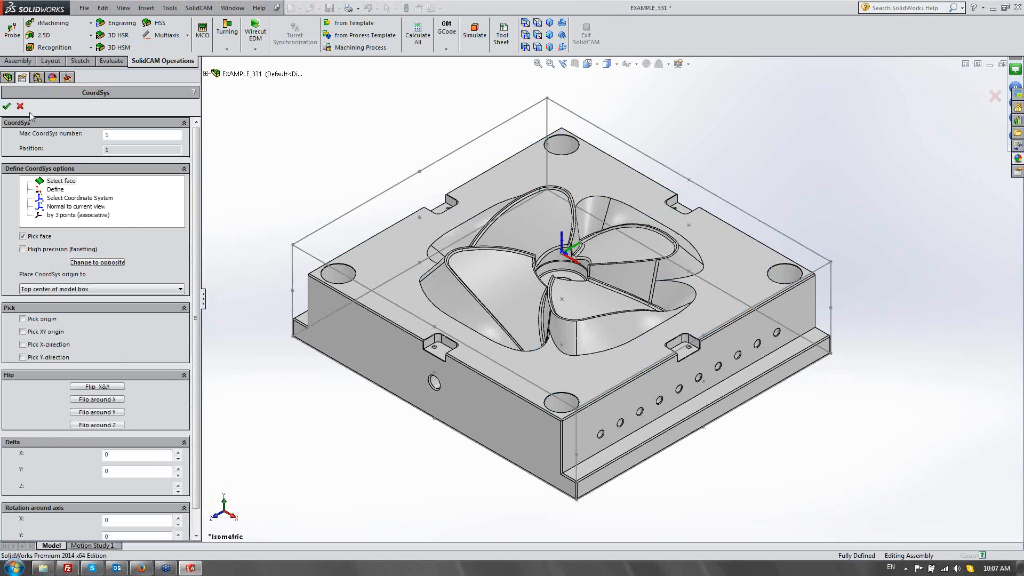
left_click(7, 106)
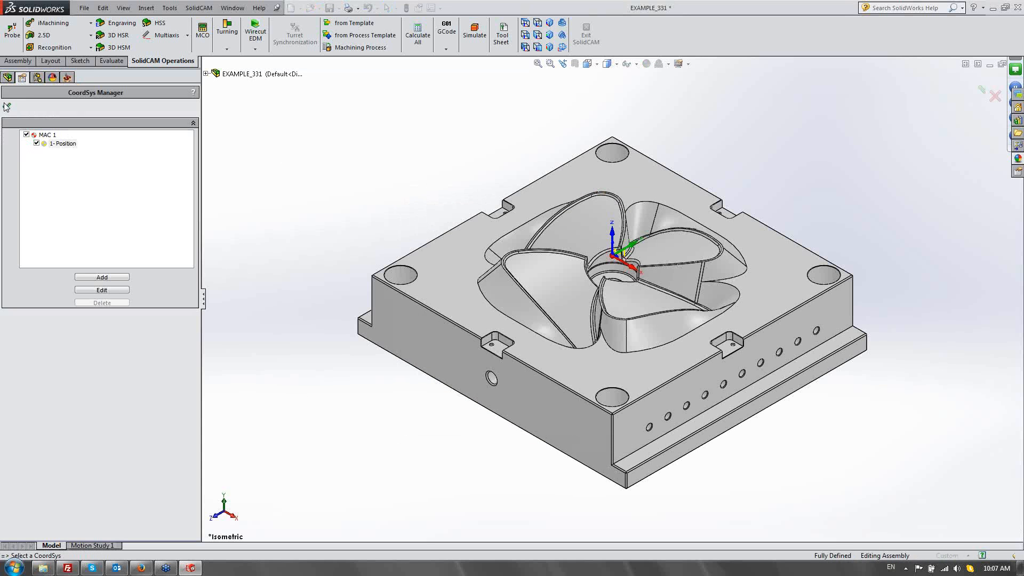
left_click(7, 106)
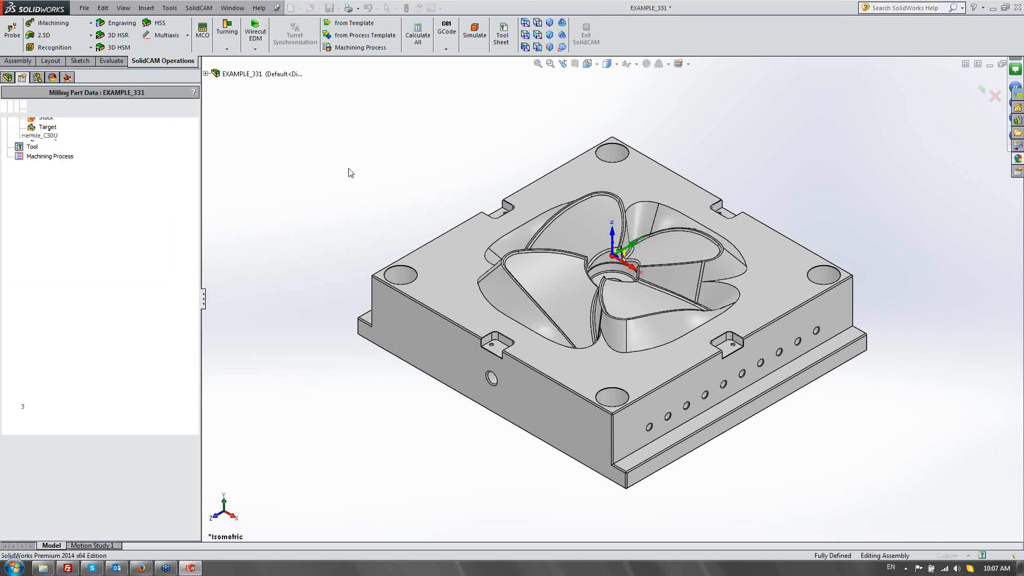
Define the stock as a box around the mould solid, relative to the model with zero expansion on all sides.
left_click(102, 233)
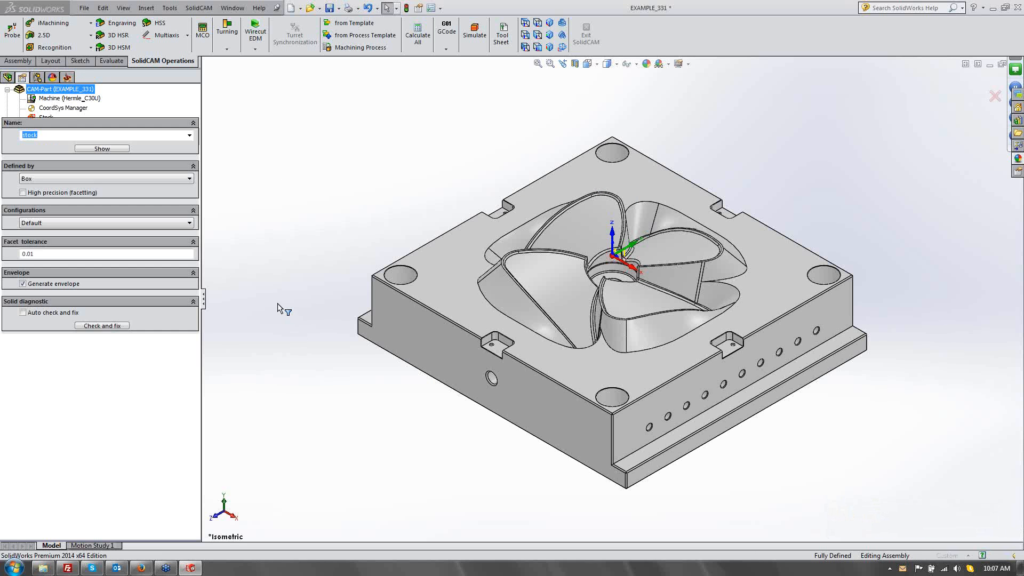
left_click(439, 339)
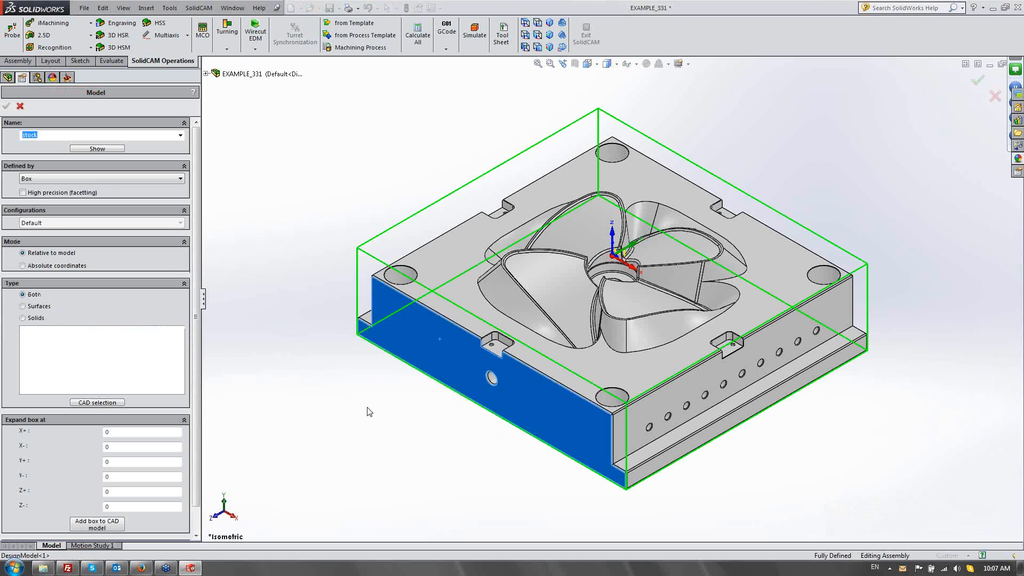
left_click(421, 362)
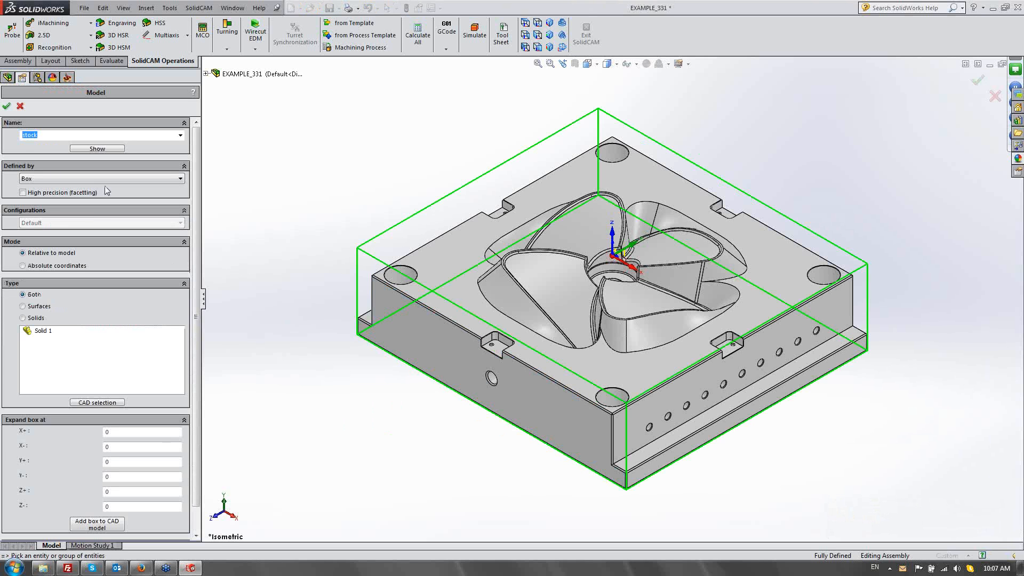
left_click(6, 106)
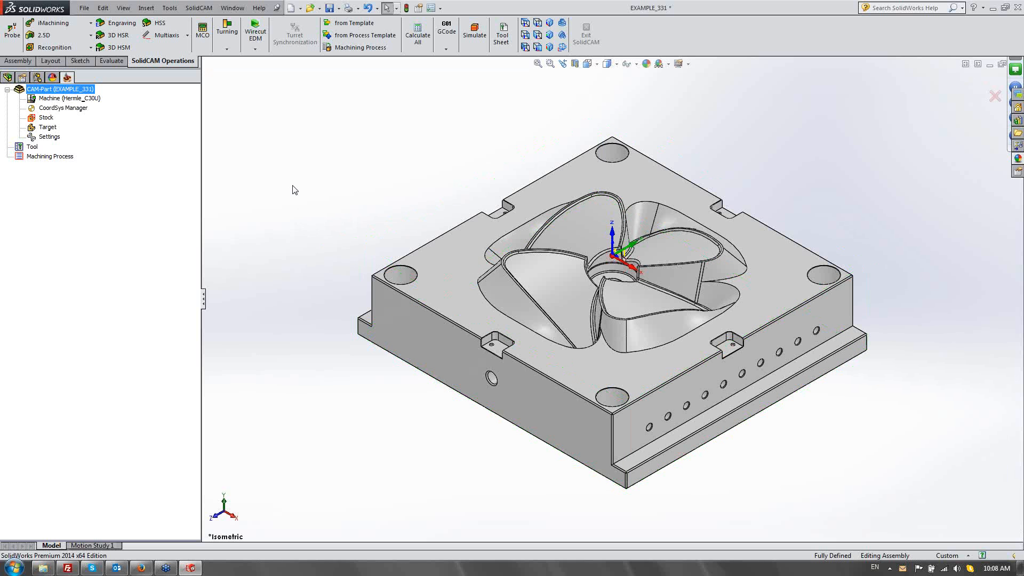
Define the mould solid as the target model and confirm the milling part data.
left_click(96, 244)
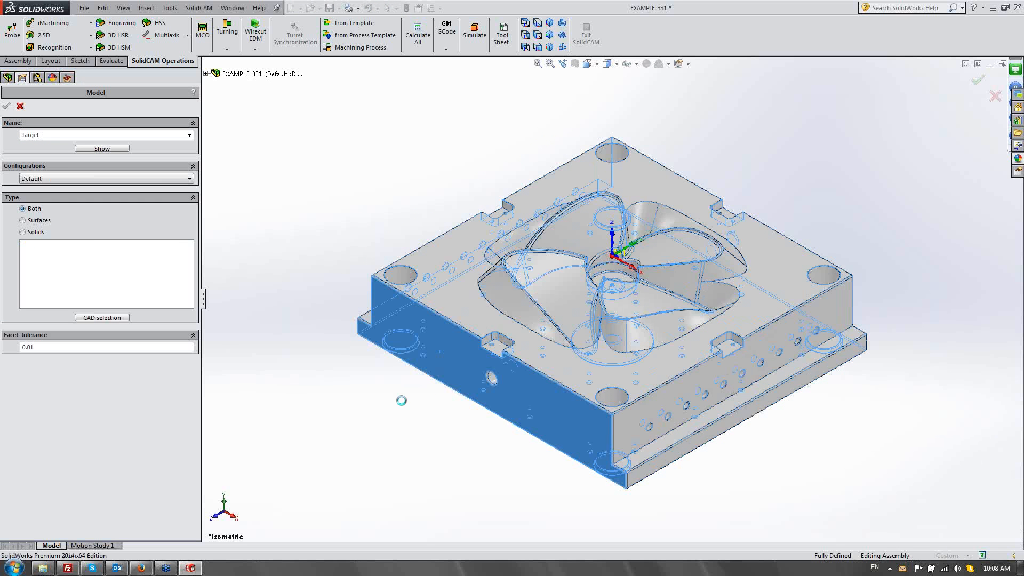
left_click(496, 237)
key("Return")
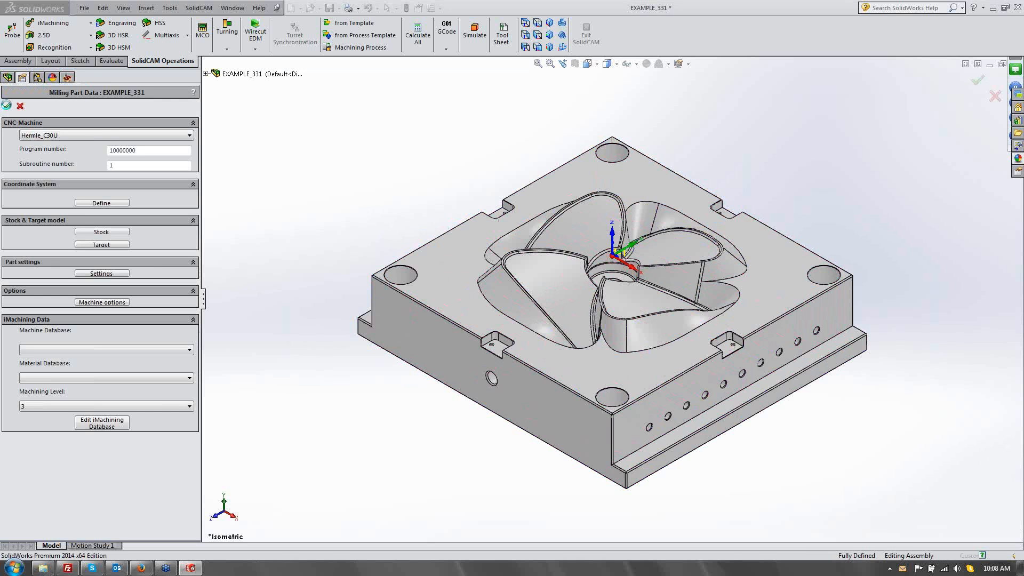
left_click(7, 105)
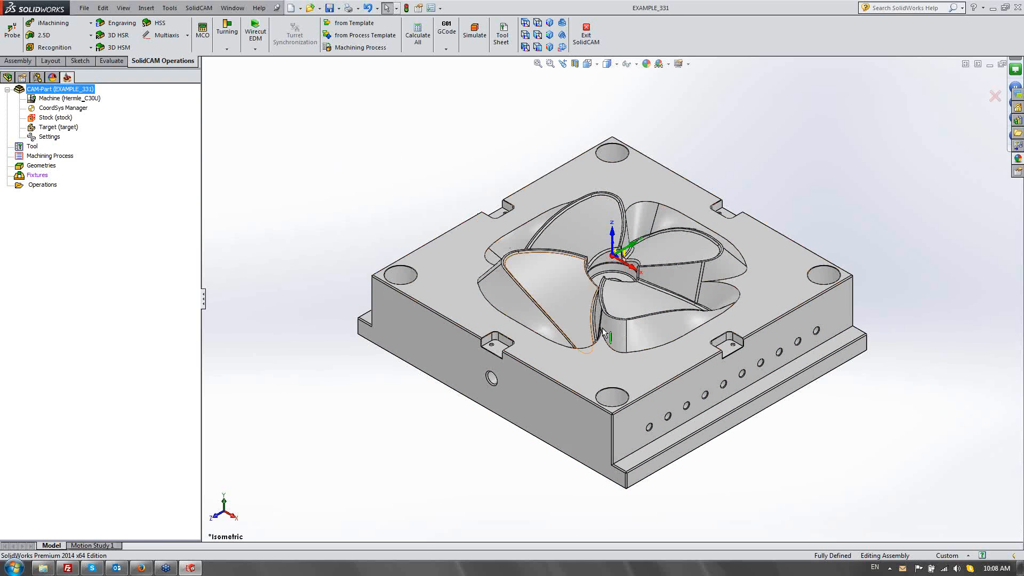
Set the CAM-Part's updated stock calculation method to Special for HSR/HSM.
middle_click_drag(570, 328, 546, 323, "ctrl")
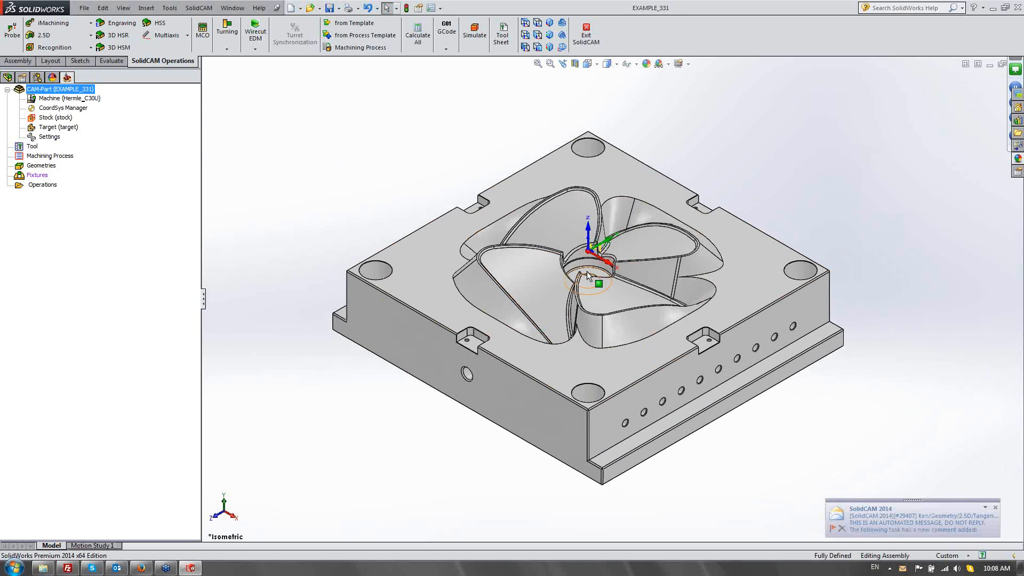
scroll(588, 275, "down", 2)
double_click(49, 137)
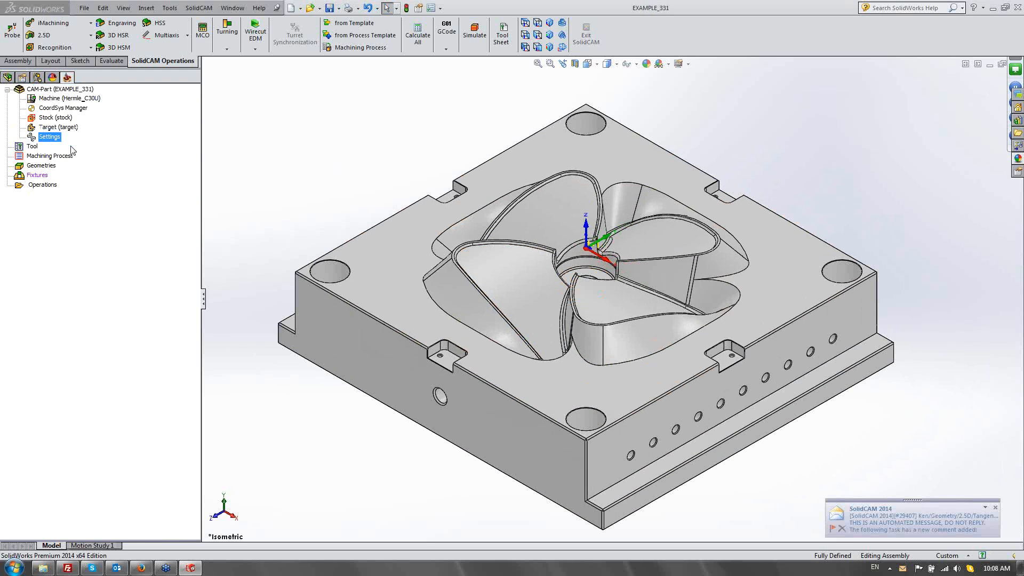
left_click(389, 180)
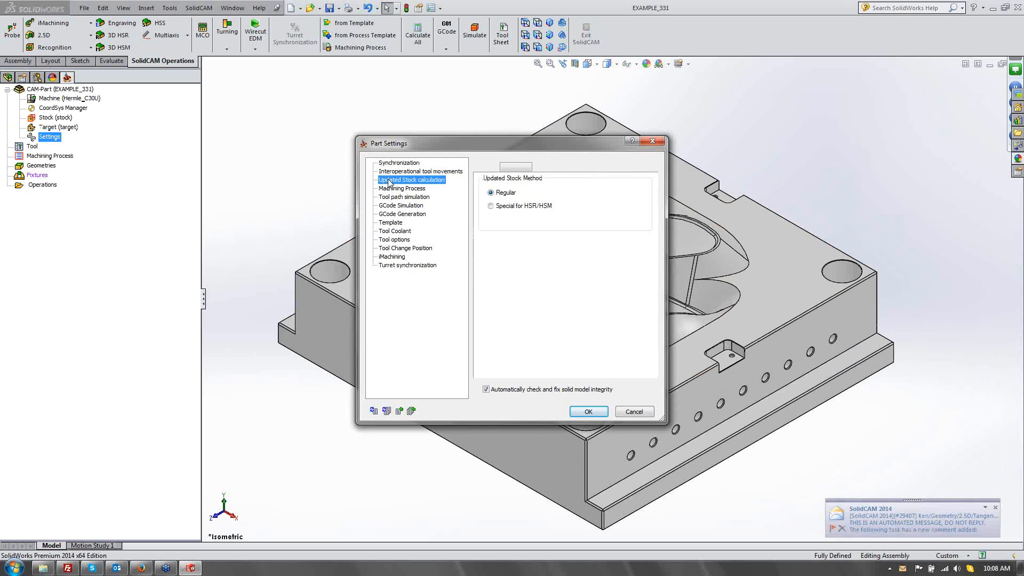
left_click(499, 206)
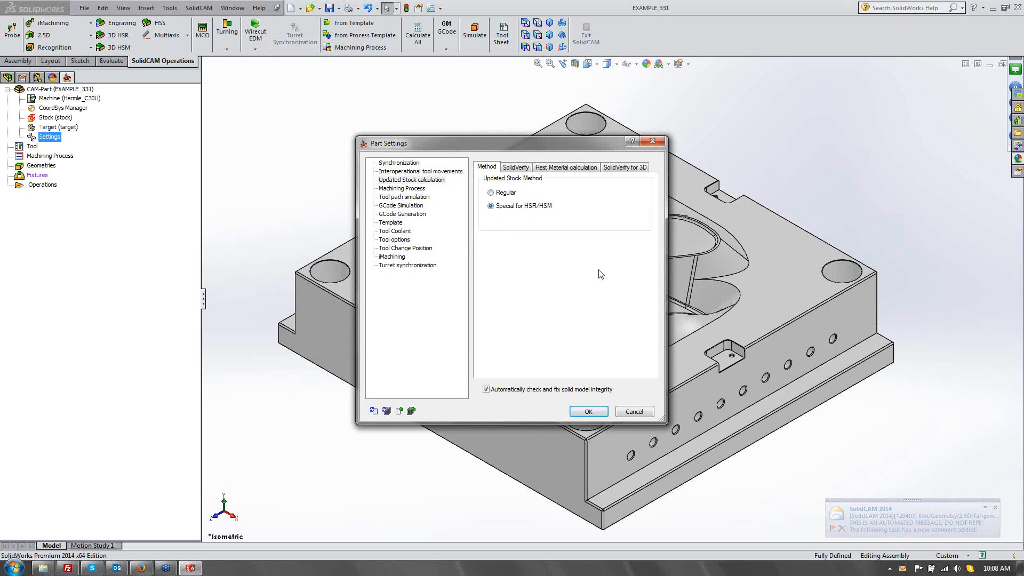
left_click(586, 413)
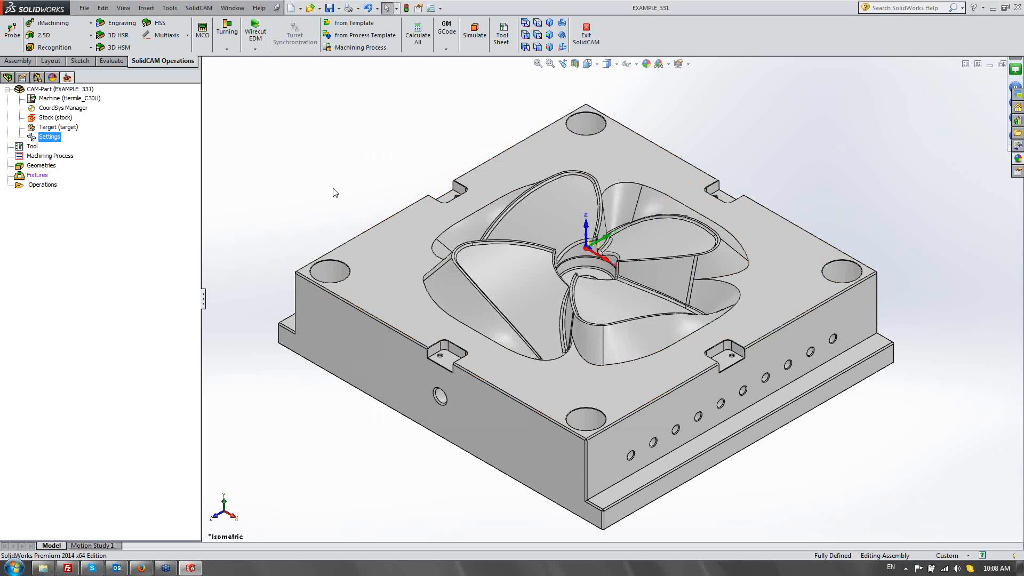
Bring up the milling operation types that can be added to the CAM-Part's operations.
right_click(57, 189)
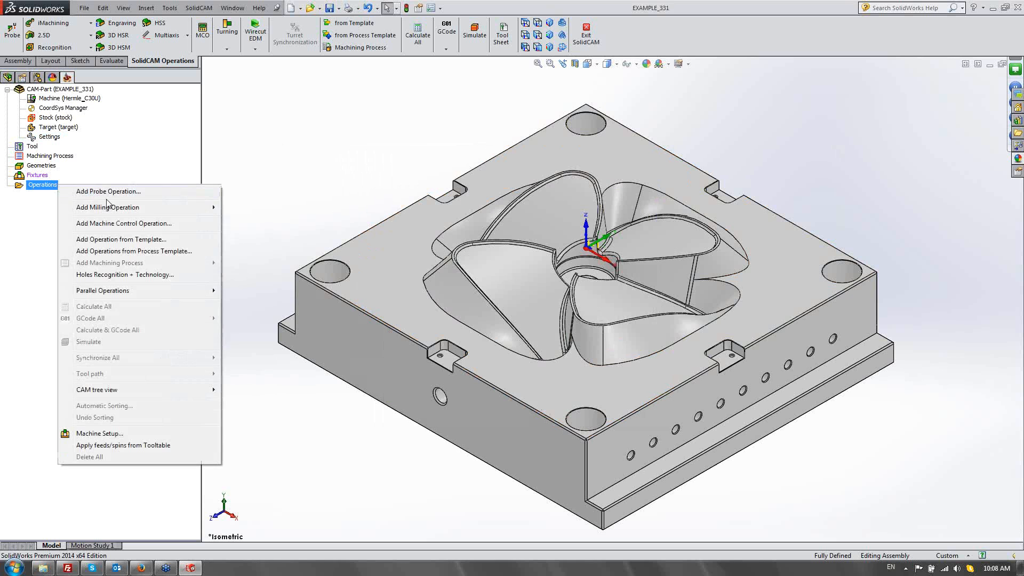
mouse_move(107, 208)
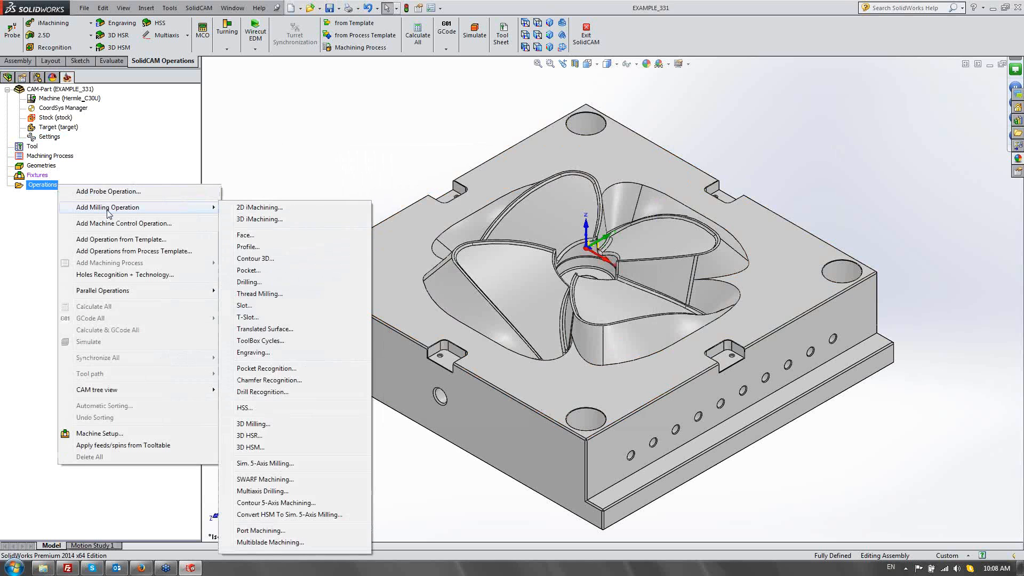
Add a 3D HSR HM Roughing operation and assign it a new end mill with 30 mm diameter and 150 mm total length.
left_click(249, 435)
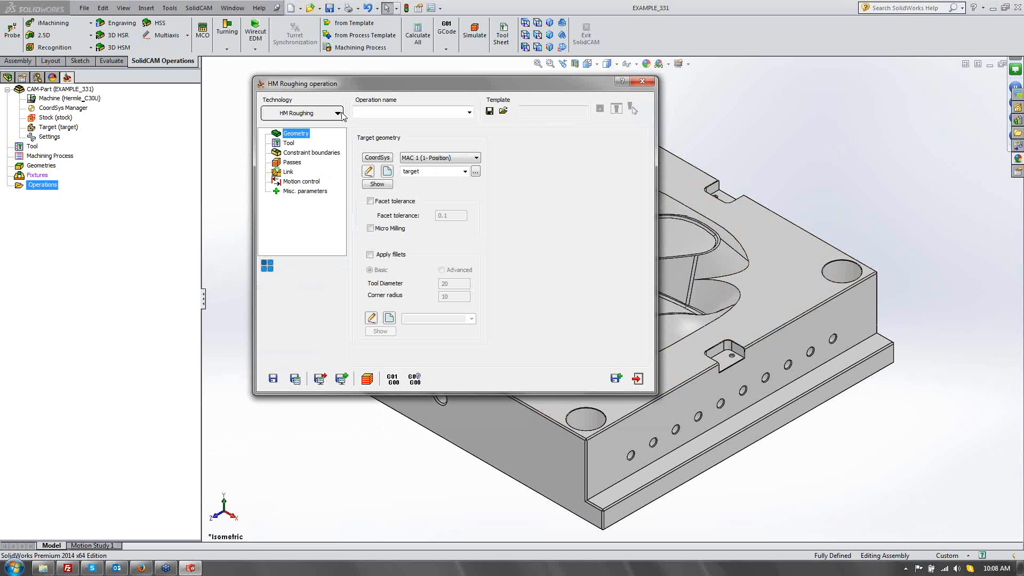
left_click(288, 143)
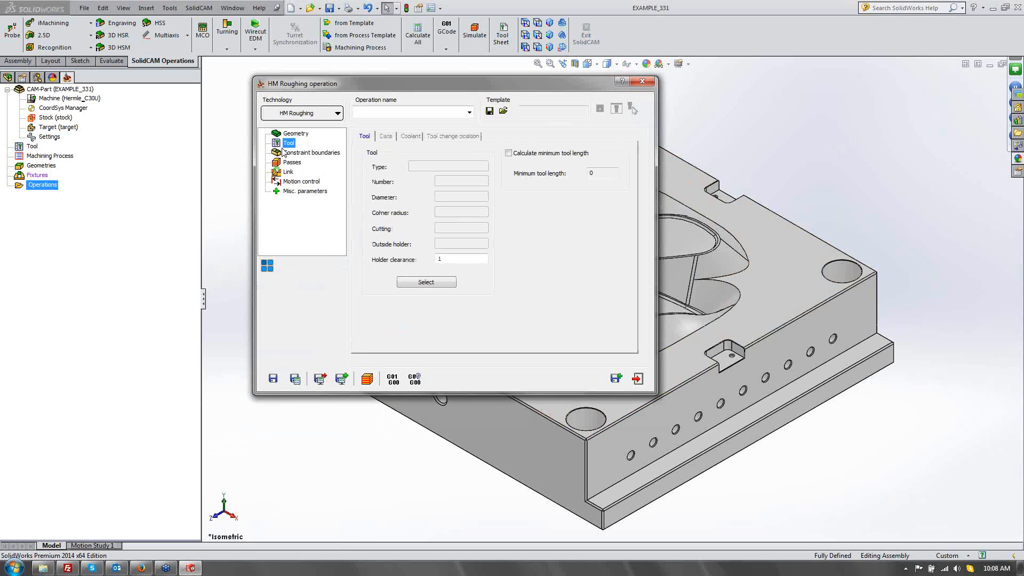
left_click(419, 282)
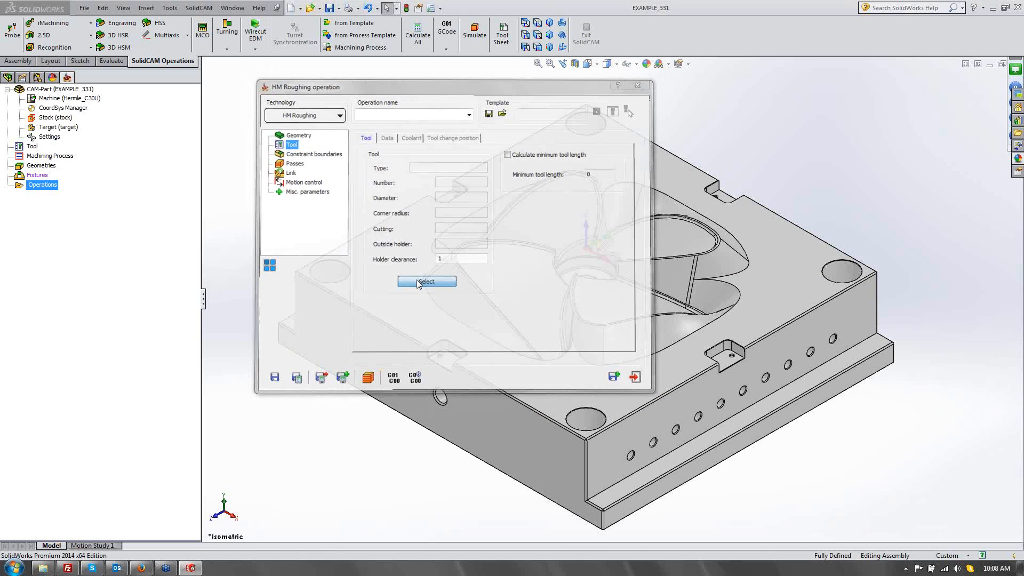
double_click(544, 128)
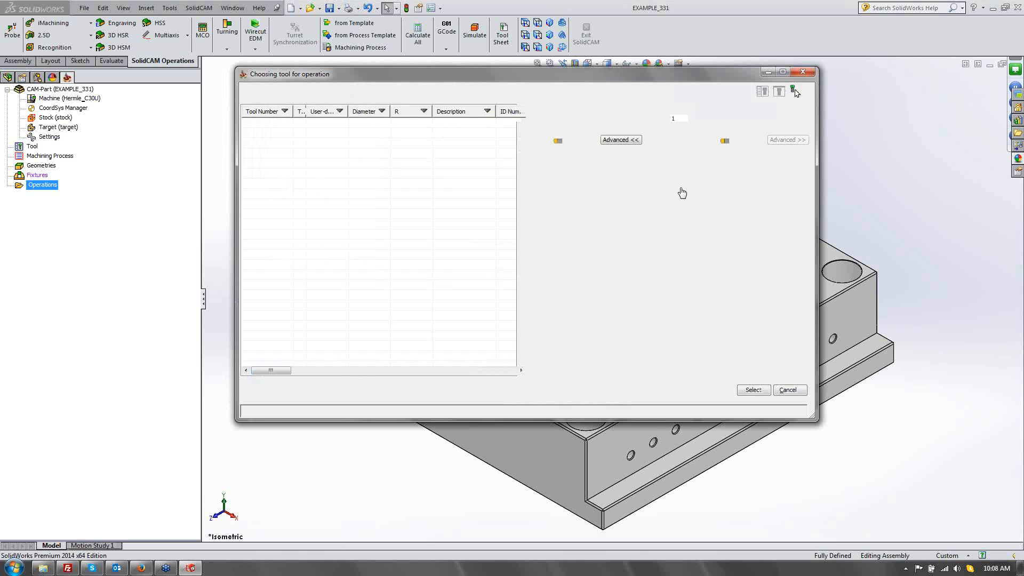
type("30")
key("Tab")
key("Tab")
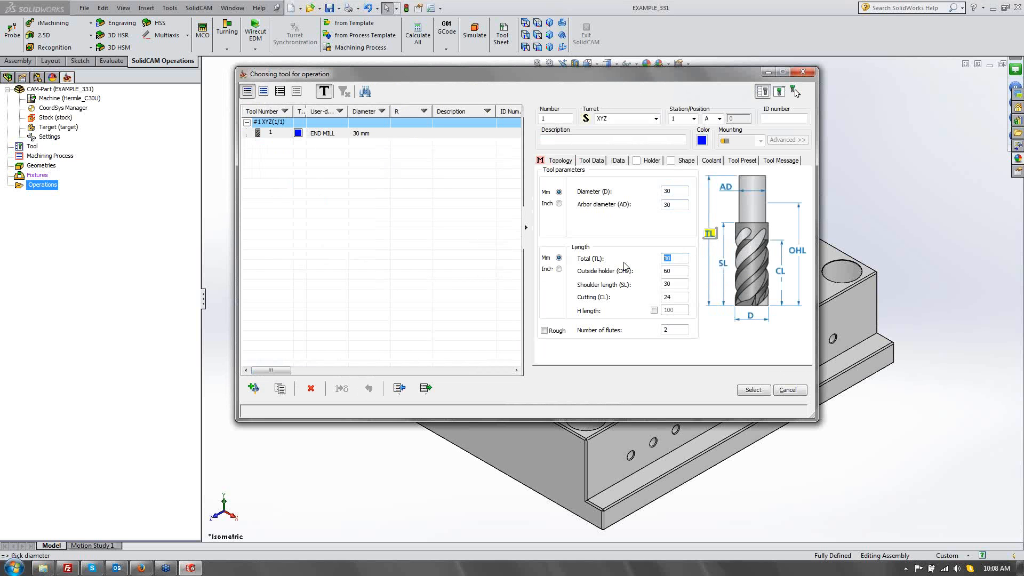
type("150")
key("Tab")
left_click(752, 390)
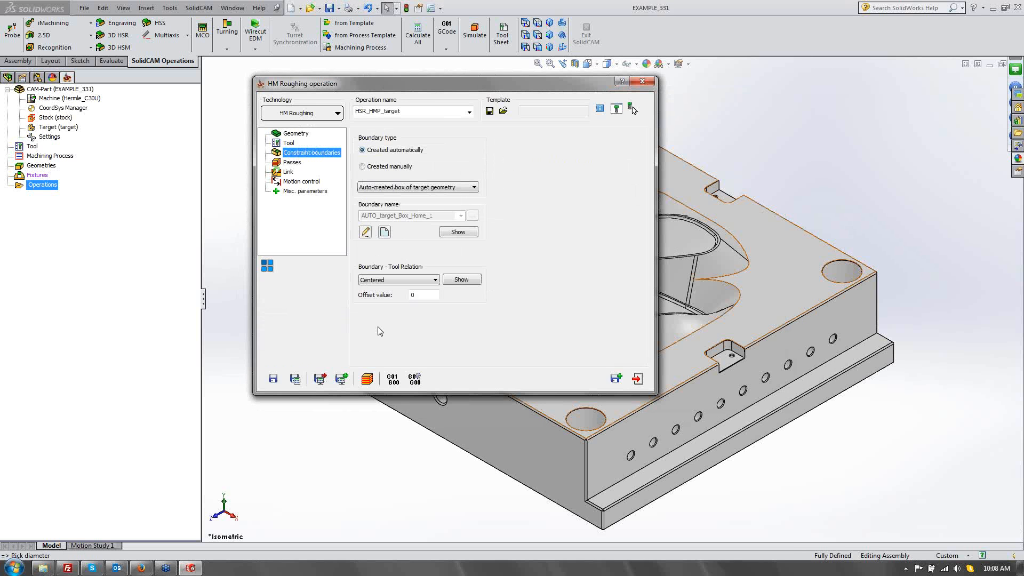
Set the boundary's tool relation to External and the passes to 0.6 wall offset, 0.6 floor offset and 5 step down.
left_click(406, 279)
left_click(384, 300)
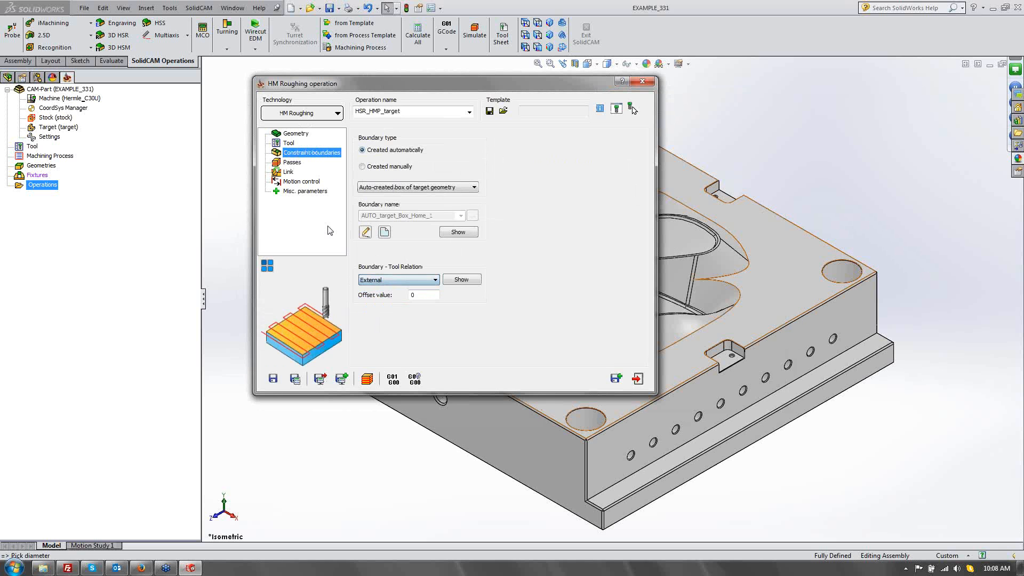
left_click(293, 165)
left_click_drag(457, 179, 415, 190)
type("0.6")
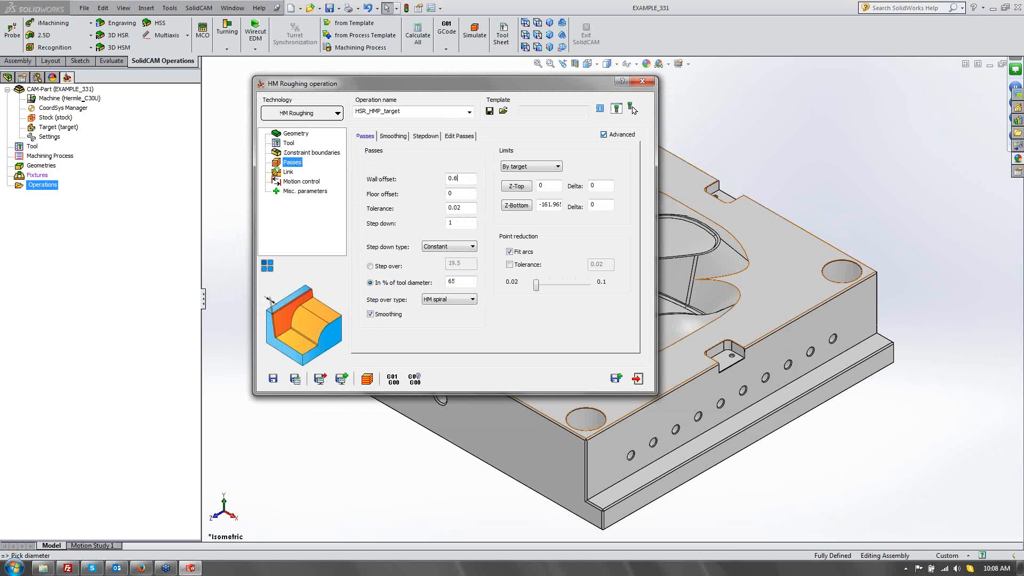
key("Tab")
type("0.6")
key("Tab")
key("Tab")
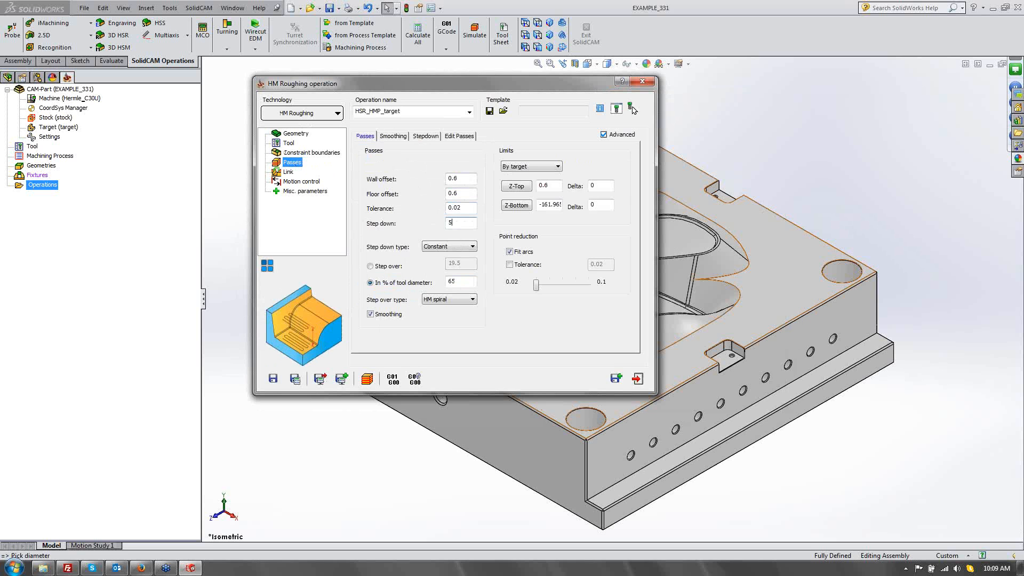
Set the passes tolerance to 0.05 and save and calculate the HM Roughing operation.
left_click_drag(468, 208, 400, 209)
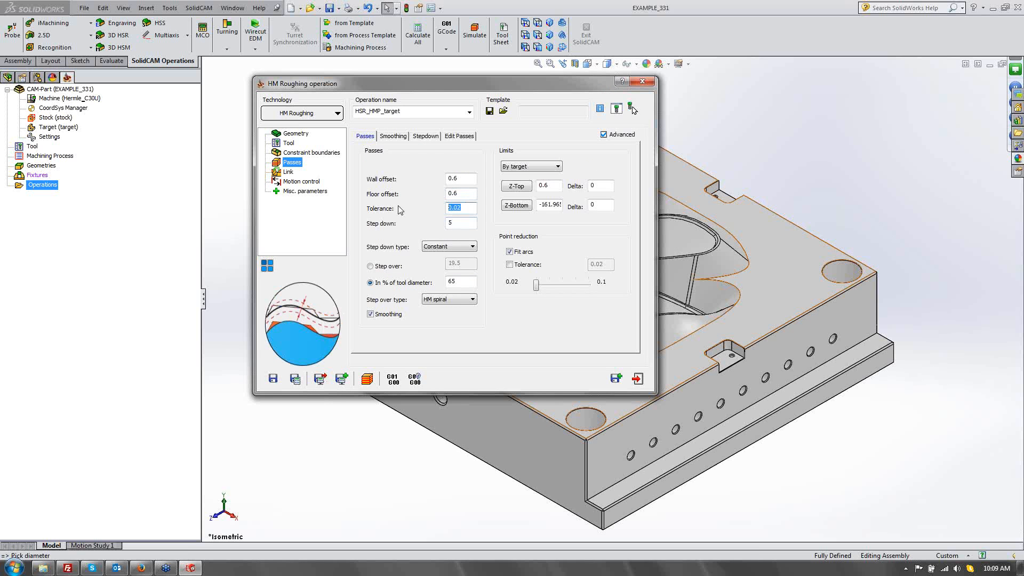
type("0.0")
left_click(295, 378)
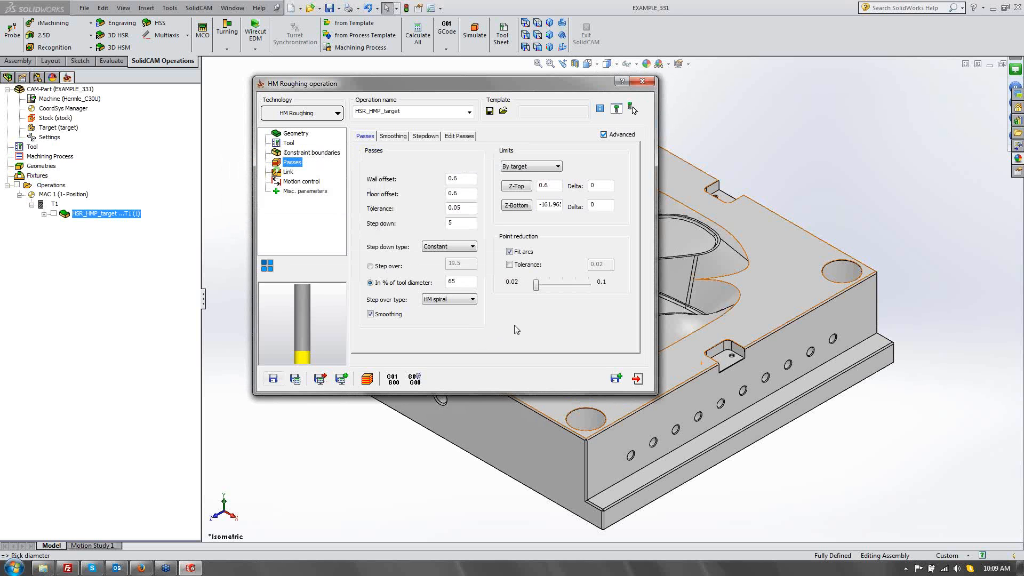
Simulate the roughing toolpath in Host CAD mode at increasing speed, and exit the simulation and the operation.
left_click(367, 379)
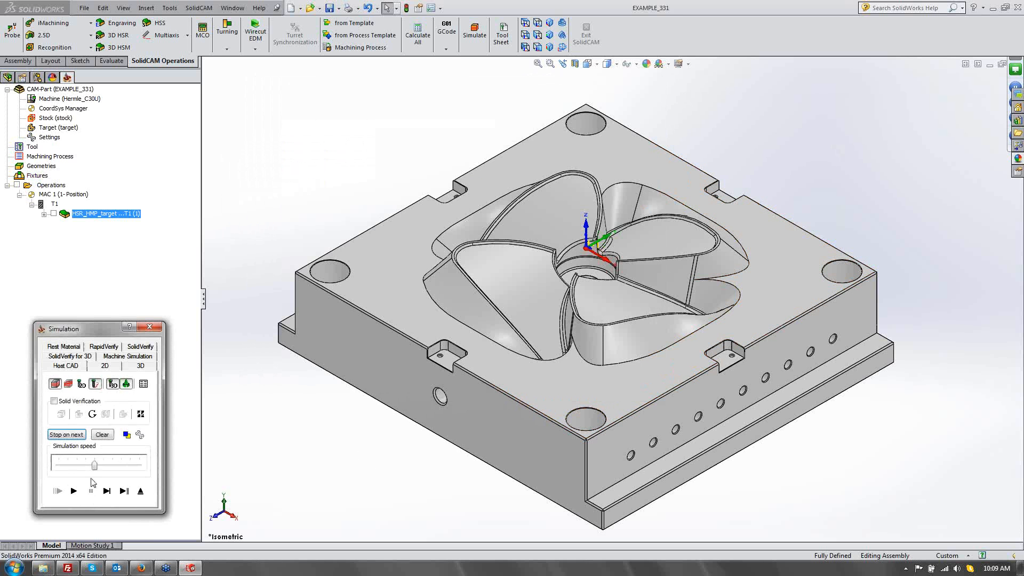
left_click(72, 493)
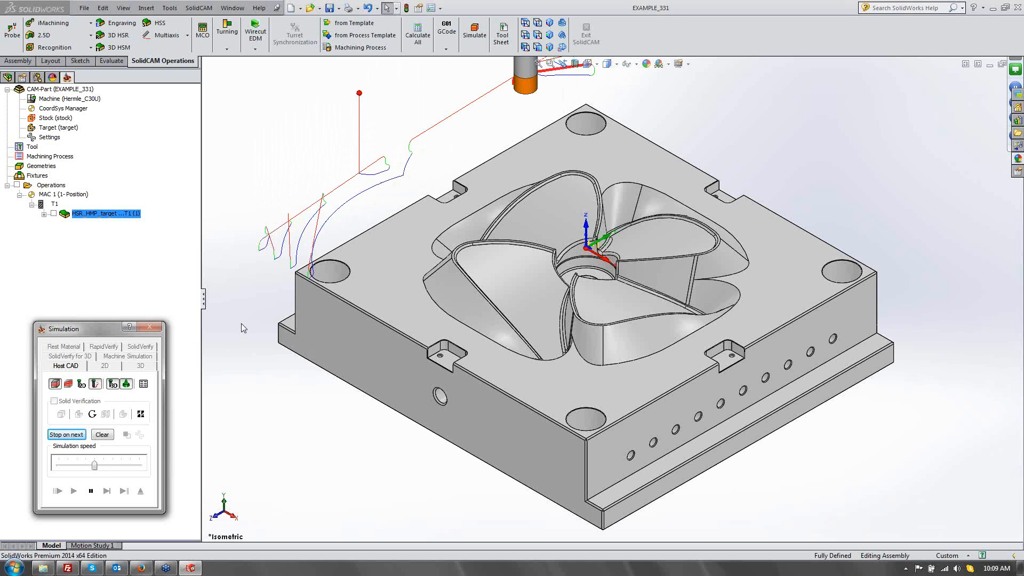
left_click_drag(94, 465, 109, 466)
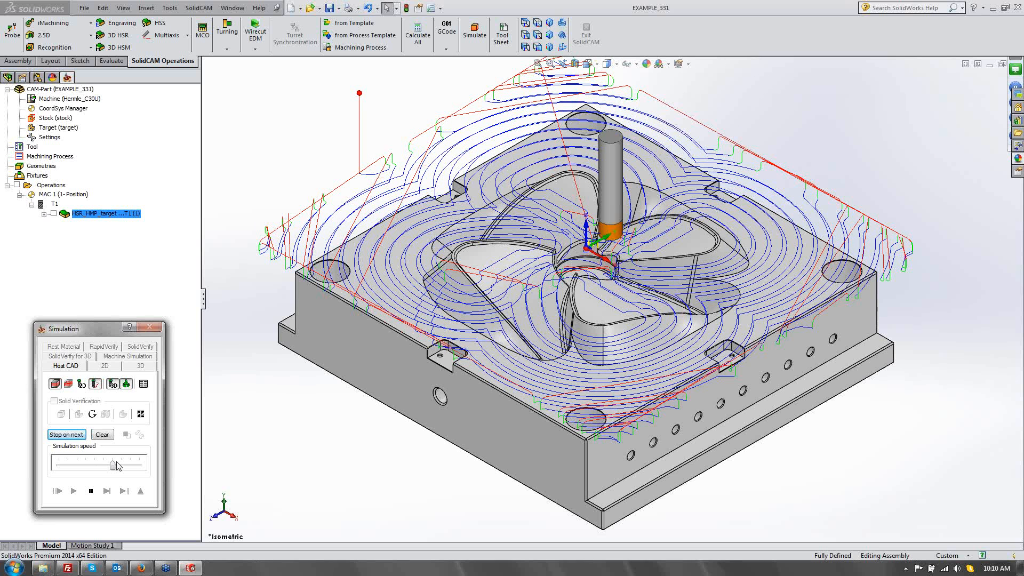
middle_click_drag(393, 450, 442, 426)
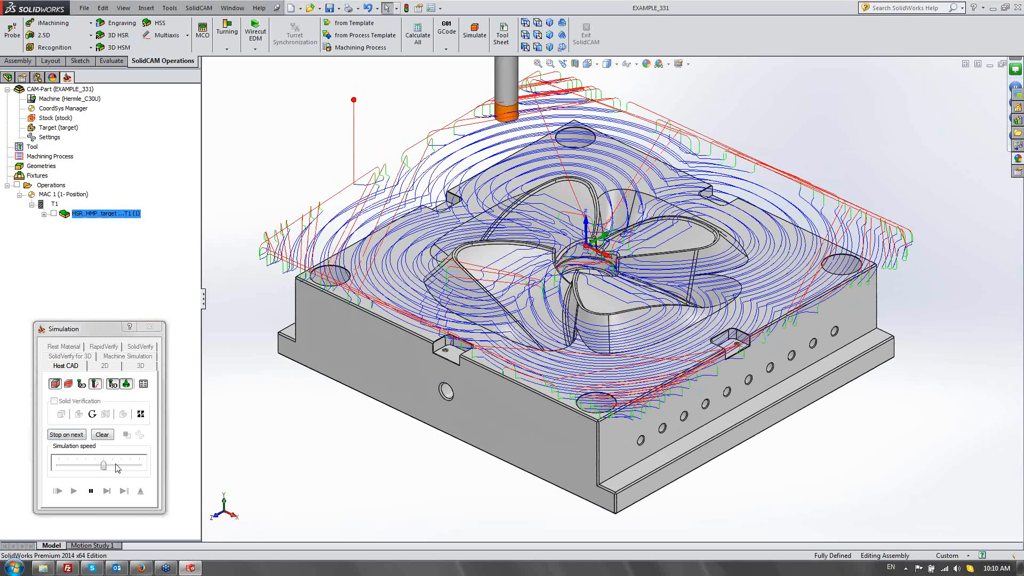
left_click_drag(104, 465, 139, 465)
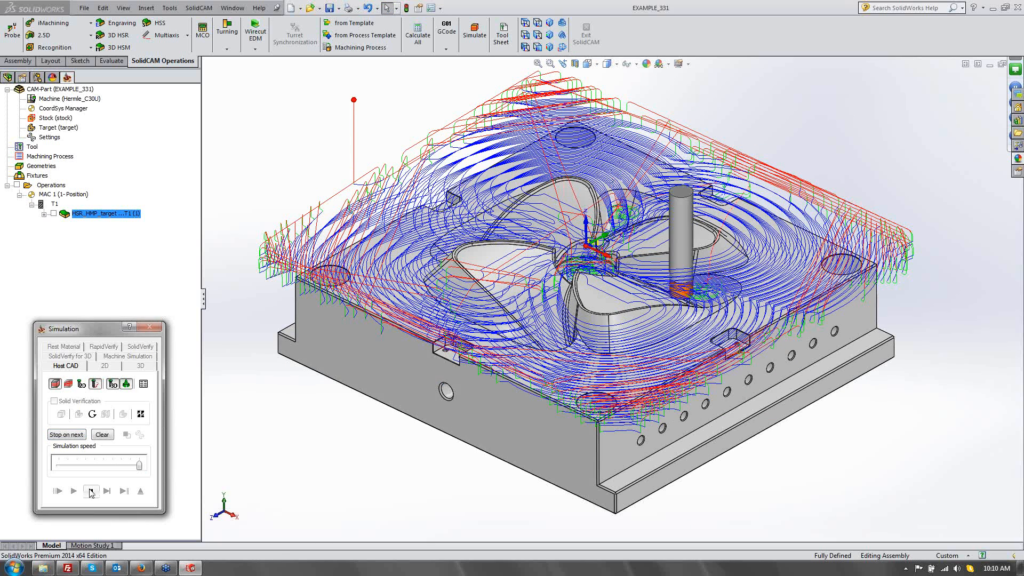
left_click(141, 490)
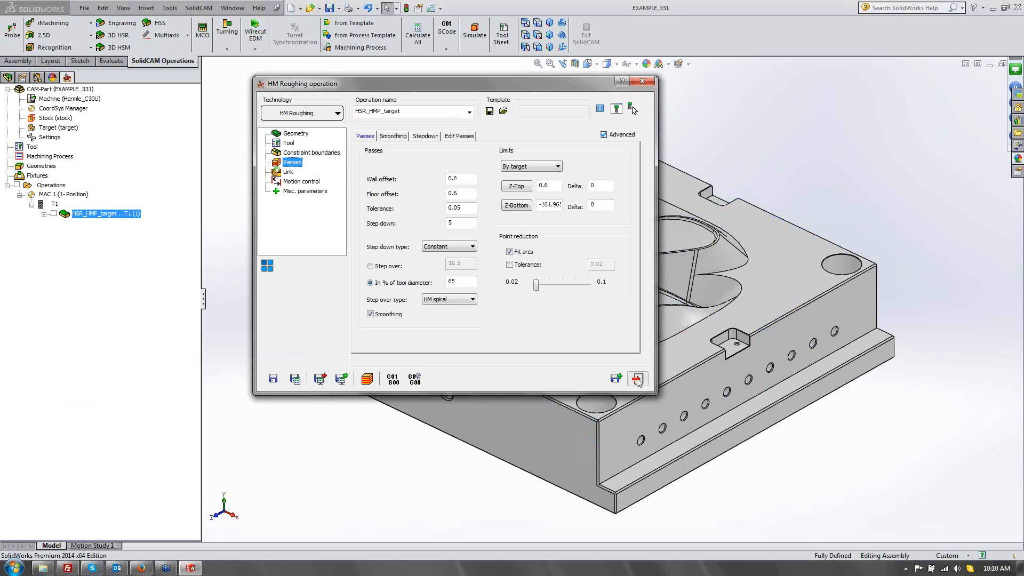
left_click(637, 379)
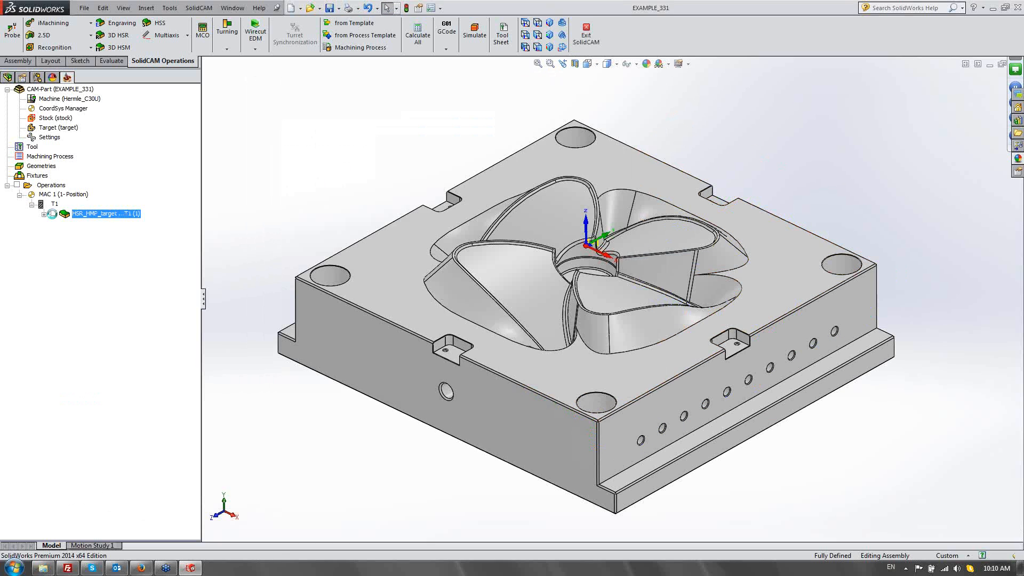
left_click(53, 213)
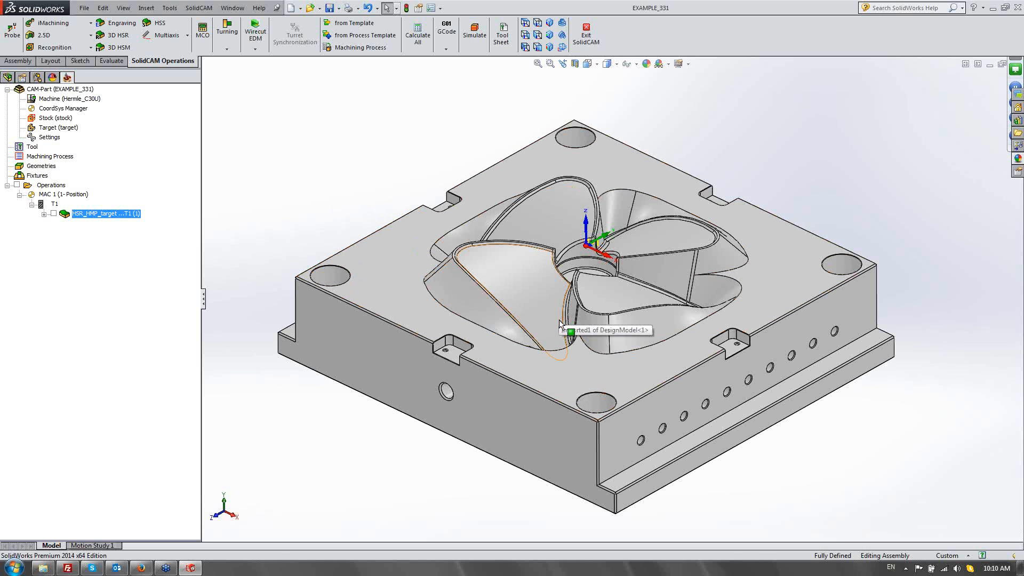
scroll(555, 331, "down", 5)
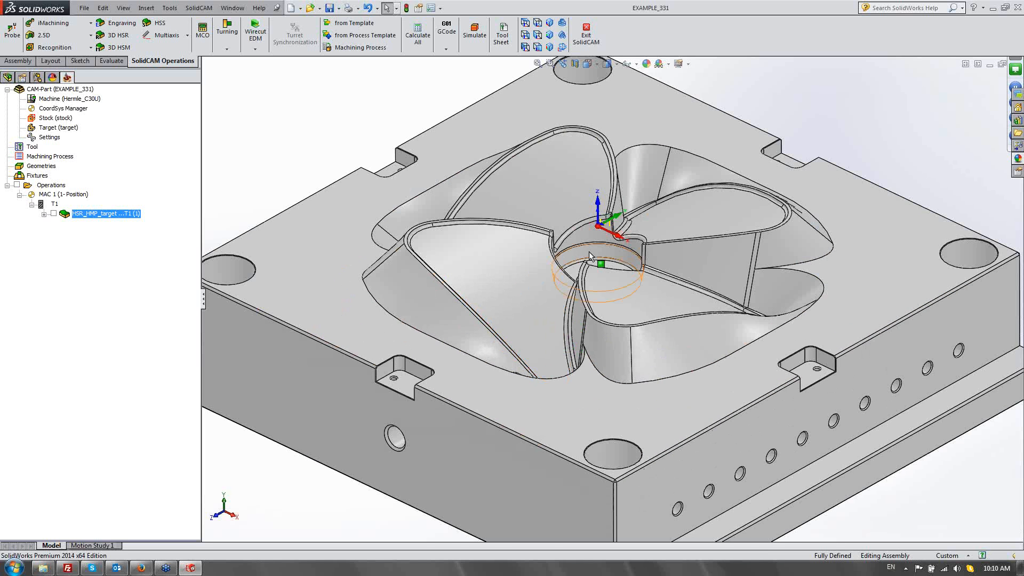
middle_click_drag(589, 251, 587, 368)
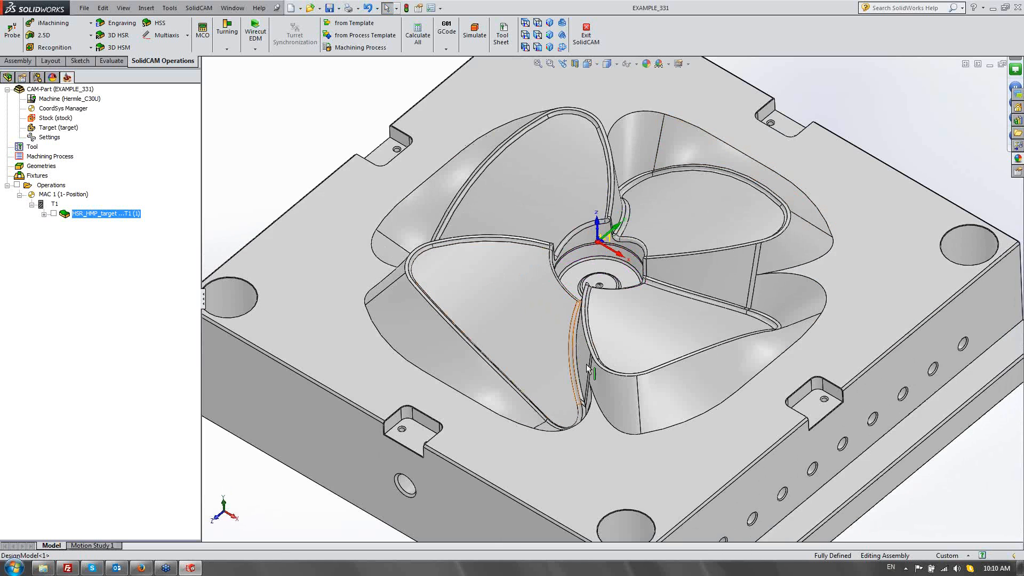
middle_click_drag(595, 328, 598, 313)
right_click(113, 214)
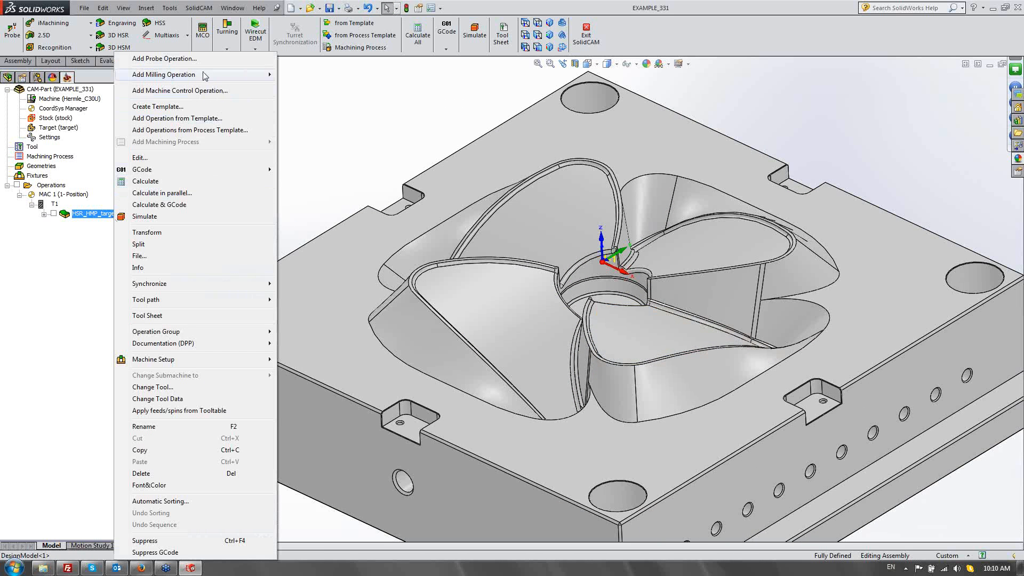
left_click(103, 215)
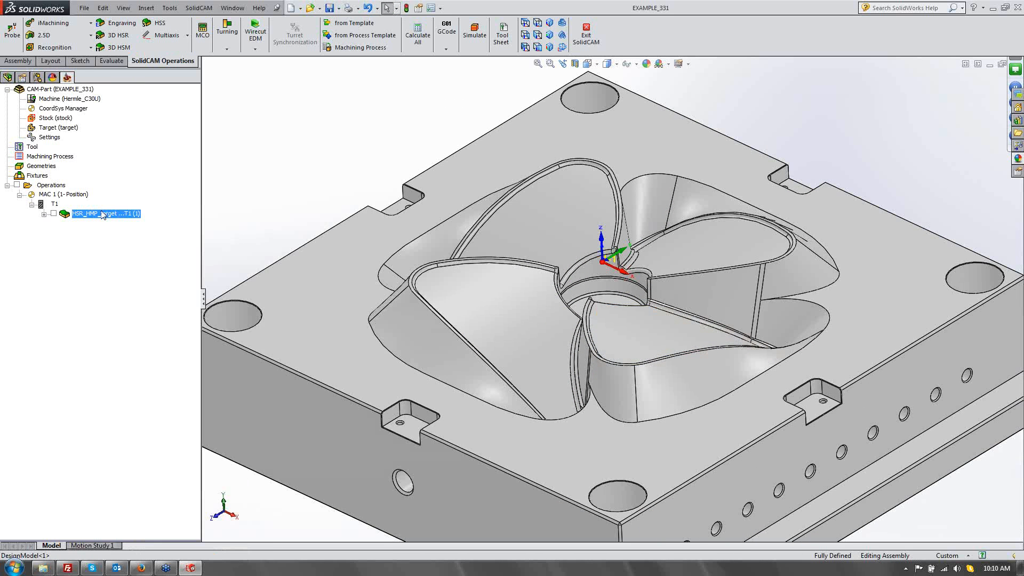
Duplicate the HM Roughing operation and change the copy's technology to Rest roughing.
double_click(103, 215)
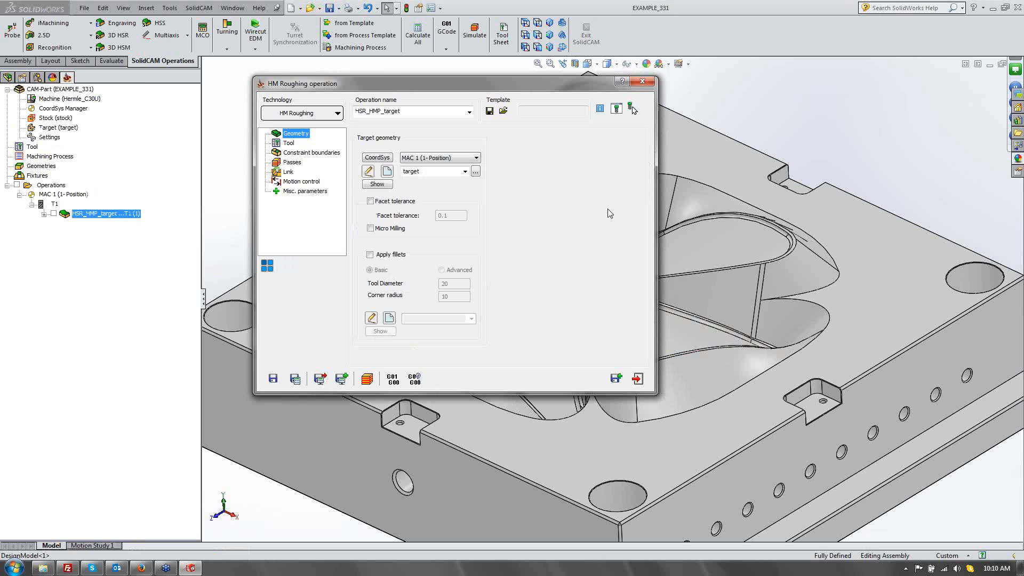
left_click(311, 114)
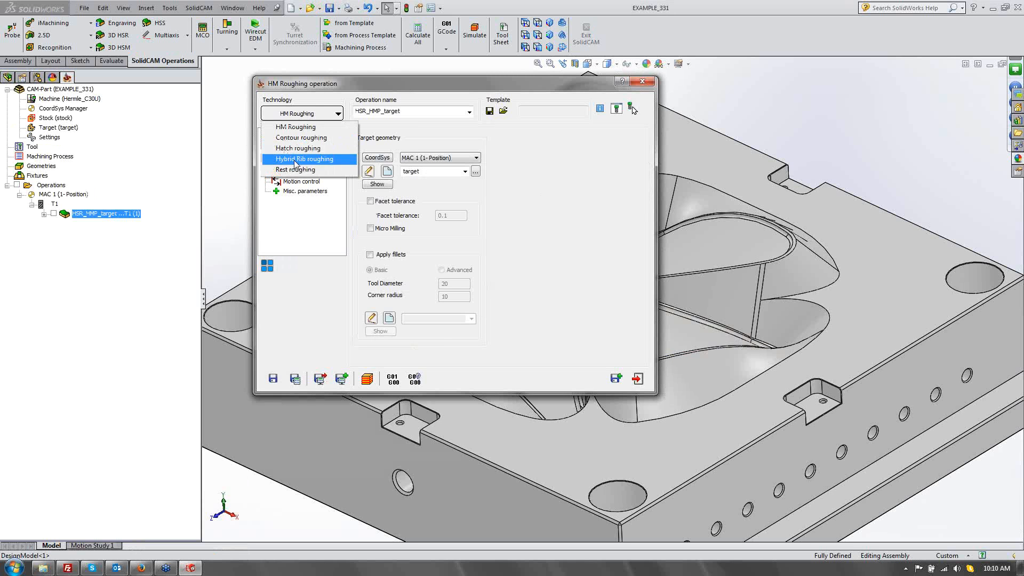
left_click(570, 234)
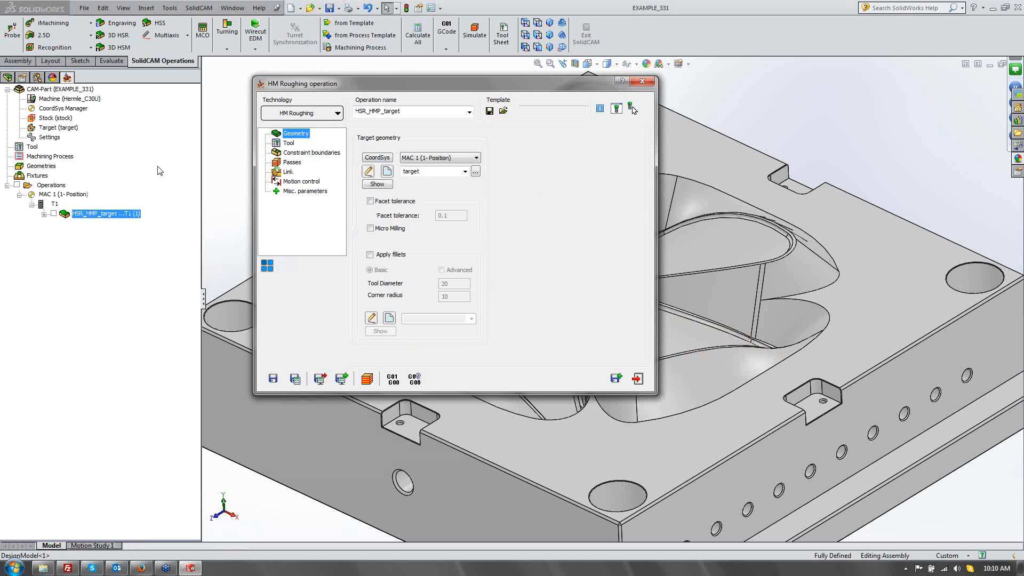
left_click(617, 380)
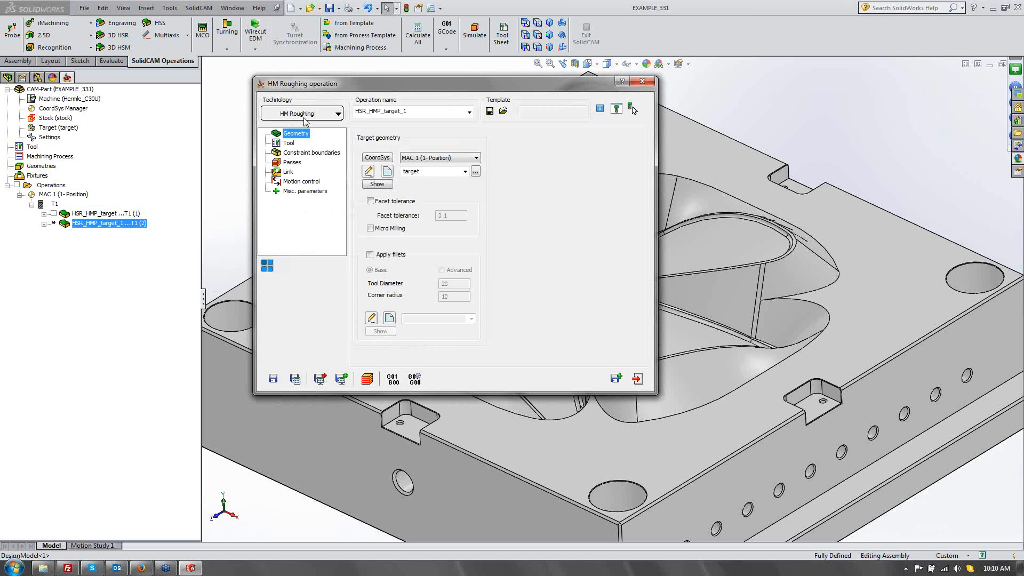
left_click(314, 113)
left_click(293, 169)
Assign the rest roughing operation a new ball nose mill with 16 mm diameter and 120 mm total length.
left_click(289, 143)
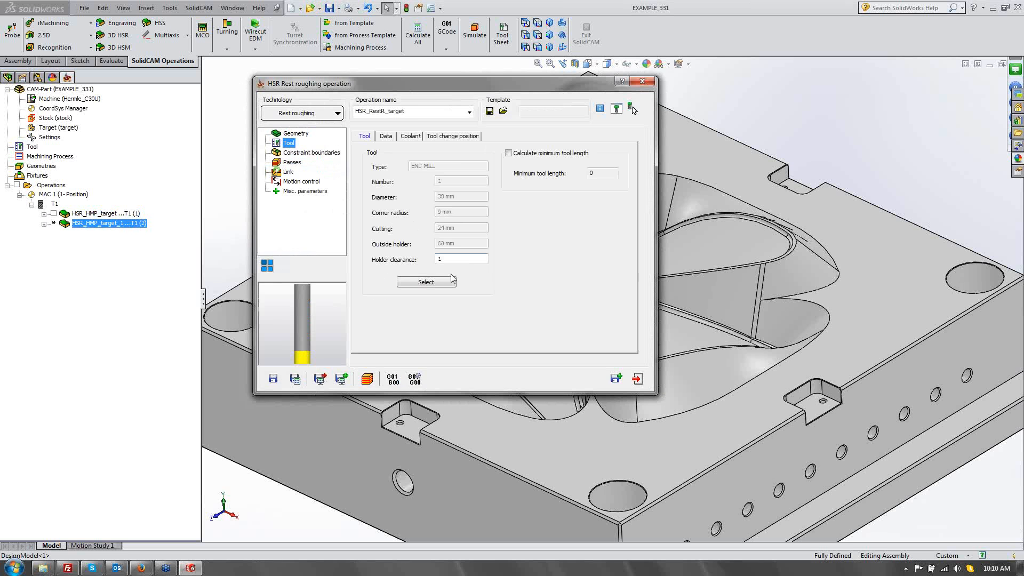
left_click(431, 283)
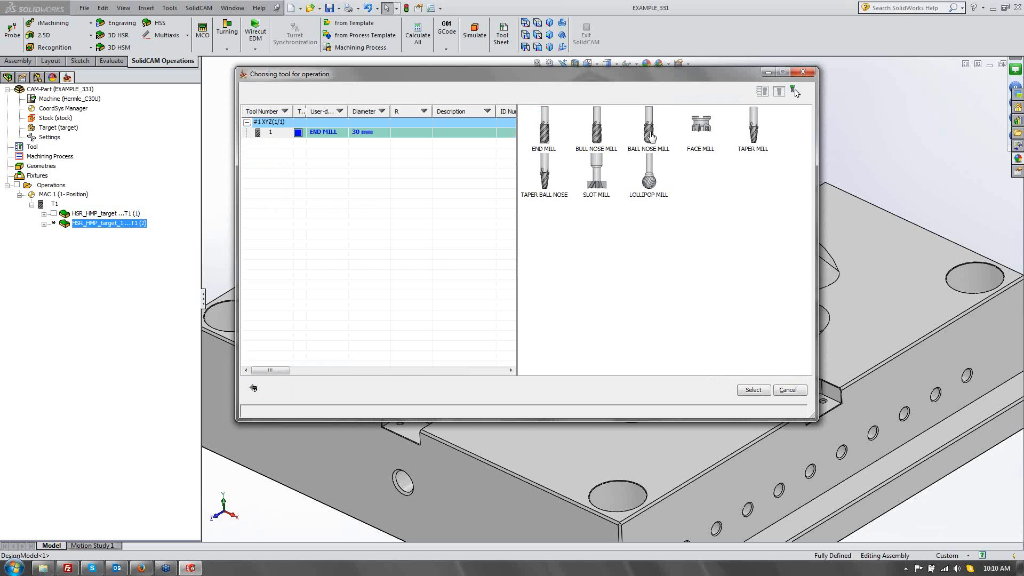
left_click(649, 133)
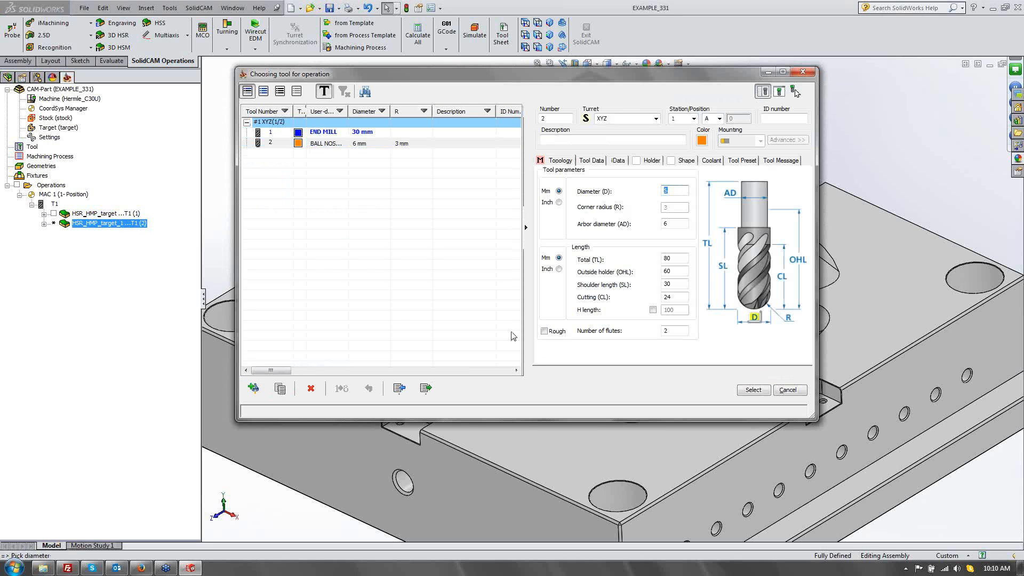
type("16")
key("Tab")
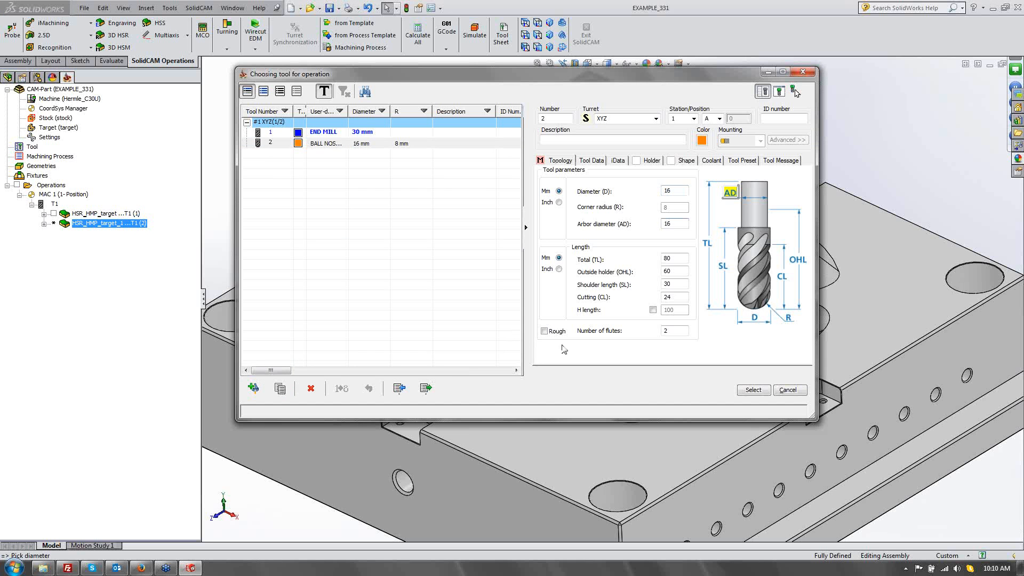
left_click(682, 259)
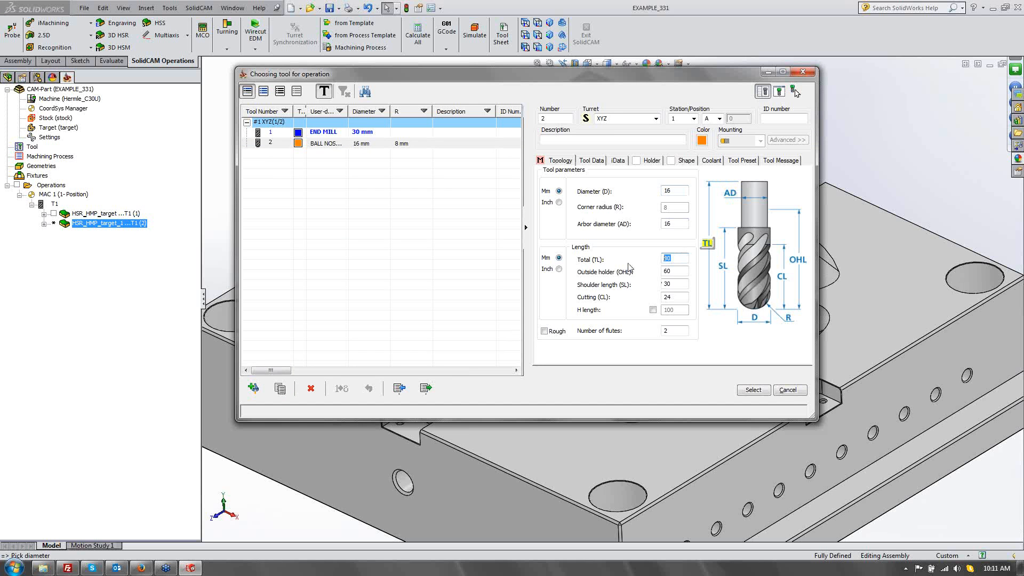
type("120")
key("Tab")
left_click(751, 391)
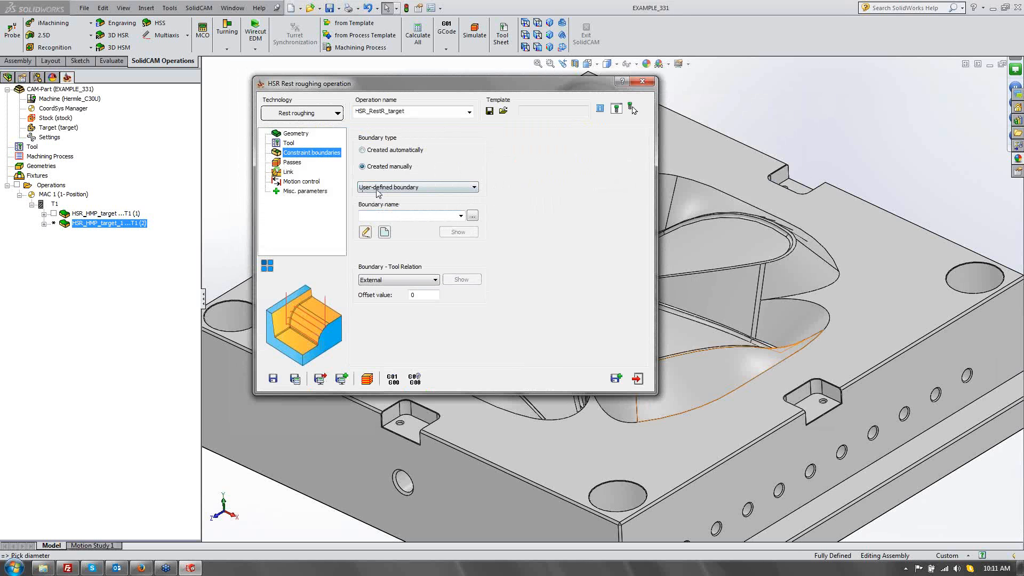
Define a user-defined boundary as a constant-Z chain around the upper edge of the fan-blade cavity and accept the geometry.
left_click(384, 233)
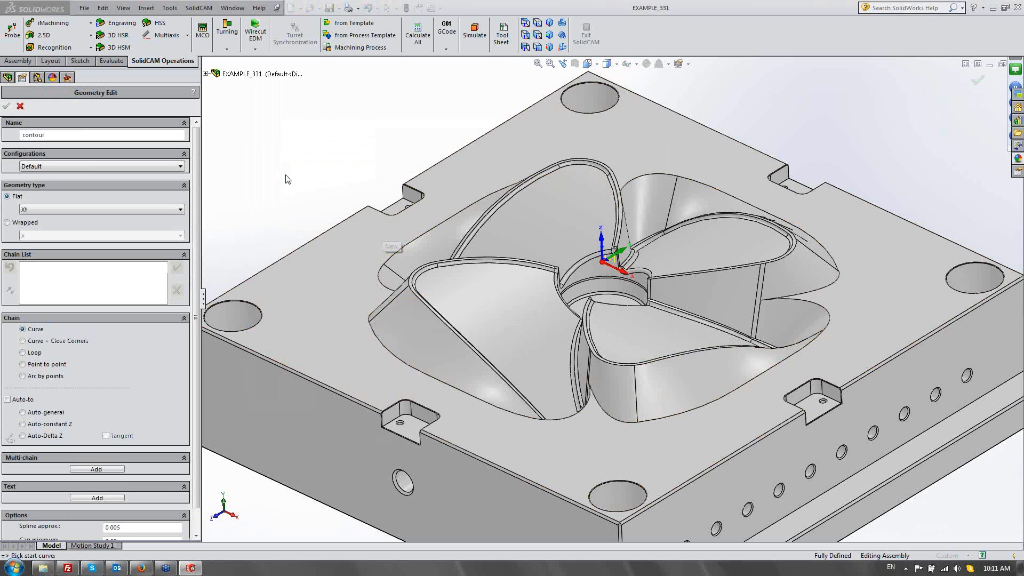
left_click(430, 374)
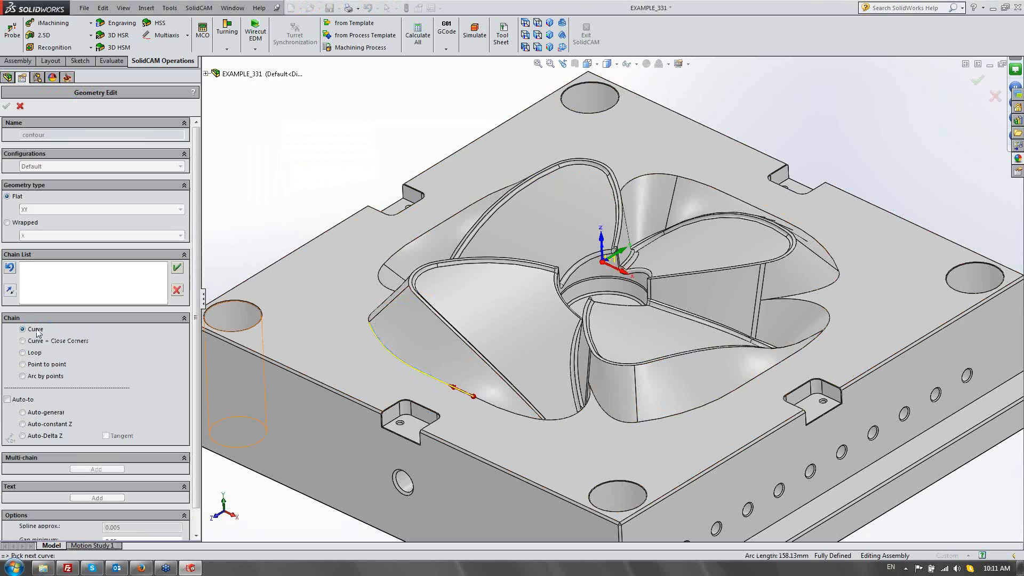
left_click(50, 424)
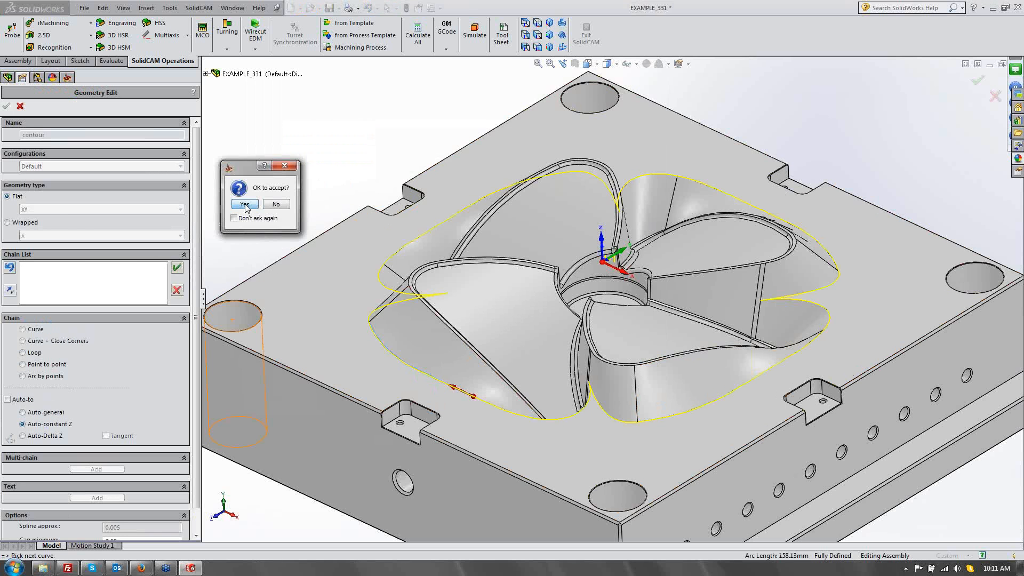
left_click(247, 208)
left_click(7, 107)
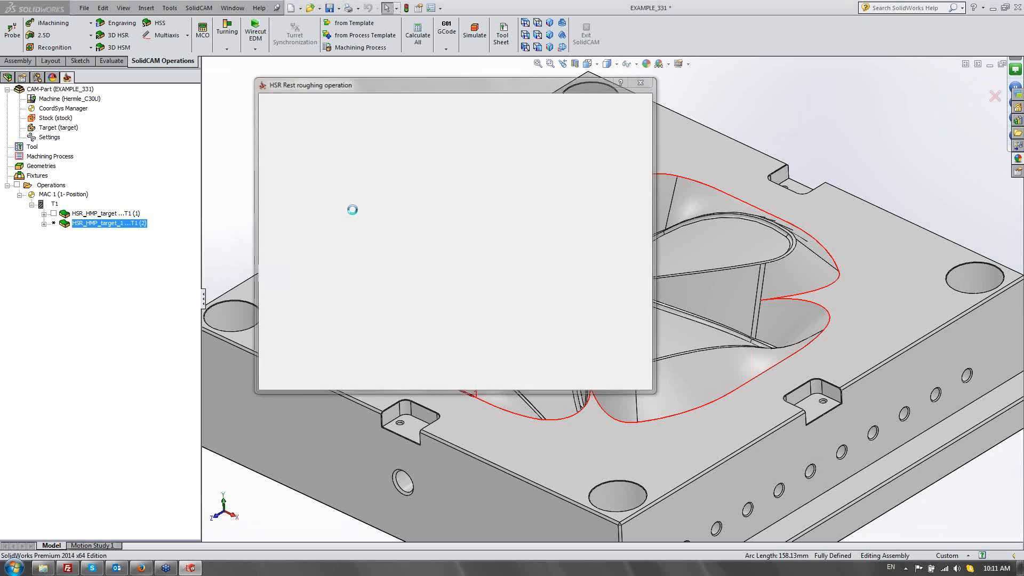
Set the rest roughing passes to a step down of 1 and a minimum offset of 3, and try to save and calculate.
left_click(291, 162)
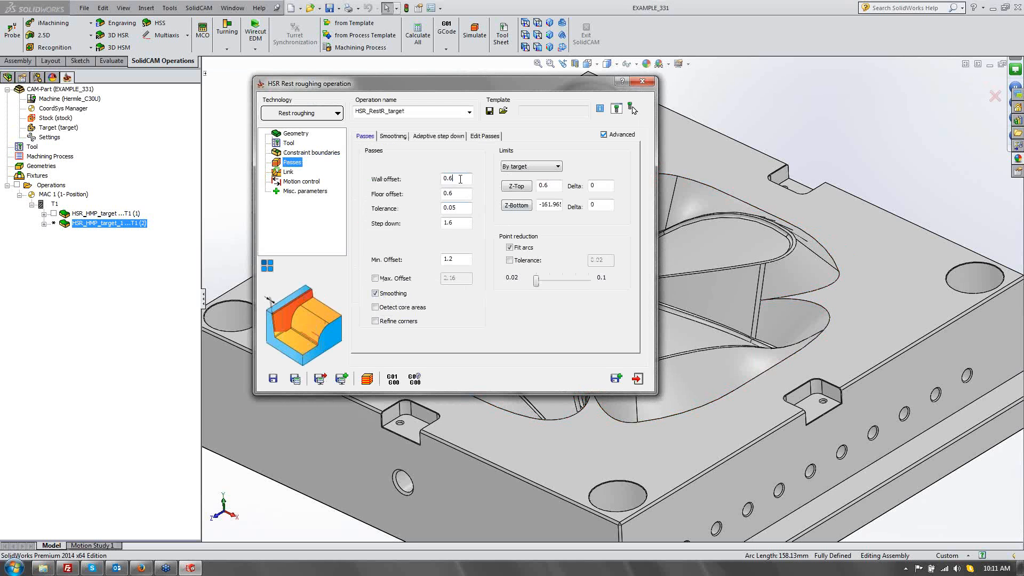
key("Tab")
key("Tab")
key("Tab")
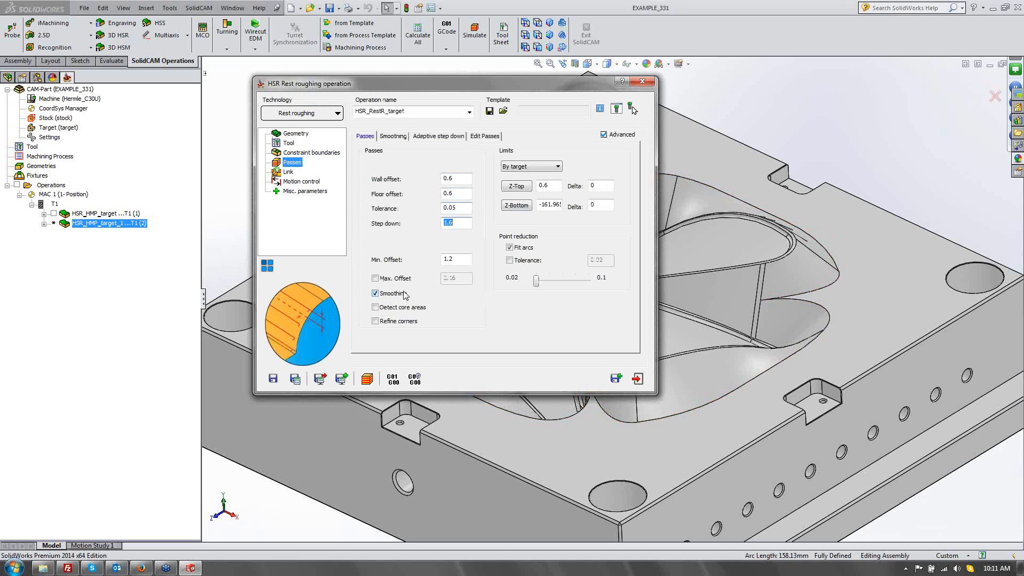
type("1")
key("Tab")
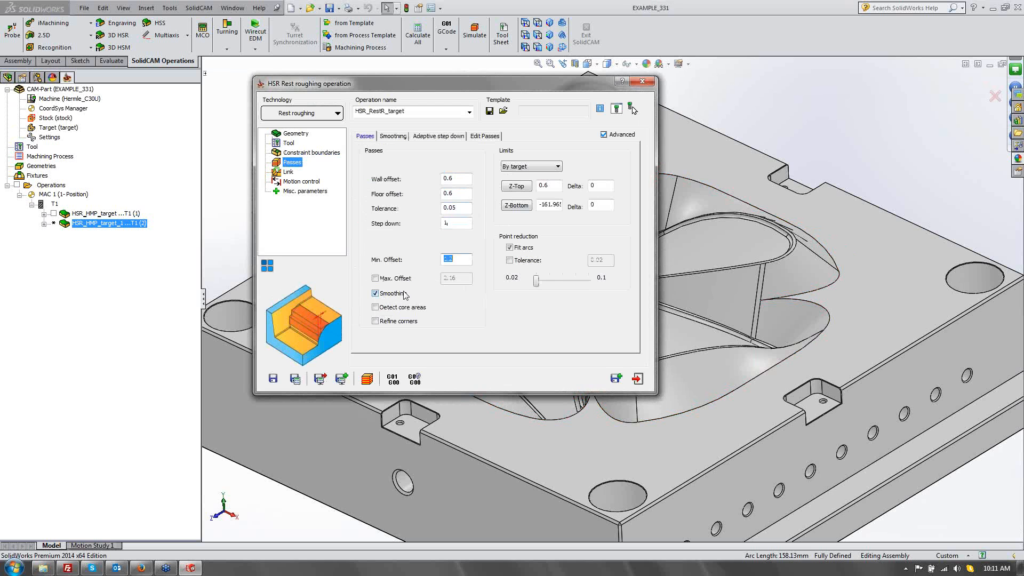
type("3")
key("Tab")
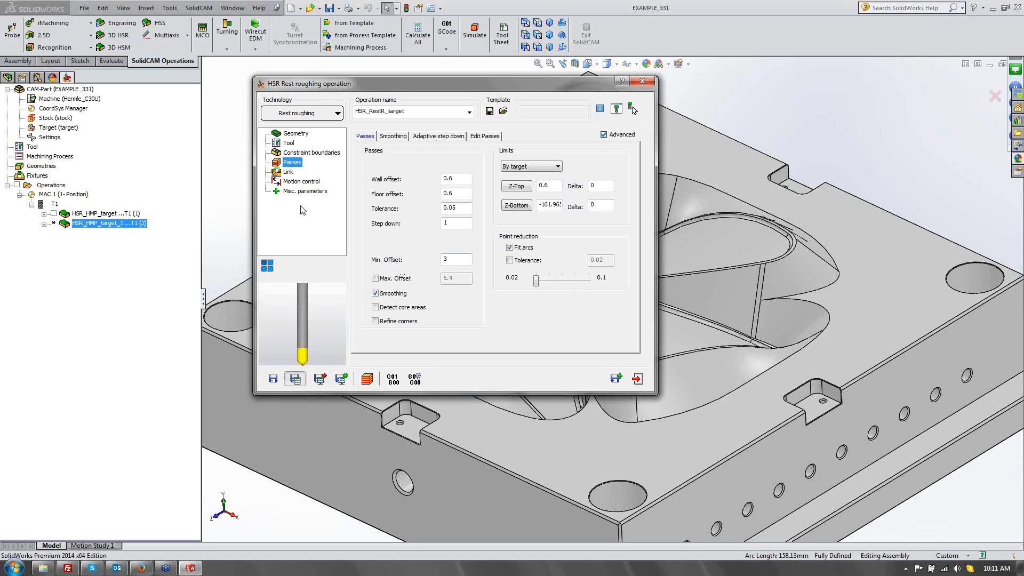
left_click(295, 378)
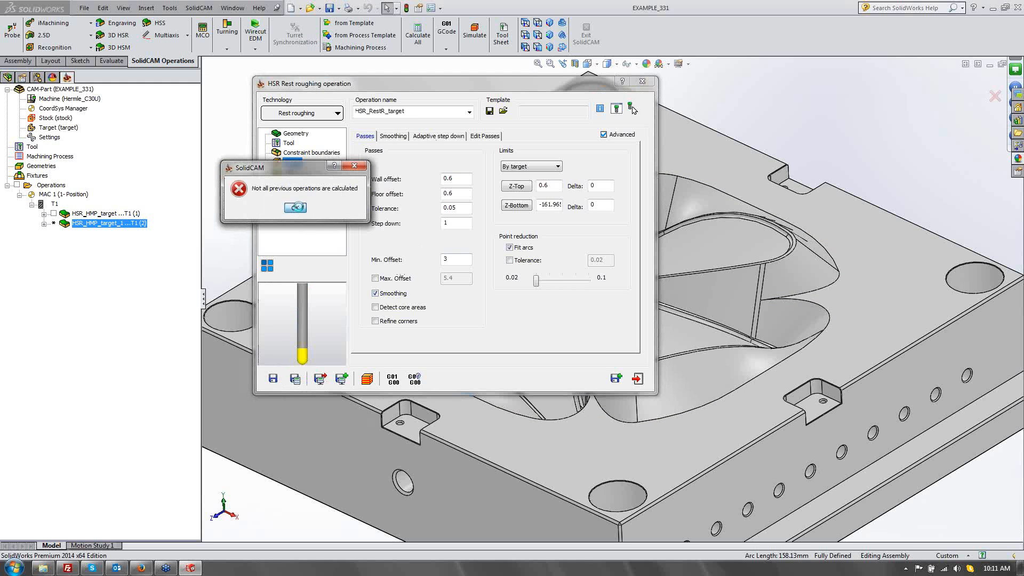
left_click(295, 208)
Define the rest roughing stock by selected operations, based on HSR_HMP_target, and save and calculate the operation.
left_click(480, 136)
left_click(427, 197)
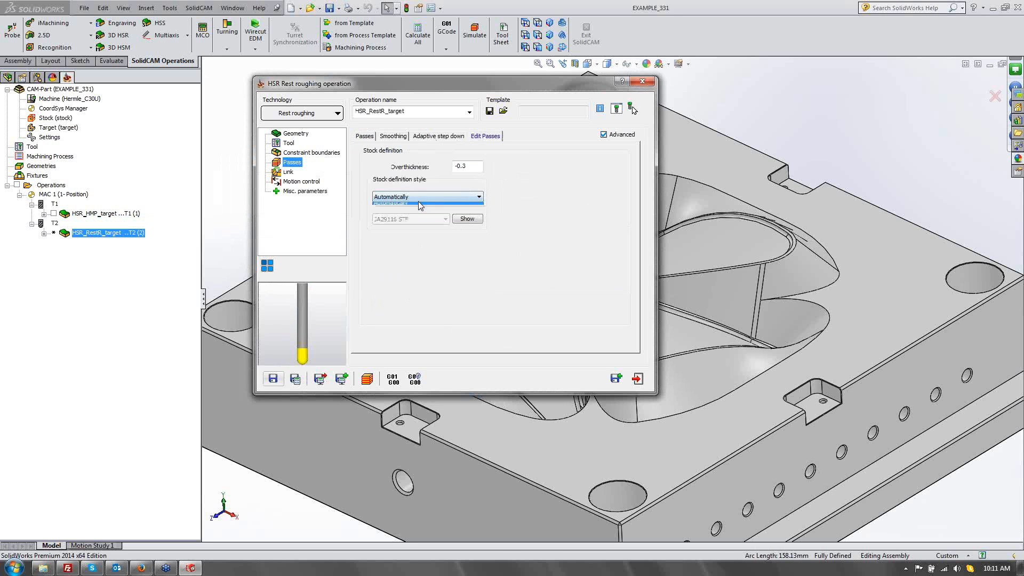
left_click(416, 210)
left_click(541, 188)
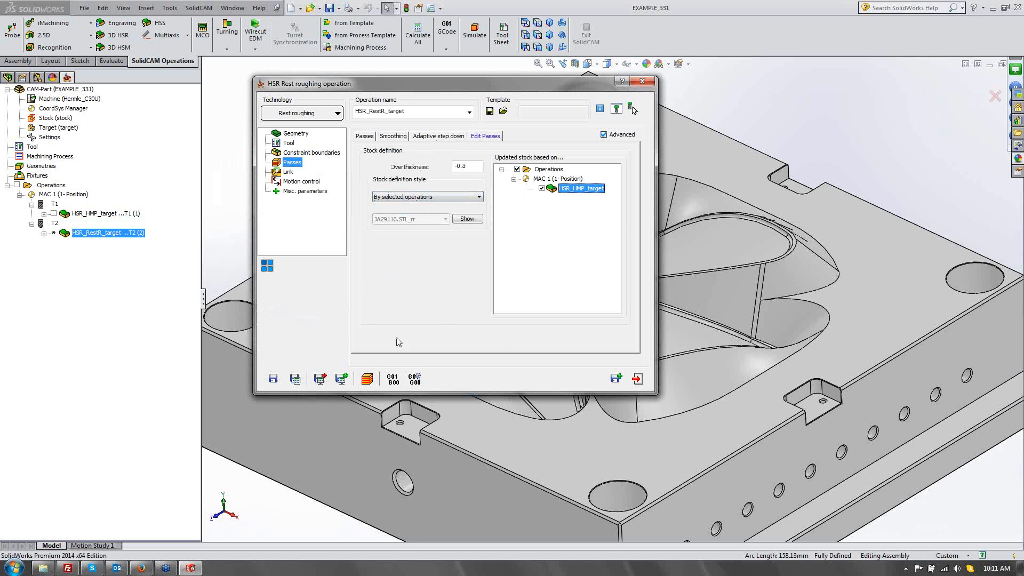
left_click(295, 379)
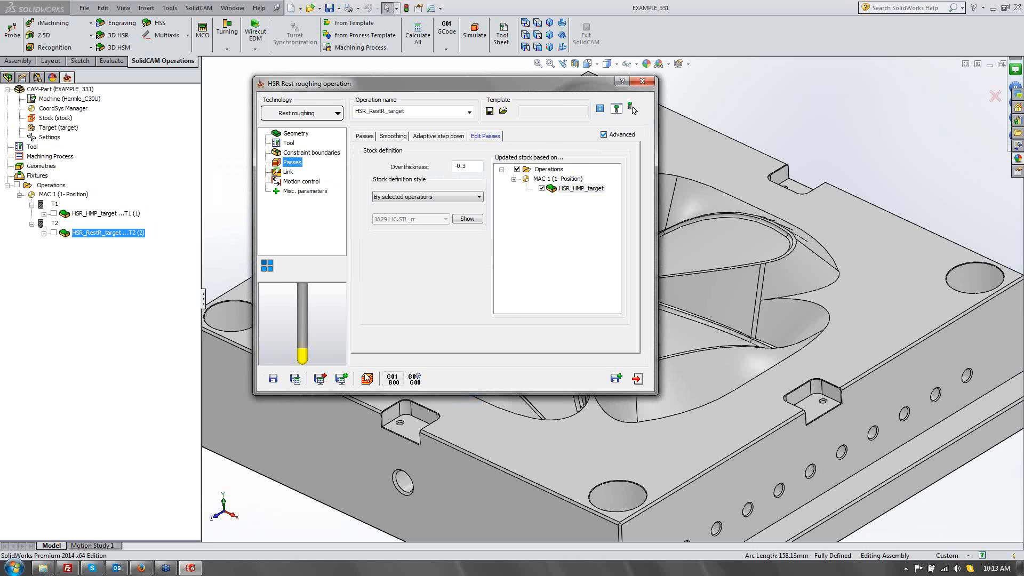
Simulate the rest roughing toolpath in Host CAD mode, and exit the simulation and the operation.
left_click(367, 378)
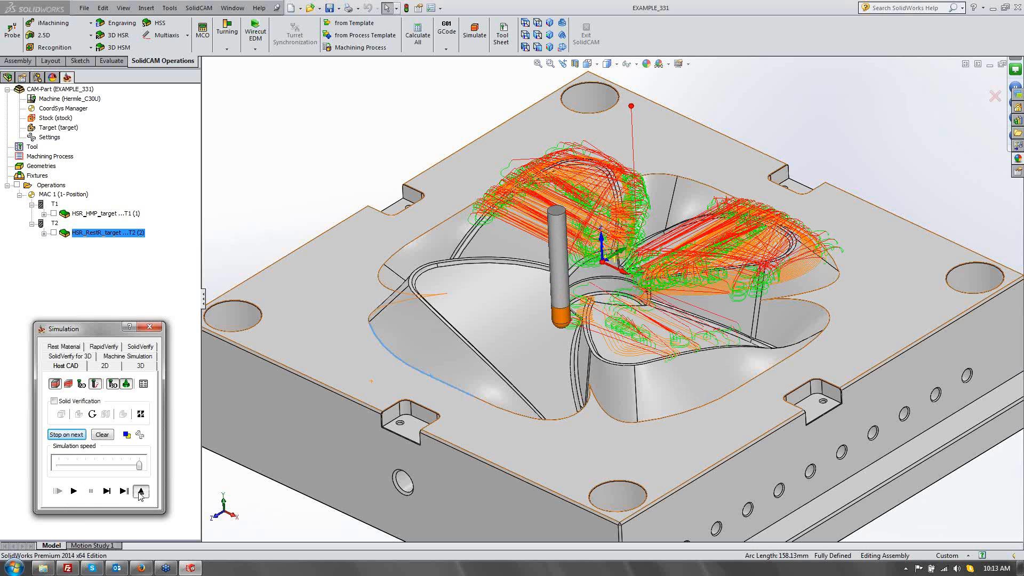
left_click(140, 491)
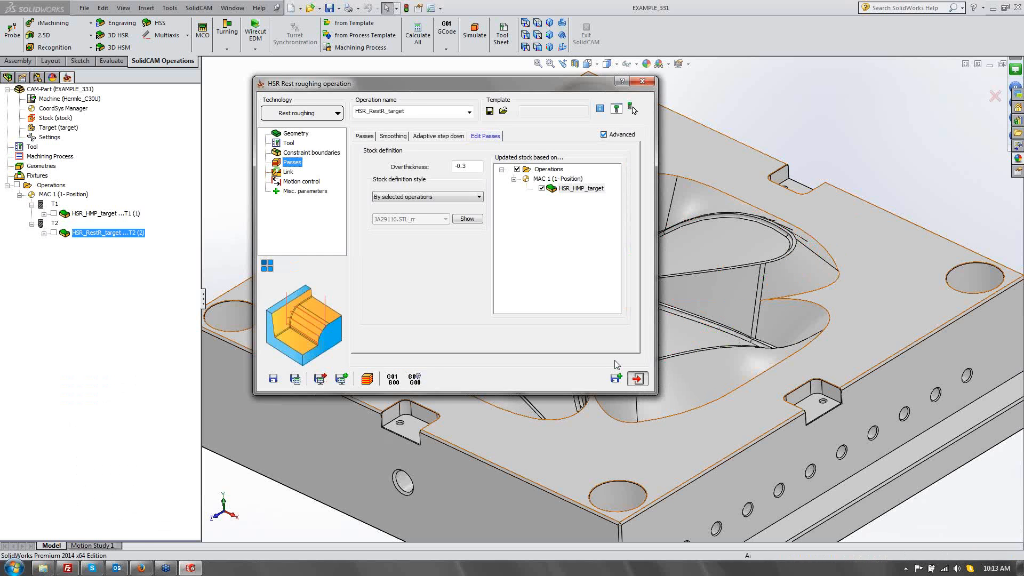
left_click(637, 379)
Add a 3D HSM milling operation after the rest roughing operation and set its technology to Parallel pencil milling.
right_click(126, 233)
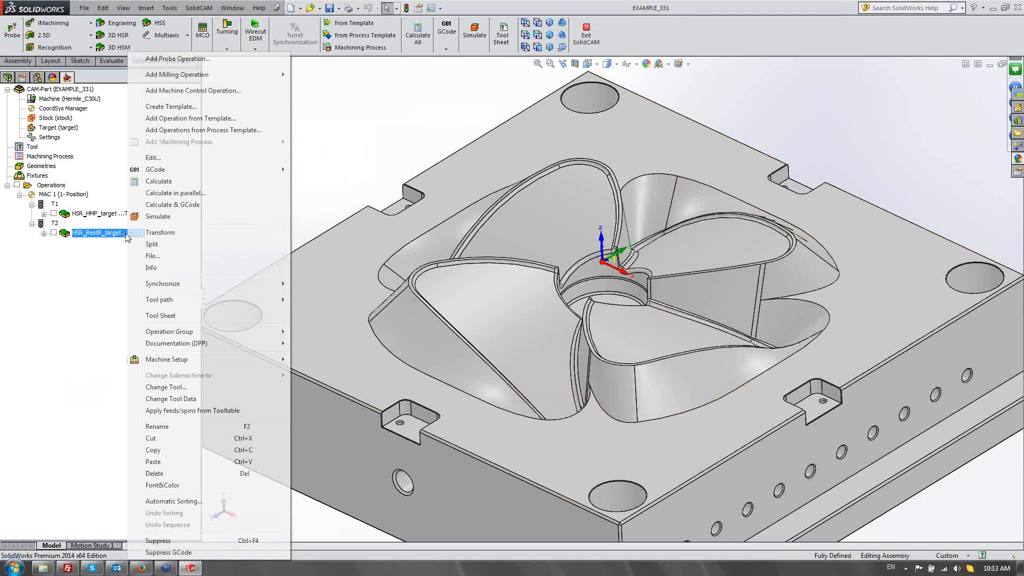
mouse_move(207, 75)
left_click(322, 315)
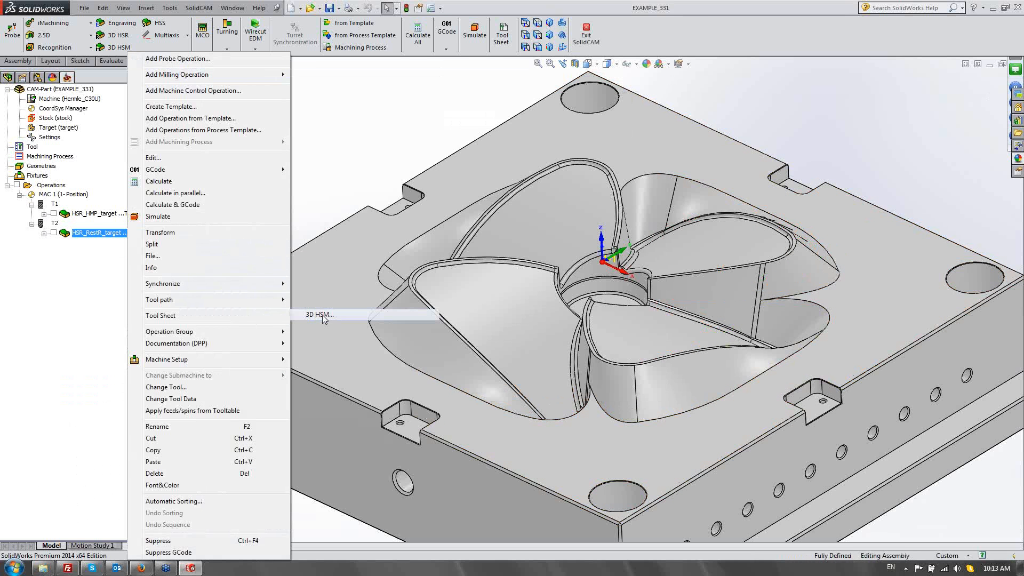
left_click(269, 122)
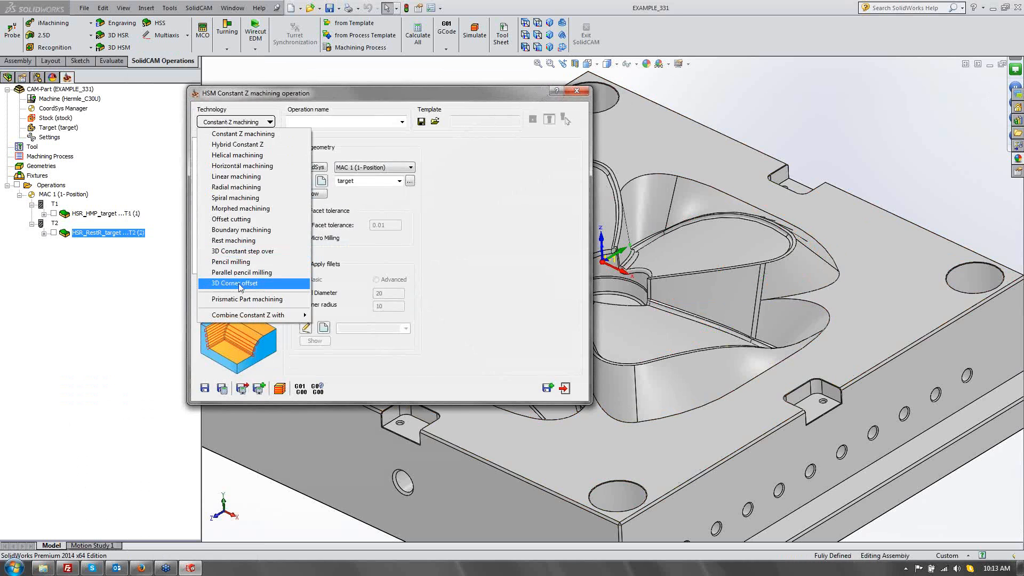
left_click(235, 273)
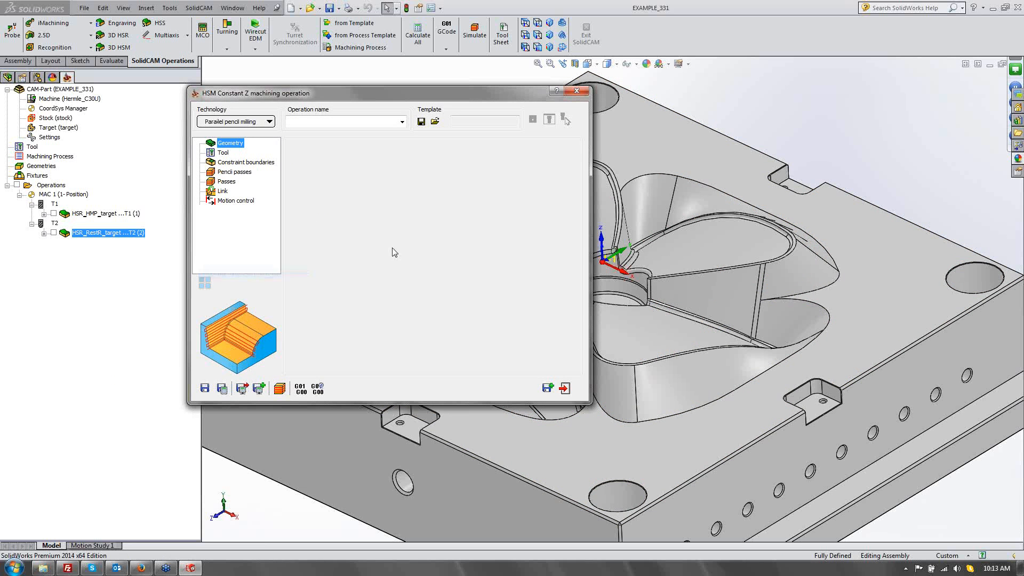
Assign the parallel pencil milling operation a new ball nose mill with 10 mm diameter and 120 mm total length.
left_click(223, 152)
left_click(377, 291)
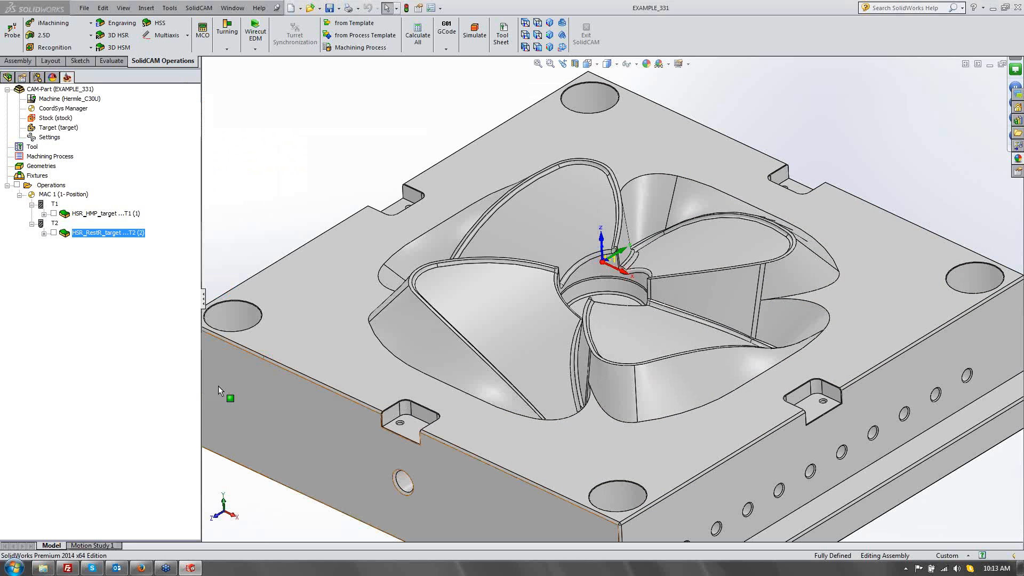
left_click(253, 389)
left_click(649, 133)
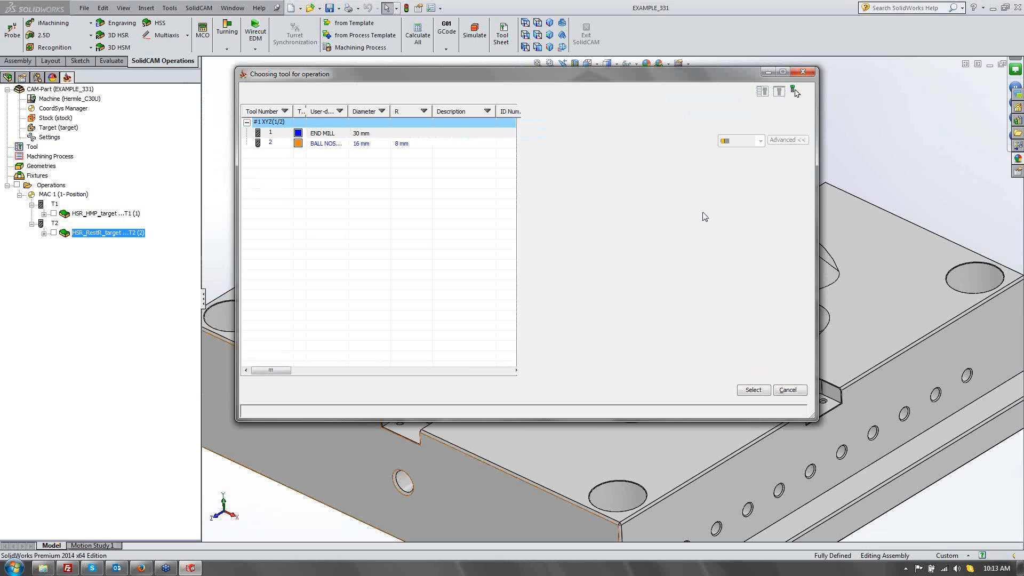
double_click(673, 191)
type("10")
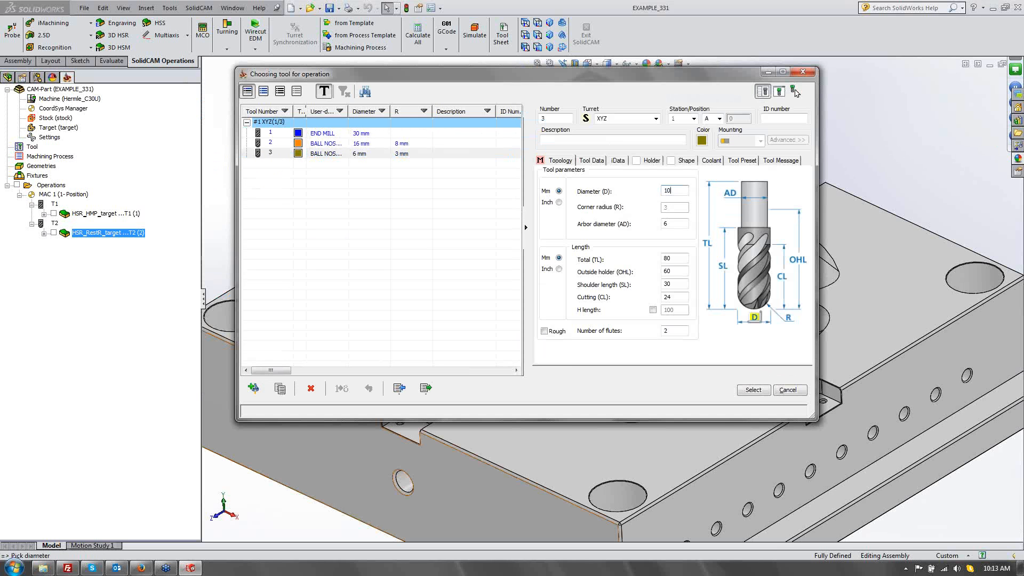
key("Tab")
double_click(673, 258)
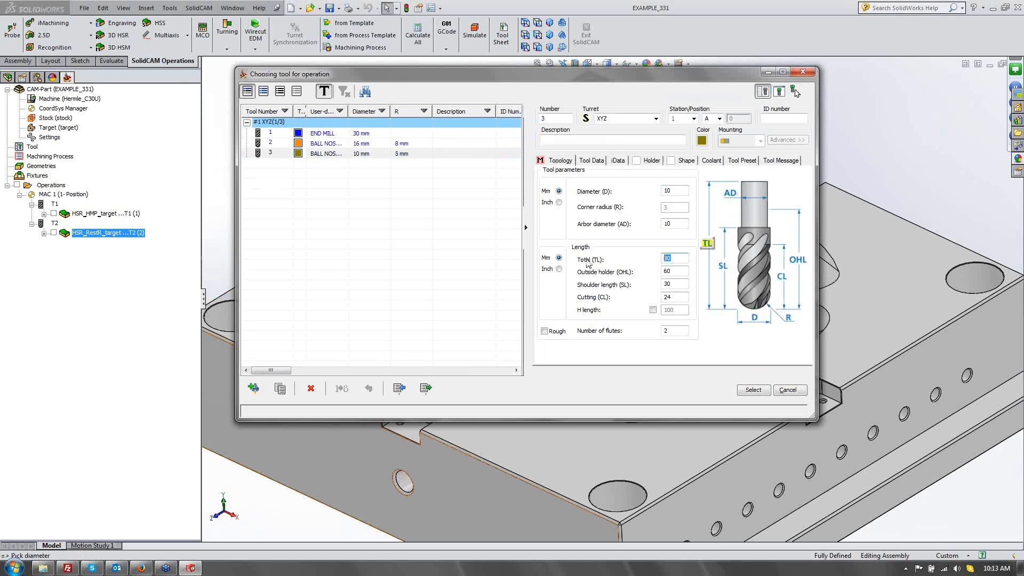
type("120")
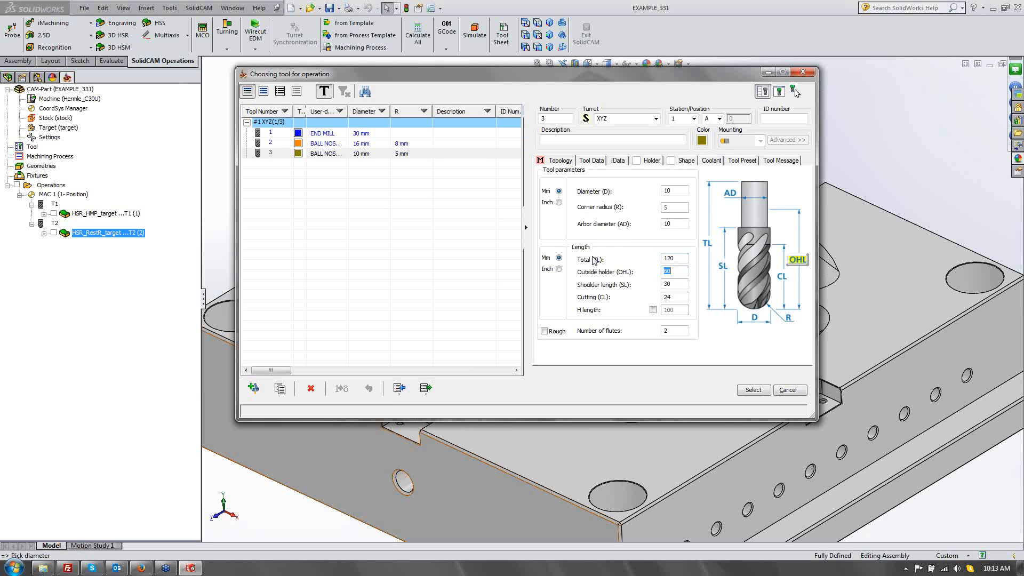
left_click(752, 391)
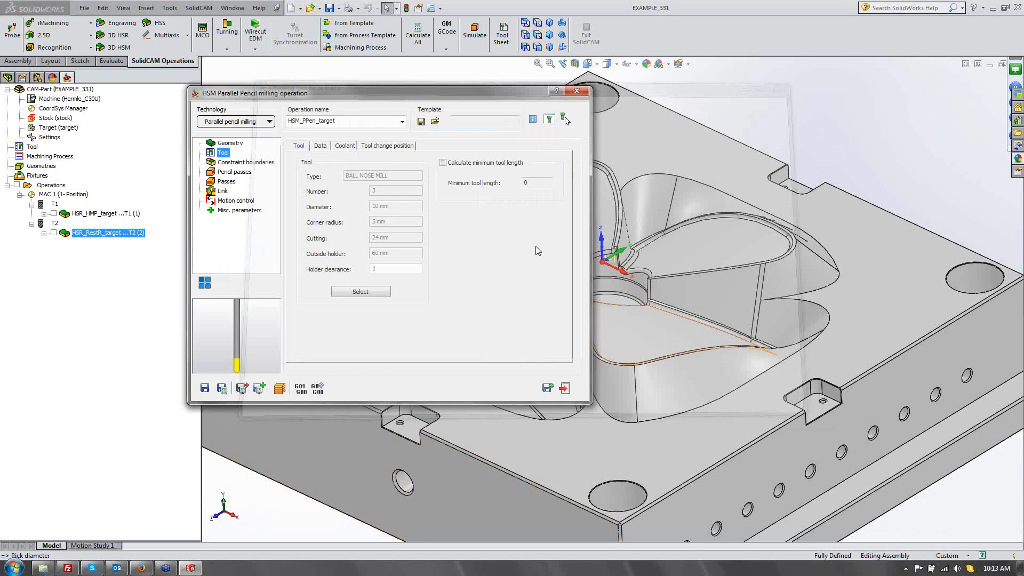
Set the wall offset of the pencil passes to 0.3.
left_click(256, 163)
left_click(239, 172)
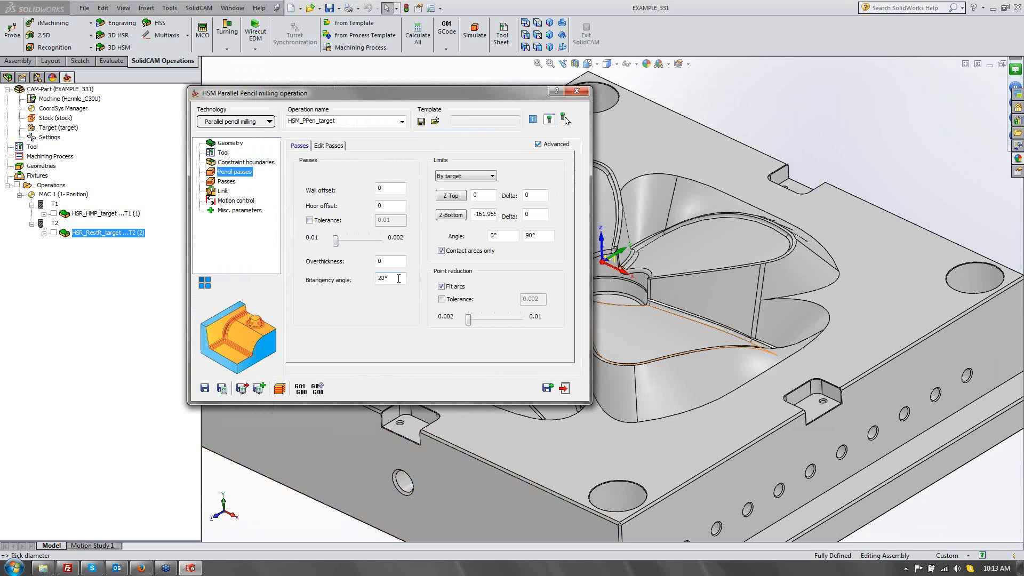
left_click(395, 189)
type(".3")
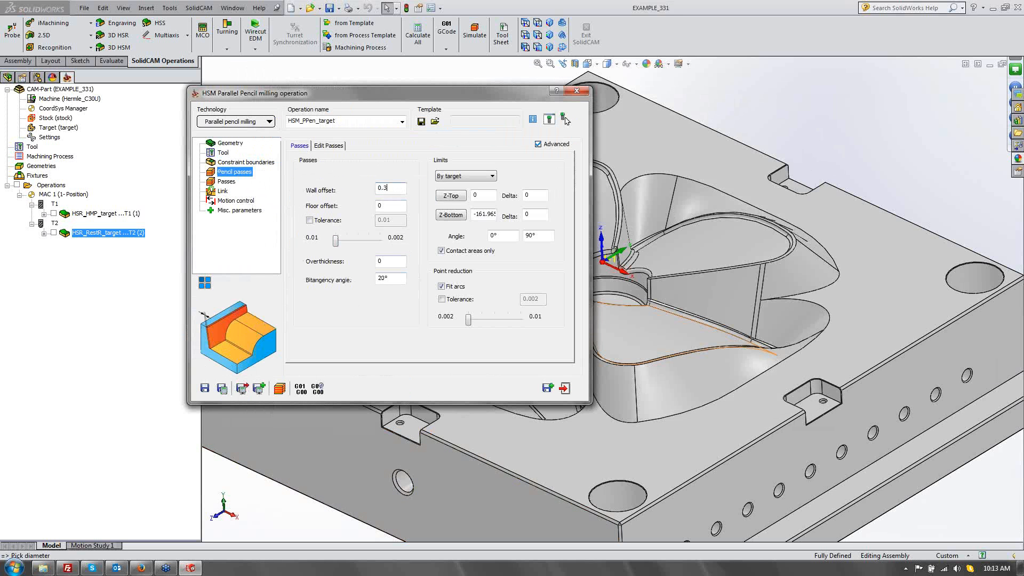
key("Tab")
key("Tab")
key("Tab")
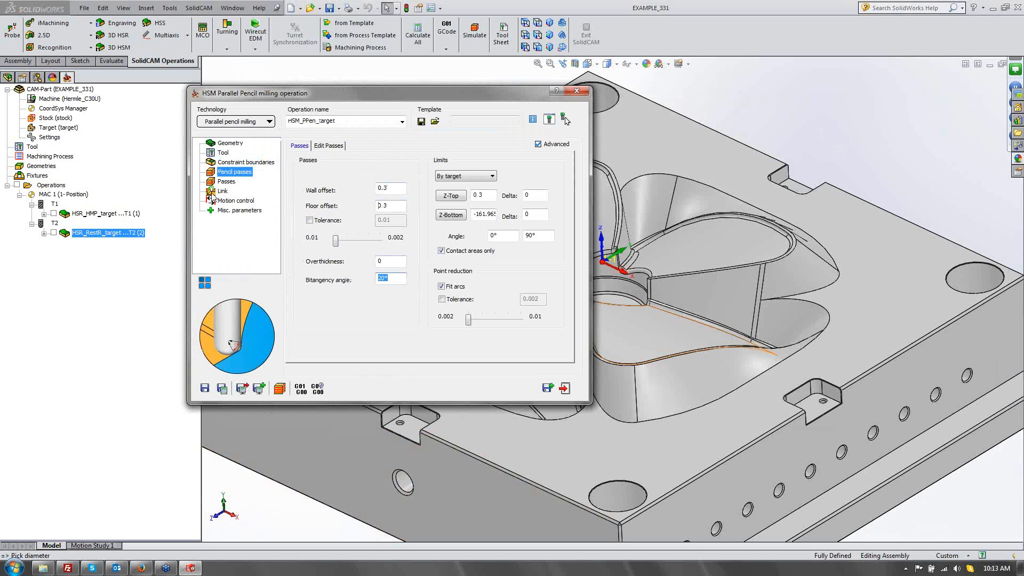
Set the passes to 0.2 horizontal and vertical step over with offsets limited to 10, and save and calculate the operation.
left_click(226, 181)
key("Tab")
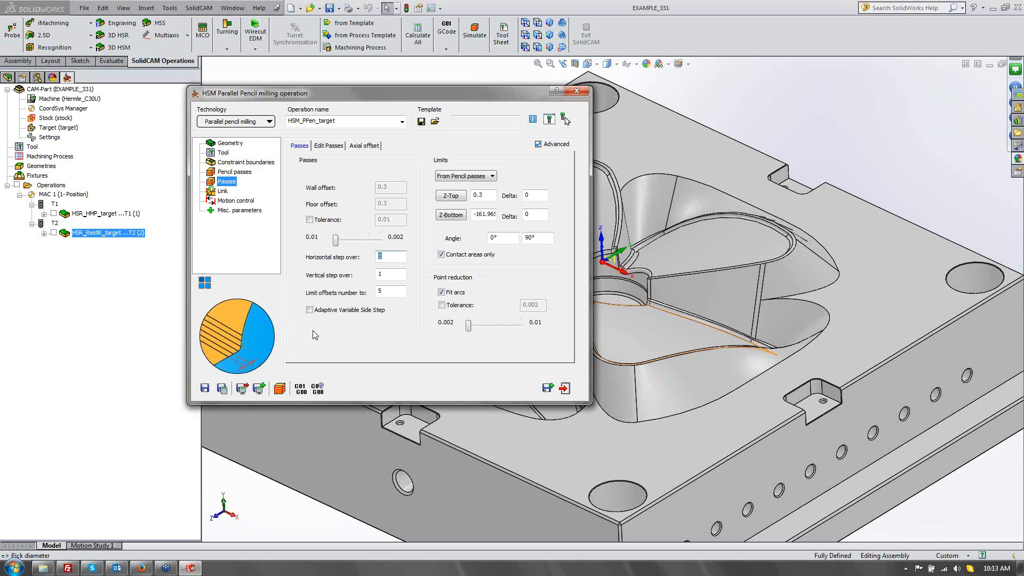
type("0.2")
key("Tab")
type("0.2")
key("Tab")
type("10")
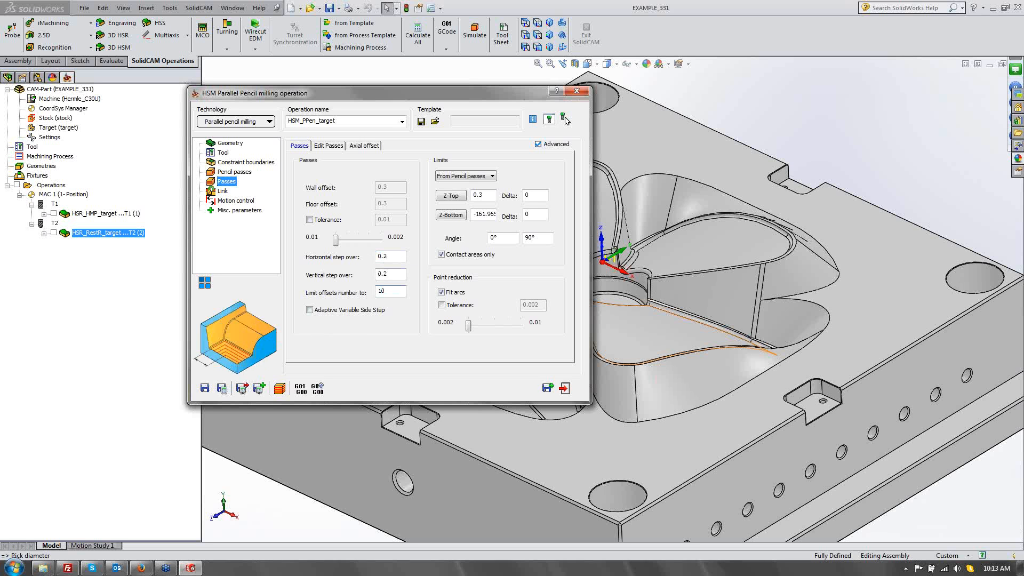
key("Tab")
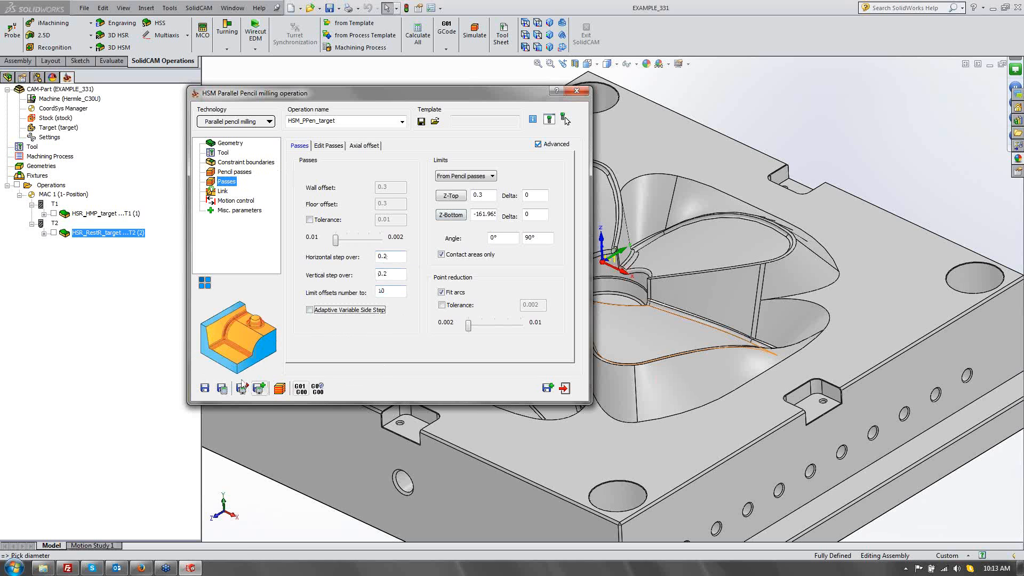
left_click(222, 388)
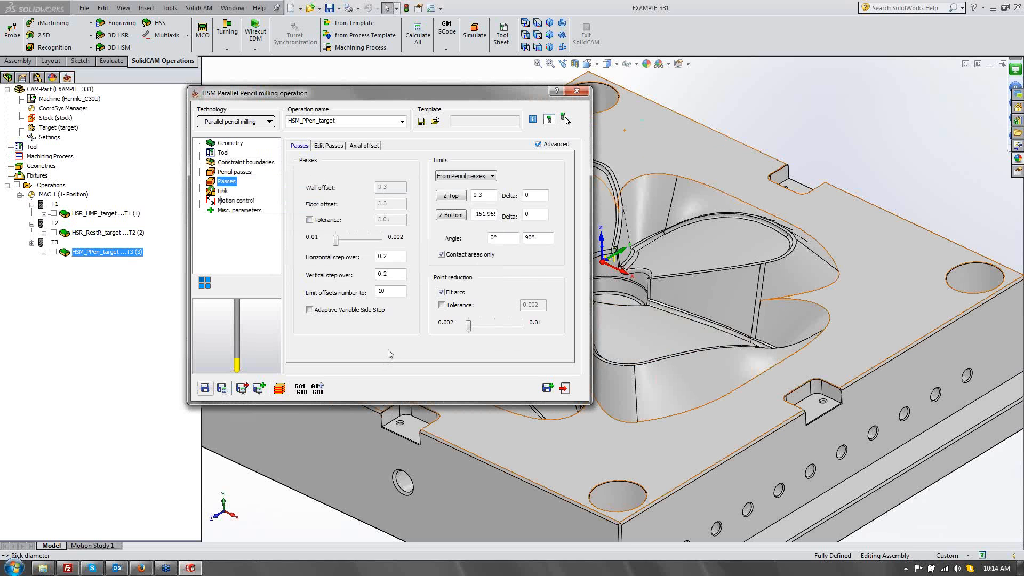
Simulate the parallel pencil milling toolpath in Host CAD mode and examine the passes along the blade edges and central hub.
left_click(280, 389)
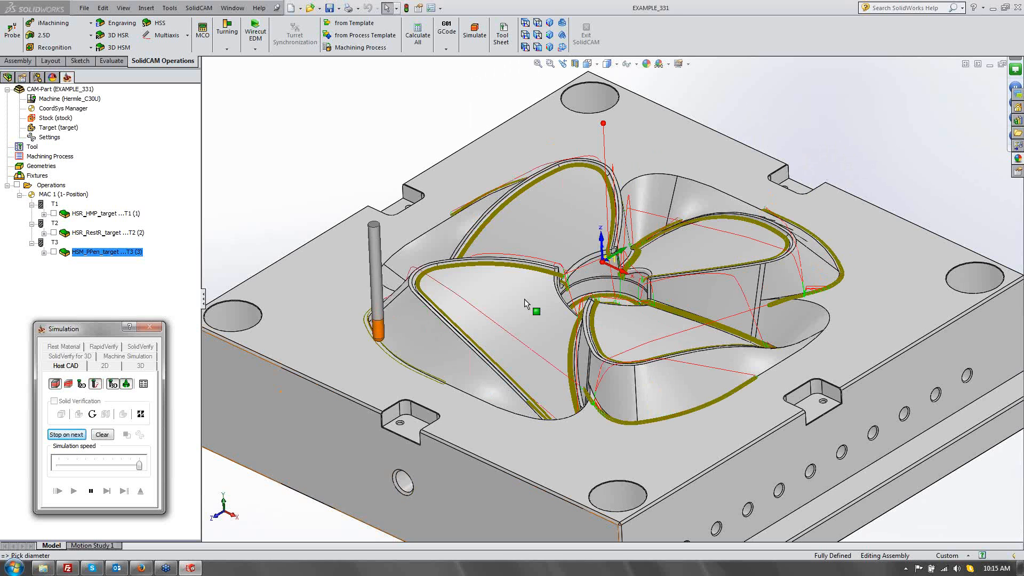
middle_click_drag(489, 354, 517, 289)
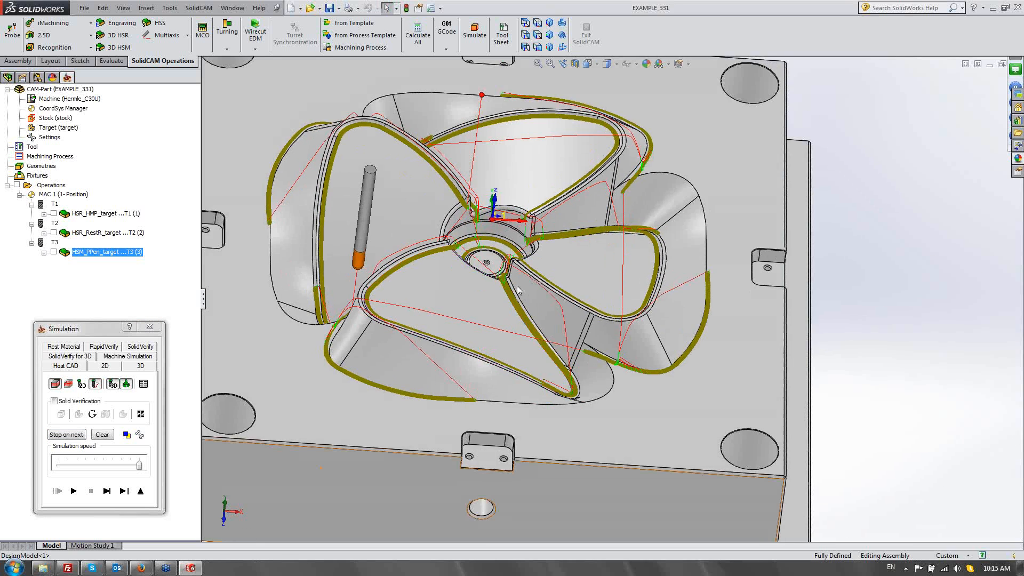
scroll(518, 290, "down", 8)
scroll(611, 160, "up", 3)
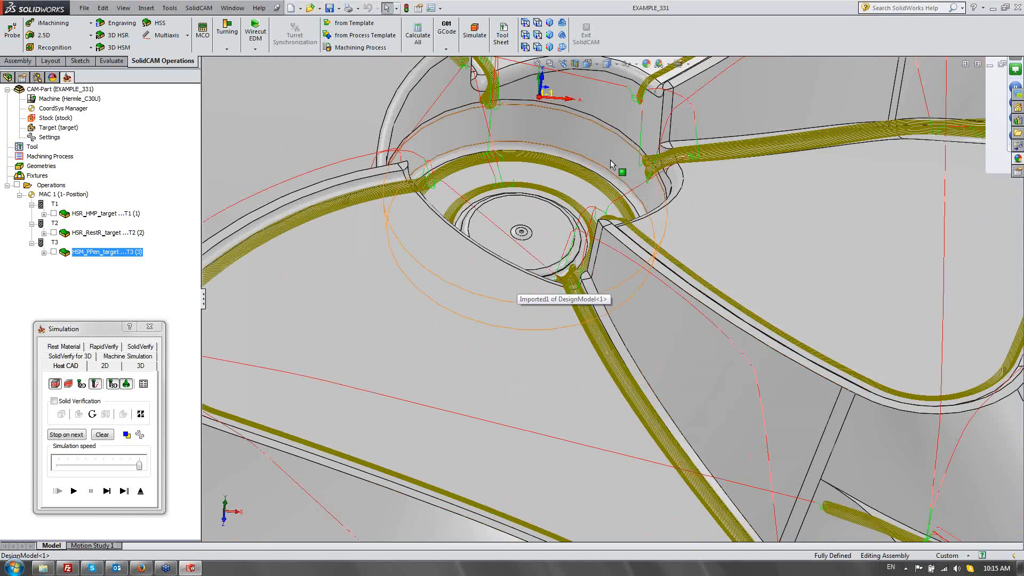
middle_click_drag(612, 159, 552, 214)
scroll(551, 214, "up", 5)
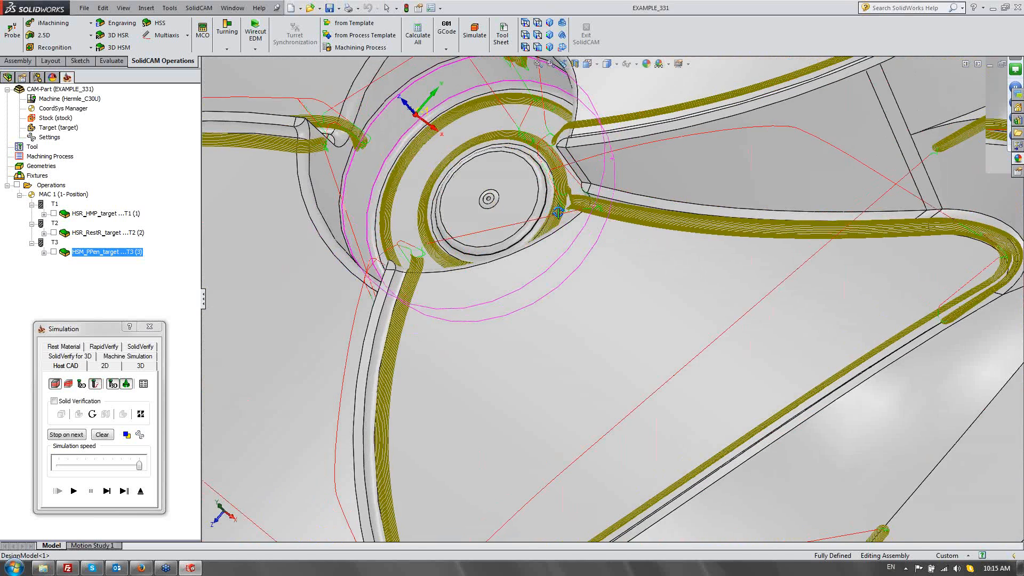
Copy the parallel pencil milling operation and switch the copy to the 3D Constant step over technology, keeping the same ball nose mill.
scroll(585, 189, "up", 3)
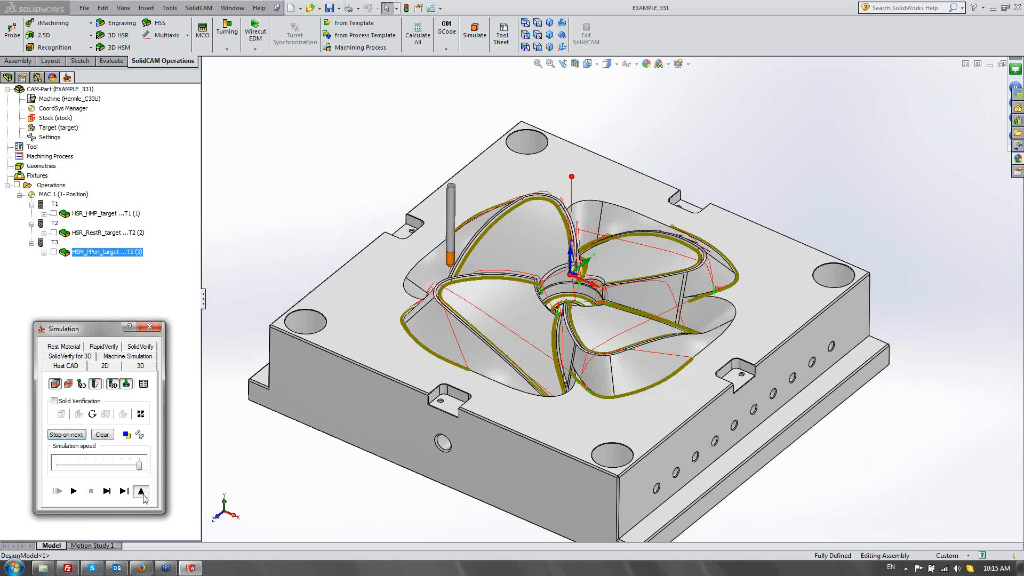
left_click(140, 490)
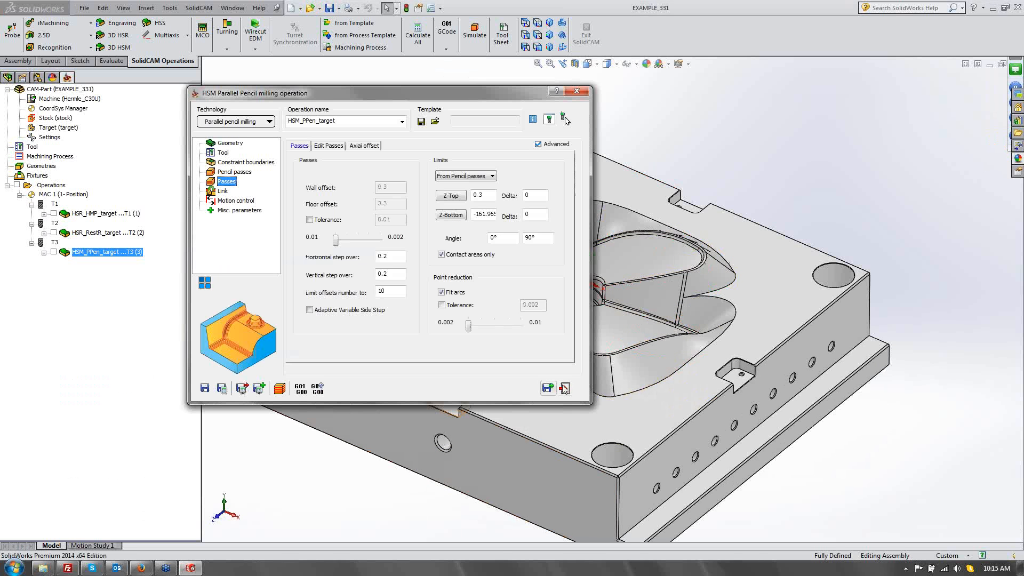
left_click(549, 389)
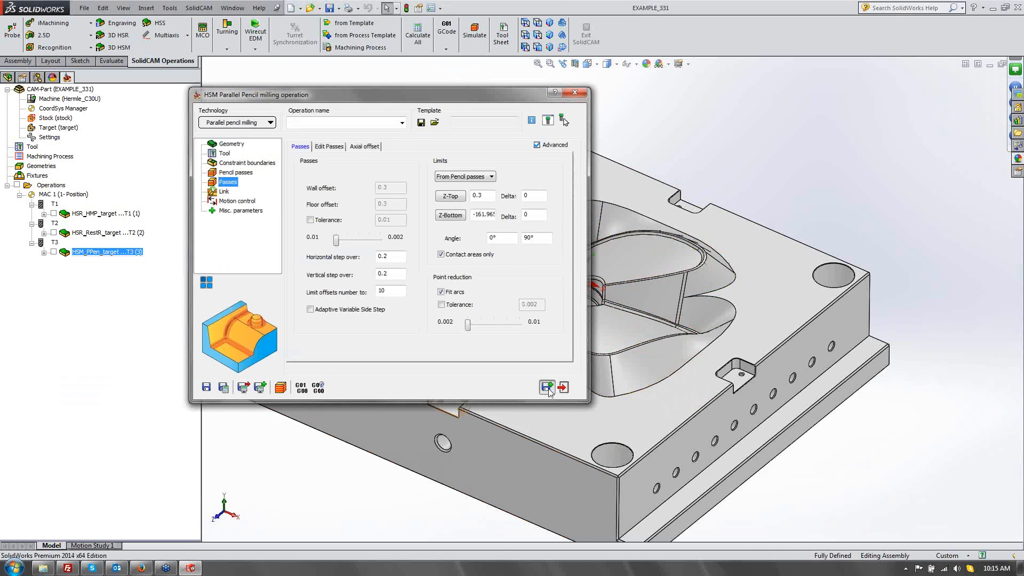
left_click(237, 121)
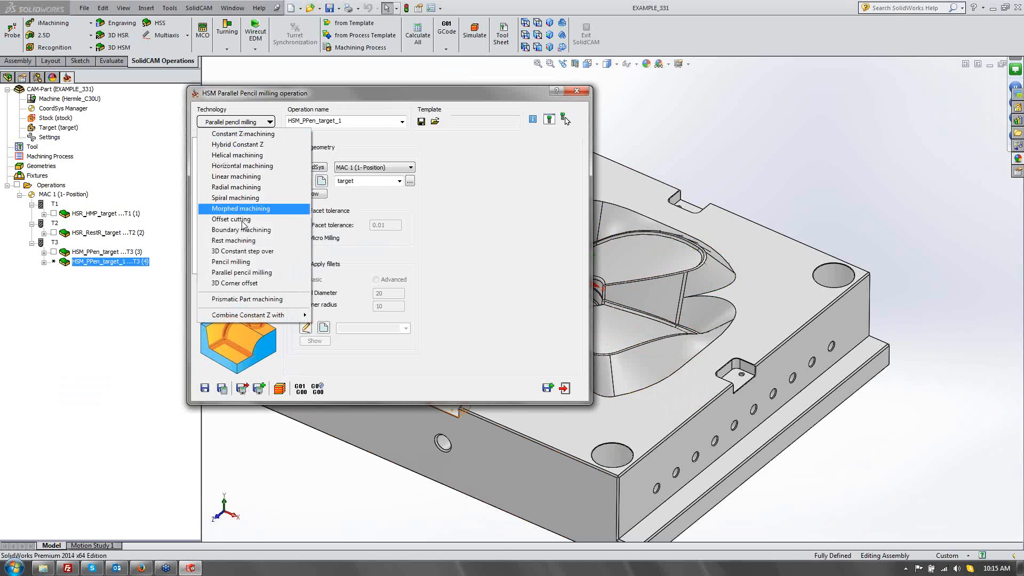
left_click(232, 251)
left_click(222, 153)
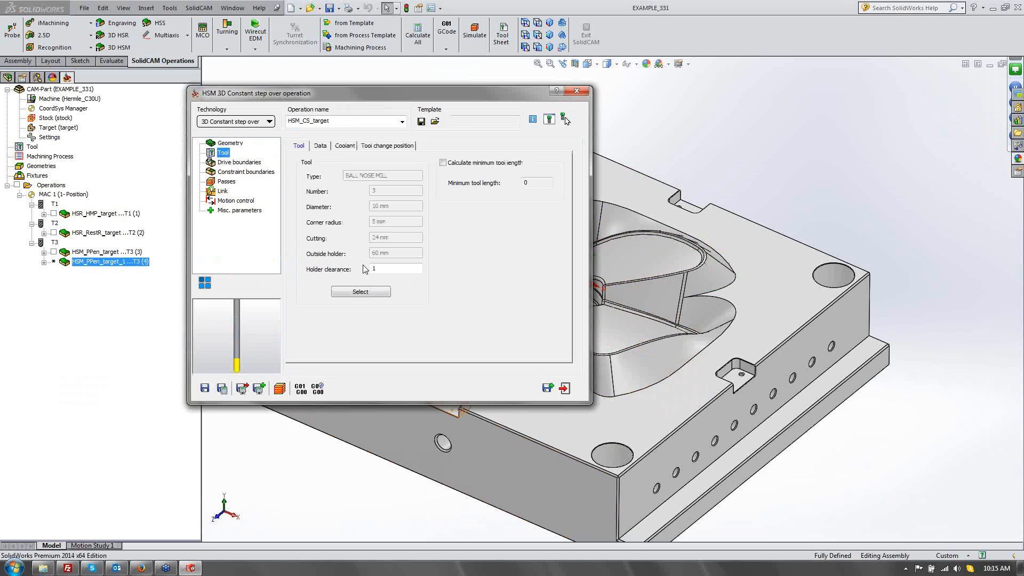
Assign the existing user-defined boundary "contour" as the manually created constraint boundary of the constant step over operation.
left_click(238, 163)
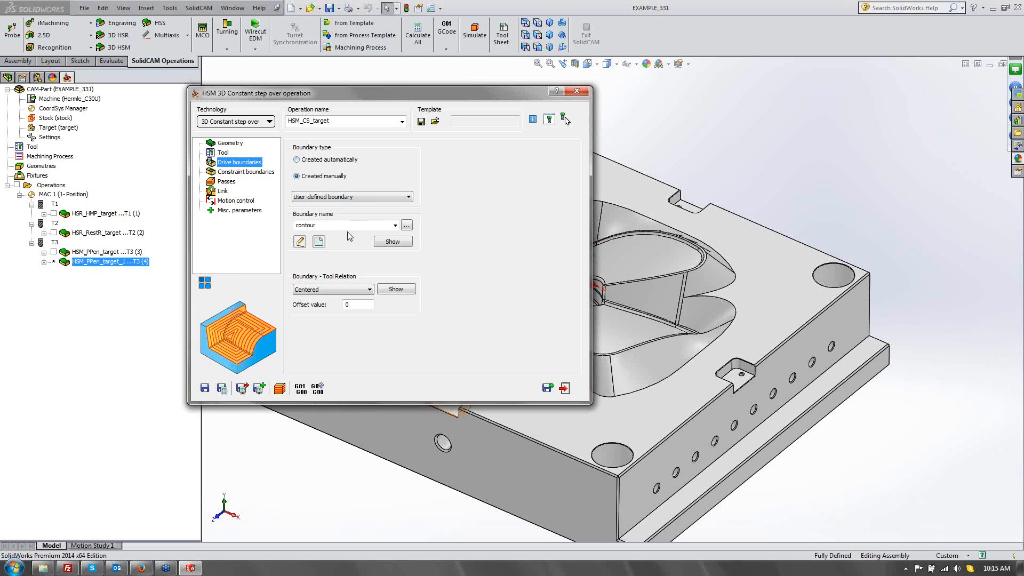
left_click(245, 172)
left_click(299, 181)
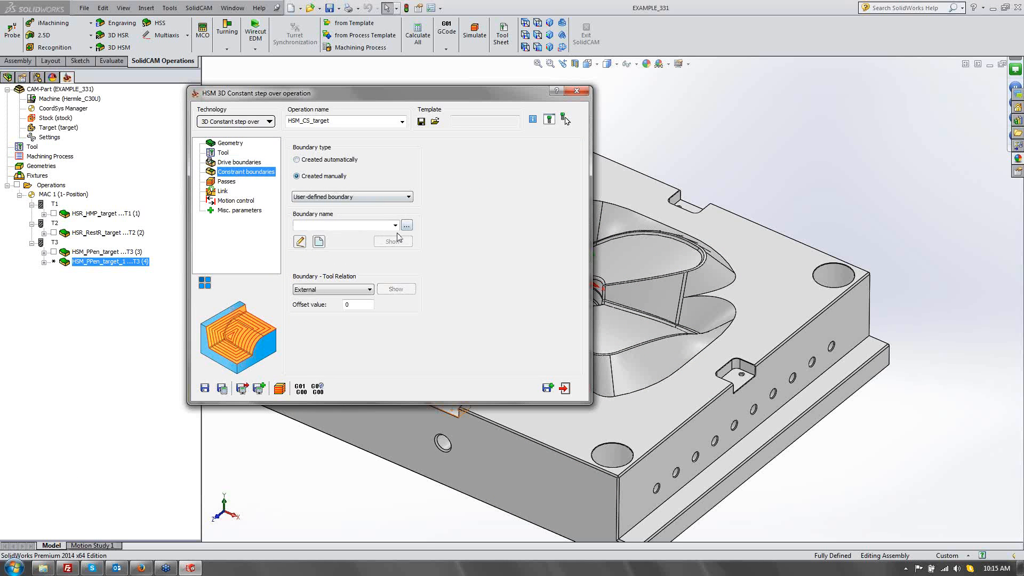
left_click(395, 225)
left_click(347, 237)
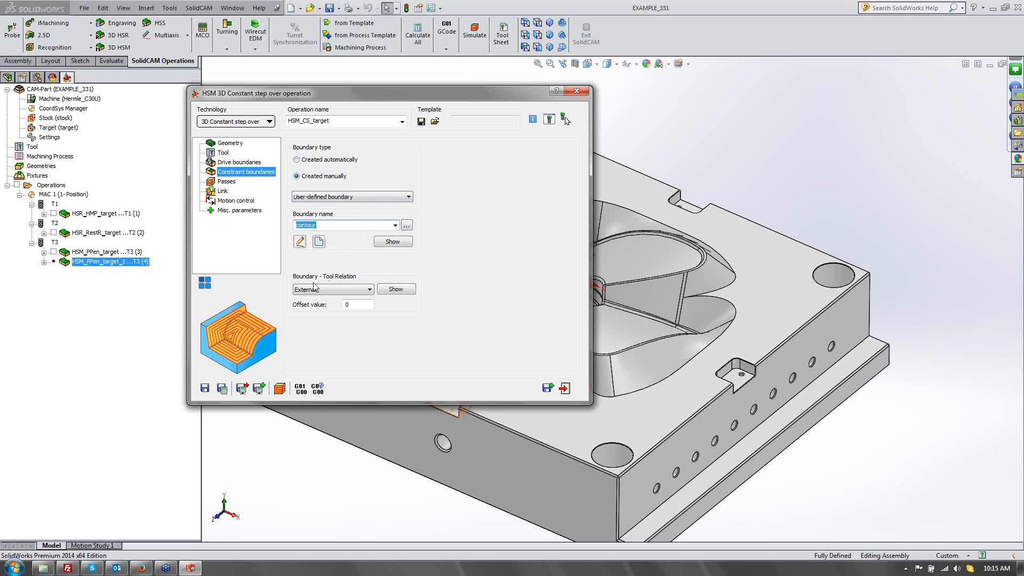
Set the boundary-tool relation of the drive boundary to External.
left_click(237, 162)
left_click(237, 171)
left_click(239, 162)
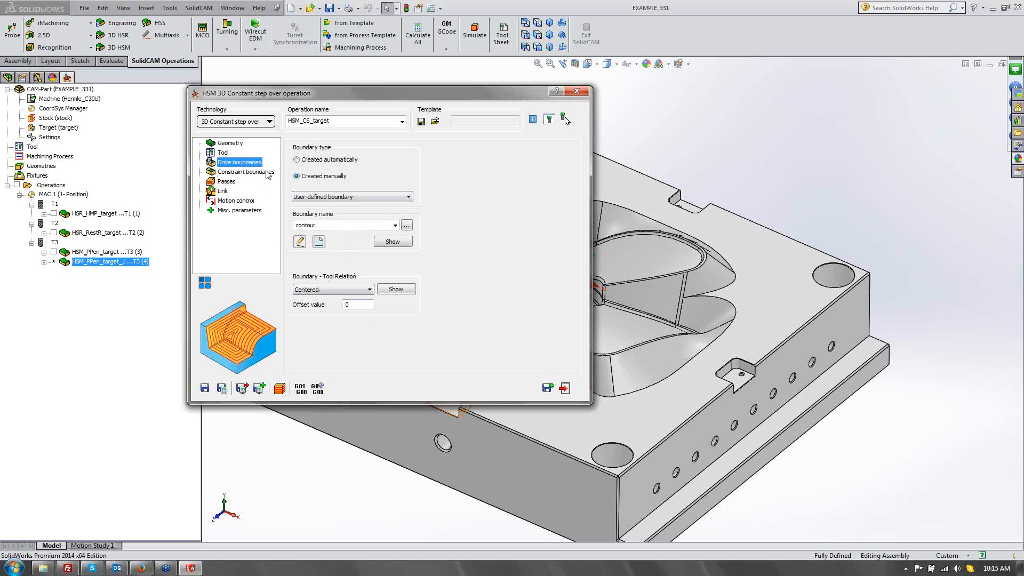
left_click(339, 290)
left_click(315, 300)
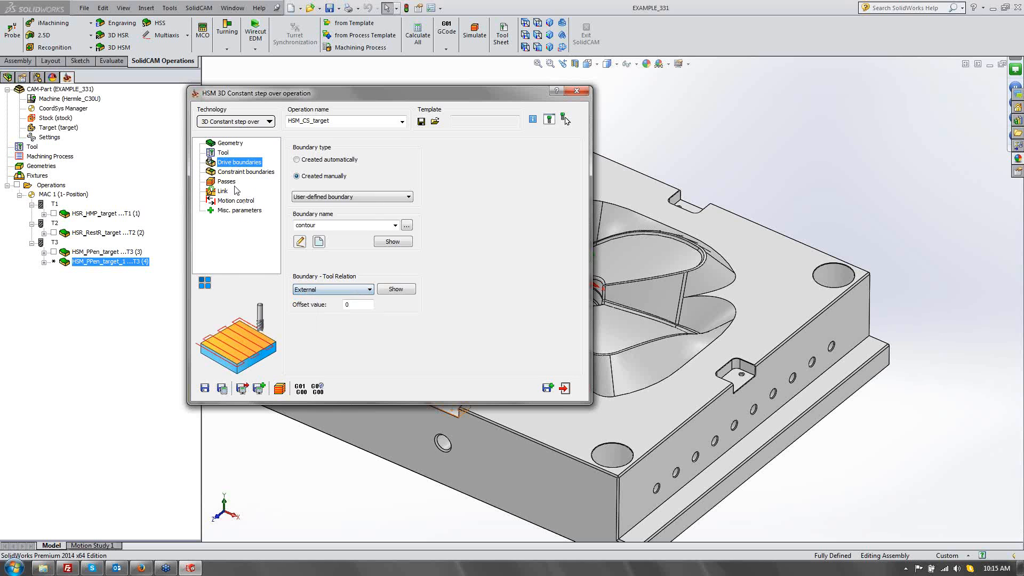
Order the linked passes of the constant step over operation from the first pass, and save and calculate the operation.
left_click(226, 182)
left_click(395, 189)
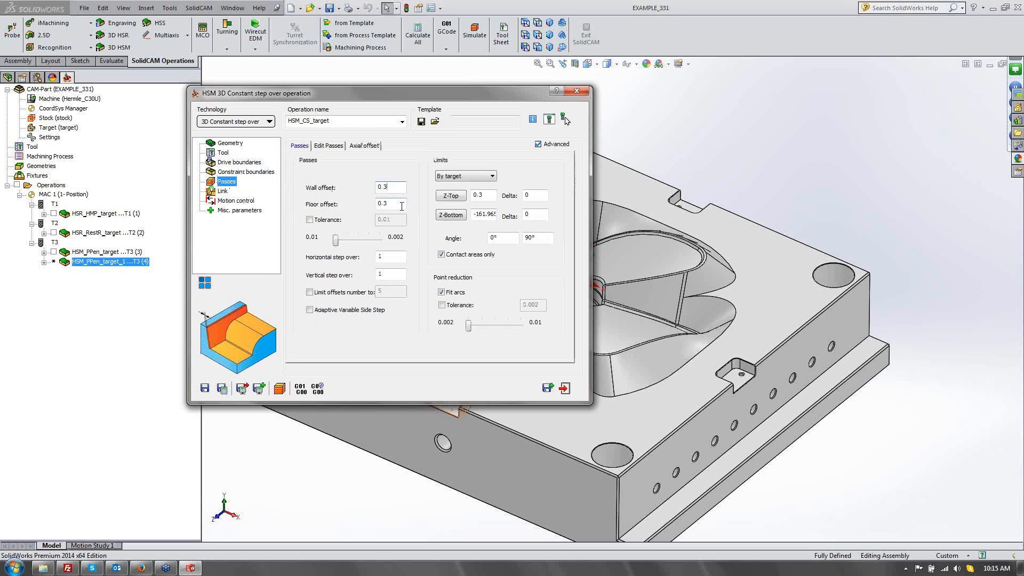
left_click(401, 205)
double_click(399, 257)
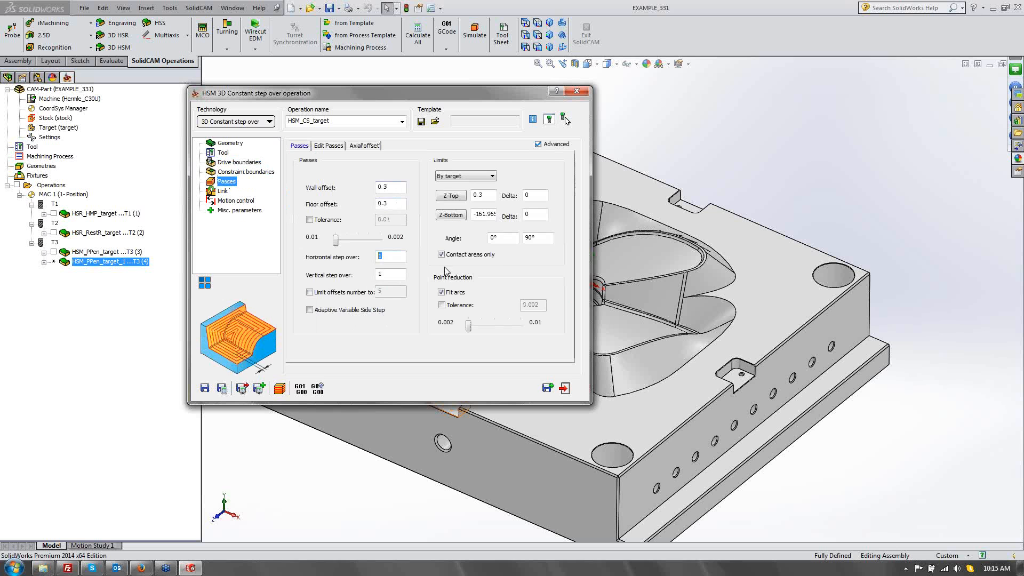
left_click(223, 192)
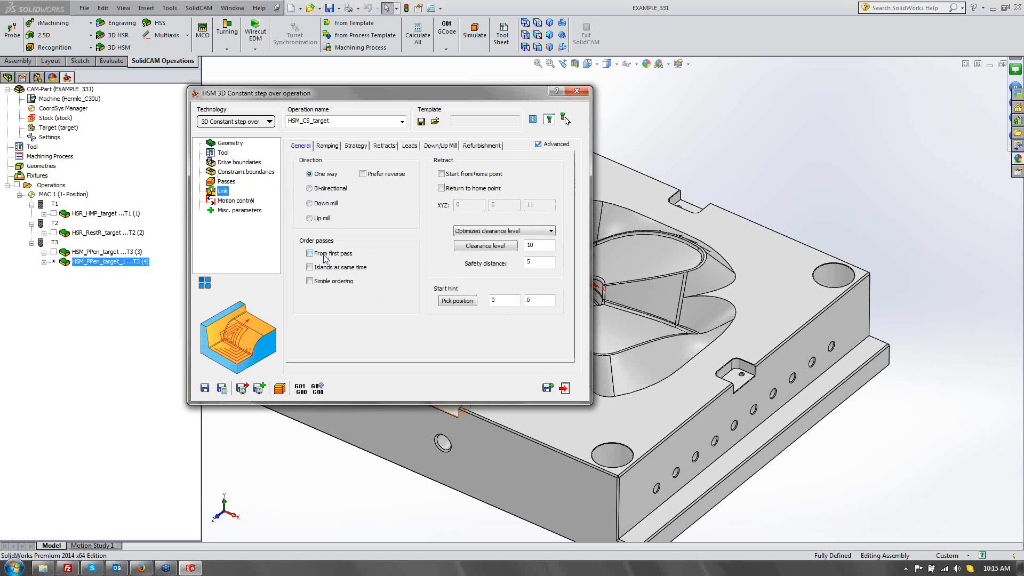
left_click(327, 254)
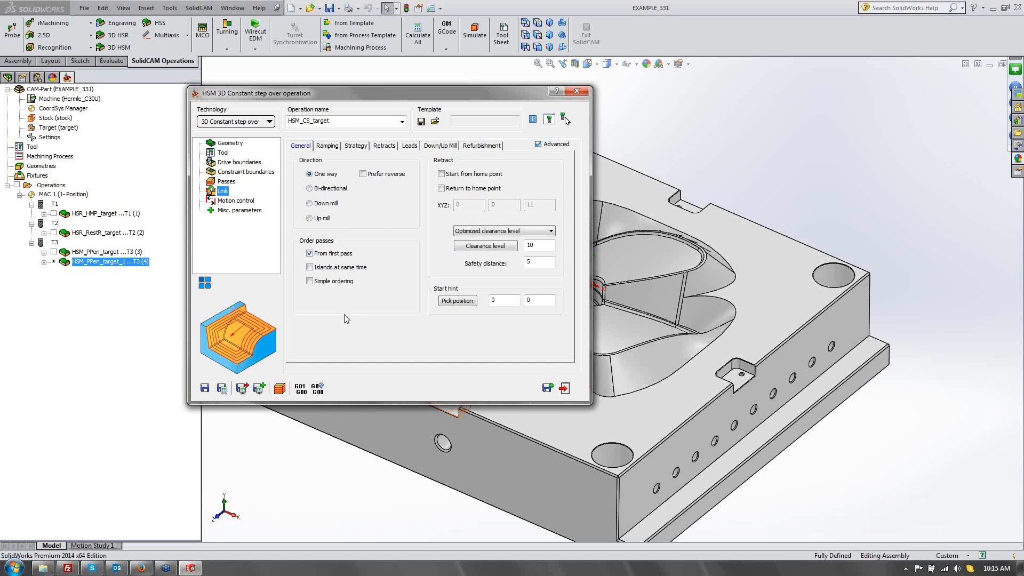
left_click(222, 388)
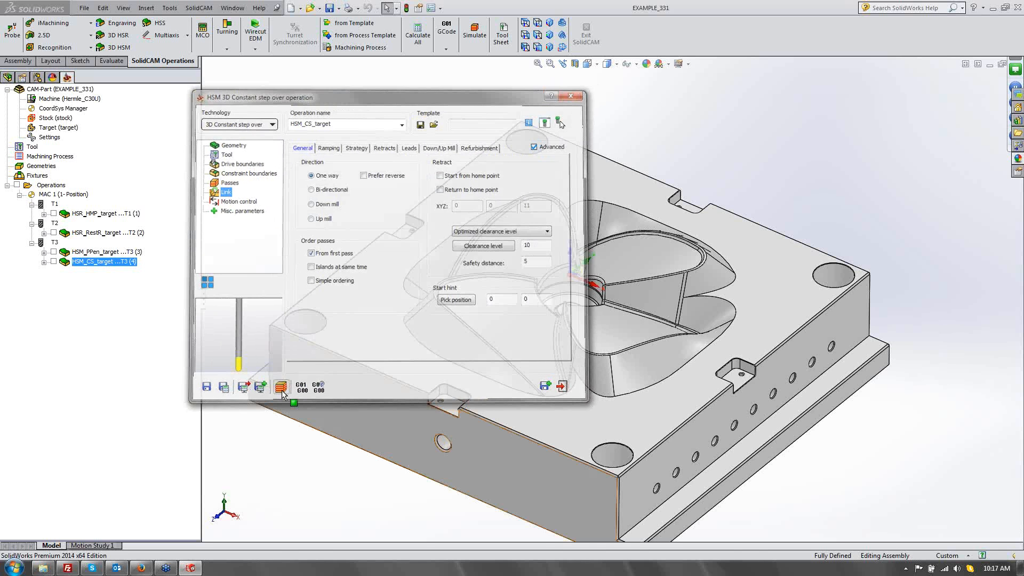
Run the Host CAD simulation of the 3D constant step over operation on the fan-blade mold.
left_click(280, 389)
middle_click_drag(460, 335, 537, 348)
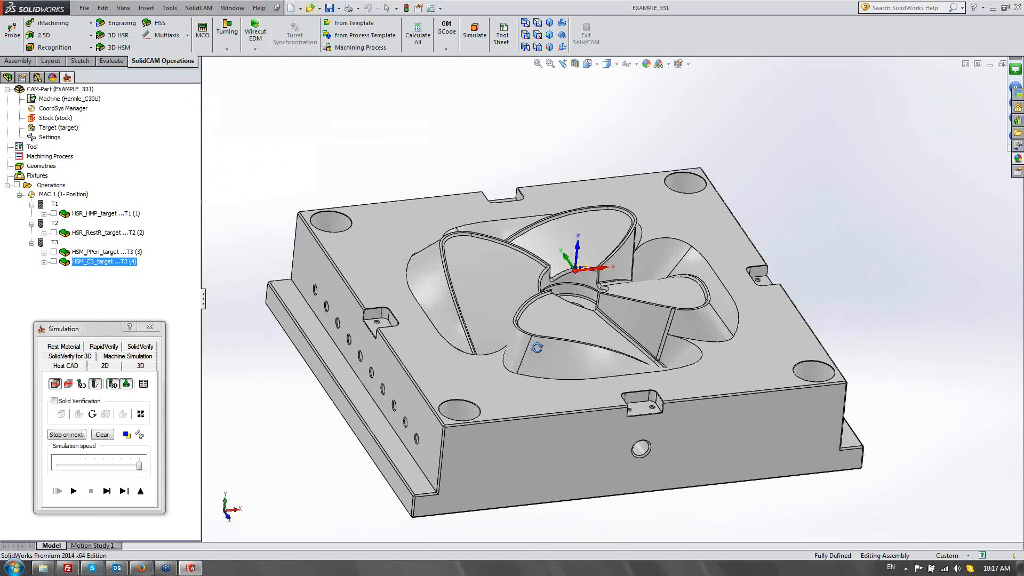
scroll(520, 356, "down", 5)
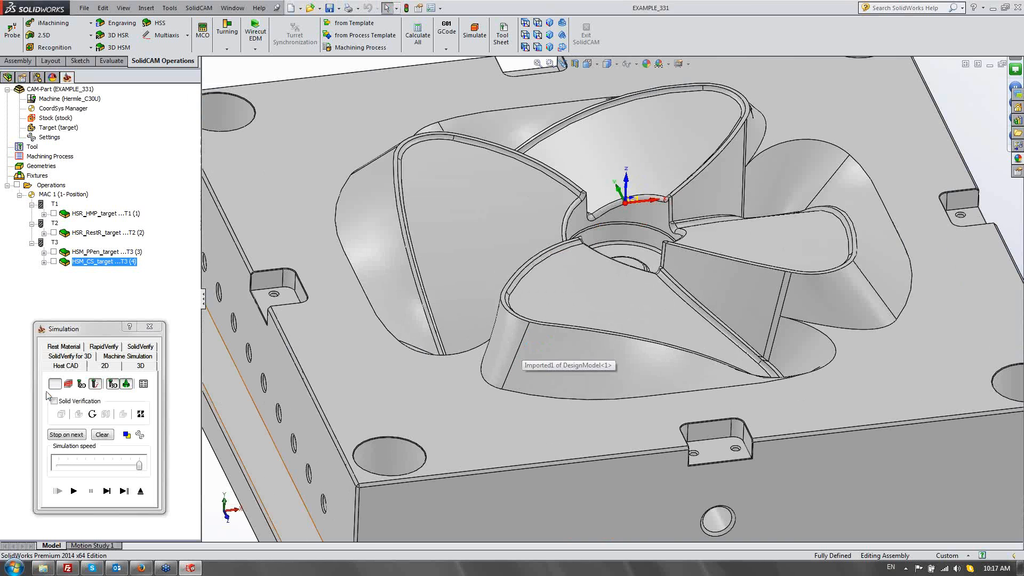
left_click(74, 490)
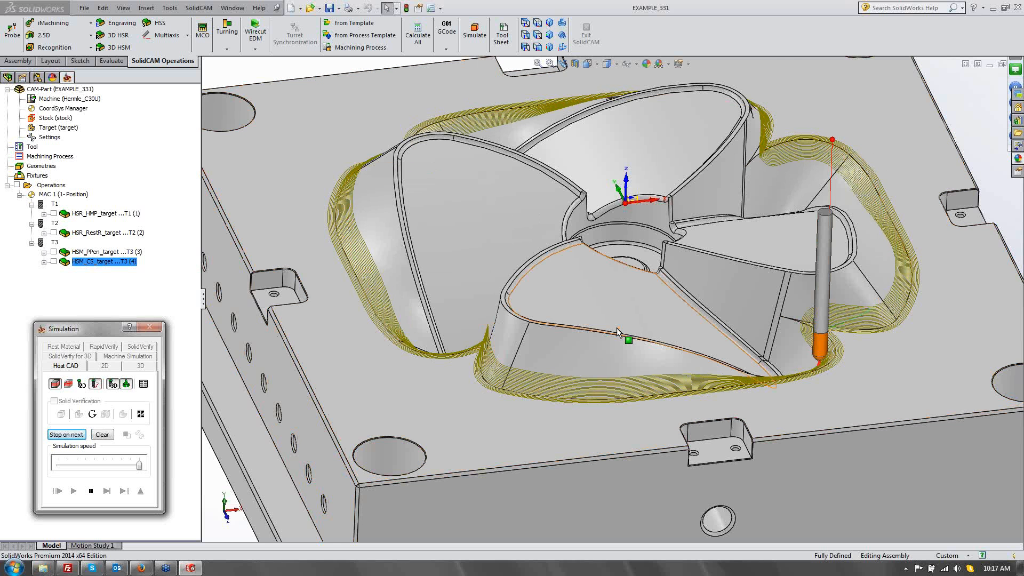
Examine the spacing of the simulated passes on the blade pocket walls, and exit the simulation and the operation.
middle_click_drag(617, 342, 569, 361)
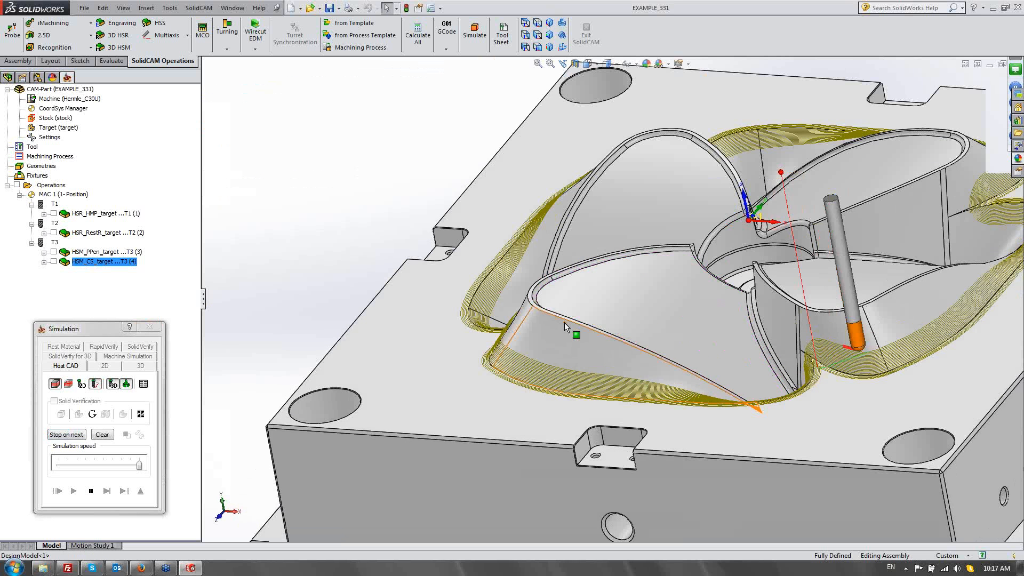
scroll(569, 361, "down", 6)
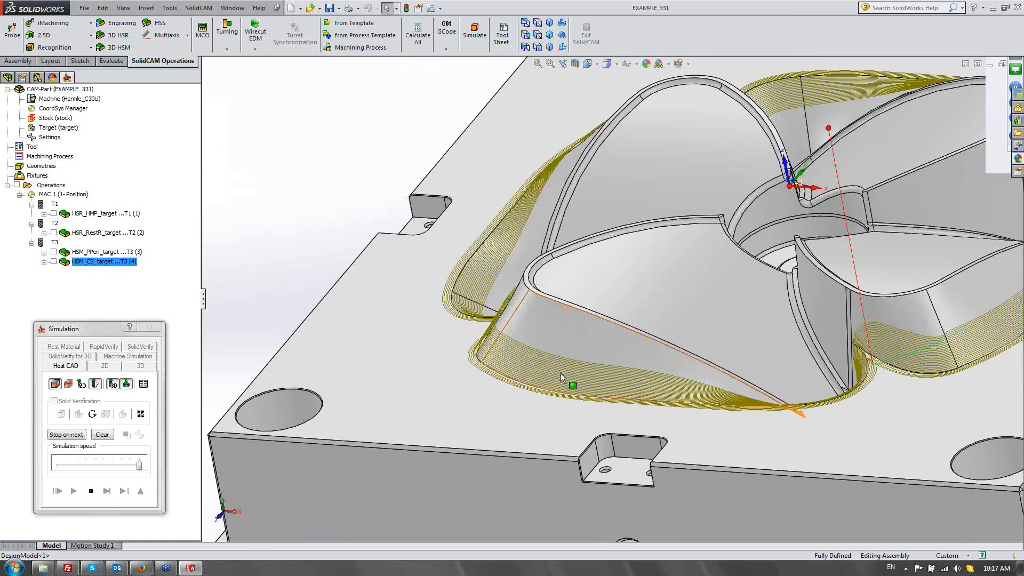
middle_click_drag(425, 246, 473, 270)
scroll(565, 250, "down", 1)
scroll(566, 254, "up", 5)
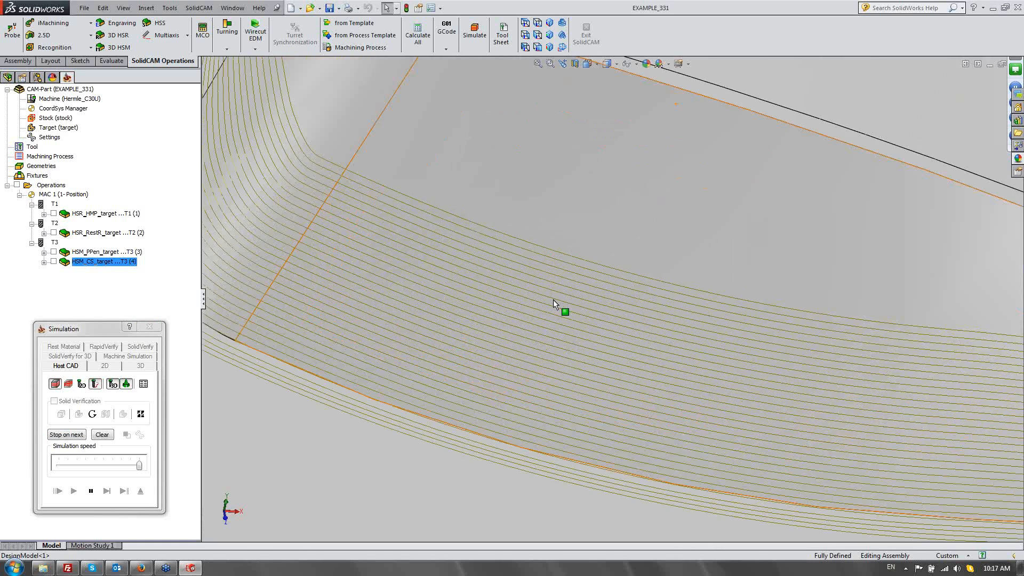
scroll(588, 289, "up", 8)
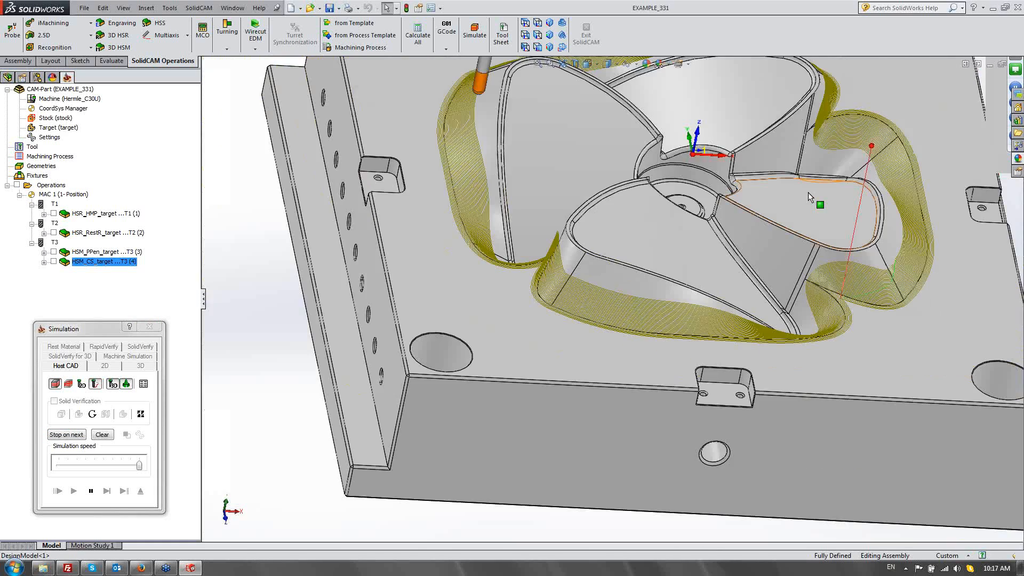
middle_click_drag(588, 289, 691, 260)
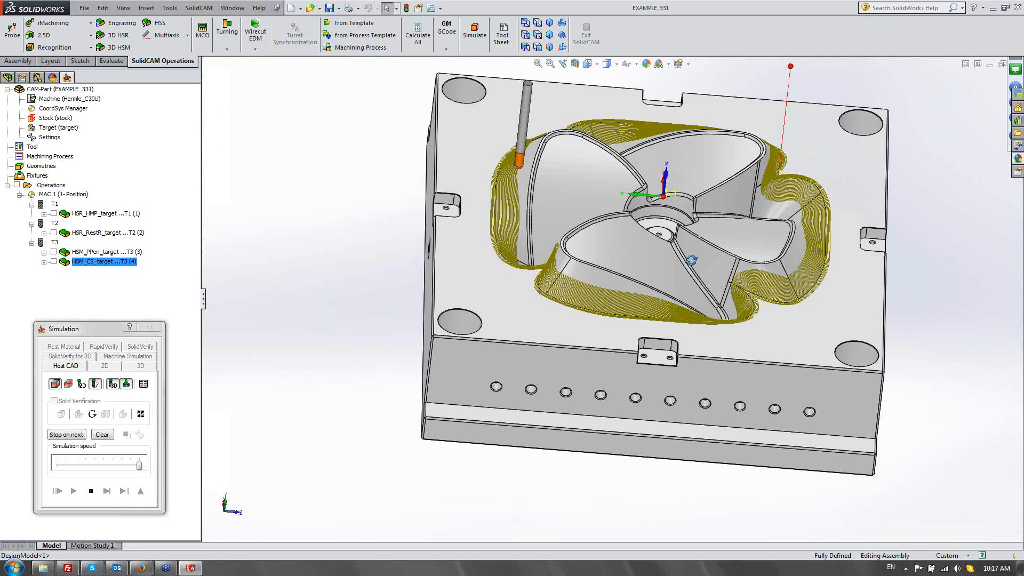
scroll(664, 227, "down", 4)
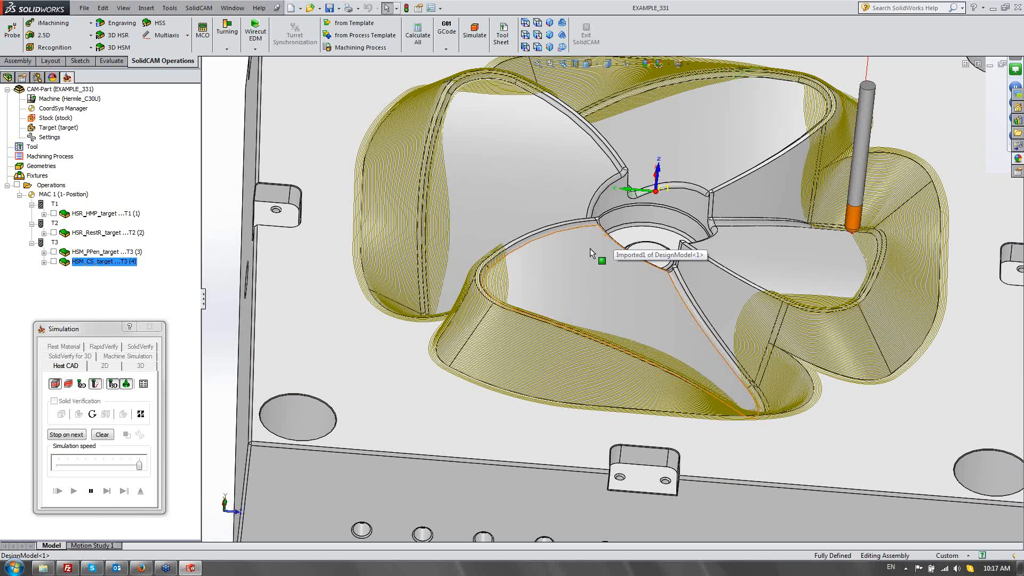
left_click(91, 490)
left_click(140, 492)
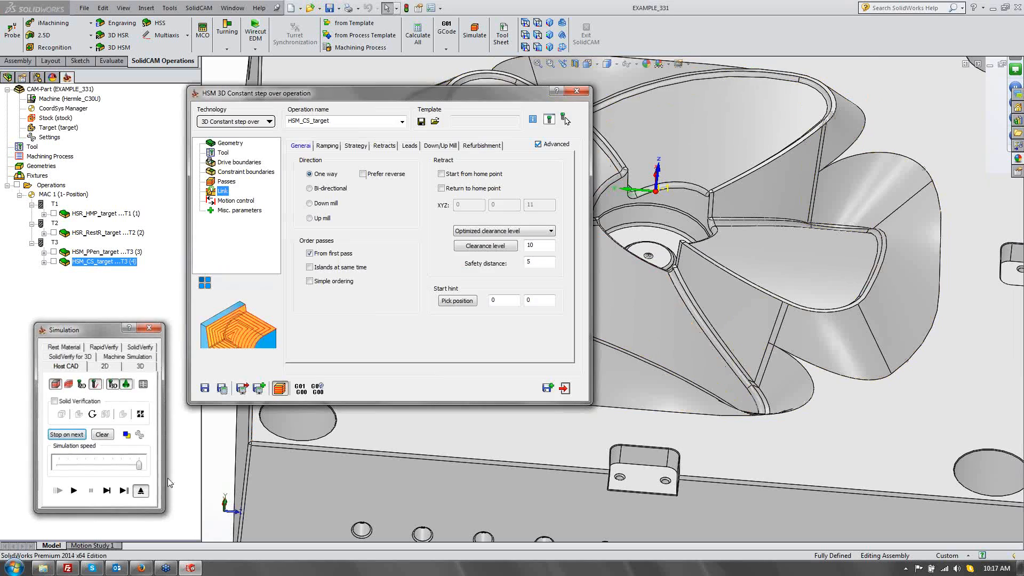
left_click(565, 388)
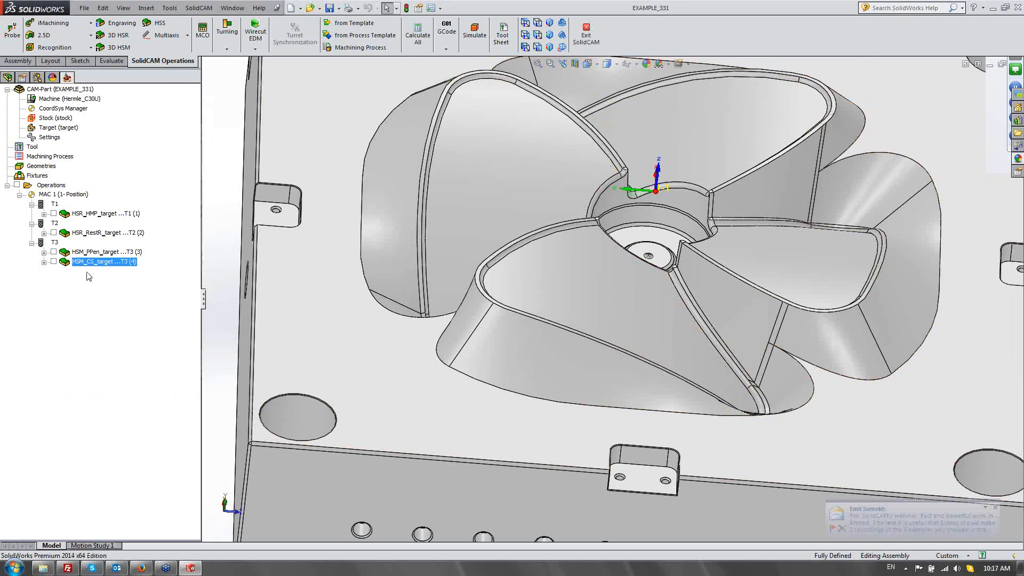
Display the complete constant step over toolpath on the model and examine it around the hub and blade edges.
left_click(53, 261)
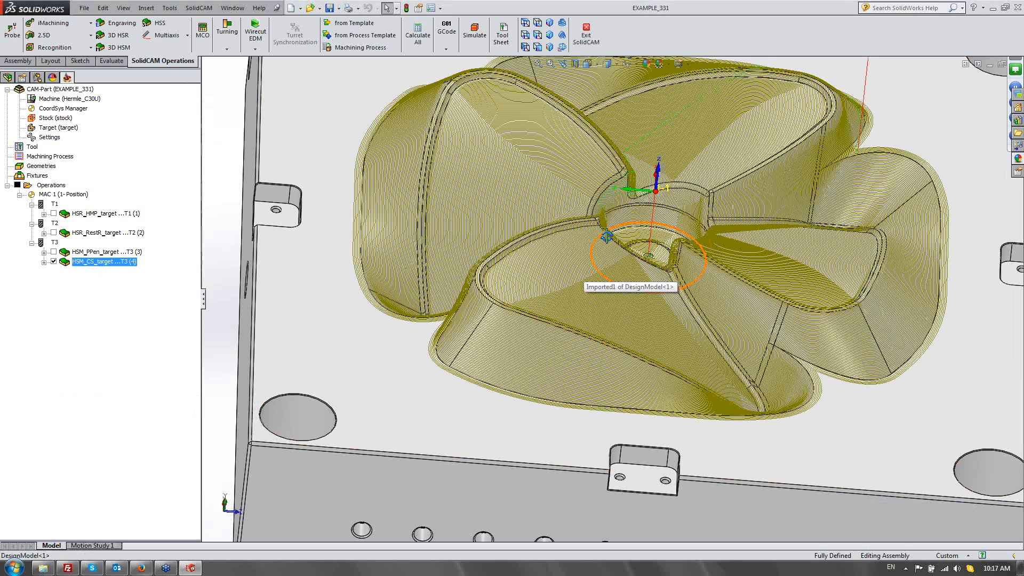
middle_click_drag(607, 236, 648, 223)
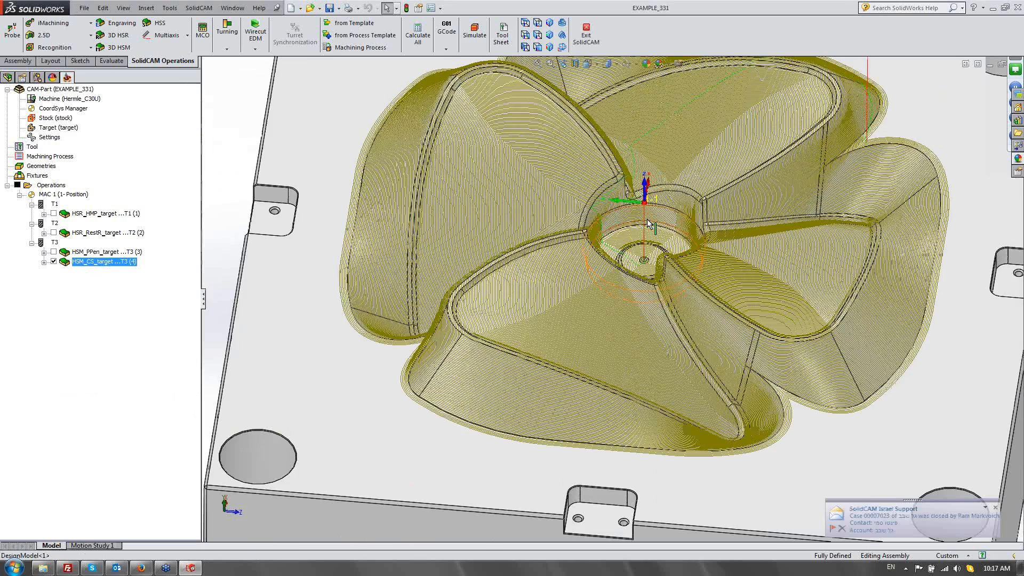
scroll(648, 223, "up", 5)
middle_click_drag(535, 281, 635, 299)
scroll(635, 299, "down", 5)
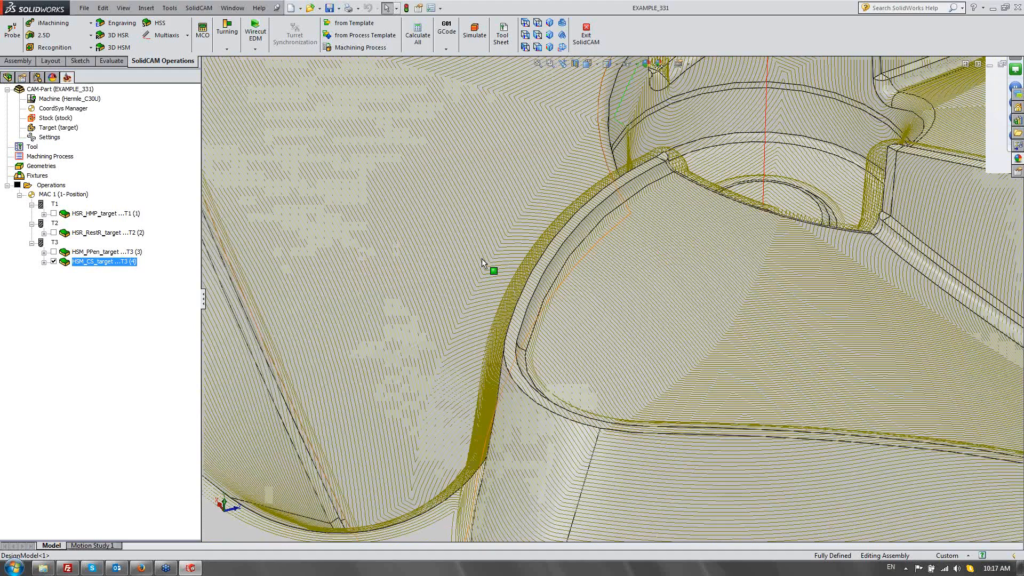
Examine the link moves between neighbouring passes on the blade face up close, and hide the constant step over toolpath.
scroll(482, 258, "up", 3)
middle_click_drag(633, 196, 571, 320, "ctrl")
scroll(570, 319, "up", 1)
middle_click_drag(560, 317, 579, 332)
scroll(399, 241, "down", 10)
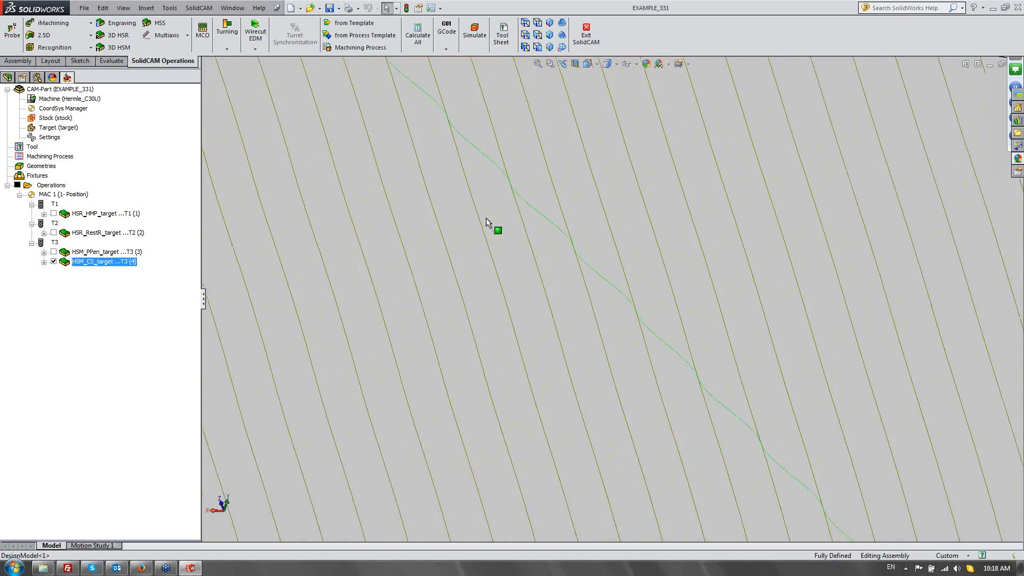
scroll(615, 278, "up", 8)
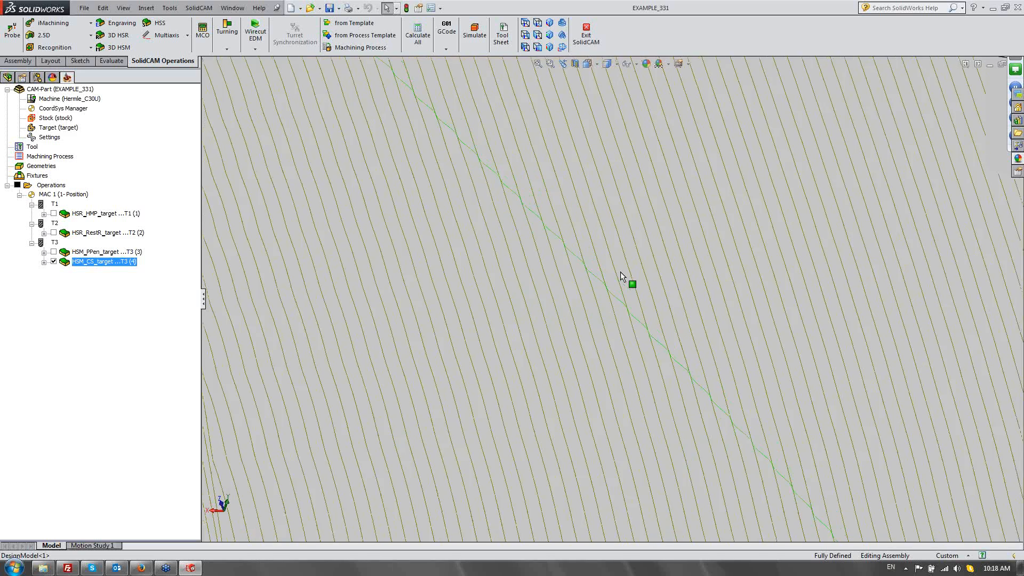
scroll(623, 274, "up", 5)
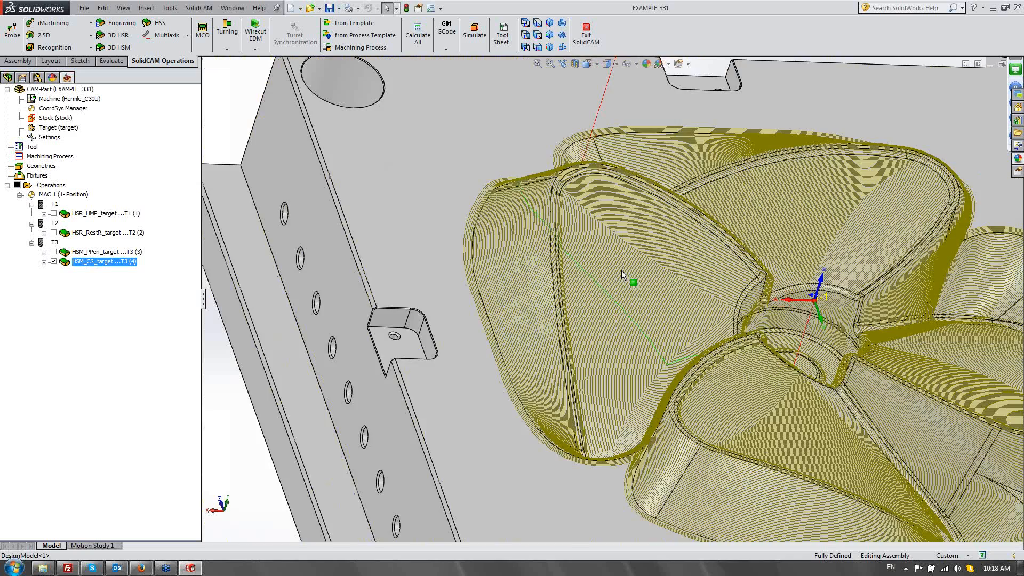
scroll(622, 270, "up", 3)
middle_click_drag(622, 270, 385, 304)
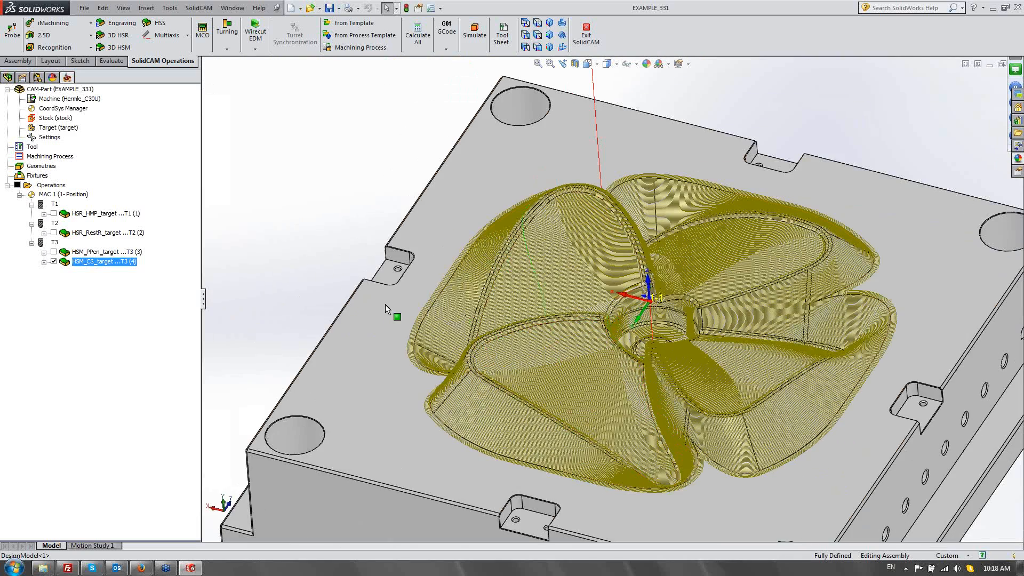
left_click(54, 262)
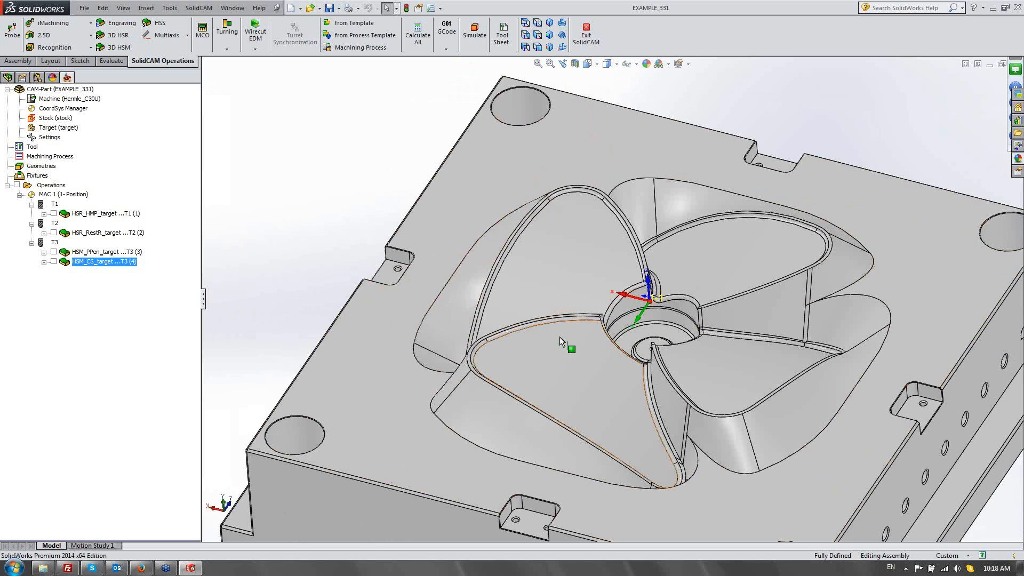
scroll(559, 337, "up", 2)
middle_click_drag(565, 338, 551, 303)
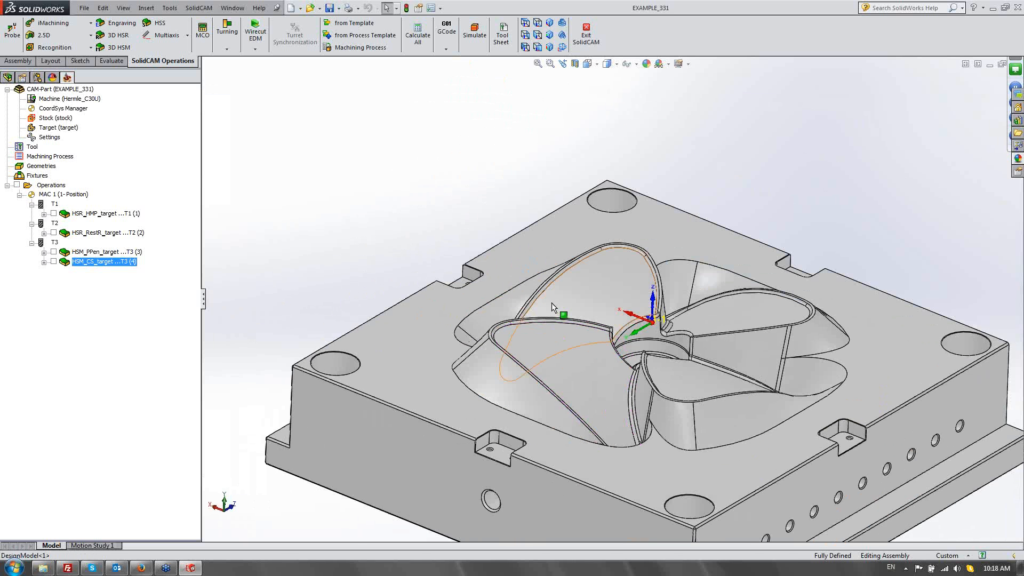
Colour the four blade faces of the fan mold light green with RGB 128, 255, 128.
middle_click_drag(720, 391, 664, 295, "ctrl")
scroll(640, 291, "down", 1)
middle_click_drag(634, 289, 450, 223)
left_click(492, 168)
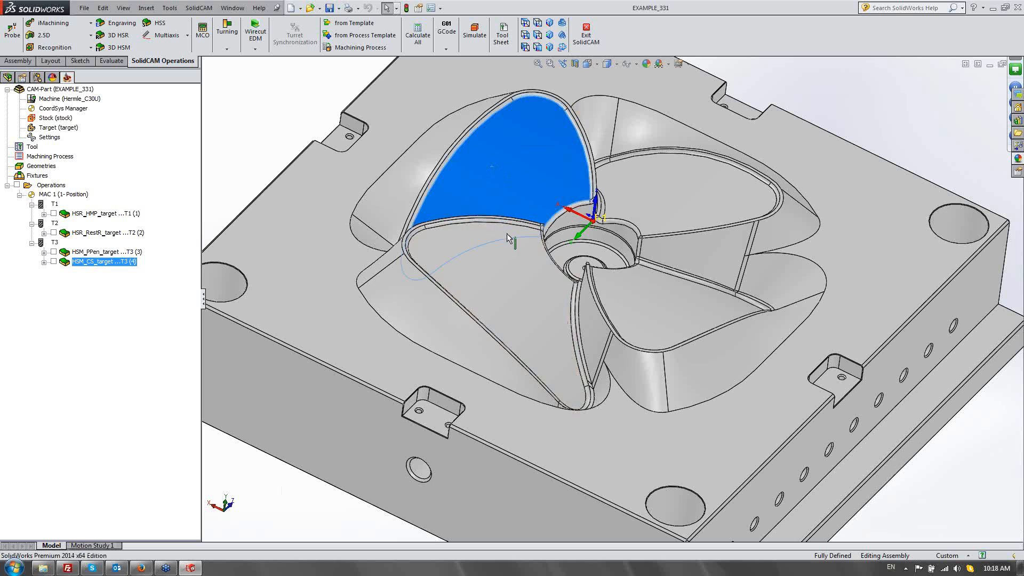
left_click(526, 300)
left_click(670, 315)
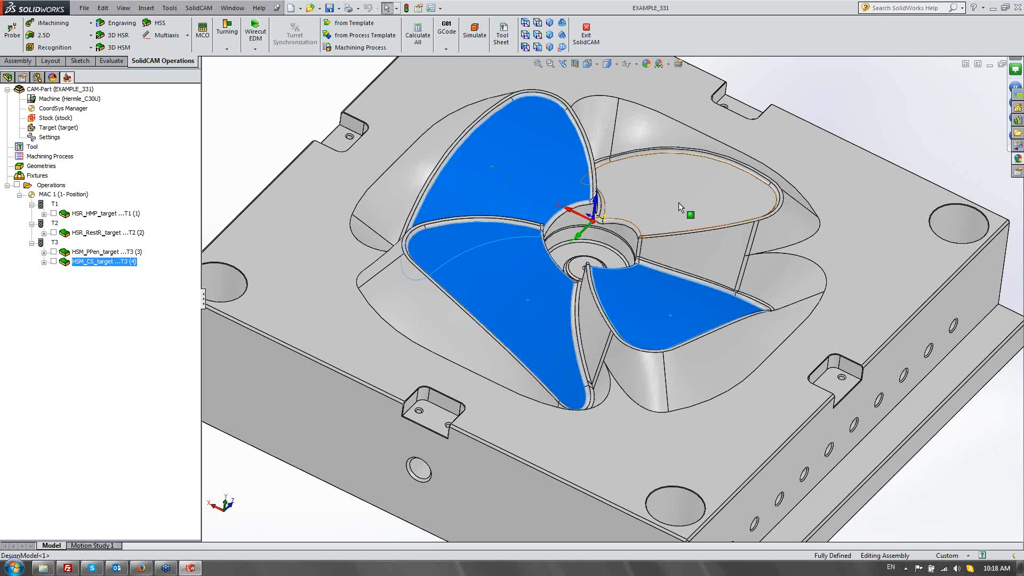
left_click(678, 202, "ctrl")
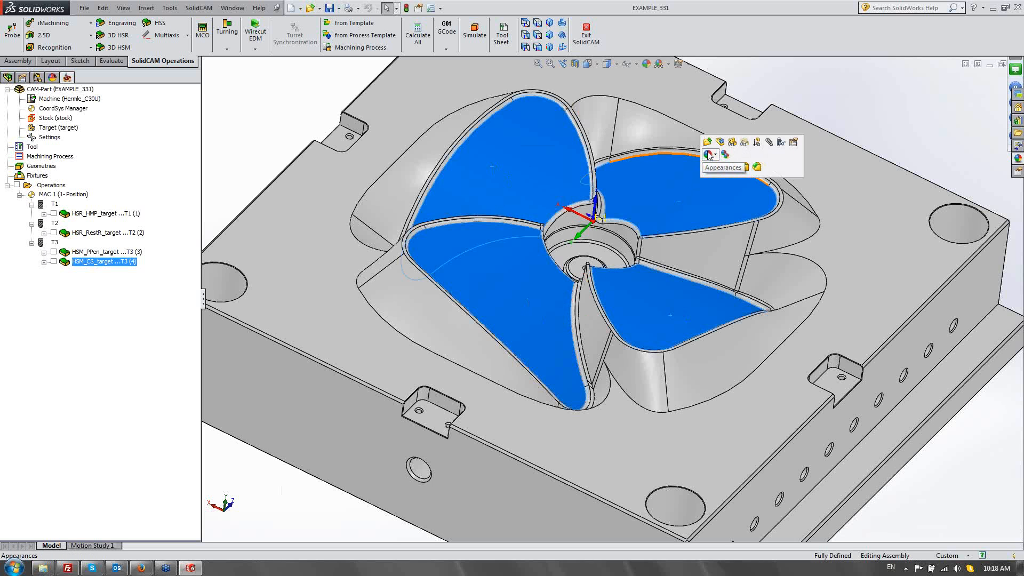
left_click(708, 155)
left_click(722, 188)
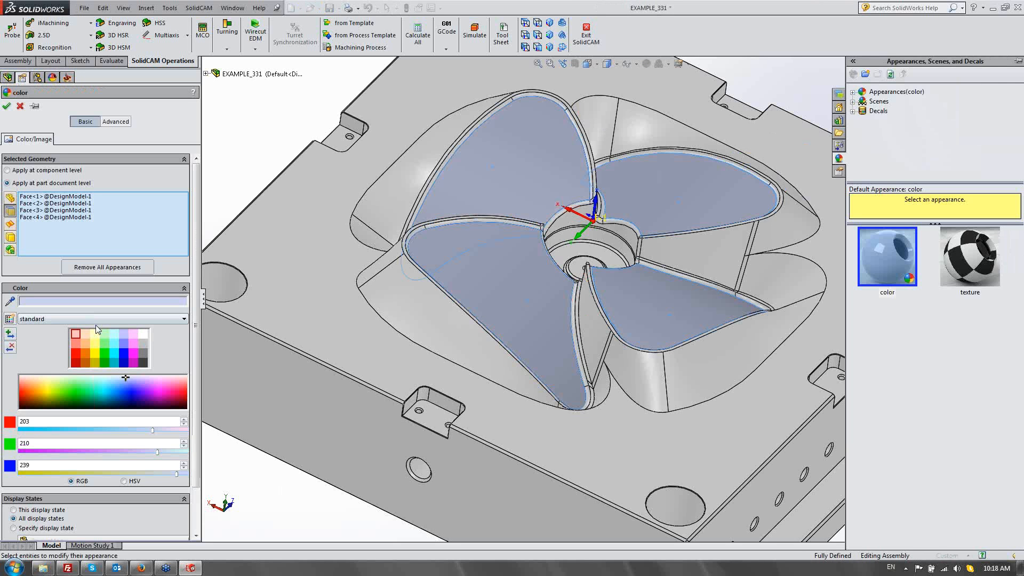
left_click(104, 343)
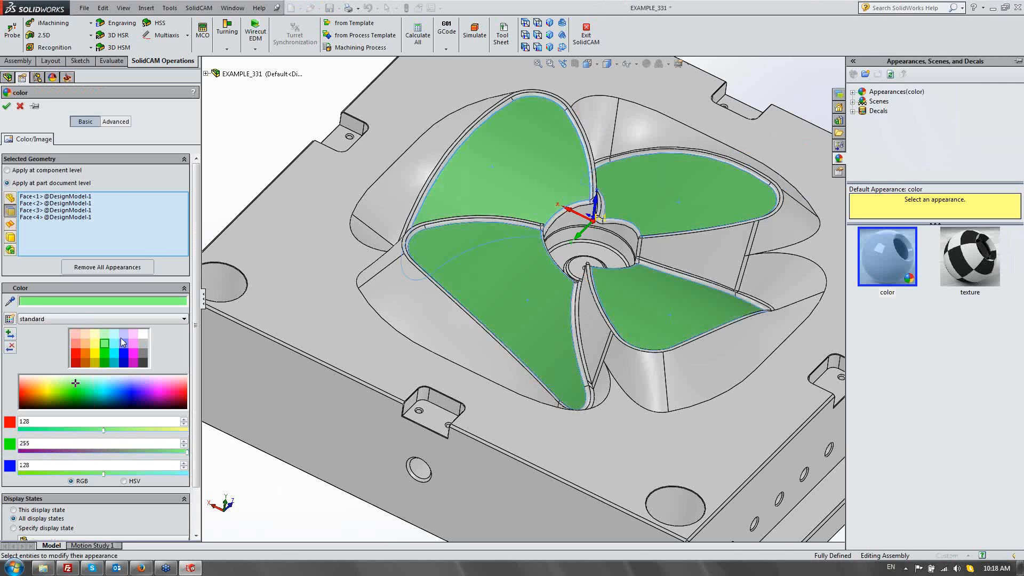
left_click(7, 107)
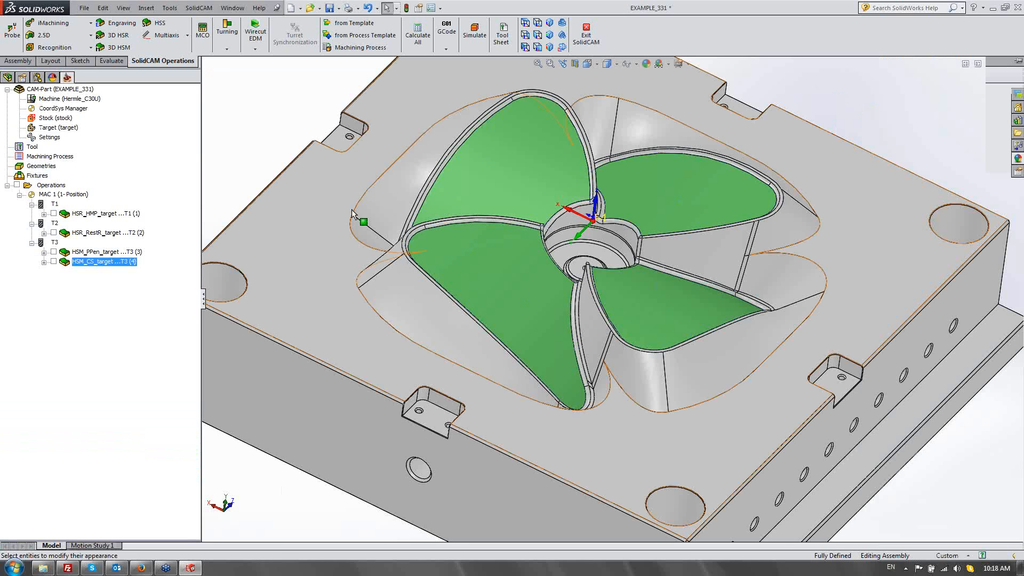
Add a new HSM 3D Constant step over operation after the existing constant step over operation.
middle_click_drag(549, 333, 527, 329)
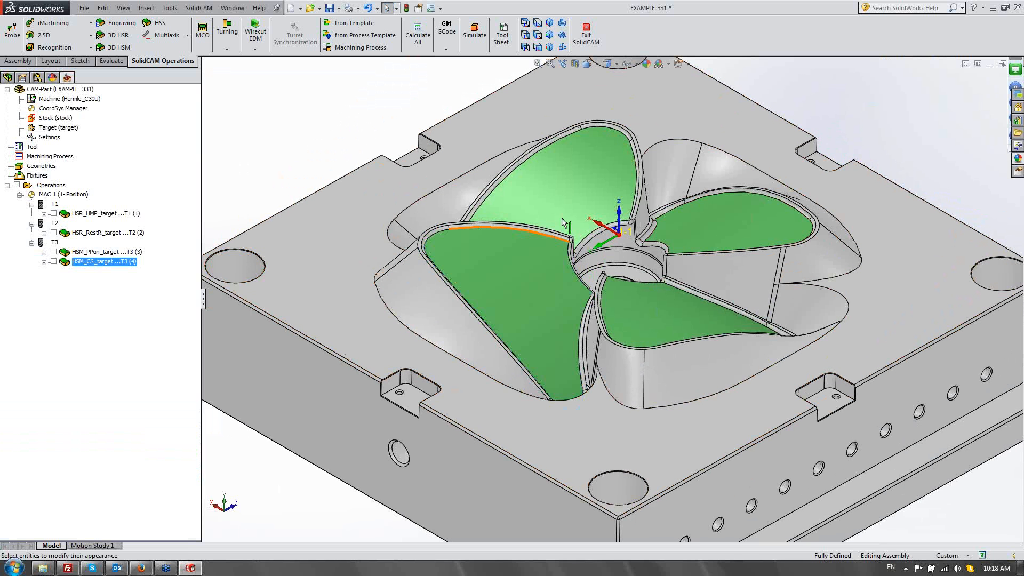
right_click(128, 262)
mouse_move(194, 78)
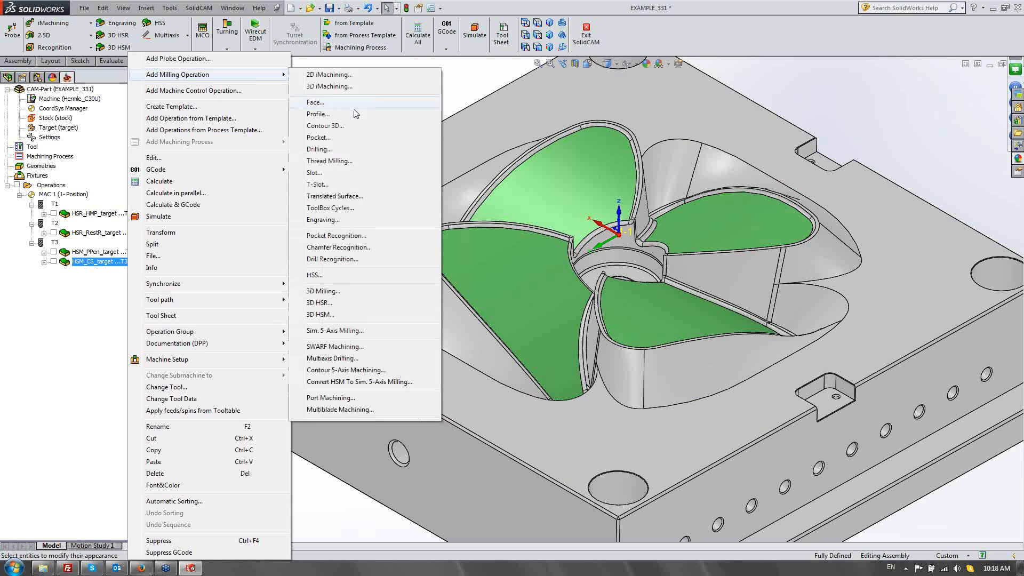
left_click(321, 314)
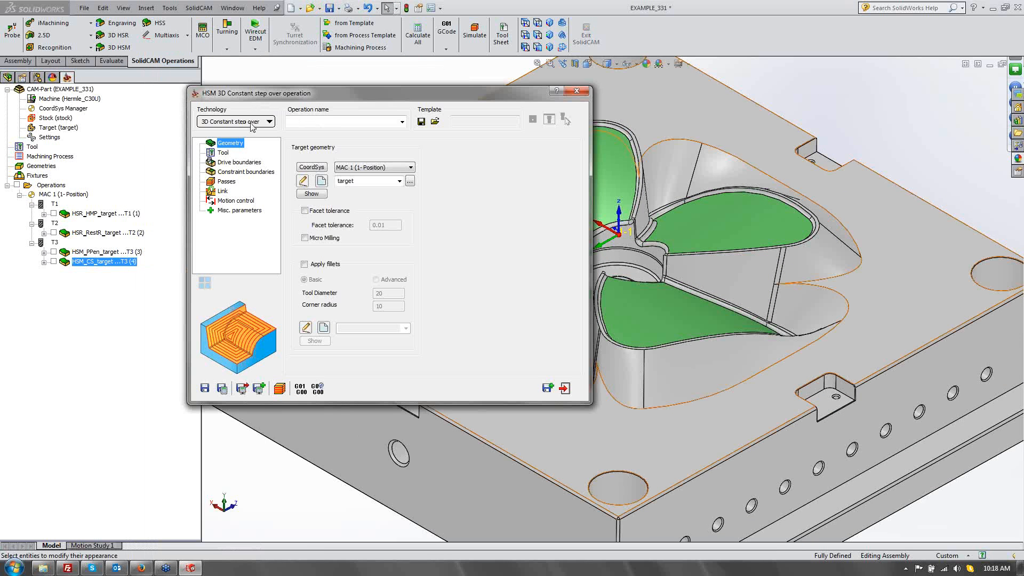
Create a ball nose mill with a diameter of 8 mm and assign it to the new operation.
left_click(223, 154)
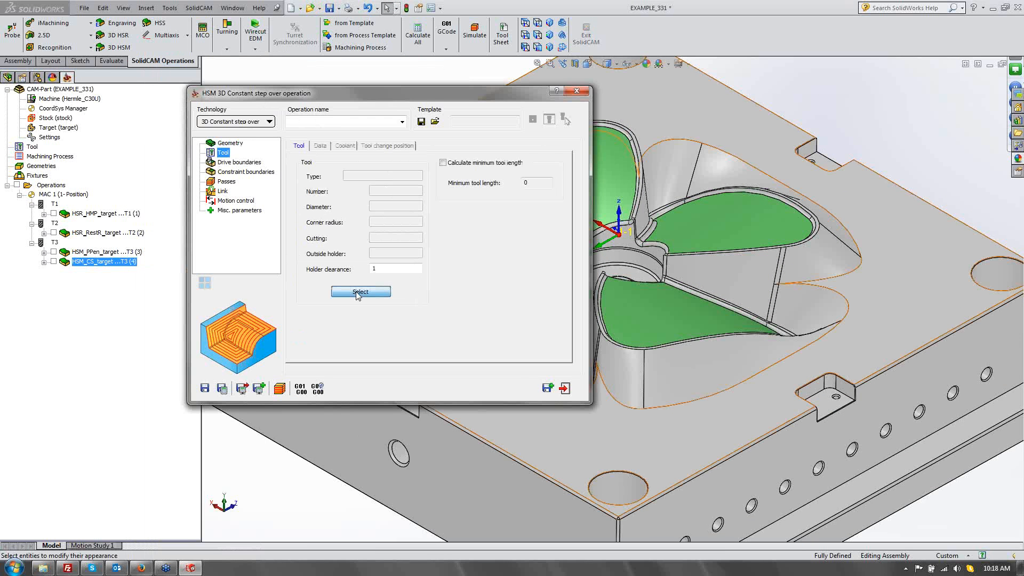
left_click(356, 292)
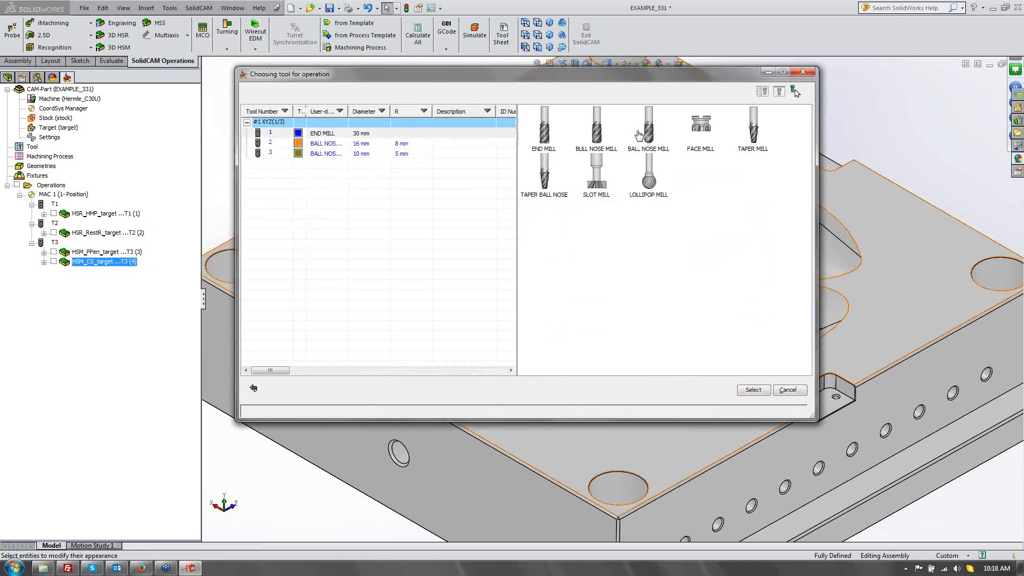
left_click(639, 134)
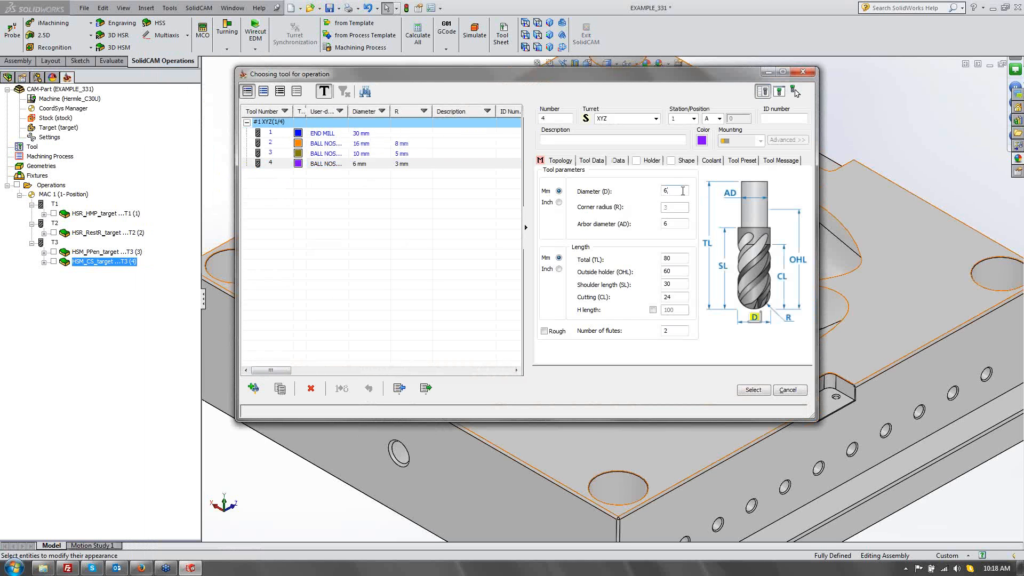
type("8")
key("Tab")
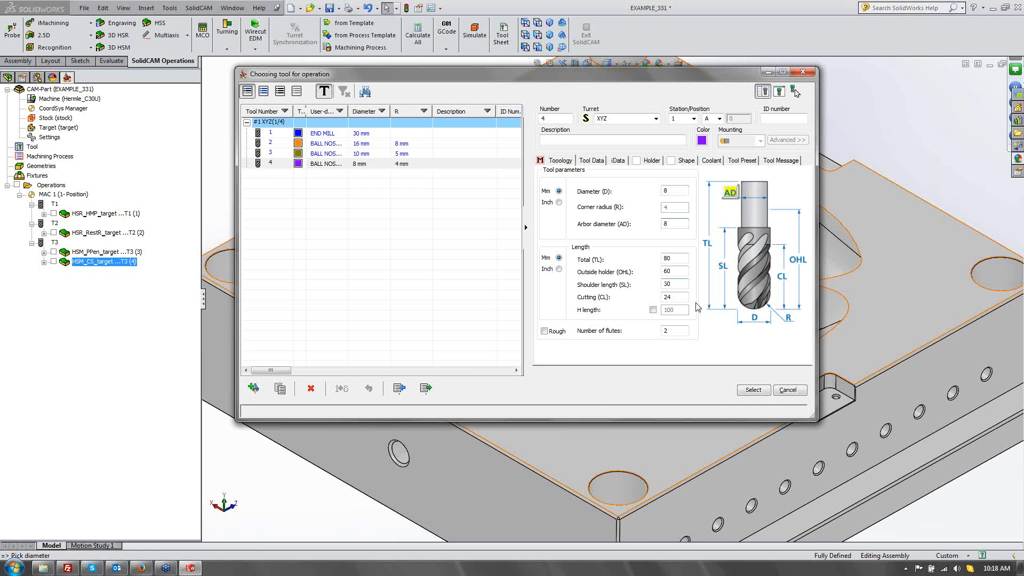
left_click(761, 395)
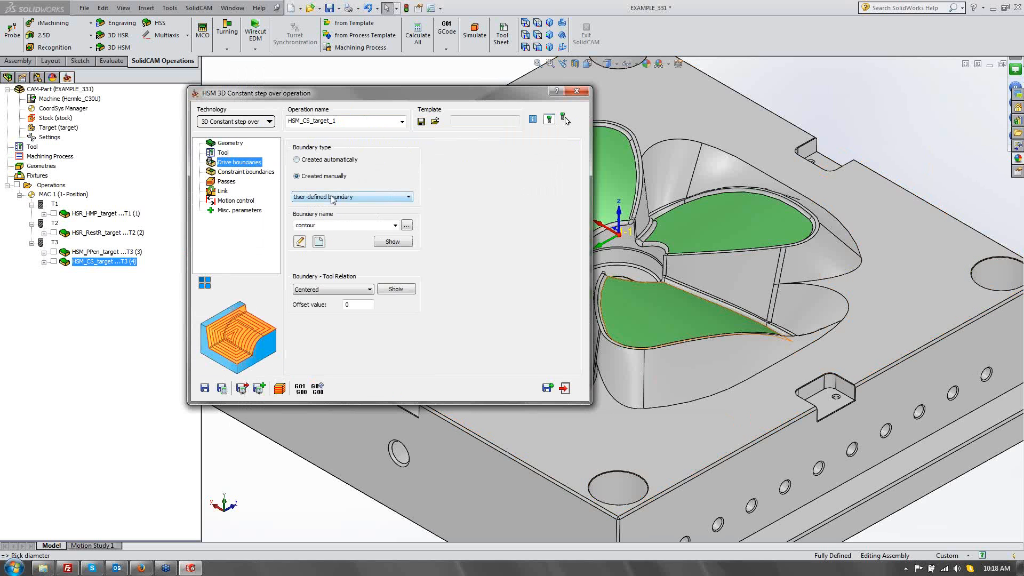
Use a manually created Selected faces drive boundary and give its drive faces an offset of 0.05.
left_click(331, 197)
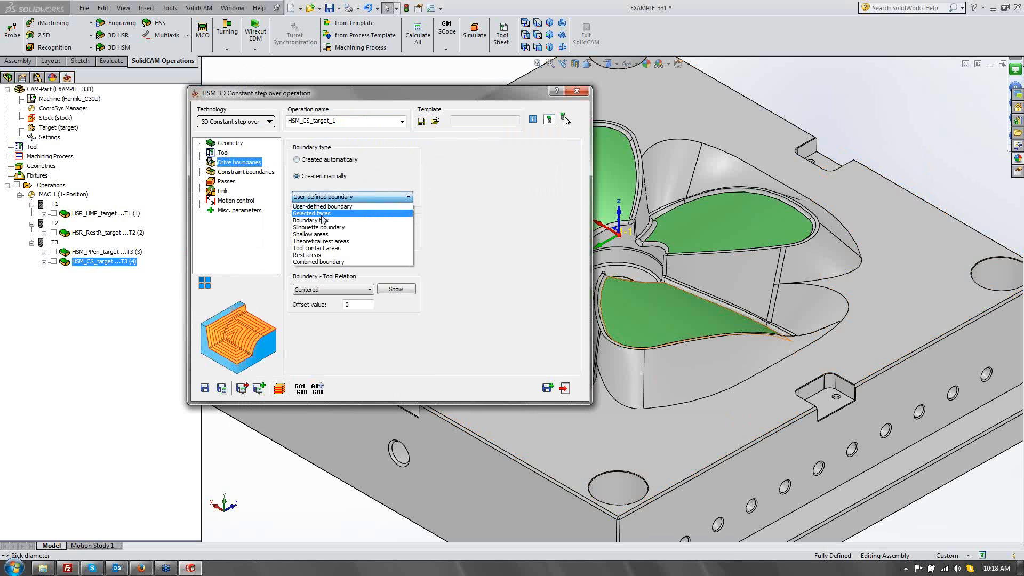
left_click(322, 214)
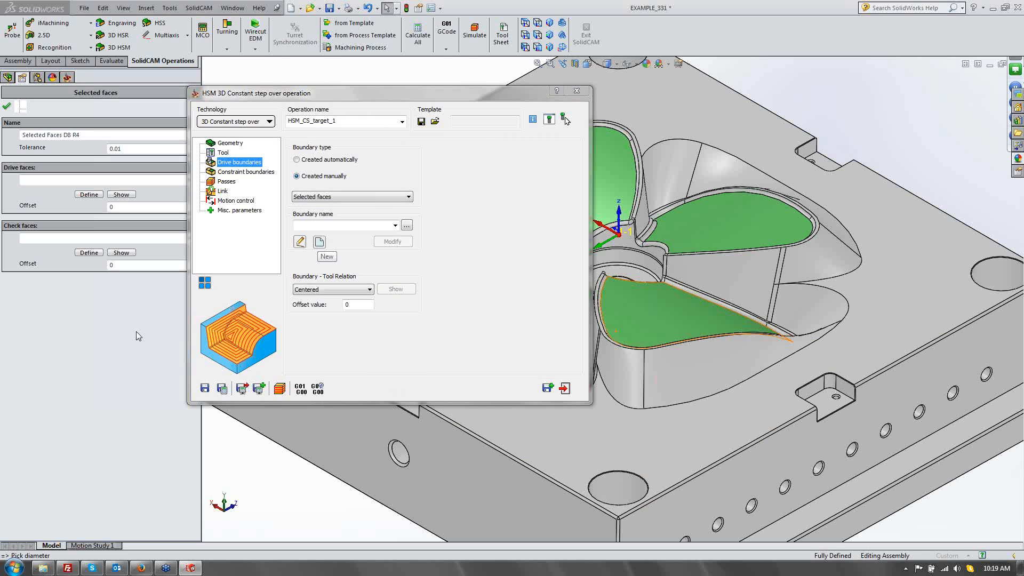
type("06")
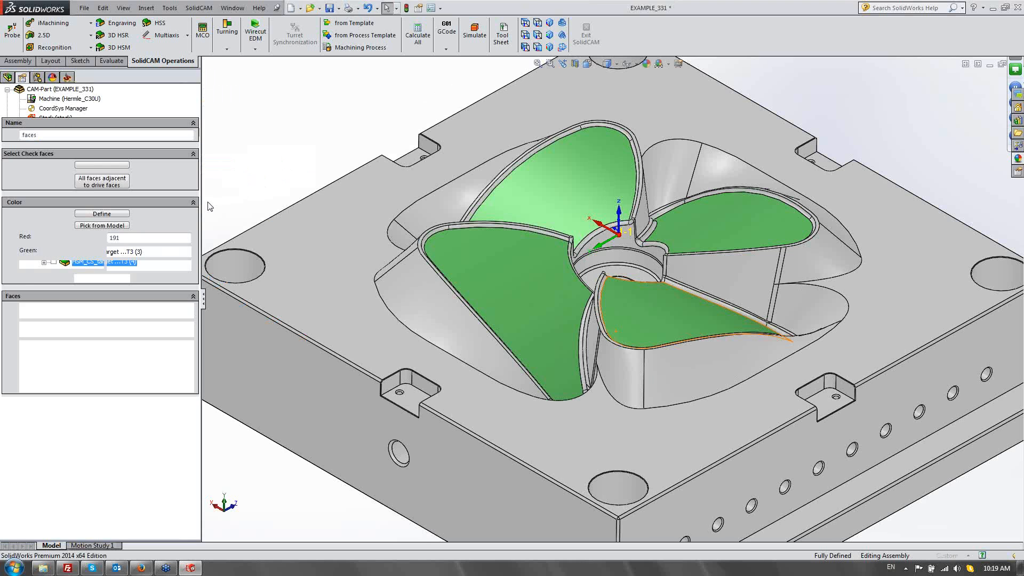
Define the drive faces by finding every face that matches the green blade colour, and accept the selected faces boundary.
left_click(25, 211)
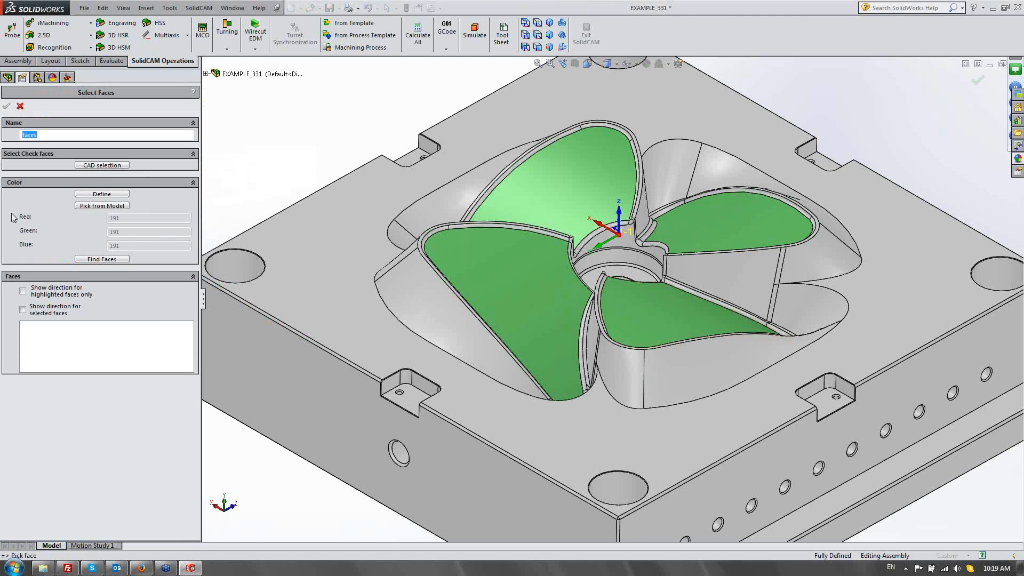
left_click(86, 208)
left_click(516, 283)
left_click(113, 259)
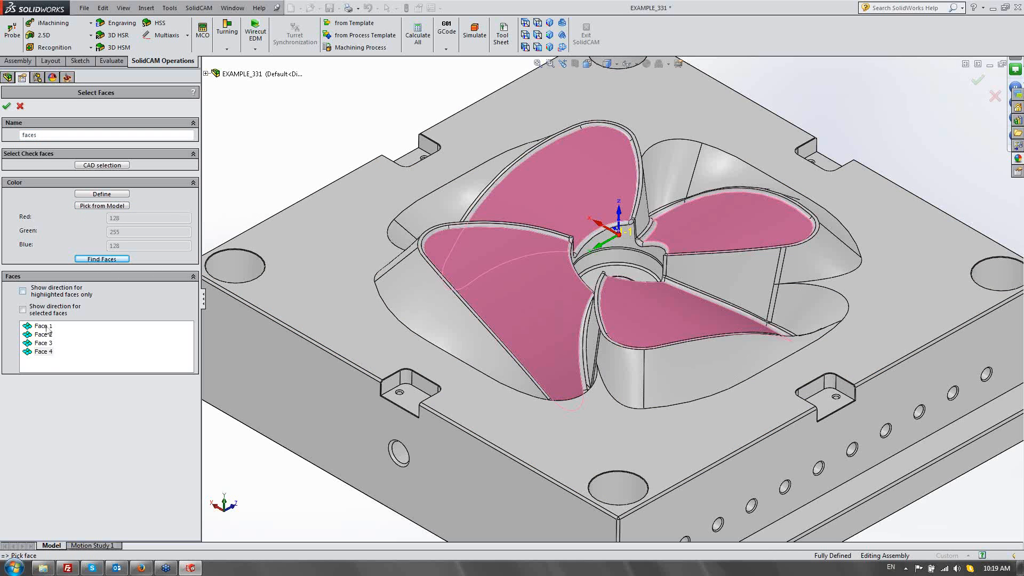
left_click(6, 106)
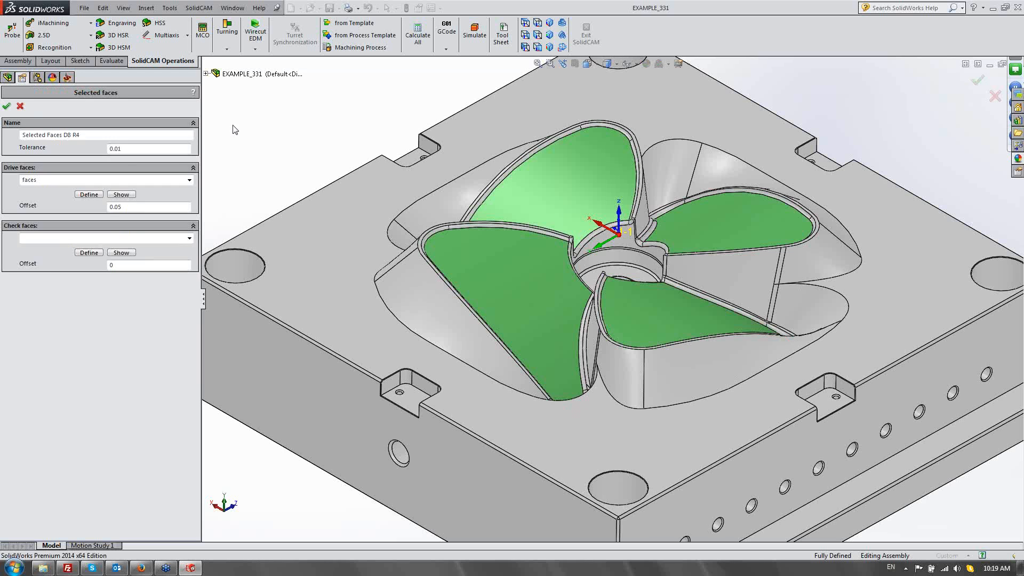
left_click(7, 106)
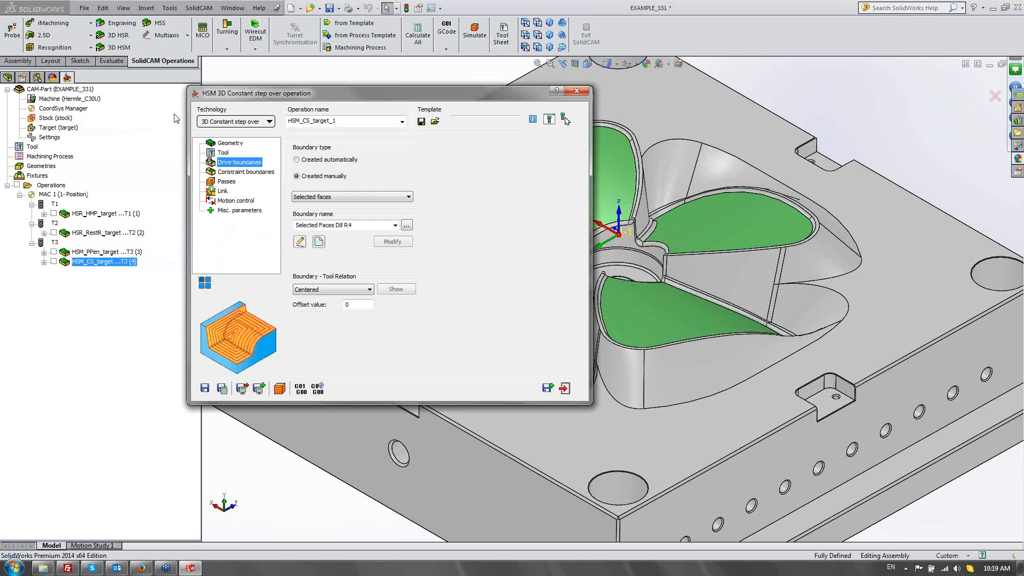
Set the constraint boundary to manually created Selected faces, reusing the existing boundary Selected Faces D8 R4.
left_click(243, 171)
left_click(324, 176)
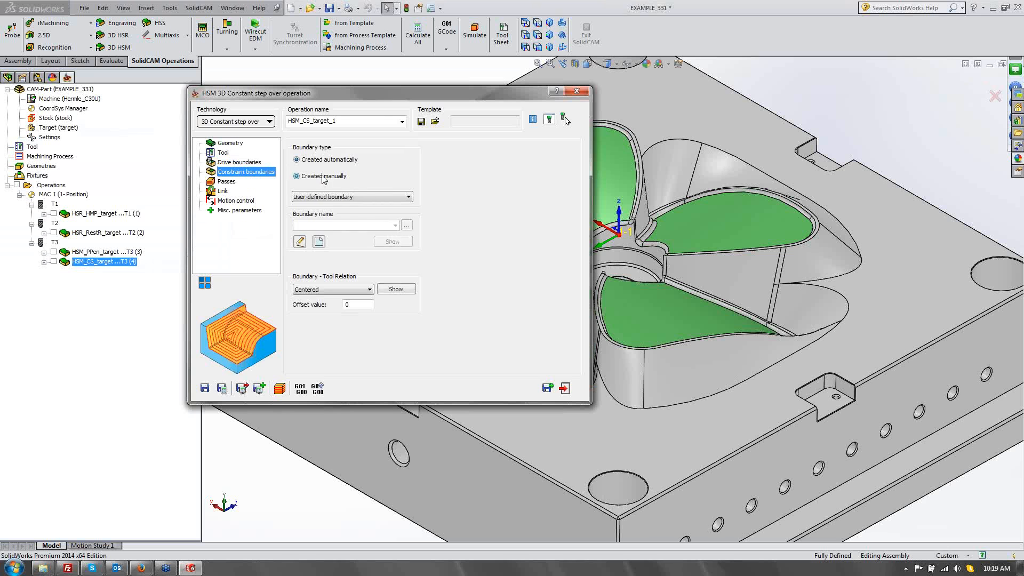
left_click(352, 197)
left_click(320, 212)
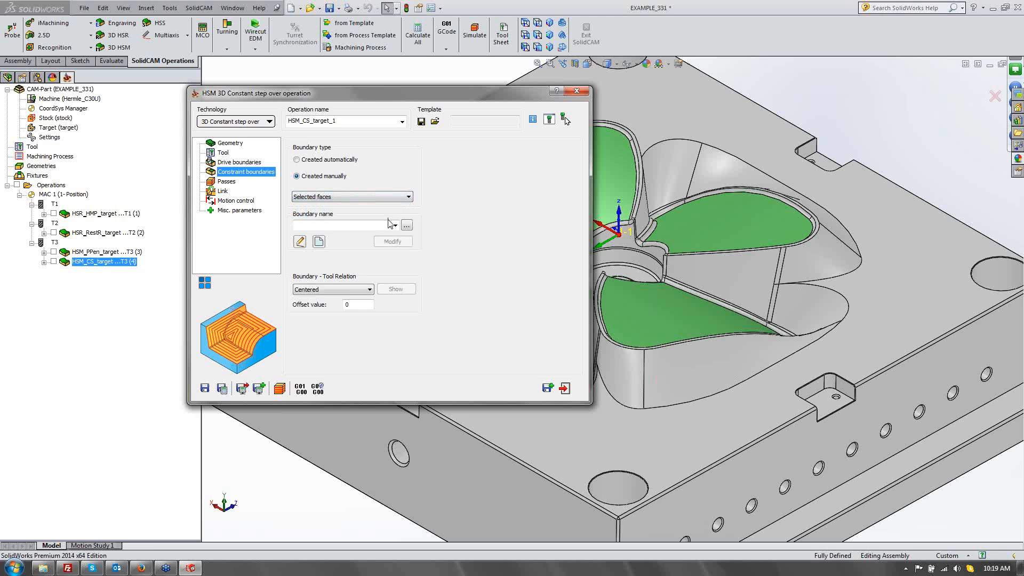
left_click(394, 225)
left_click(357, 235)
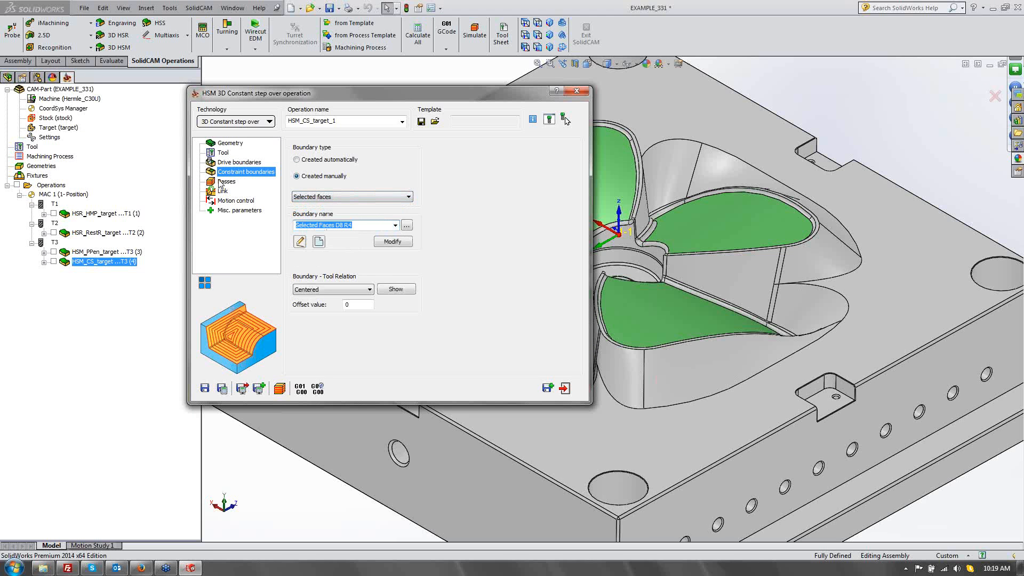
Check the horizontal and vertical step over of the passes, review the link settings, and calculate the operation.
left_click(226, 181)
double_click(386, 255)
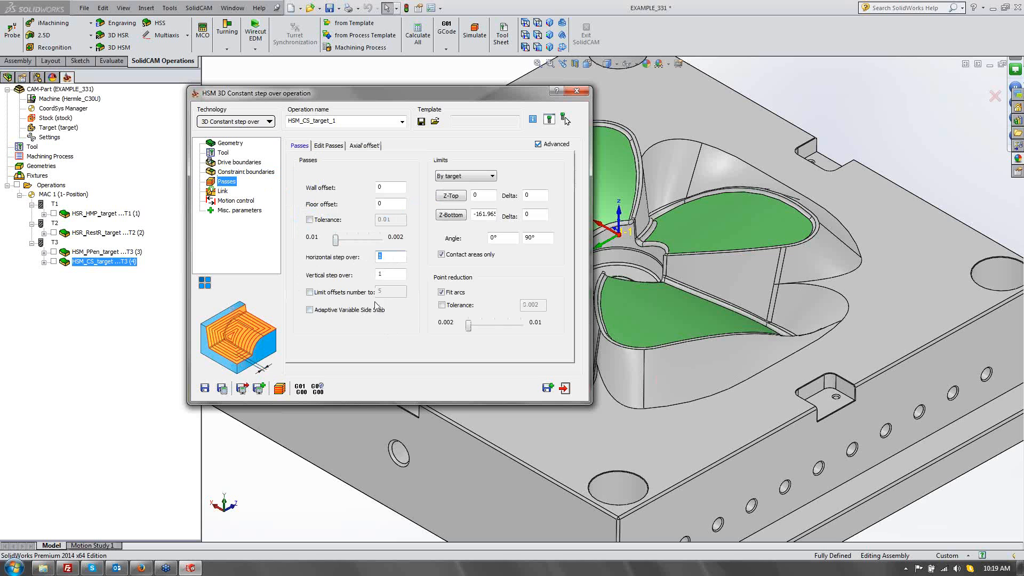
left_click(390, 274)
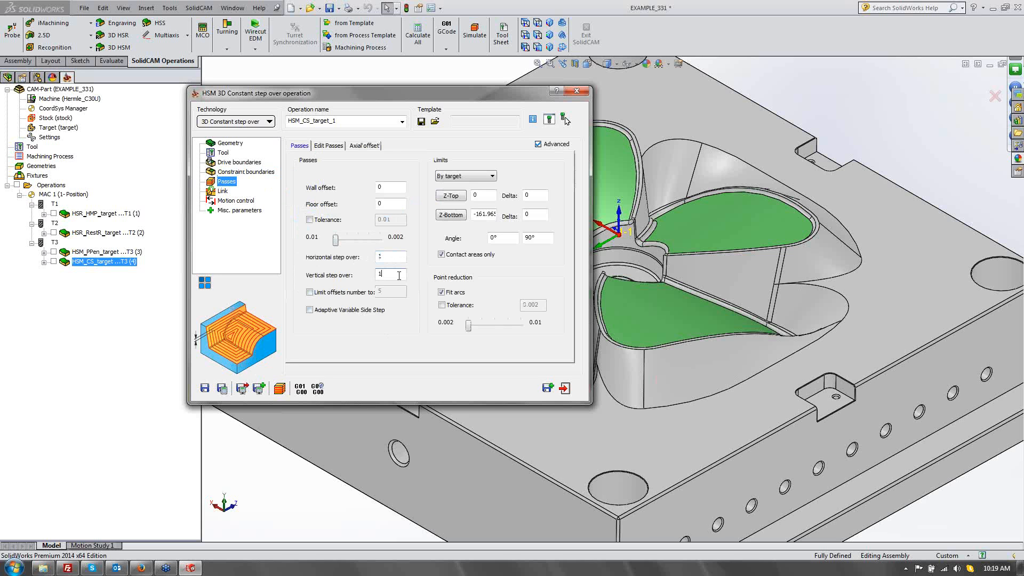
left_click(222, 191)
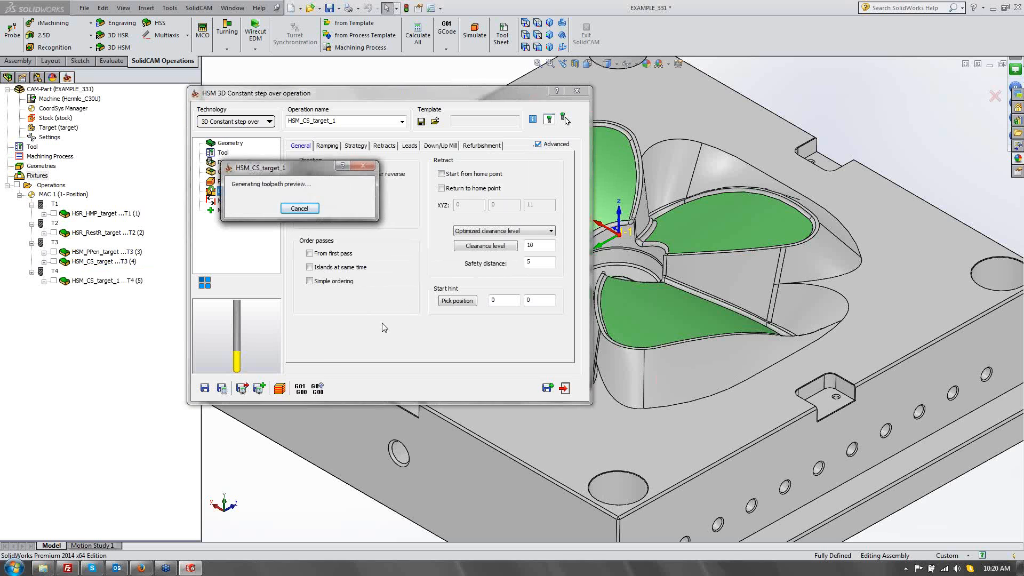
Run the Host CAD simulation of the new constant step over operation on the green blade faces.
left_click(281, 389)
middle_click_drag(618, 287, 613, 294)
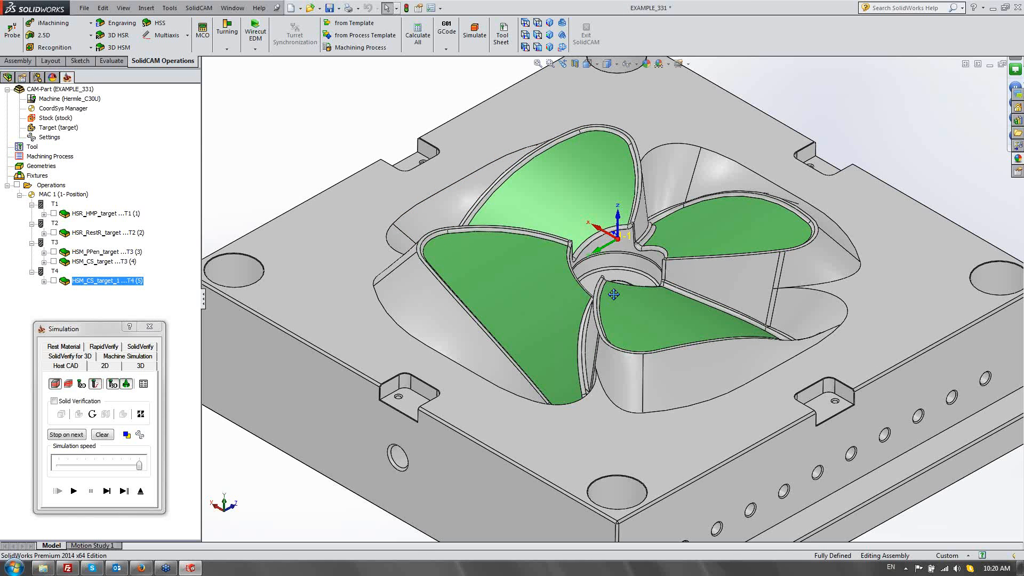
scroll(613, 294, "up", 3)
left_click(73, 491)
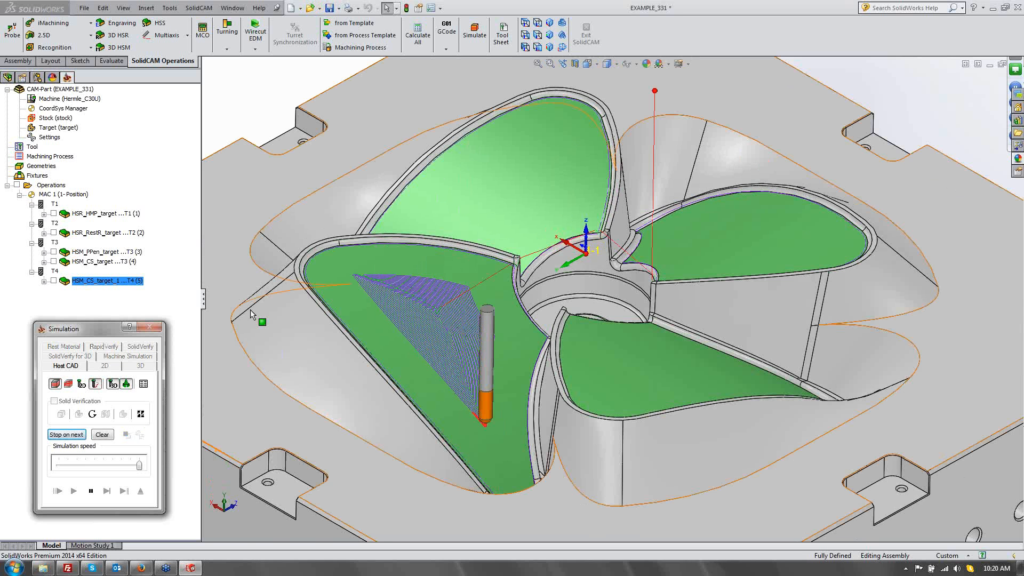
Examine the simulated passes on all four green blade faces, checking their spacing and how closely they follow the face edges.
scroll(427, 389, "up", 2)
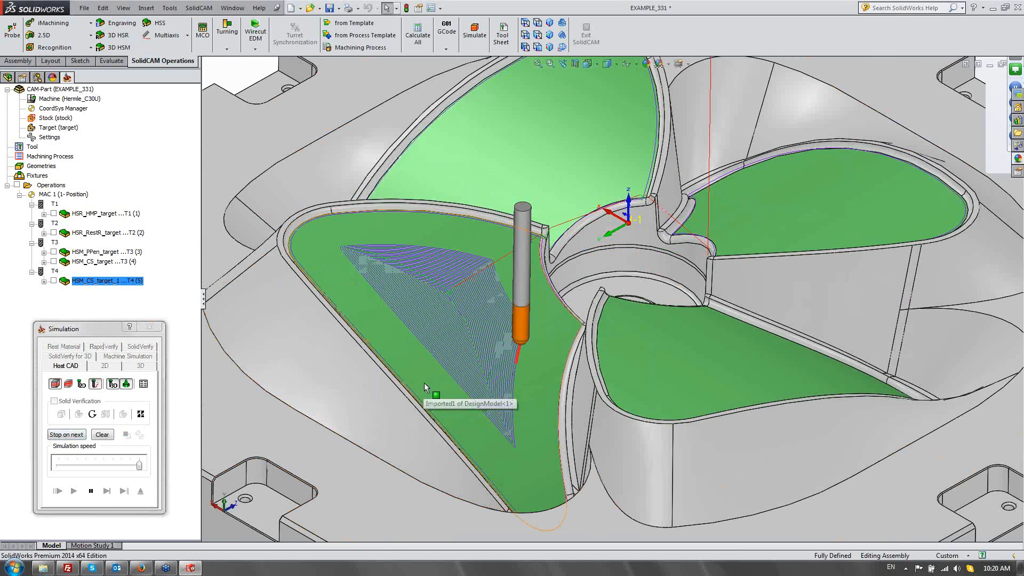
scroll(427, 389, "up", 3)
middle_click_drag(516, 381, 531, 407)
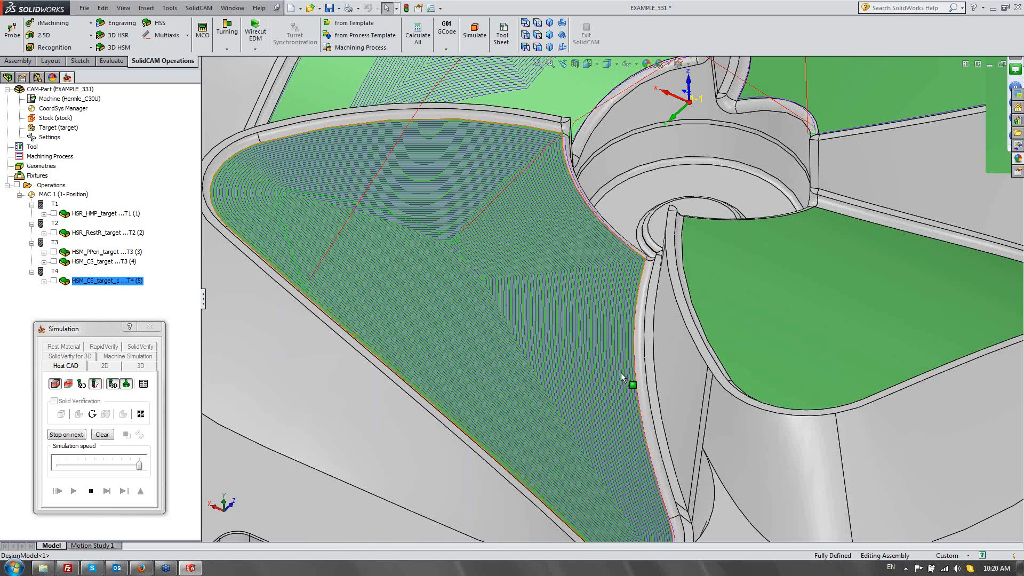
scroll(636, 369, "up", 6)
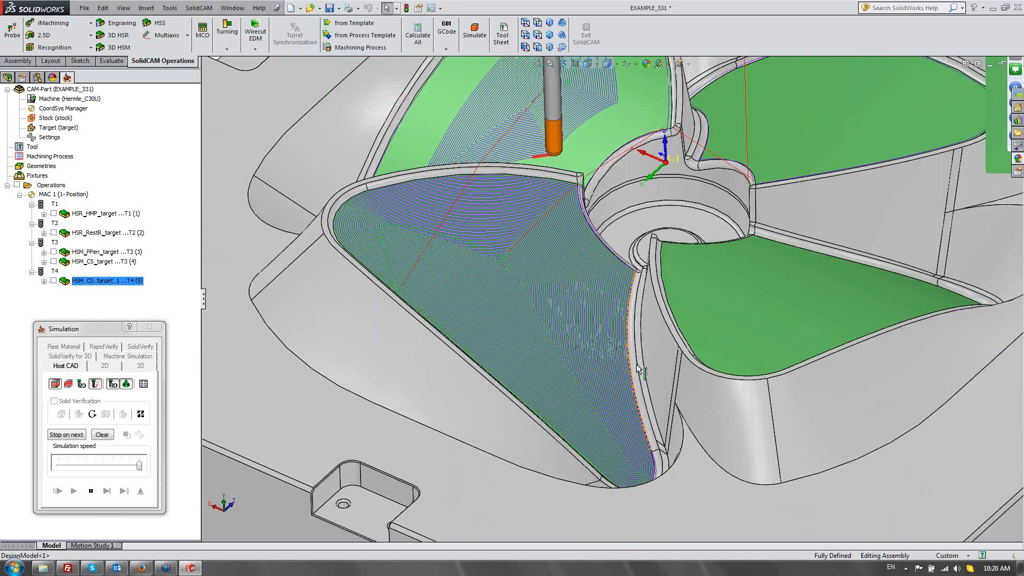
scroll(673, 277, "down", 2)
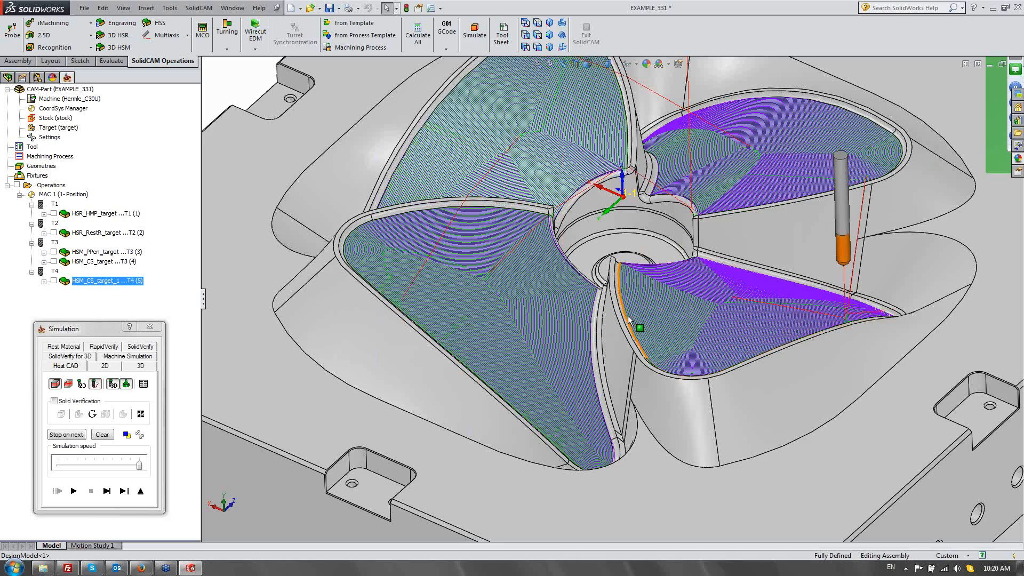
middle_click_drag(629, 308, 674, 394)
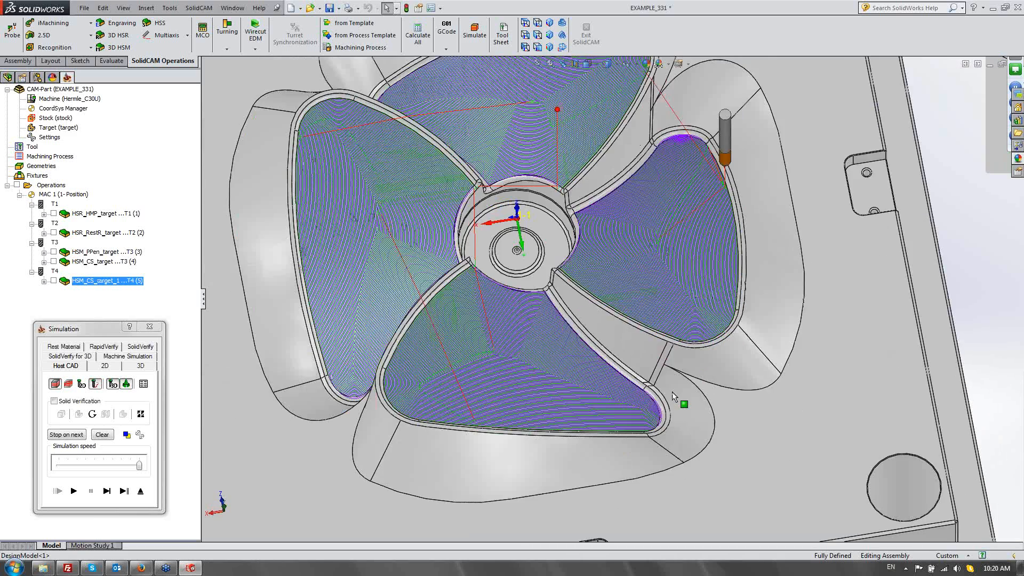
scroll(470, 356, "down", 5)
scroll(585, 338, "up", 3)
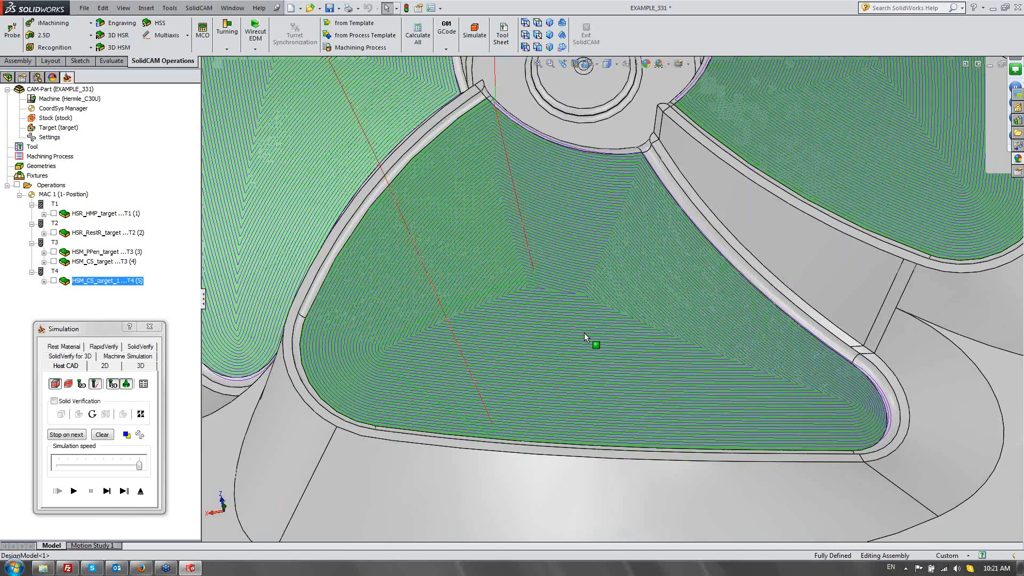
Exit the Host CAD simulation and return to the pass settings of the HSM_CS_target_1 operation.
middle_click_drag(592, 311, 587, 277)
scroll(572, 272, "up", 5)
left_click(140, 491)
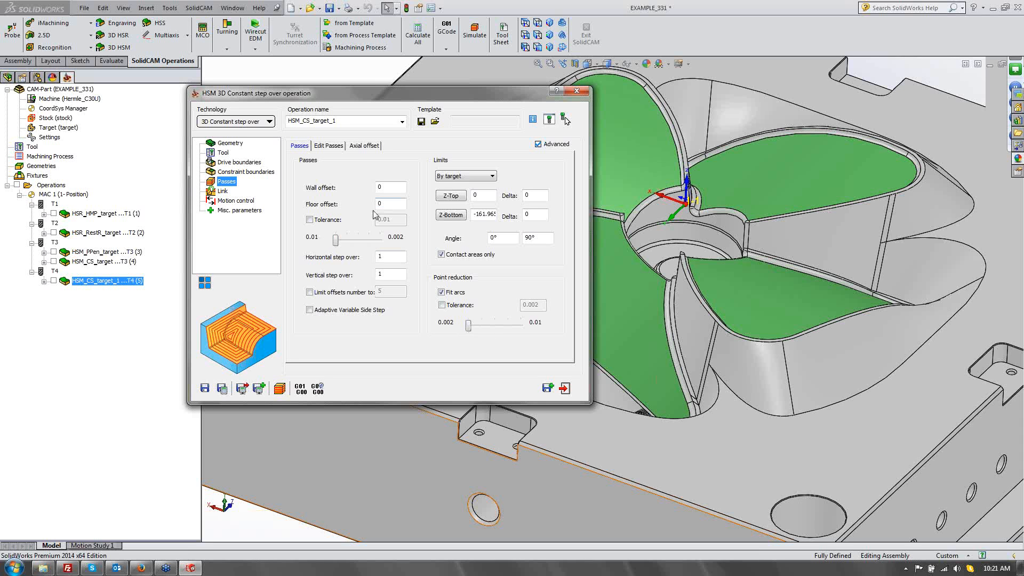
Try the finest pass tolerance of 0.002 and return the tolerance to 0.01.
mouse_move(336, 243)
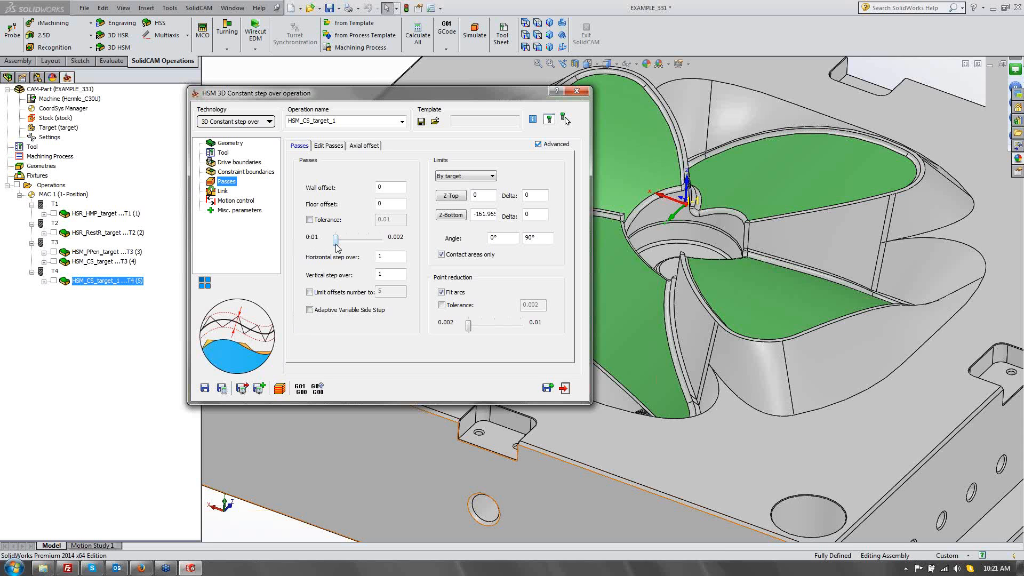
left_click_drag(338, 247, 392, 244)
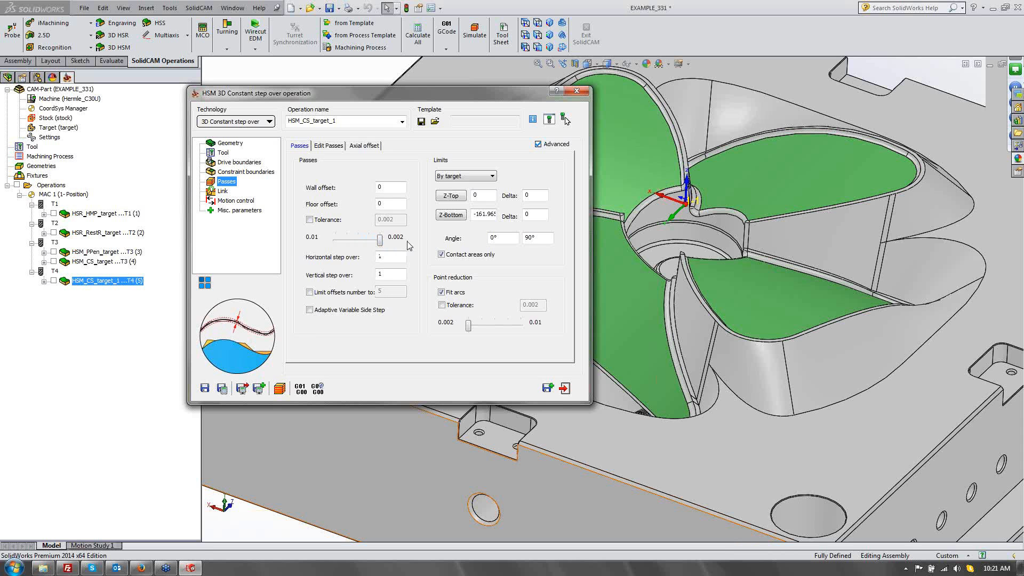
left_click_drag(380, 245, 336, 248)
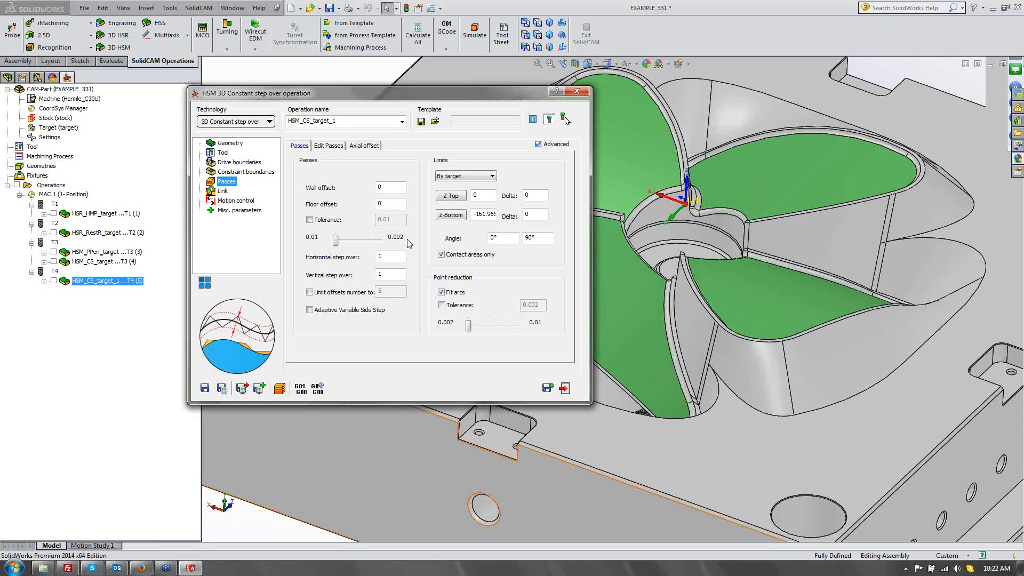
Try a custom pass tolerance of 0.015 and switch the manual tolerance off again, keeping 0.01.
left_click(310, 219)
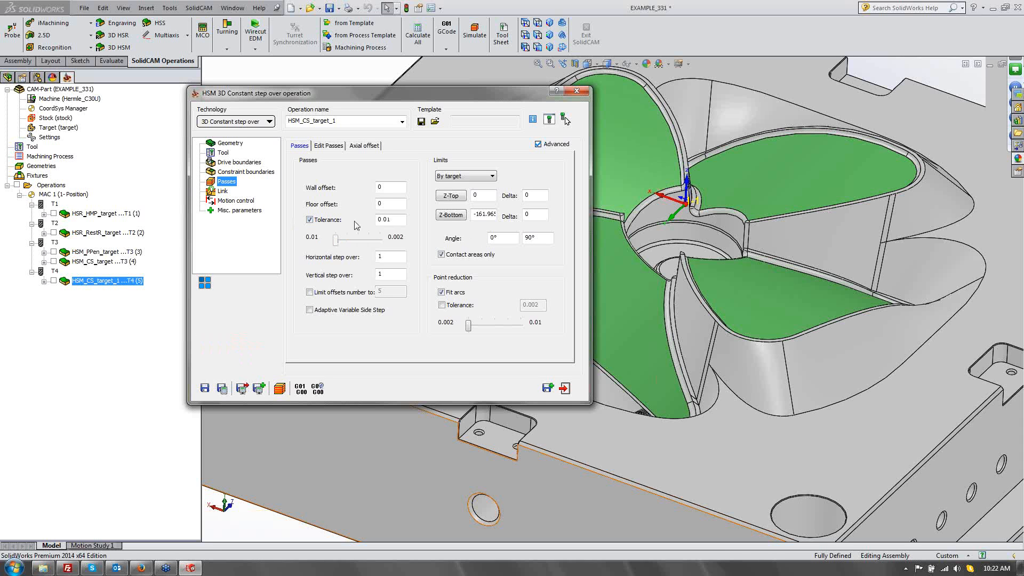
left_click(380, 220)
type("5")
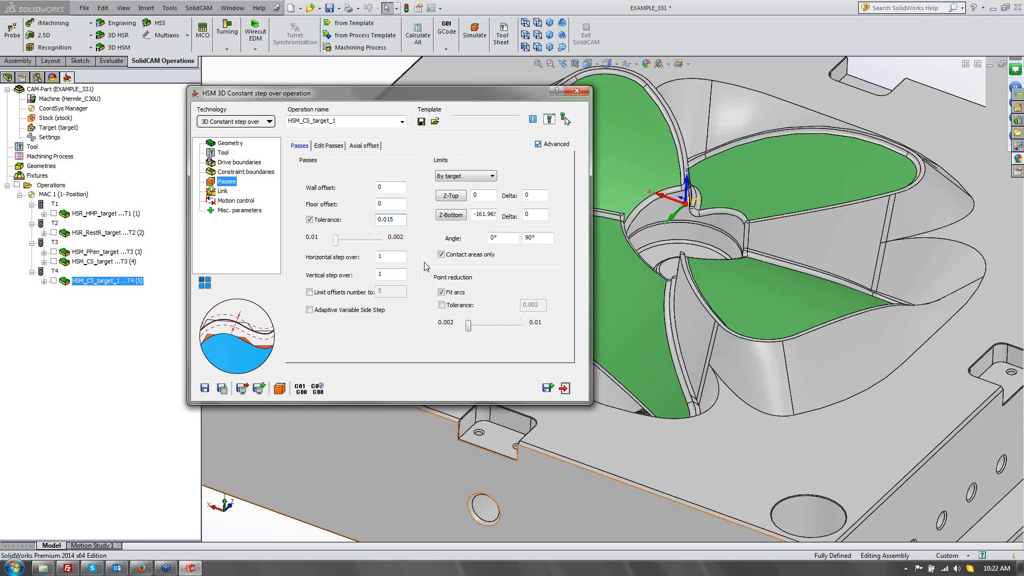
left_click(309, 219)
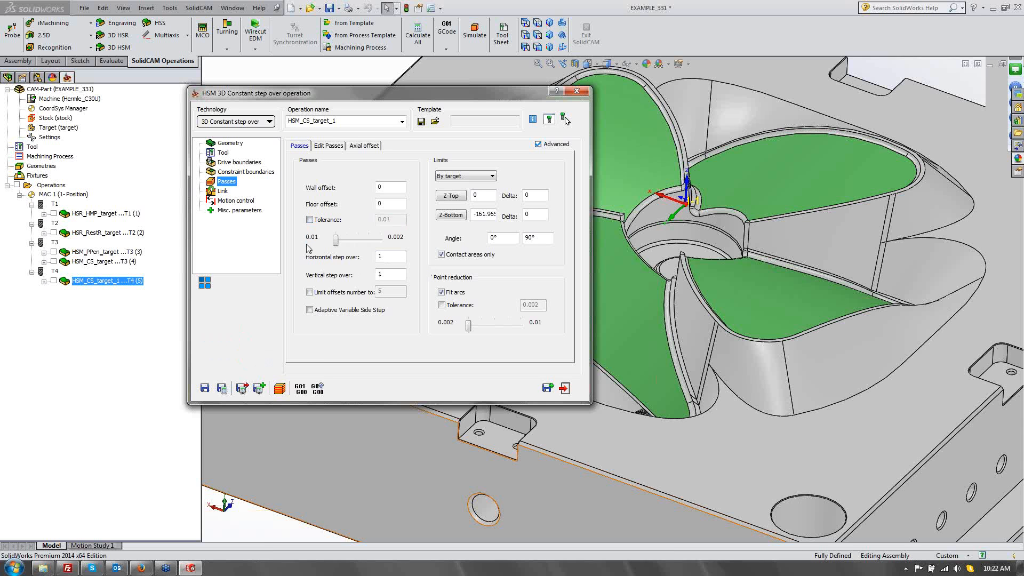
mouse_move(335, 243)
left_mouse_down()
mouse_move(380, 244)
mouse_move(322, 248)
left_mouse_up()
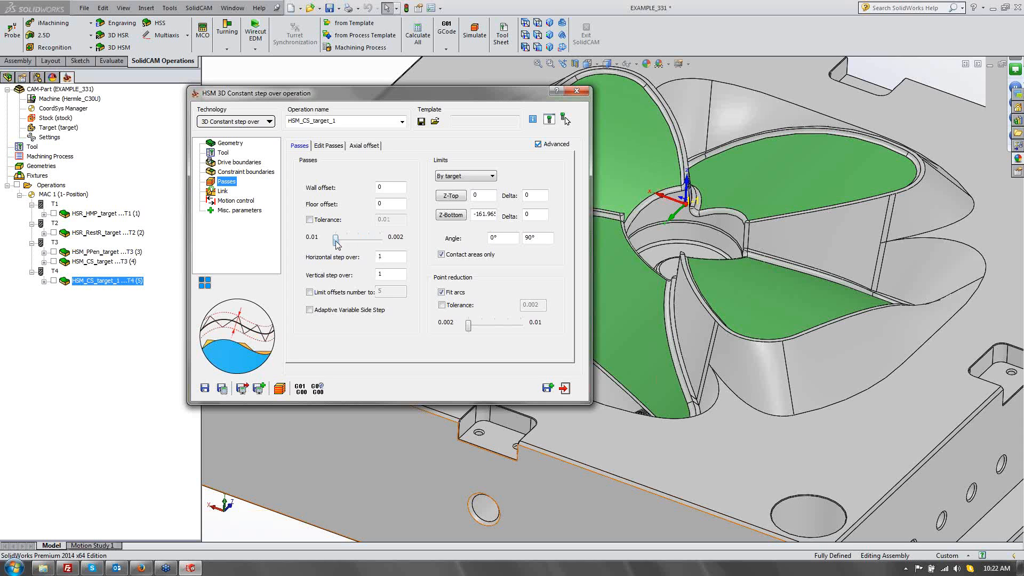
mouse_move(336, 245)
left_mouse_down()
mouse_move(380, 246)
mouse_move(335, 246)
left_mouse_up()
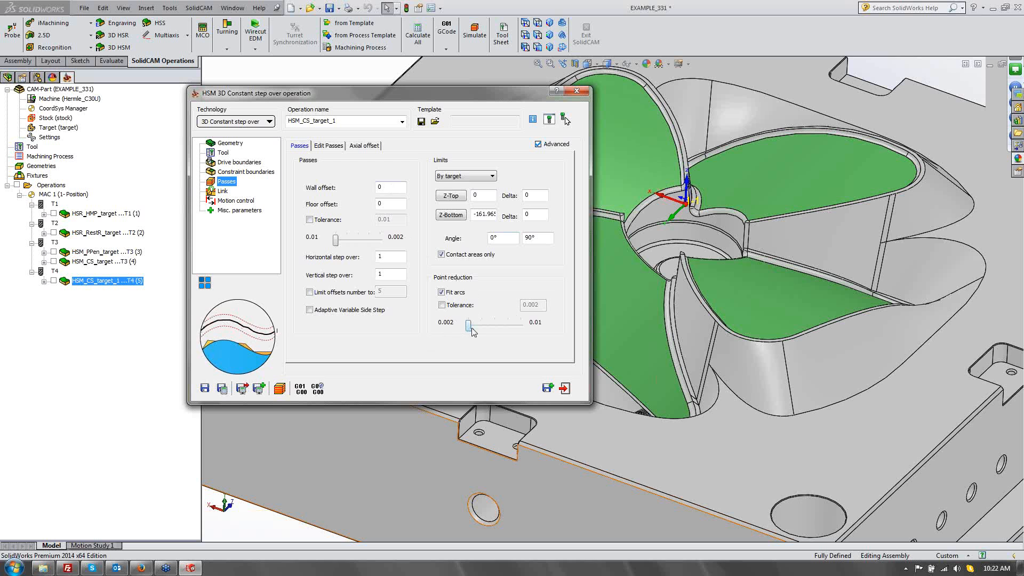
Try the point reduction tolerance at its coarse limit of 0.01 and return it to 0.002.
left_click_drag(472, 332, 521, 337)
left_click_drag(521, 327, 470, 333)
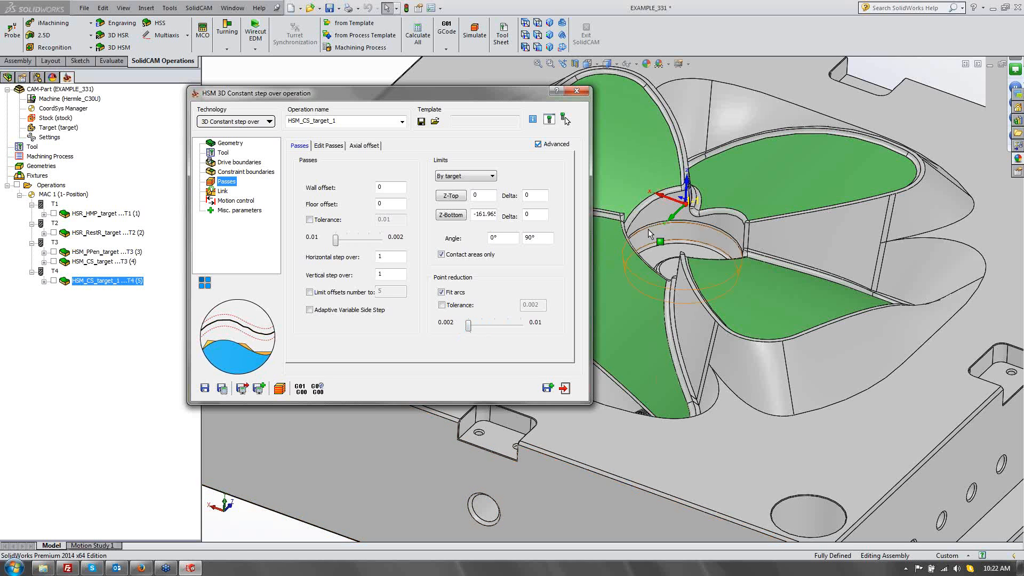
Set the pass tolerance to 0.002 and disable arc fitting in the point reduction.
left_click(795, 177)
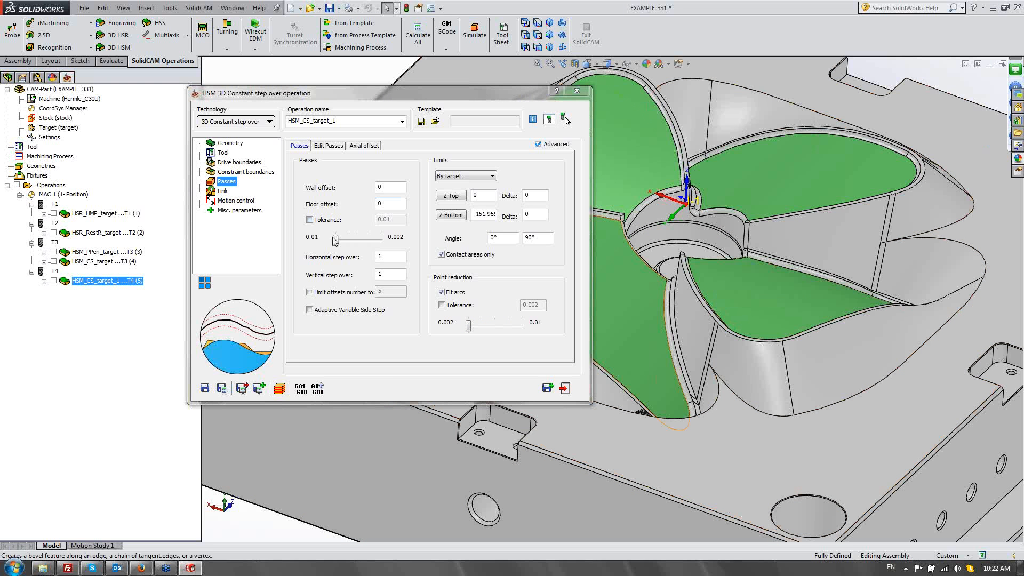
left_click_drag(335, 241, 379, 240)
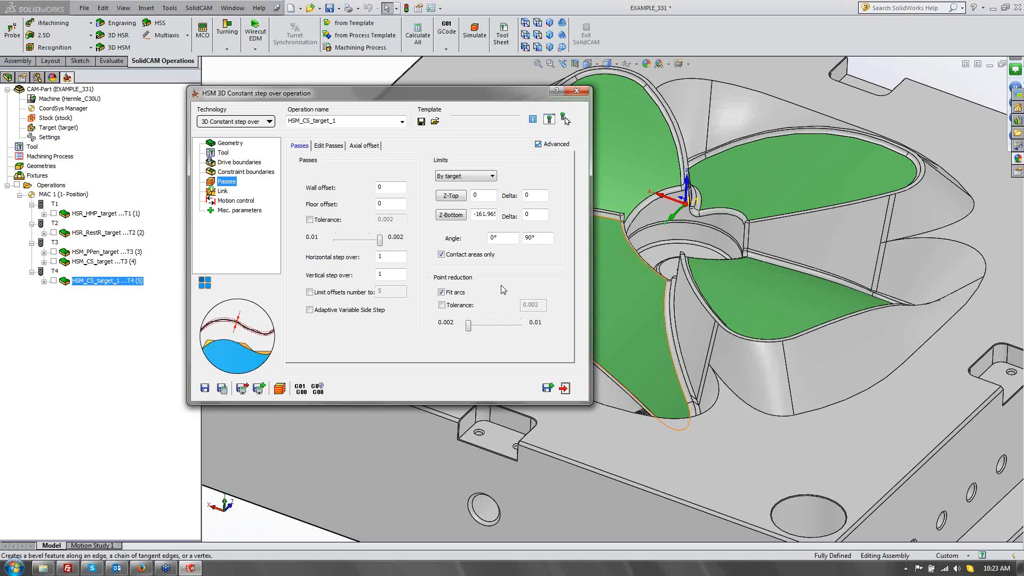
left_click(441, 292)
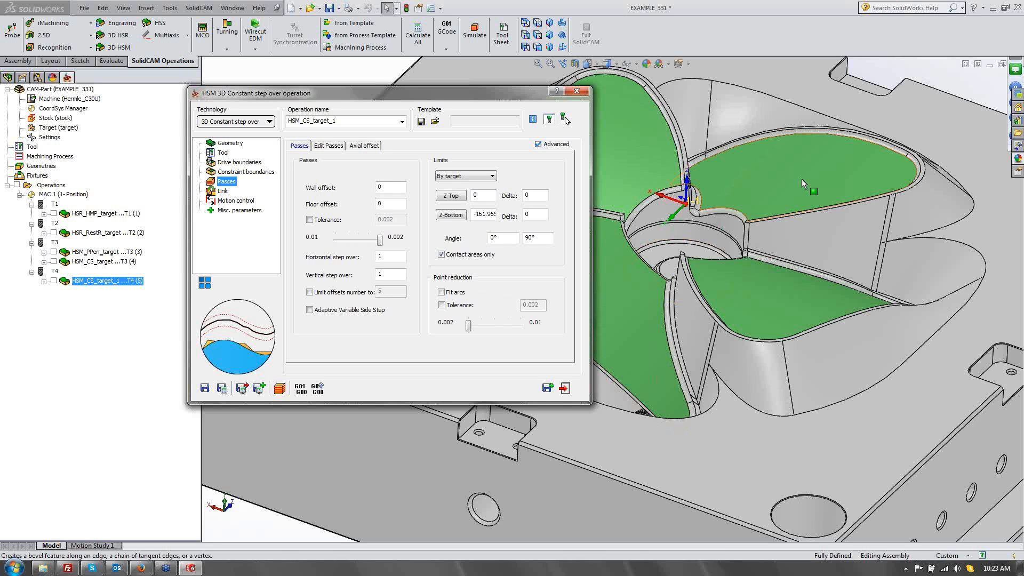
Enable a manual point reduction tolerance of 0 and exit the constant step over operation.
left_click(442, 306)
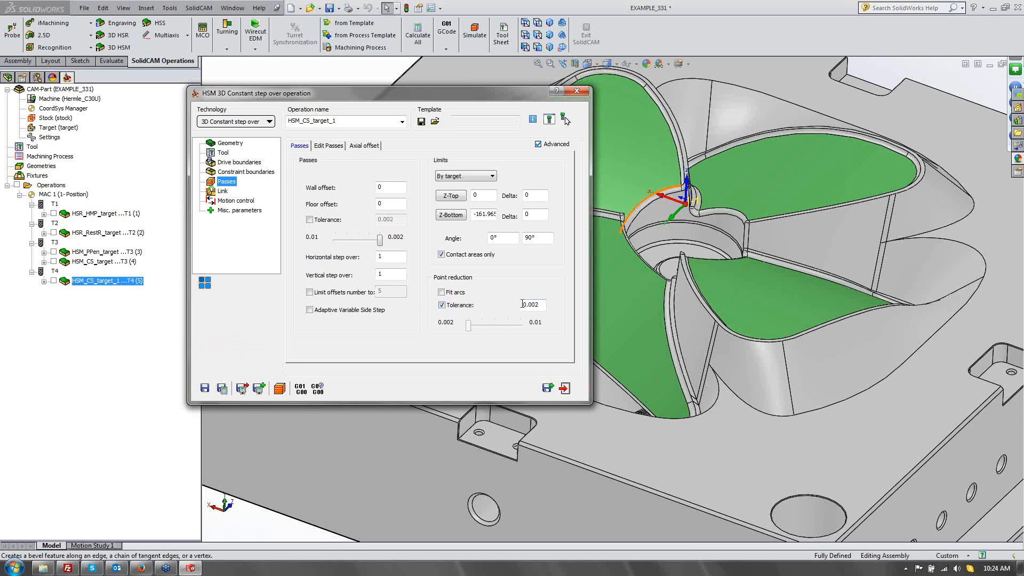
double_click(540, 306)
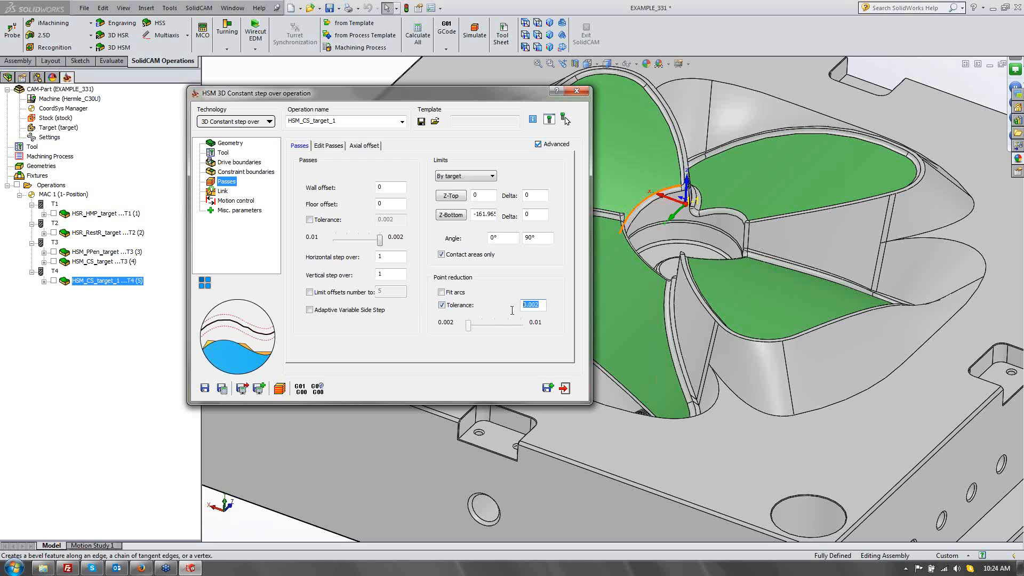
type("0")
left_click_drag(379, 242, 401, 252)
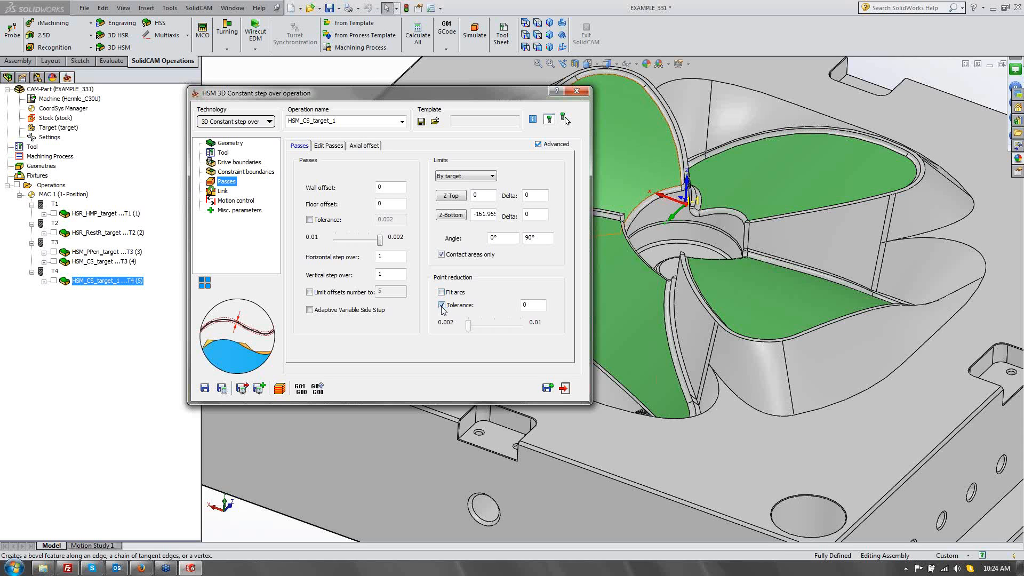
left_click(530, 305)
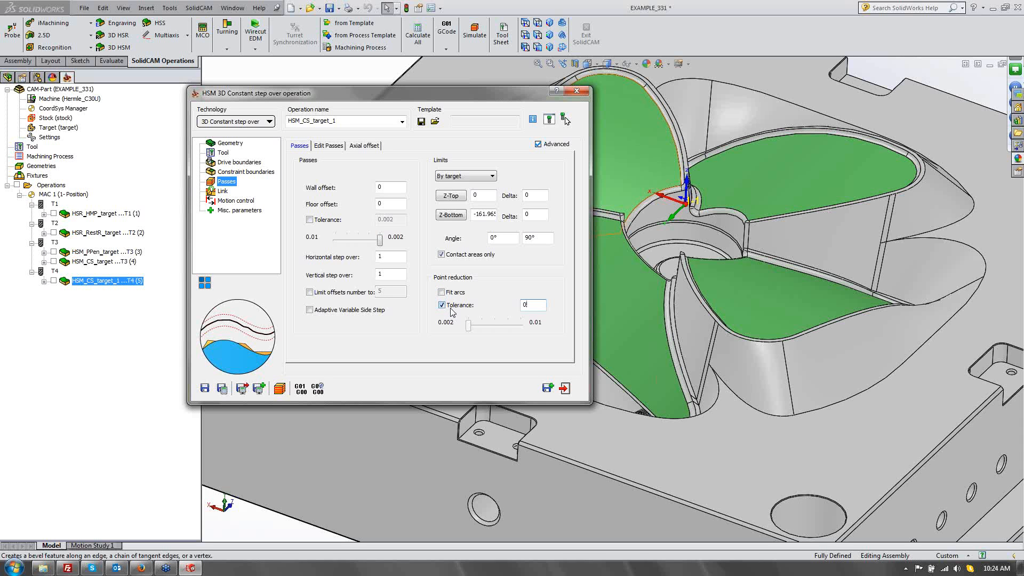
double_click(527, 304)
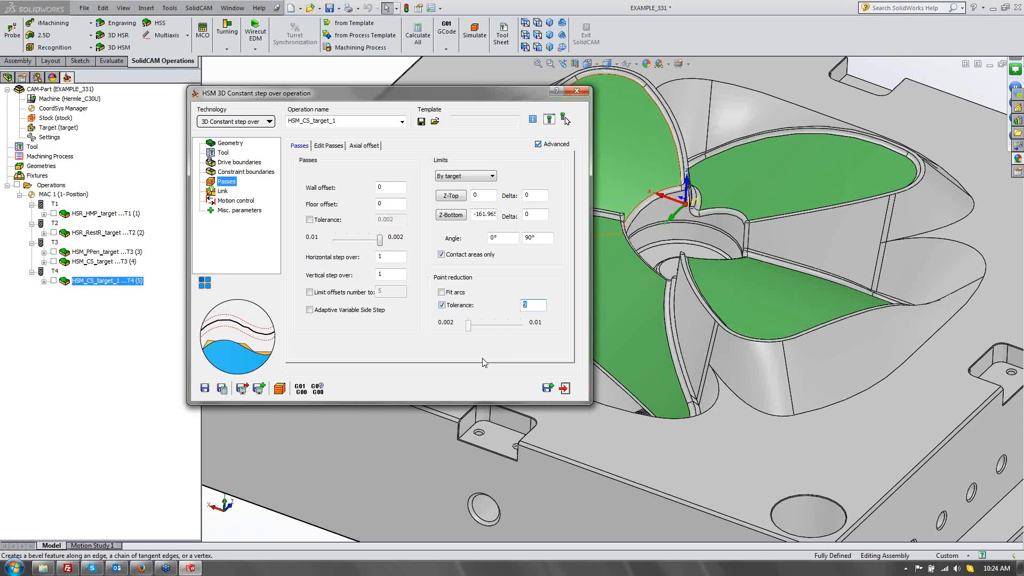
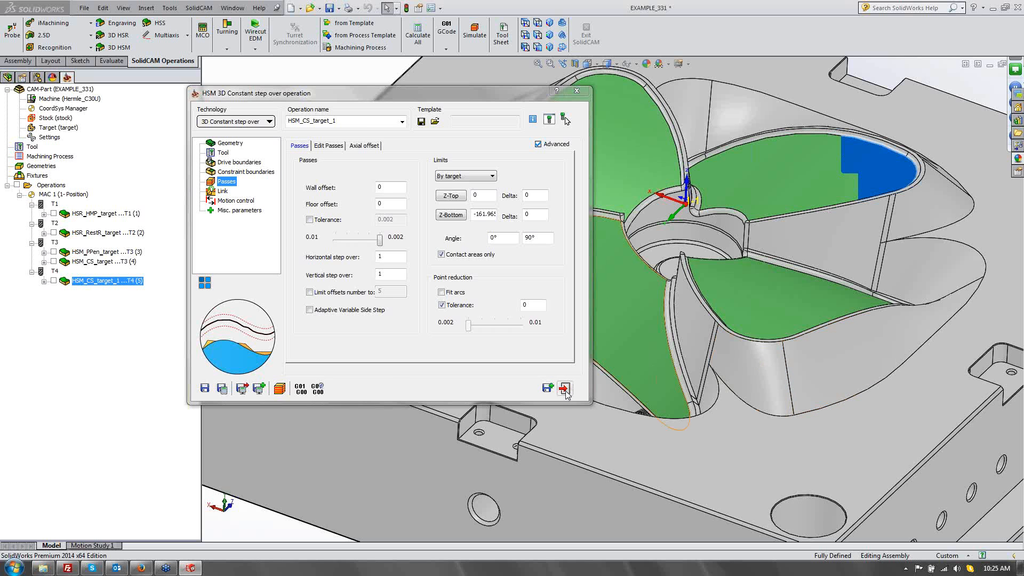
left_click(277, 204)
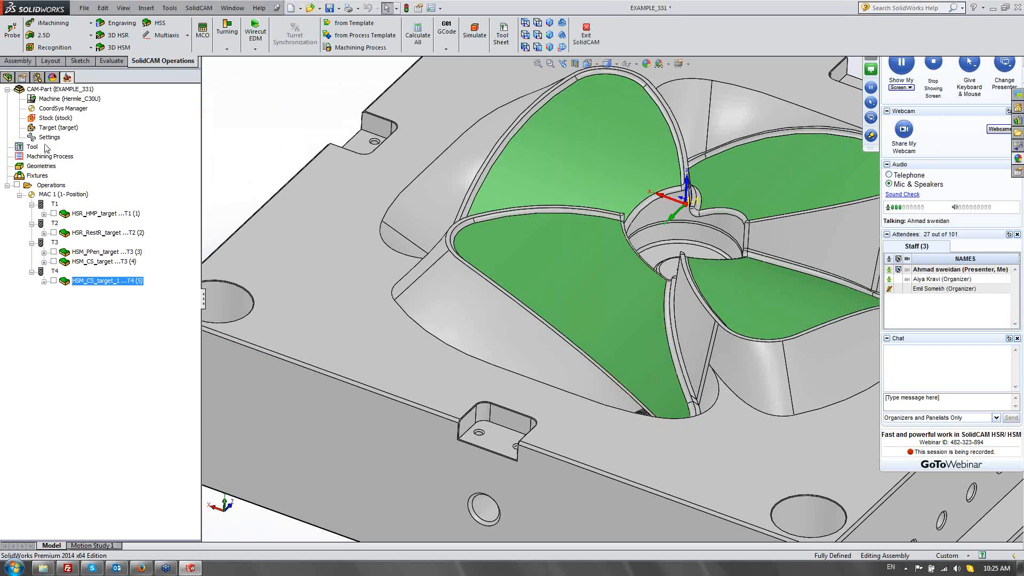
Check the updated stock calculation method in the CAM part settings and close them without changes.
double_click(48, 137)
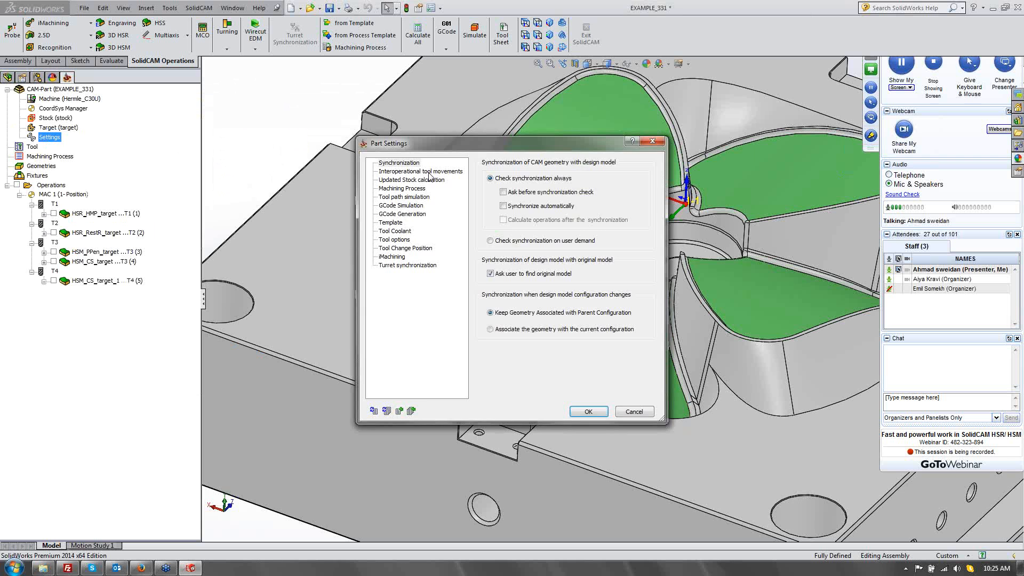
left_click_drag(480, 151, 360, 112)
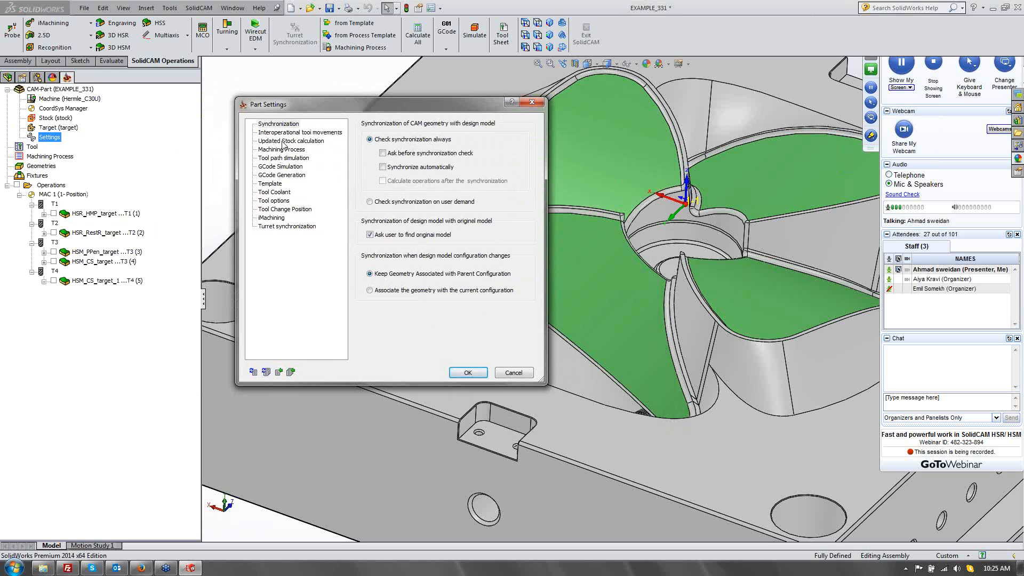
left_click(283, 141)
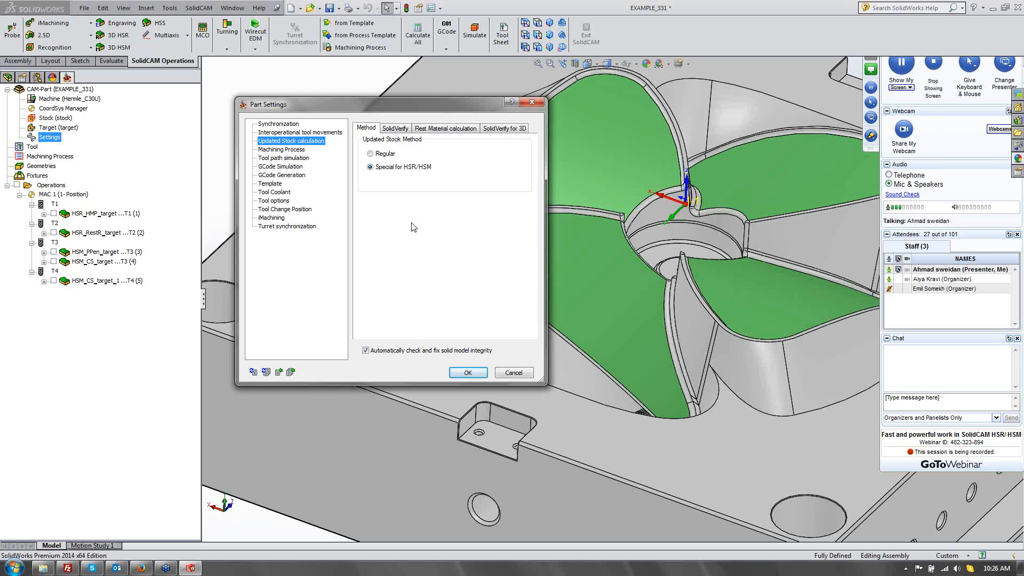
left_click(515, 377)
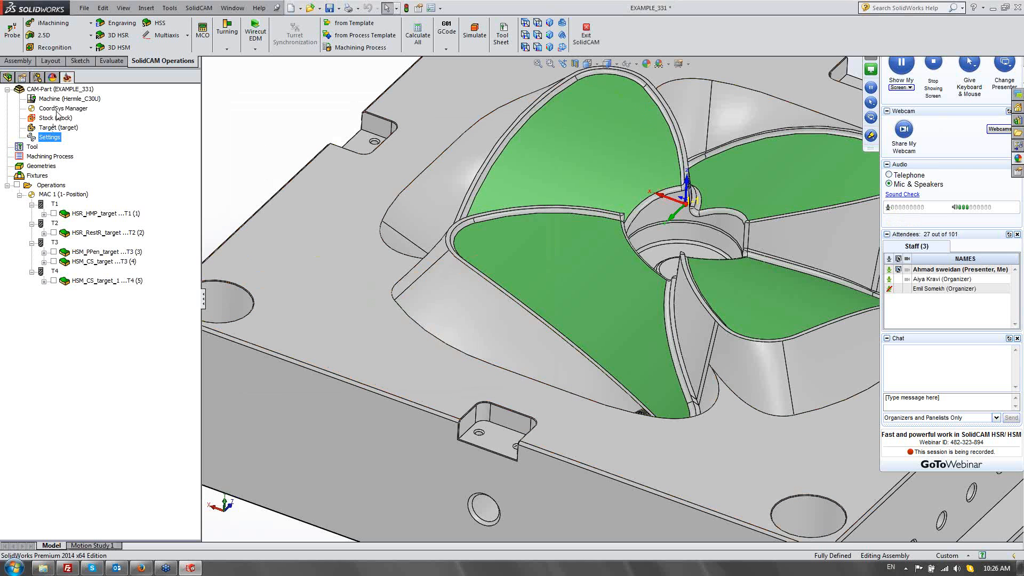
Reopen the part settings and review the updated stock options for SolidVerify and SolidVerify for 3D, including the tool facet tolerance.
double_click(49, 139)
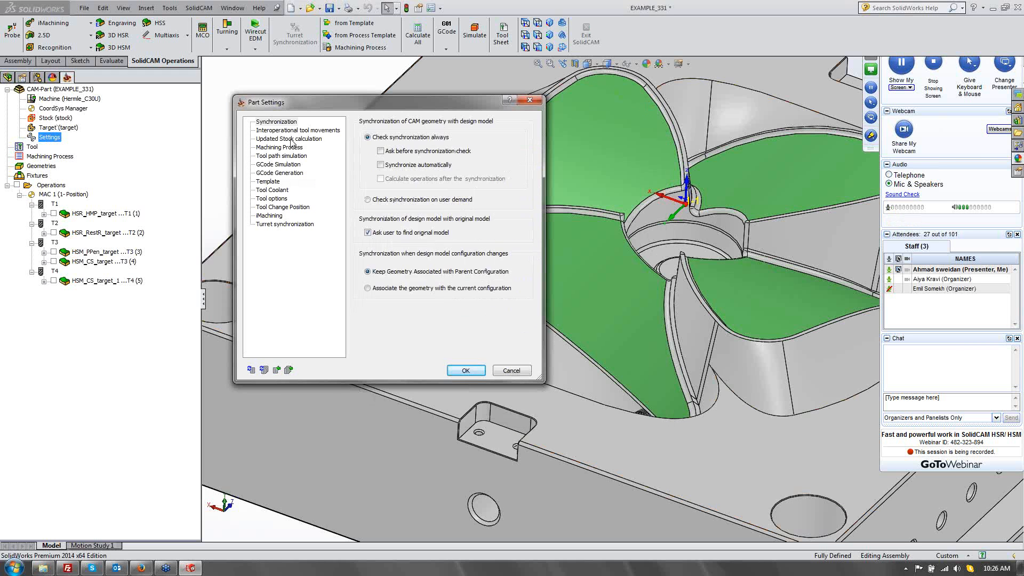
left_click(276, 139)
left_click(404, 127)
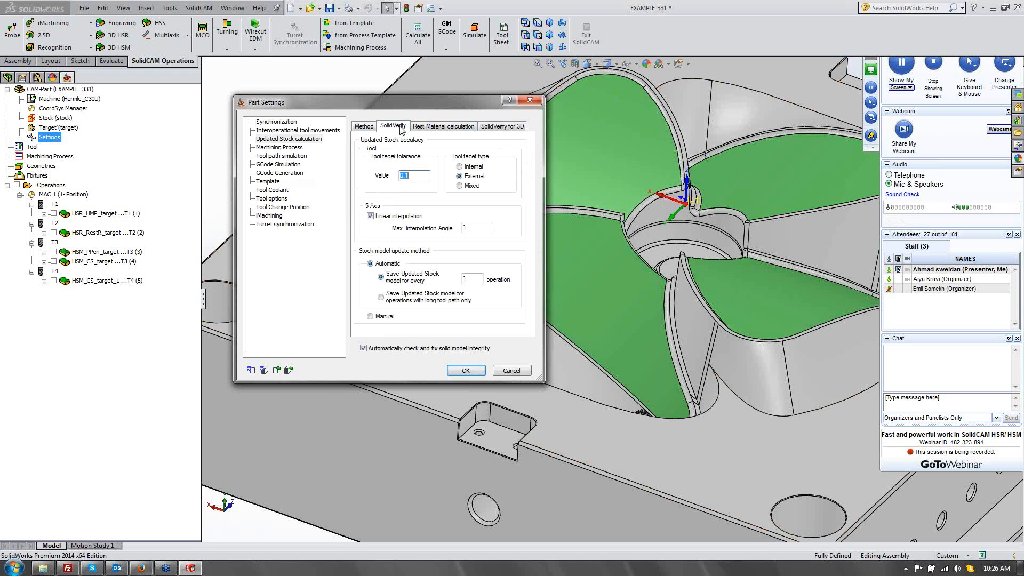
left_click(407, 175)
left_click(508, 128)
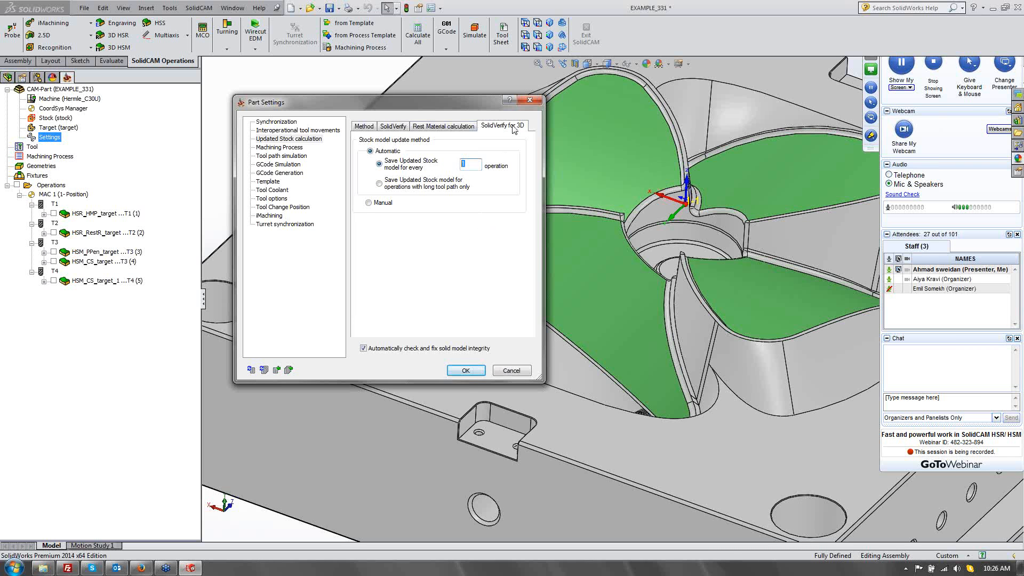
left_click(393, 125)
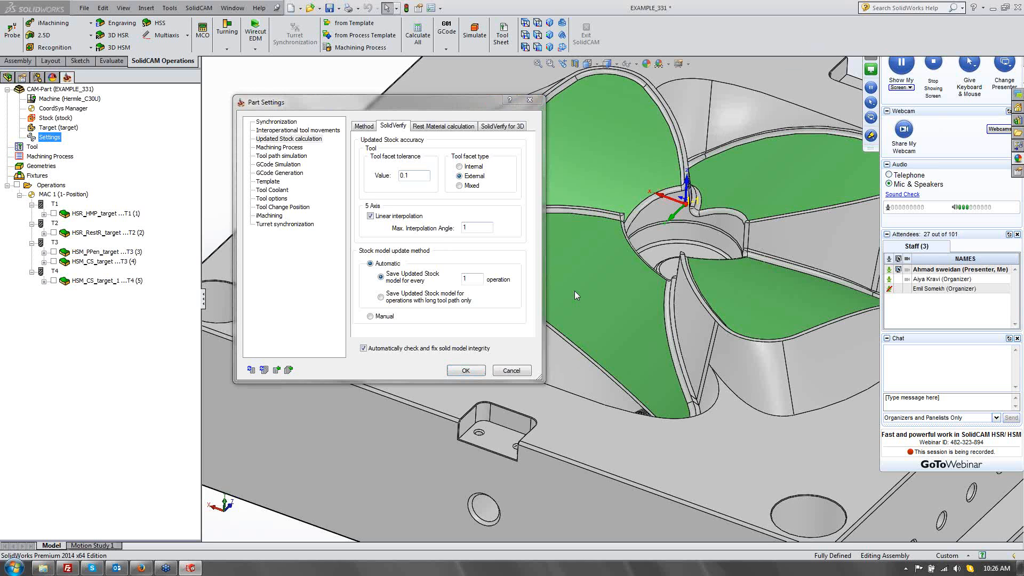
Open the SolidVerify simulation of the HSR_HMP_target roughing operation and show the stock block in isometric view.
right_click(89, 214)
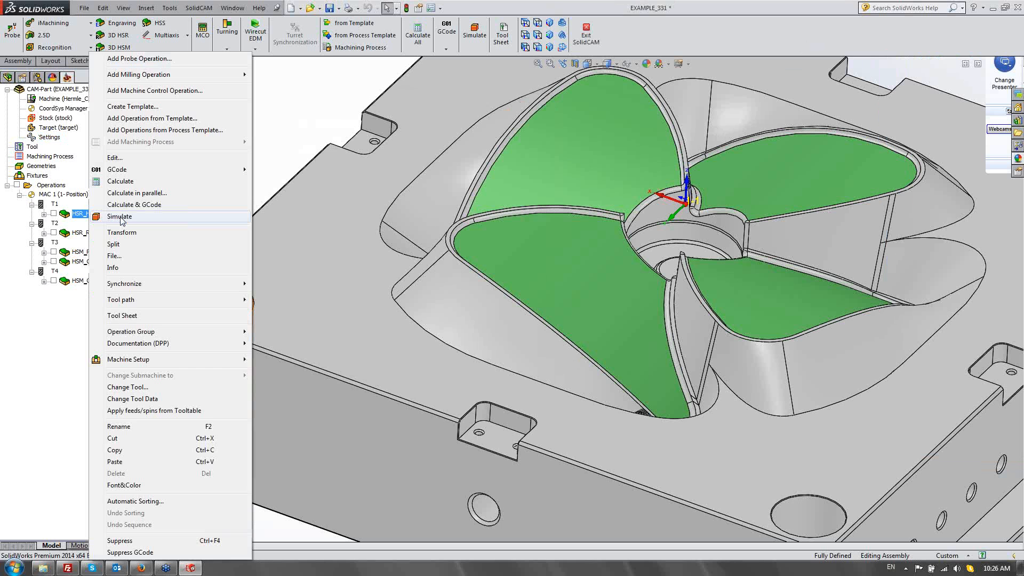
left_click(122, 217)
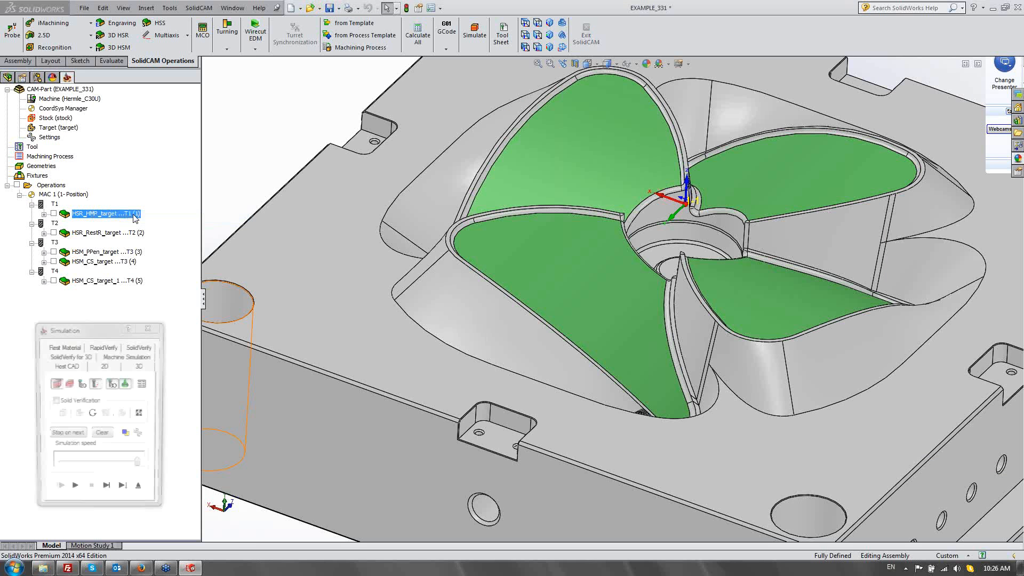
left_click(134, 349)
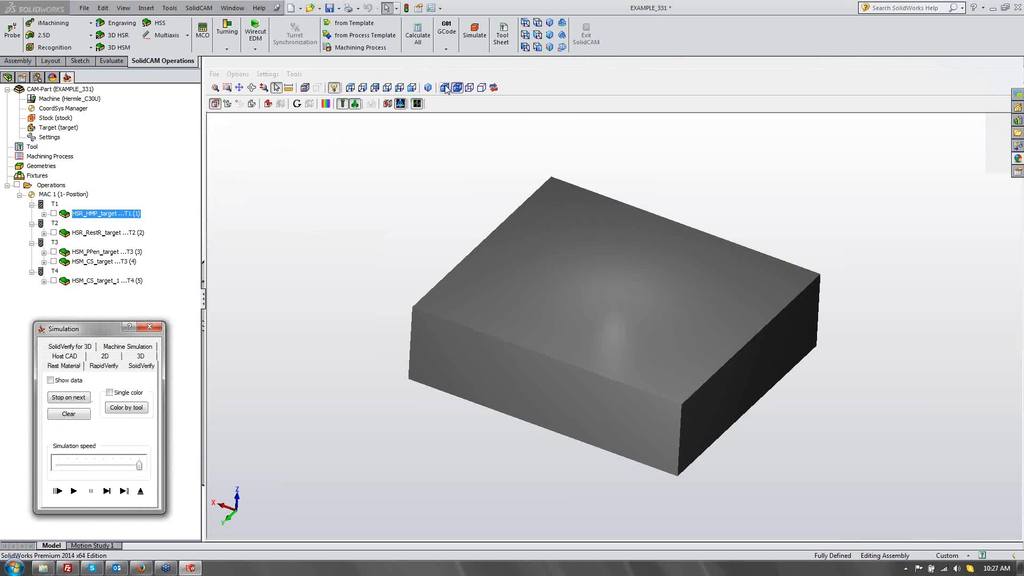
left_click(447, 88)
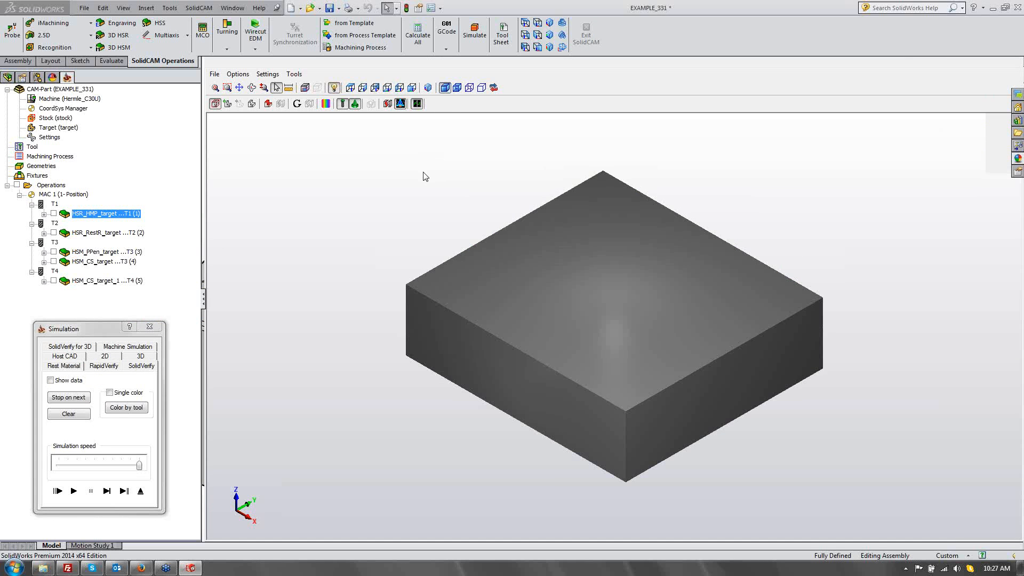
Review the SolidVerify general settings for animation redraw, crash detection, rendering and stock splitting, and cancel without changes.
left_click(268, 74)
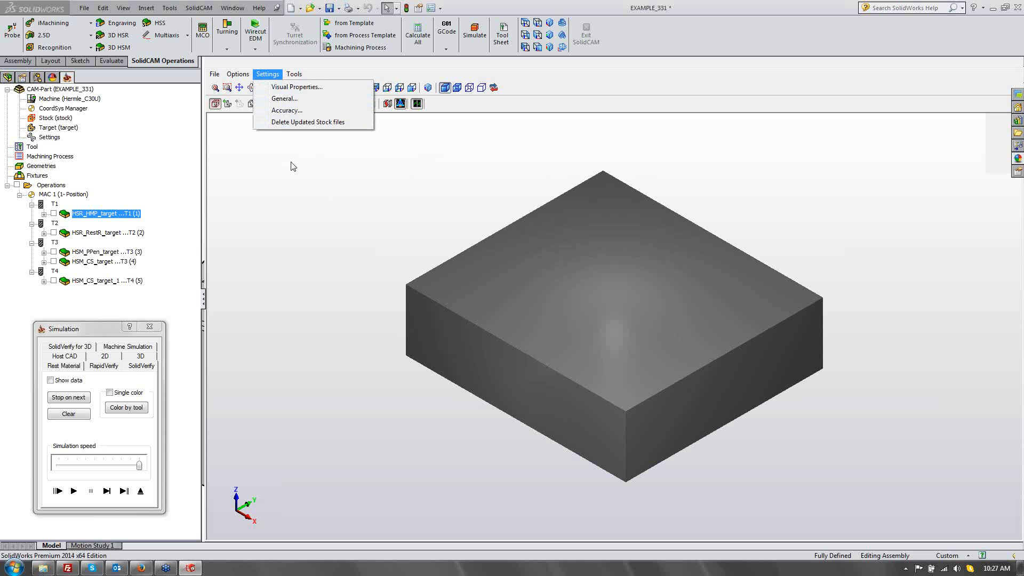
left_click(284, 99)
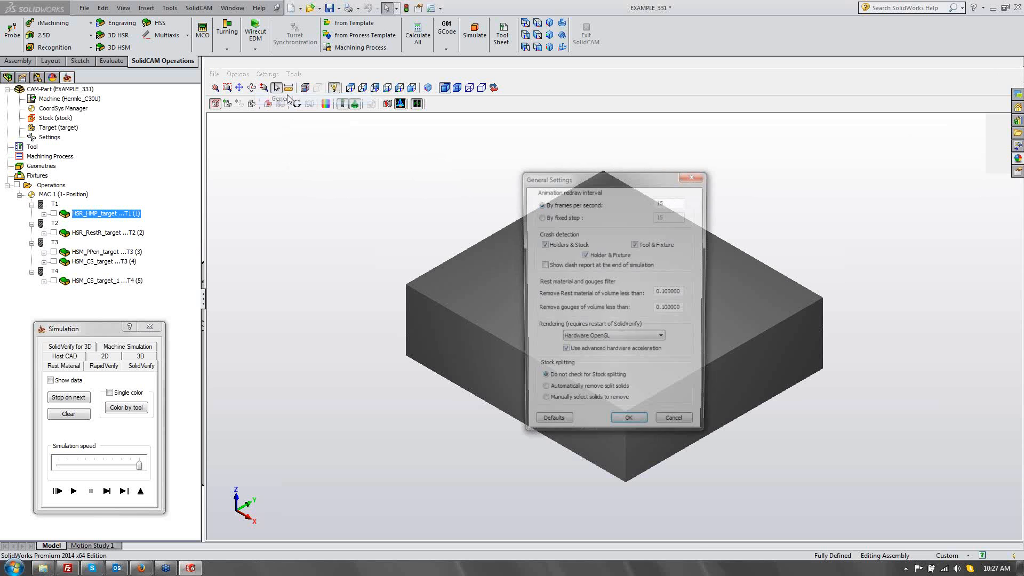
left_click_drag(587, 178, 309, 157)
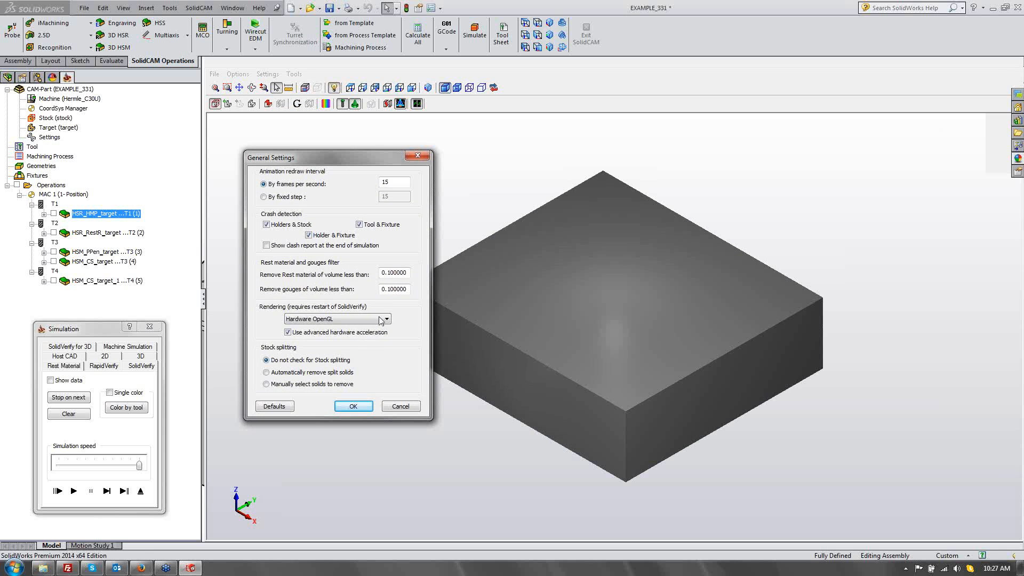
double_click(392, 182)
left_click(401, 409)
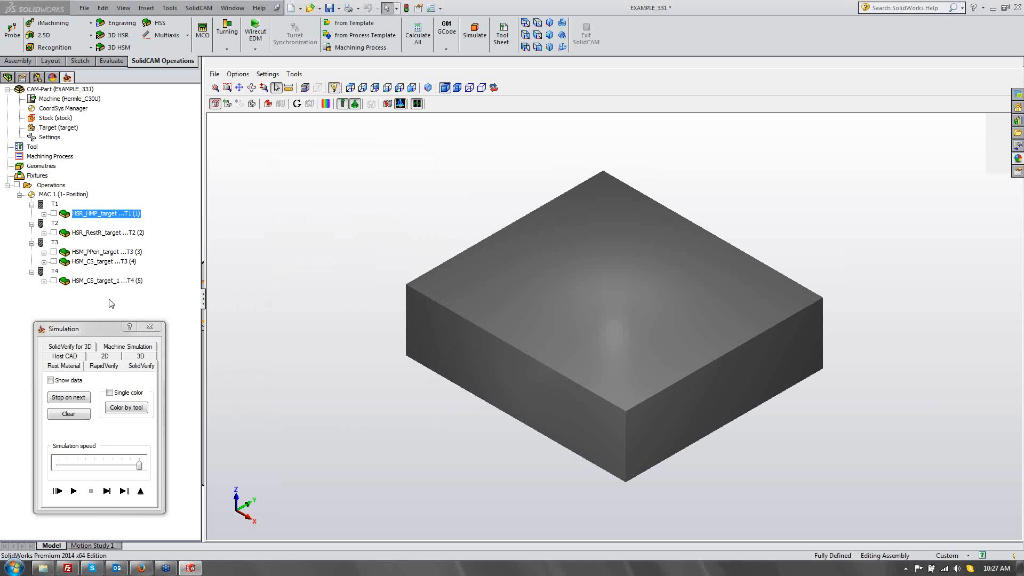
Exit the simulation and the HM roughing operation, and close the EXAMPLE_331 CAM part.
left_click(152, 329)
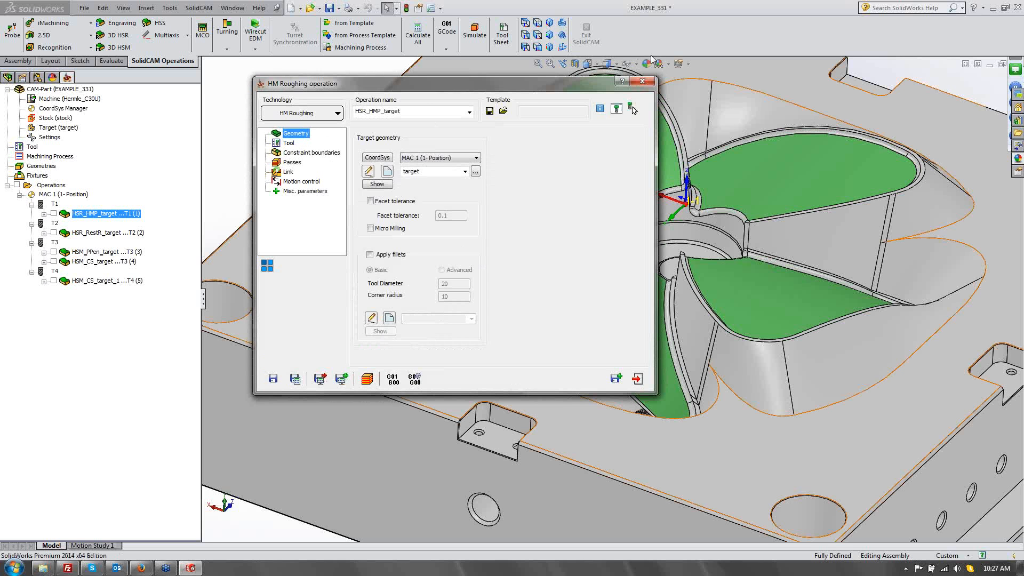
left_click(642, 81)
left_click(56, 185)
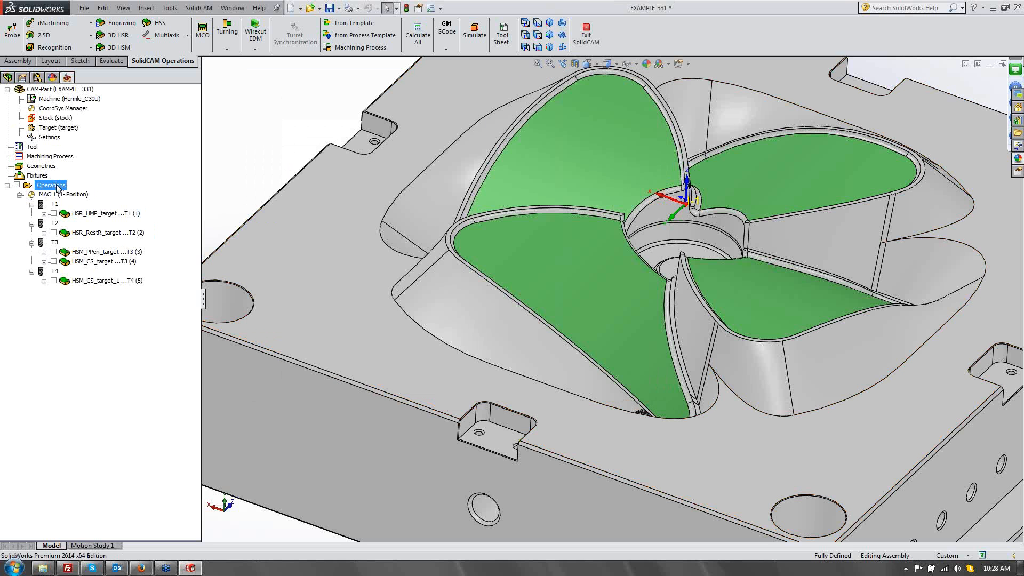
right_click(58, 89)
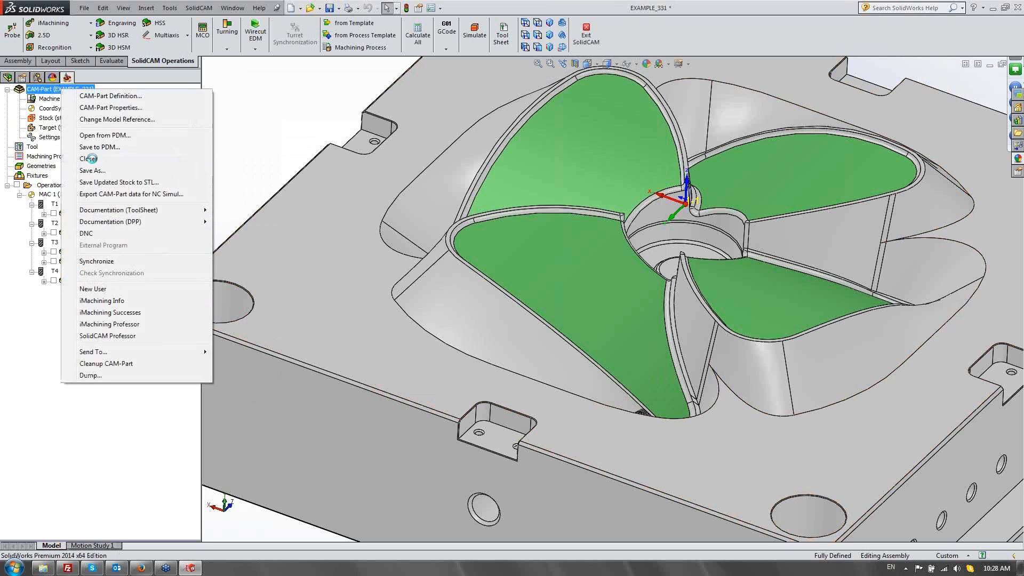
left_click(88, 158)
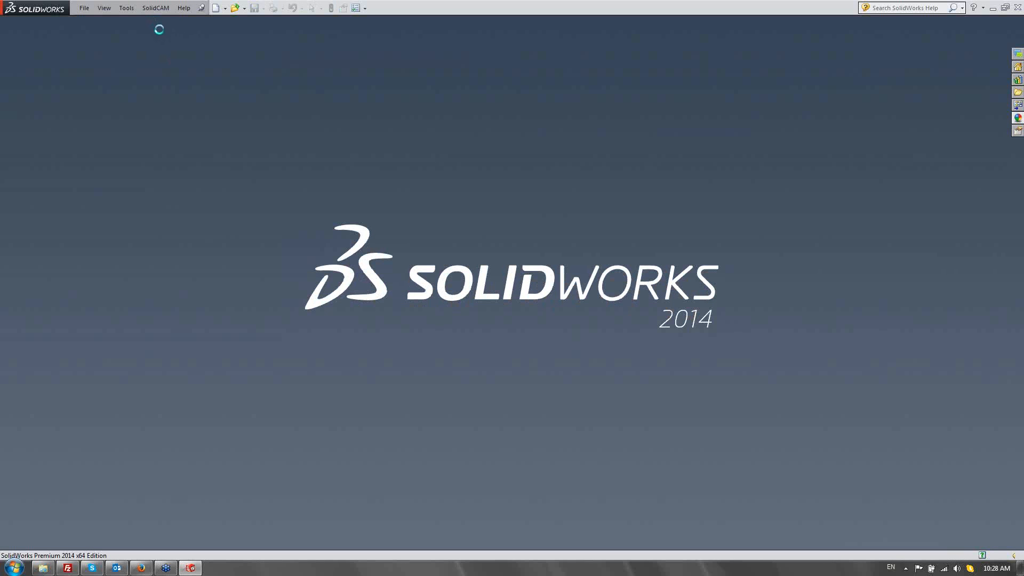
Open the existing CAM part Example_2 from the Webinar (big parts) folder.
left_click(155, 8)
left_click(164, 34)
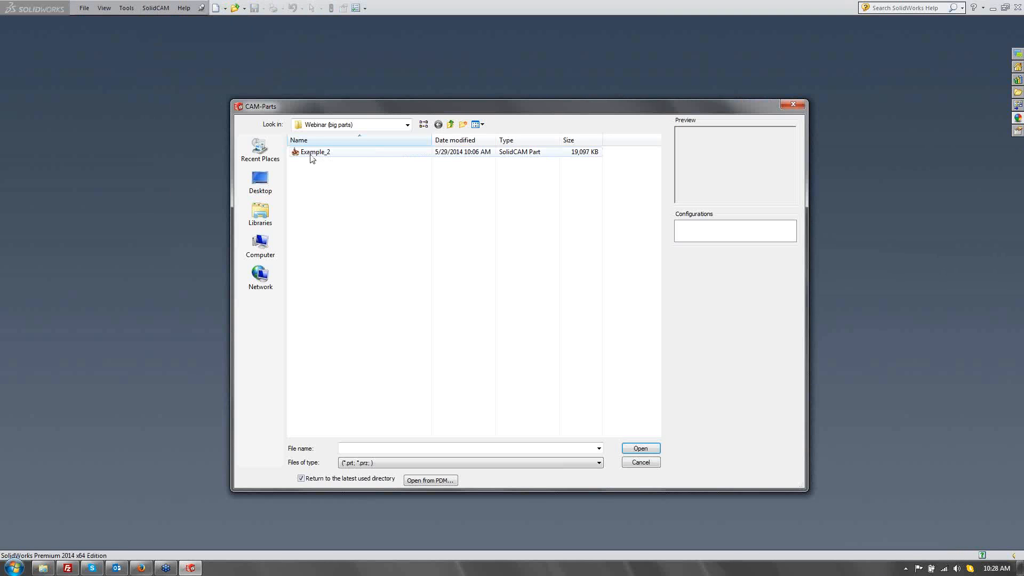
left_click(309, 152)
left_click(638, 449)
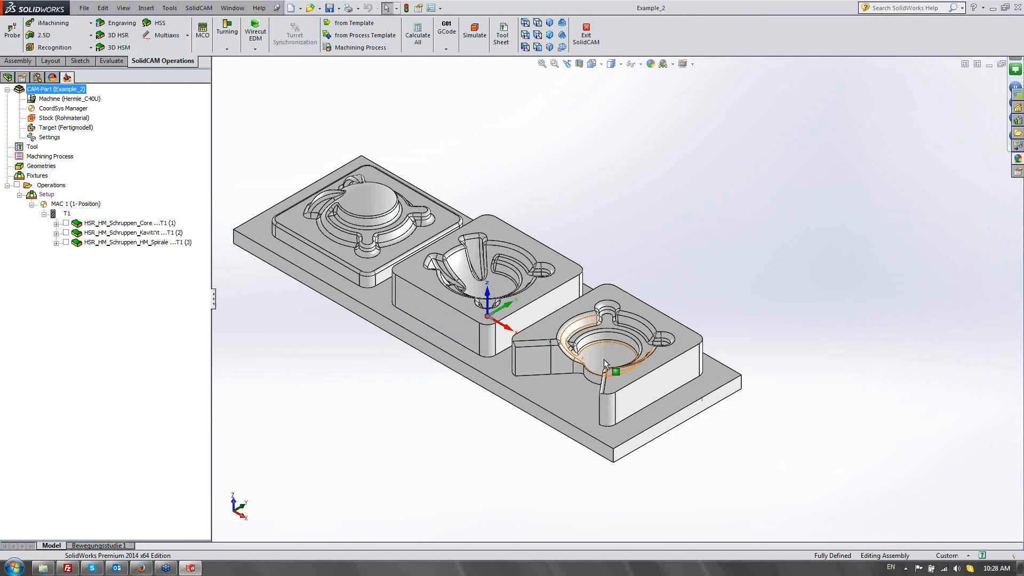
Display the toolpath of the HSR_HM_Schruppen_HM_Spirale operation on the open-sided mold cavity.
scroll(595, 349, "down", 5)
mouse_move(592, 338)
middle_mouse_down()
mouse_move(624, 282)
mouse_move(599, 340)
middle_mouse_up()
scroll(594, 340, "down", 1)
left_click(66, 242)
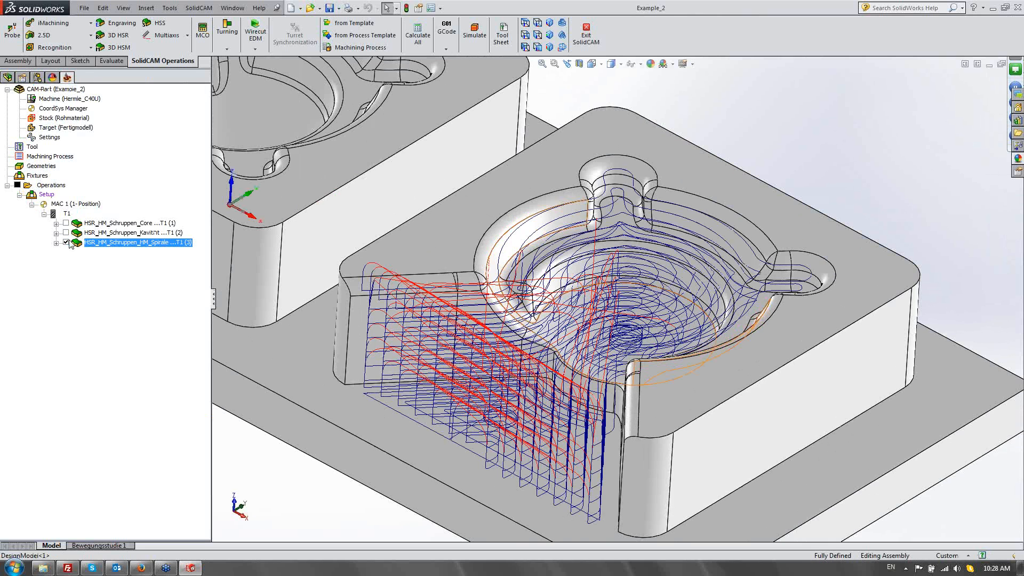
middle_click_drag(548, 354, 571, 333)
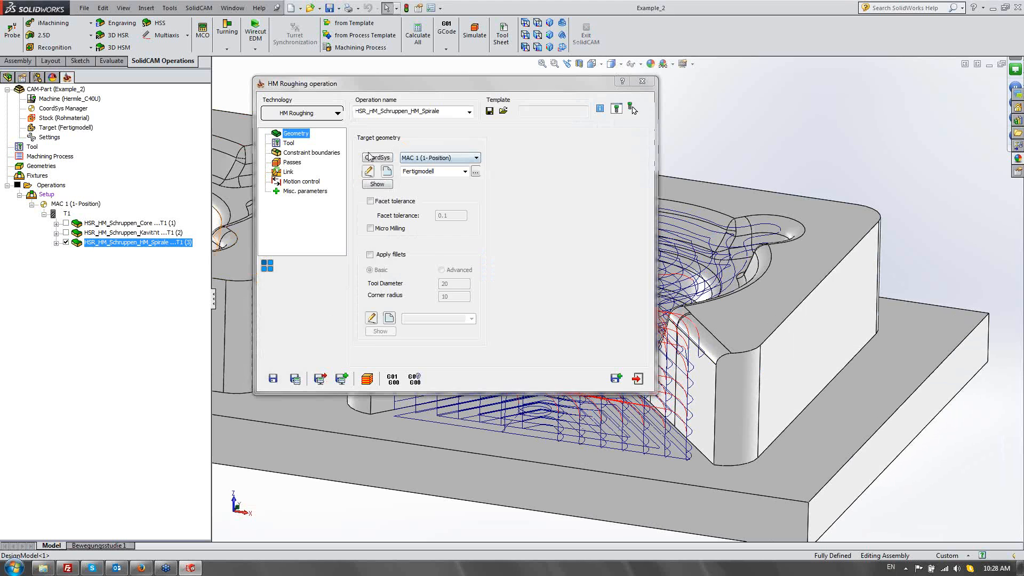
Set the step down of the HSR_HM_Schruppen_HM_Spirale operation to 20, save and calculate it, and inspect the toolpath on the cavity.
type("20.")
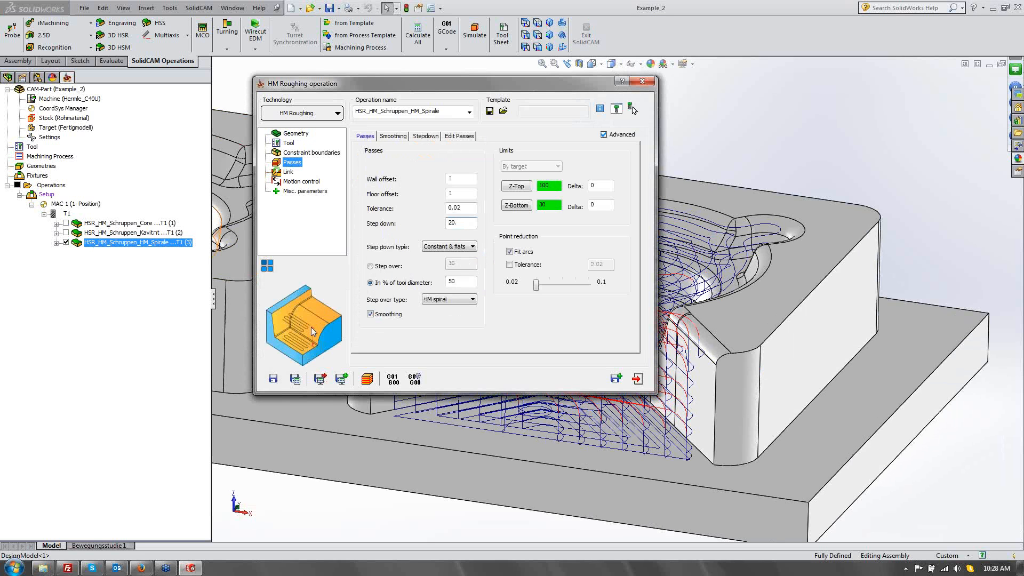
left_click(295, 378)
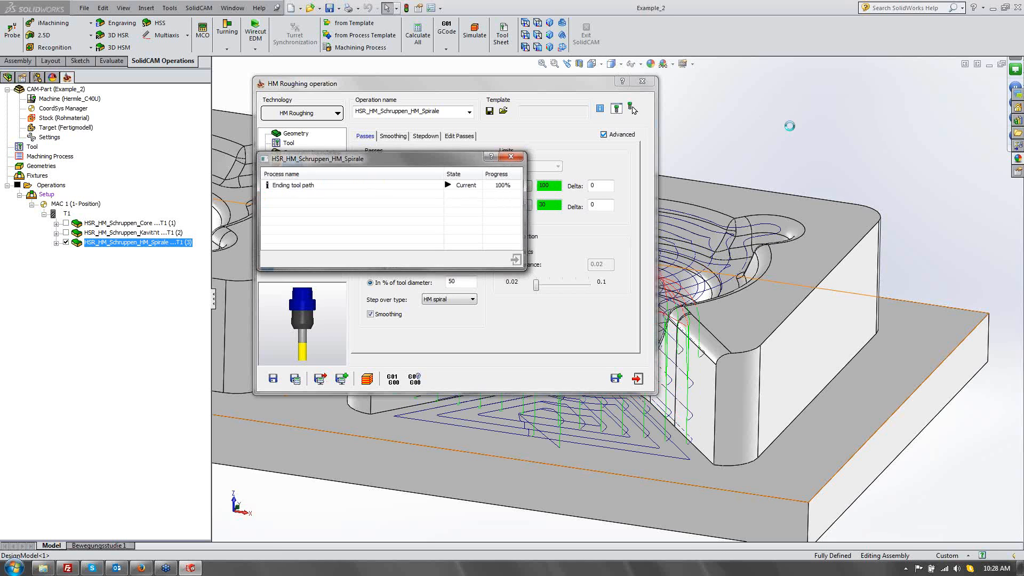
double_click(510, 83)
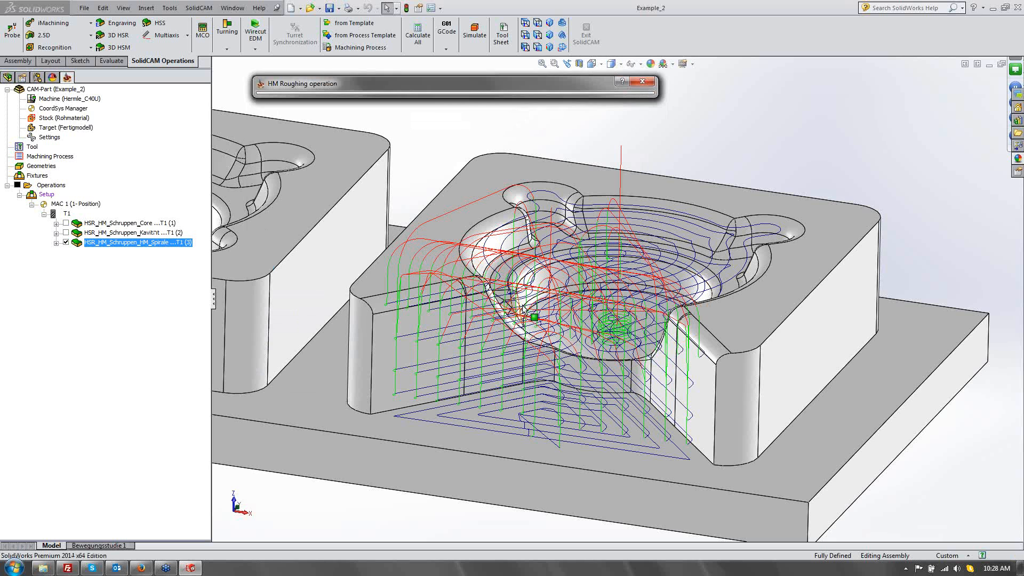
mouse_move(523, 307)
middle_mouse_down()
mouse_move(528, 290)
mouse_move(526, 302)
middle_mouse_up()
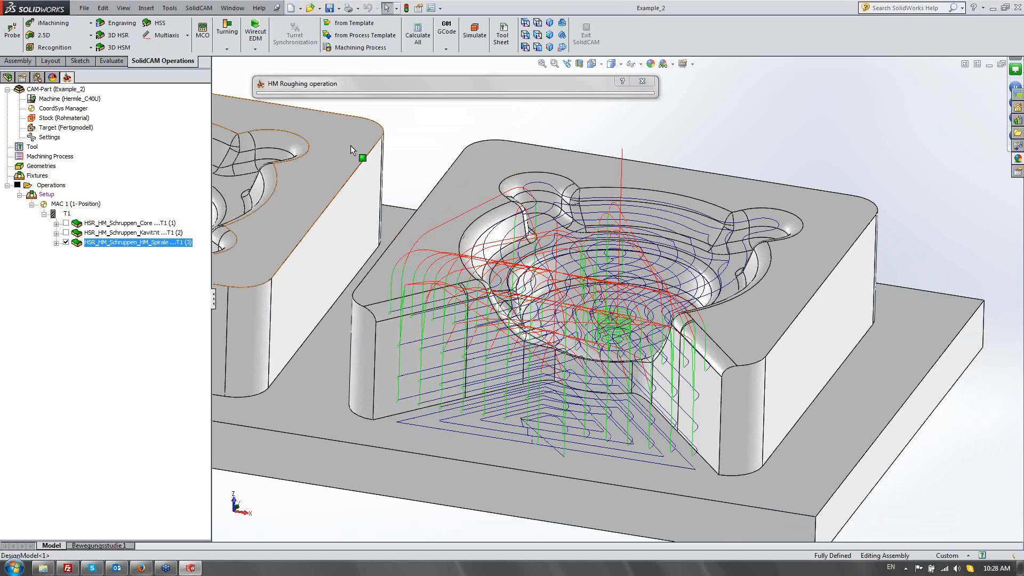
double_click(356, 84)
Review the roughing operation's target geometry, tool, constraint boundary, and the wall offset, floor offset, tolerance and step down of its passes.
left_click(290, 135)
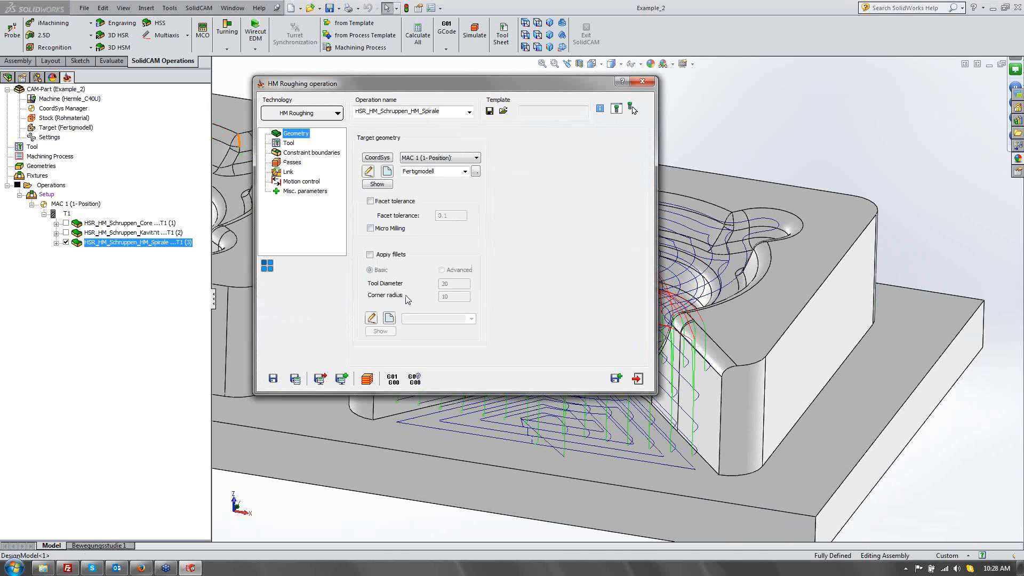
left_click(289, 143)
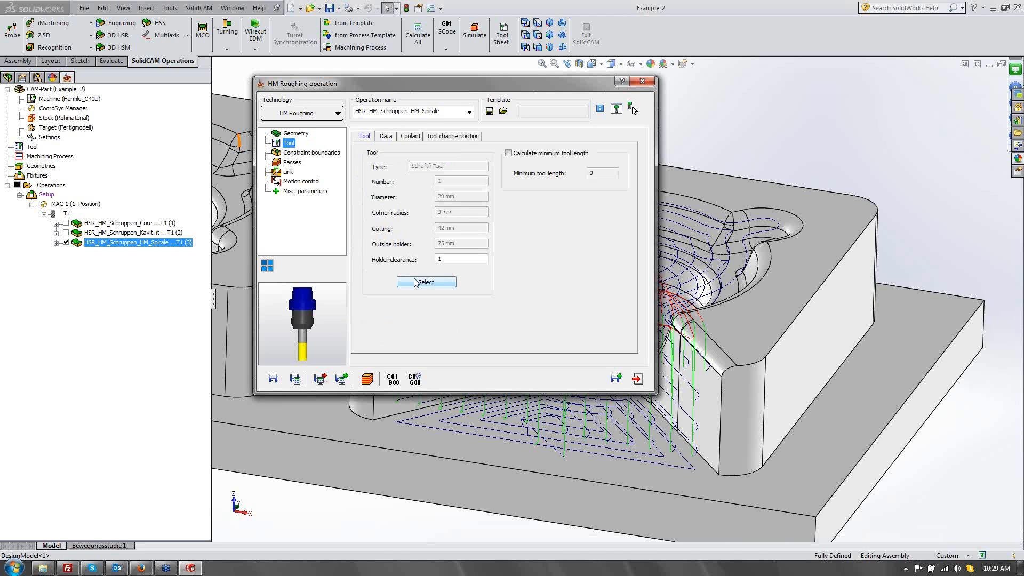
left_click(296, 153)
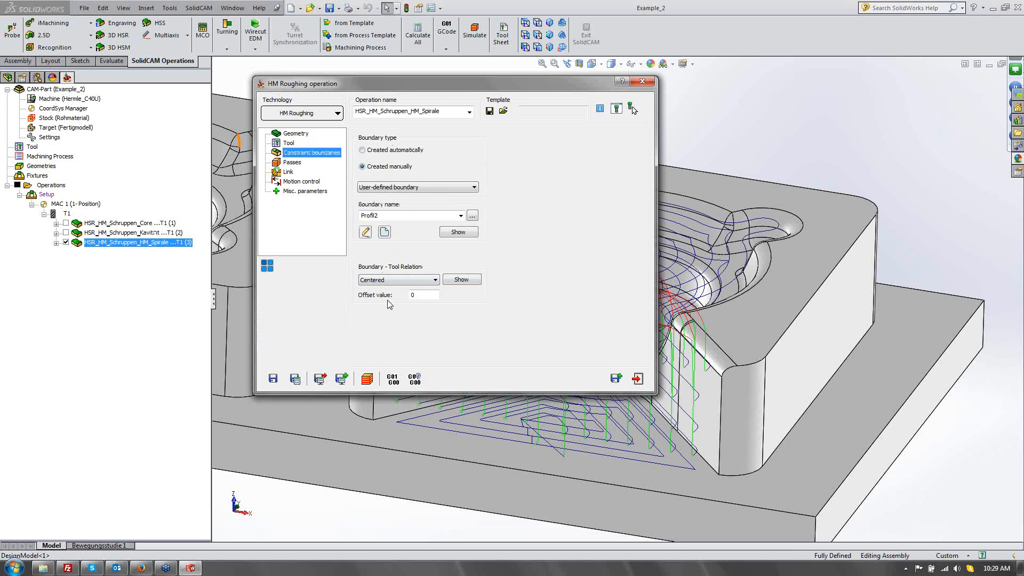
left_click(291, 162)
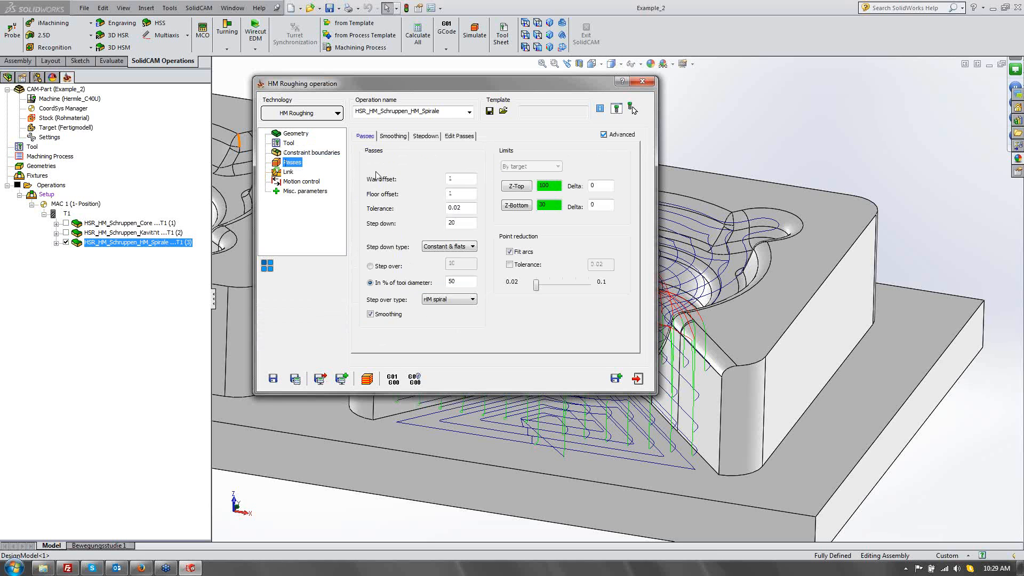
left_click(458, 180)
left_click(470, 192)
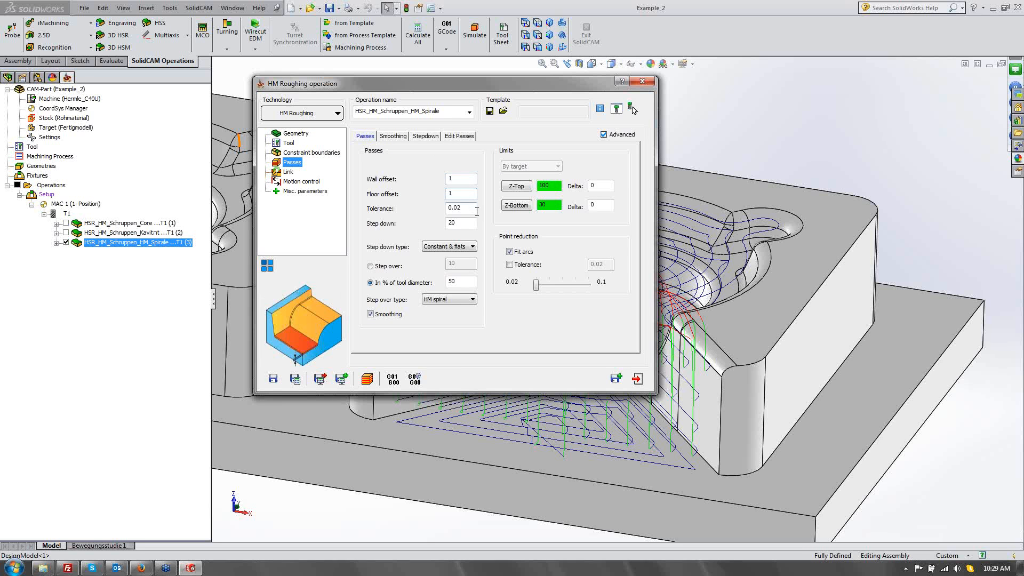
left_click(472, 209)
left_click(463, 224)
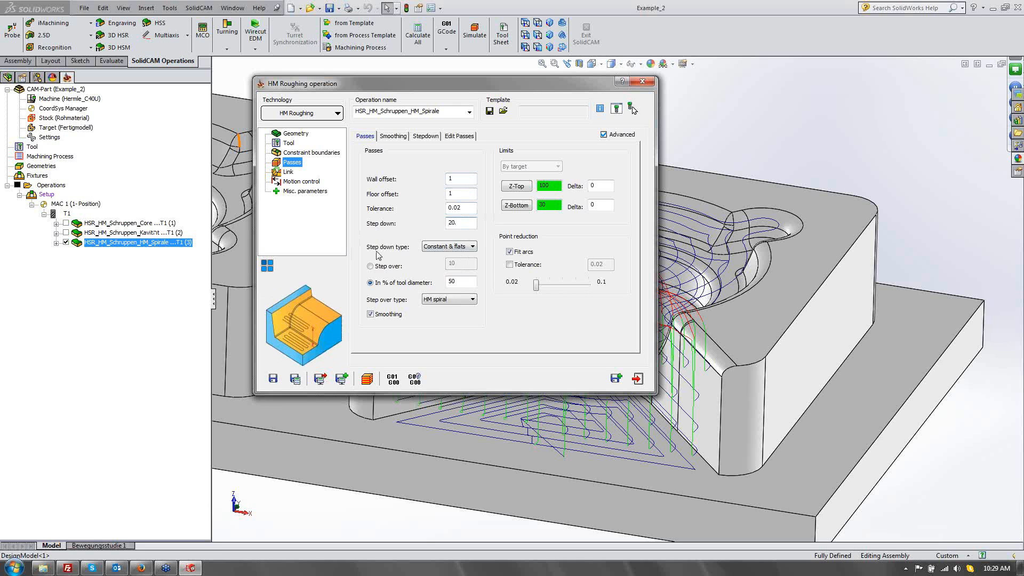
Try the Constant step down type and return to Constant & flats.
left_click(449, 247)
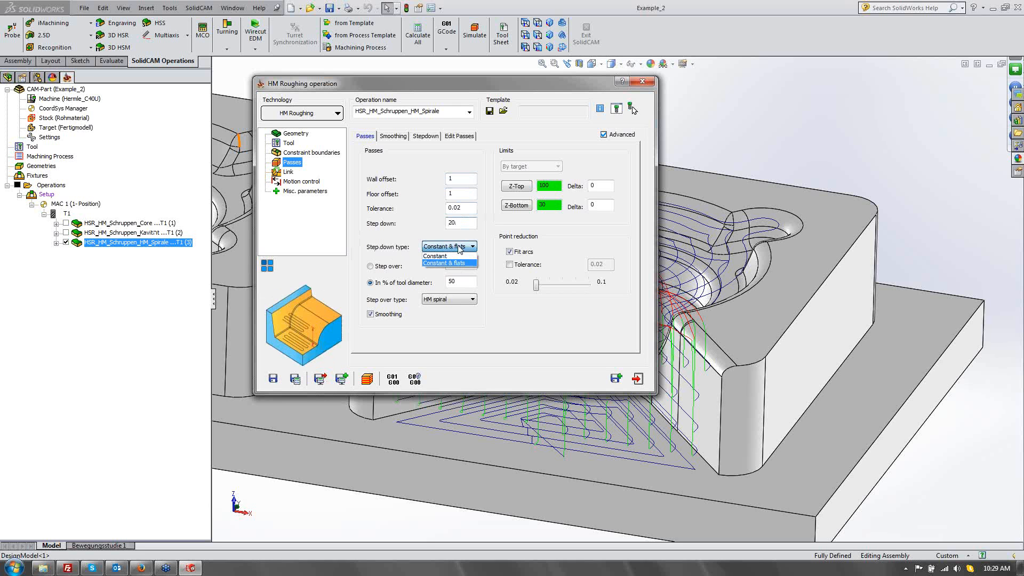
left_click(447, 257)
left_click(450, 248)
left_click(454, 264)
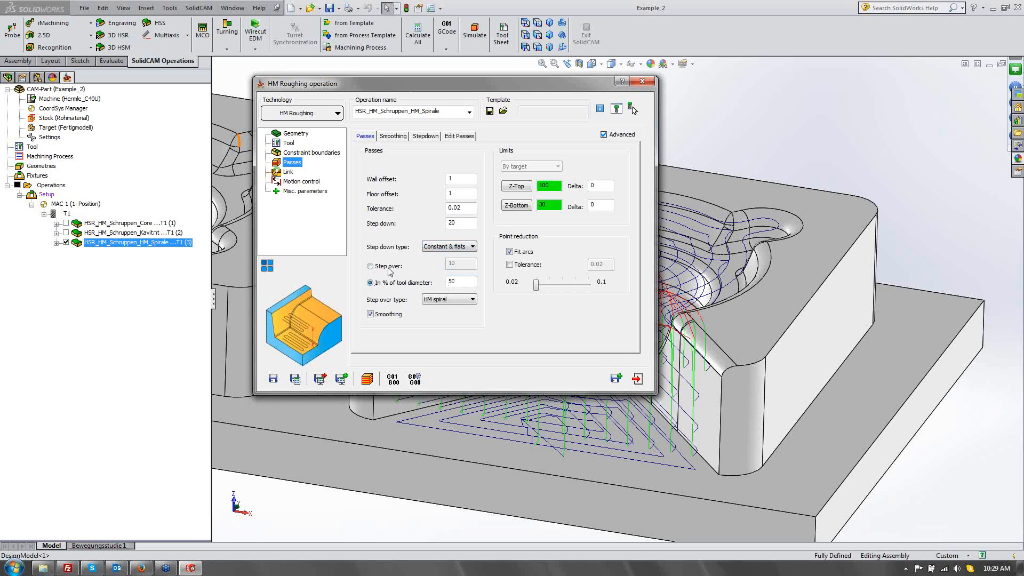
Examine the step over options and the available step over types, keeping the tool diameter percentage and HM spiral.
left_click(389, 266)
left_click(469, 263)
left_click(388, 283)
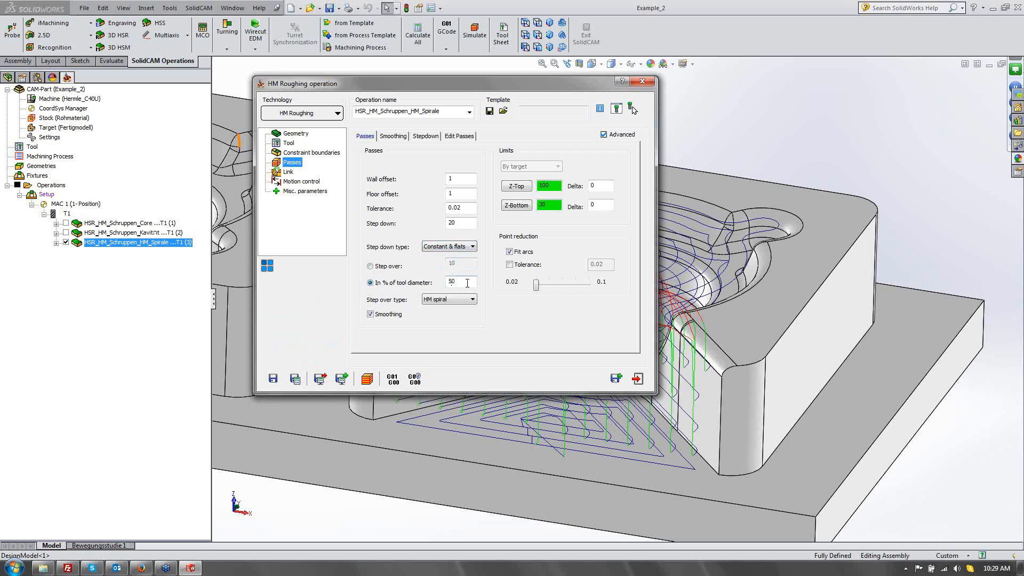
type(",")
left_click(450, 301)
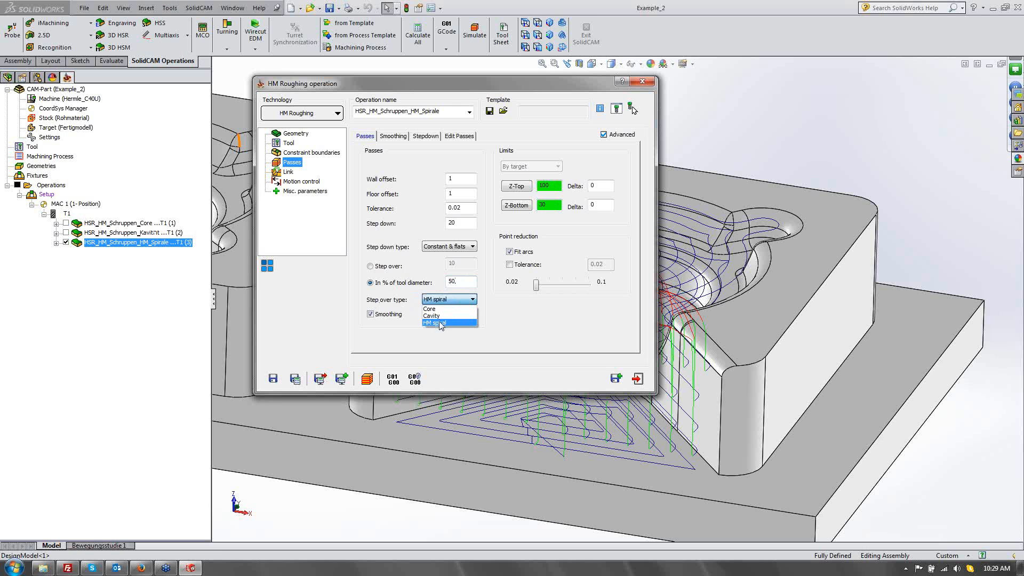
left_click(437, 339)
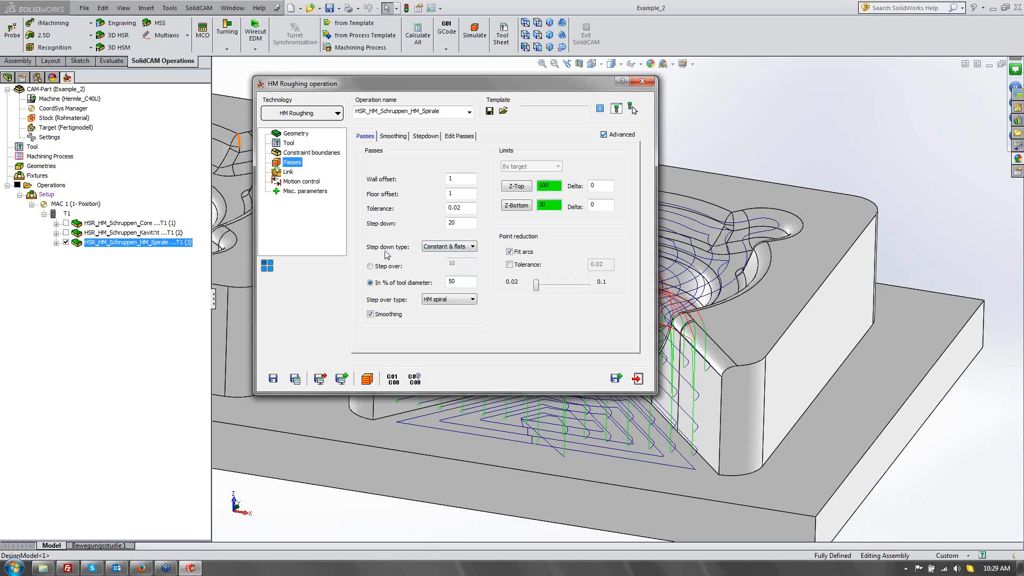
Set the step down type to Constant, and save and calculate the roughing operation.
left_click(450, 244)
left_click(432, 255)
left_click(294, 378)
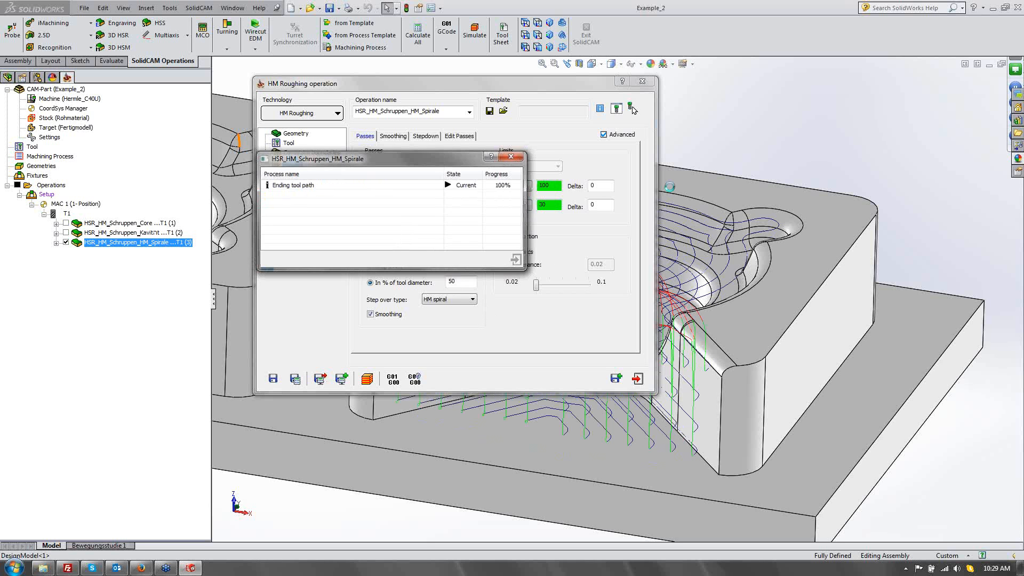
Open the operation's simulation, check the cutting levels against the cavity's flat face from the front, and exit the simulation.
left_click(376, 380)
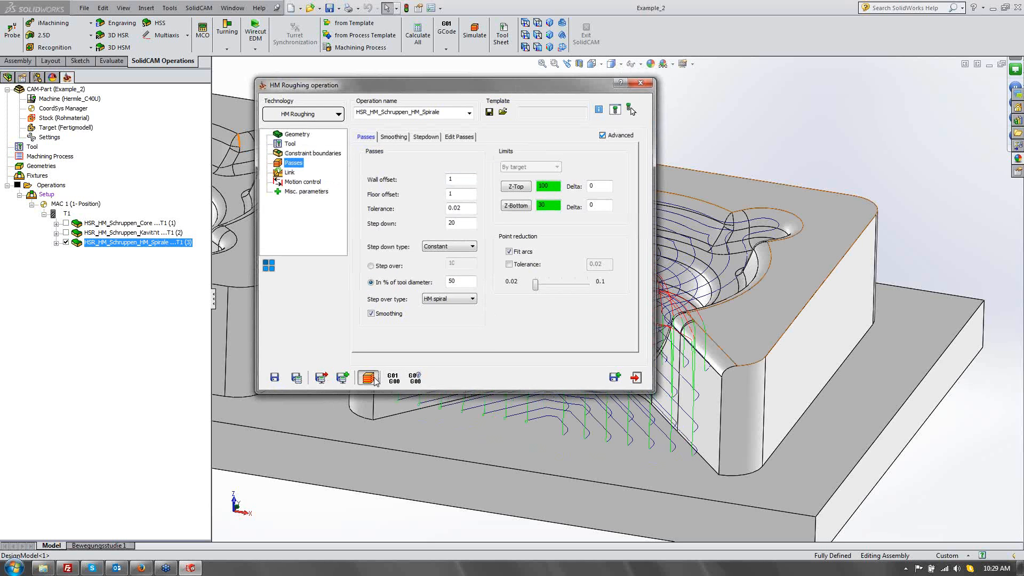
left_click(539, 48)
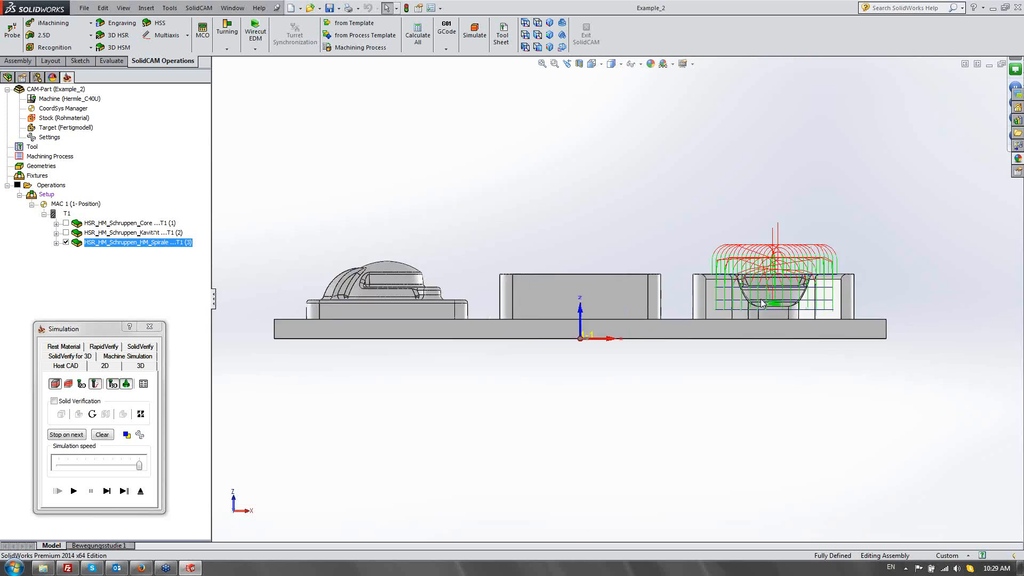
scroll(762, 302, "down", 5)
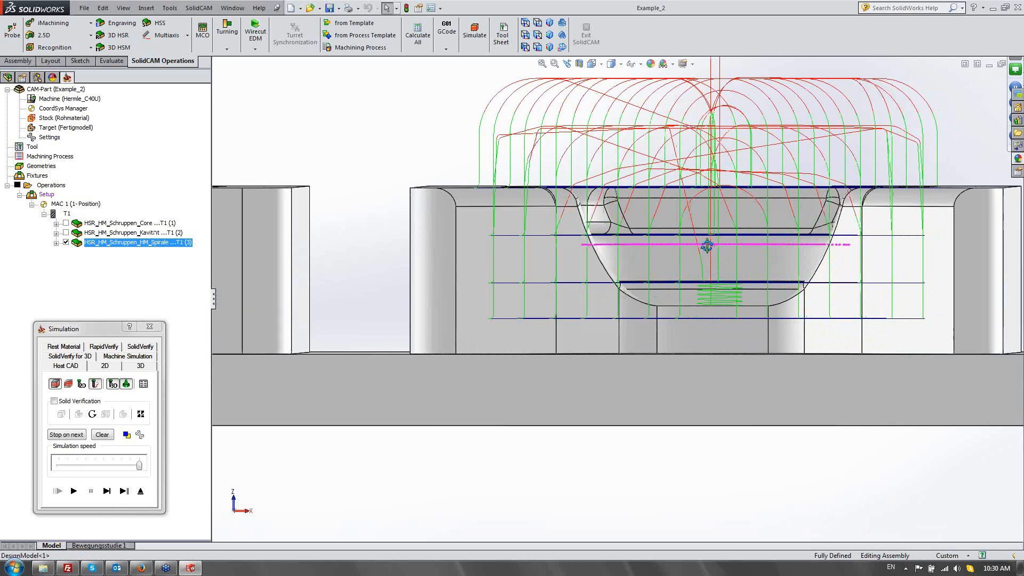
mouse_move(707, 246)
middle_mouse_down()
mouse_move(674, 273)
mouse_move(697, 254)
middle_mouse_up()
scroll(686, 253, "down", 2)
scroll(510, 241, "down", 2)
left_click(504, 249)
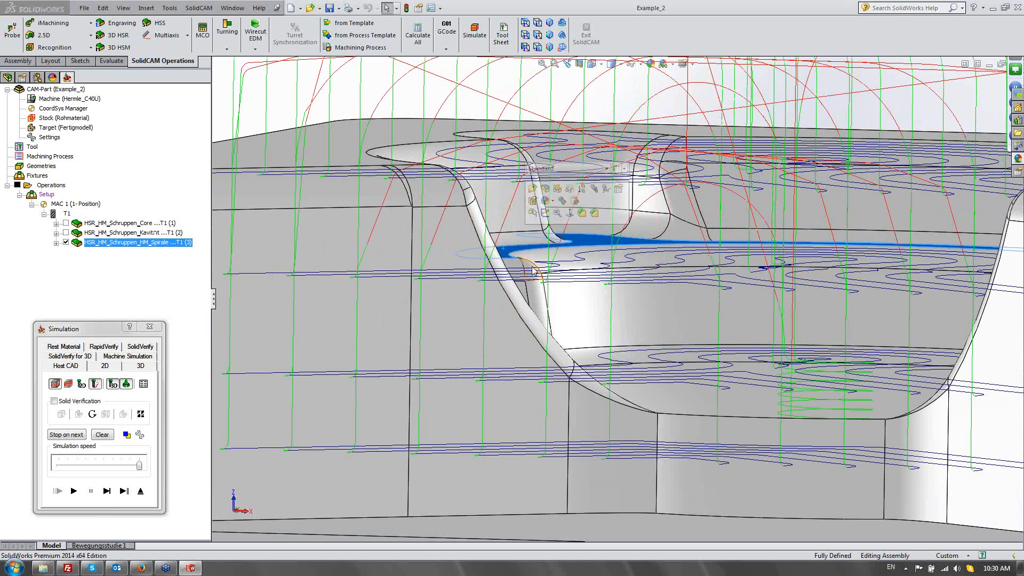
mouse_move(573, 268)
middle_mouse_down()
mouse_move(581, 269)
mouse_move(574, 258)
middle_mouse_up()
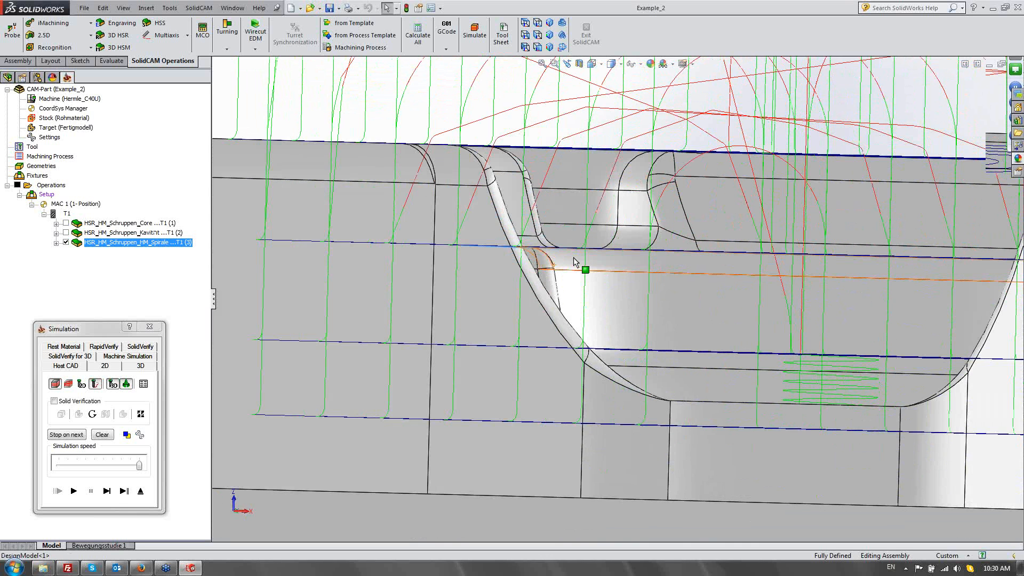
scroll(573, 261, "up", 5)
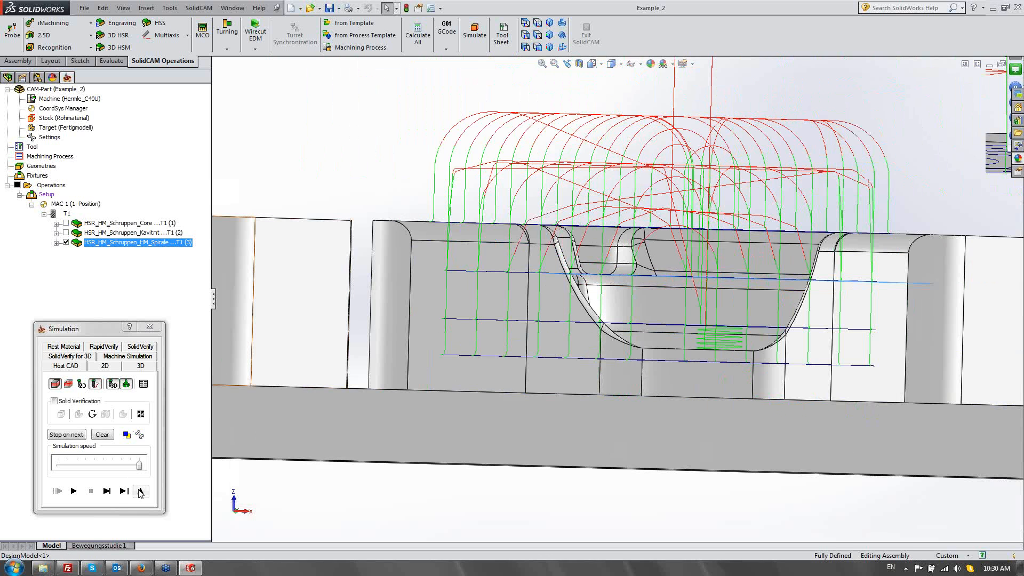
left_click(140, 492)
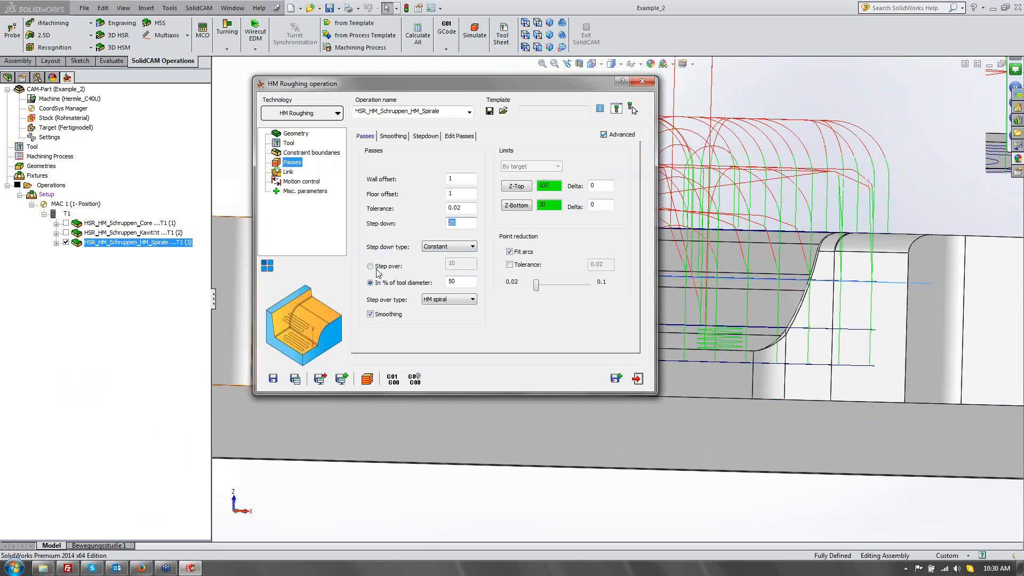
Set the roughing passes' step down to 25, and save and calculate the operation.
type("25")
left_click(296, 379)
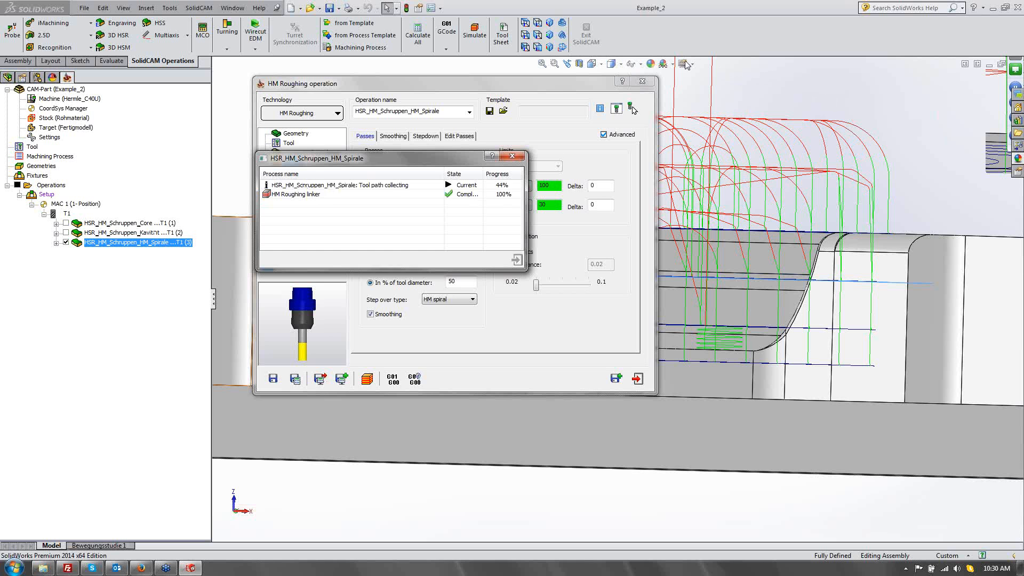
Collapse the operation dialog and examine the Constant tool path's cutting levels against the cavity's flat face from the front and at an angle.
left_click(538, 47)
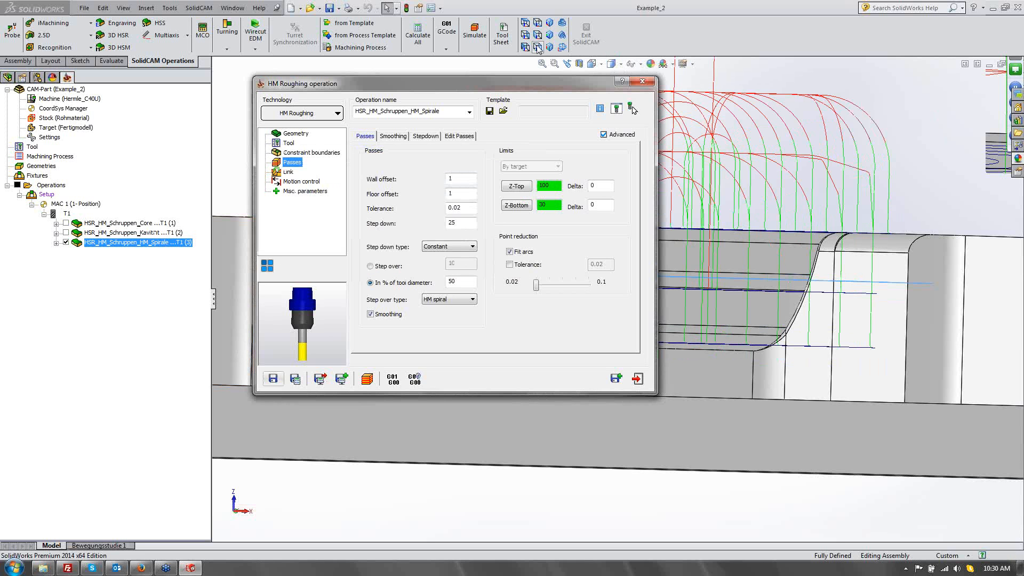
double_click(544, 84)
scroll(816, 348, "down", 5)
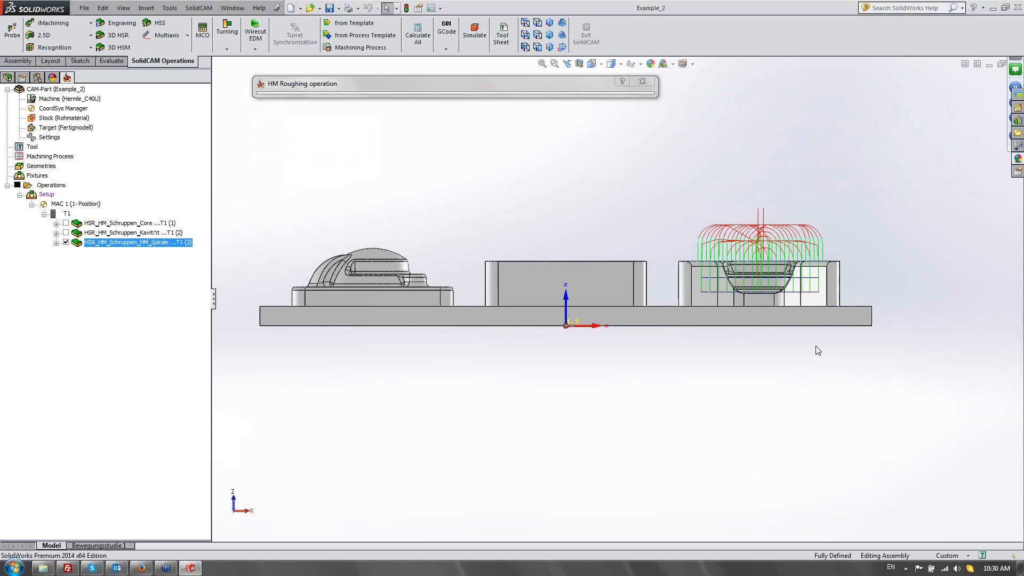
scroll(675, 226, "down", 1)
scroll(674, 225, "down", 2)
scroll(620, 204, "down", 2)
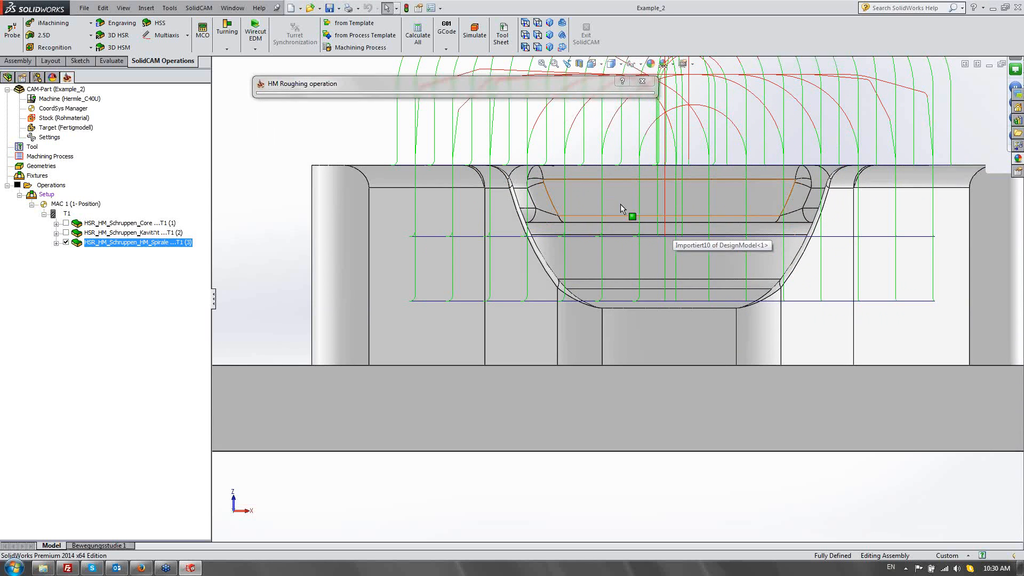
scroll(620, 203, "down", 2)
middle_click_drag(618, 205, 480, 222)
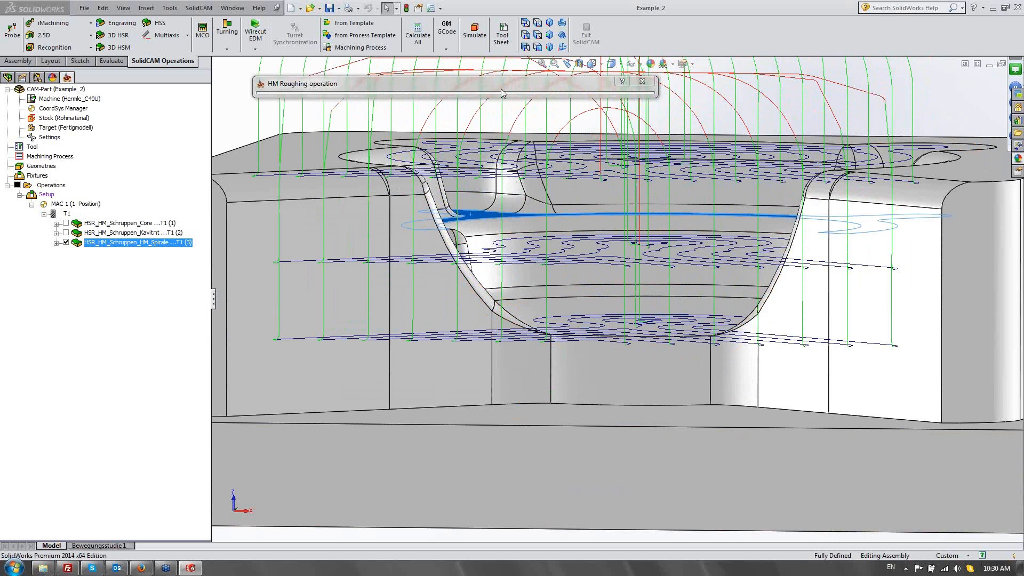
Set the step down type to Constant & flats, and save and calculate the operation.
left_click(449, 247)
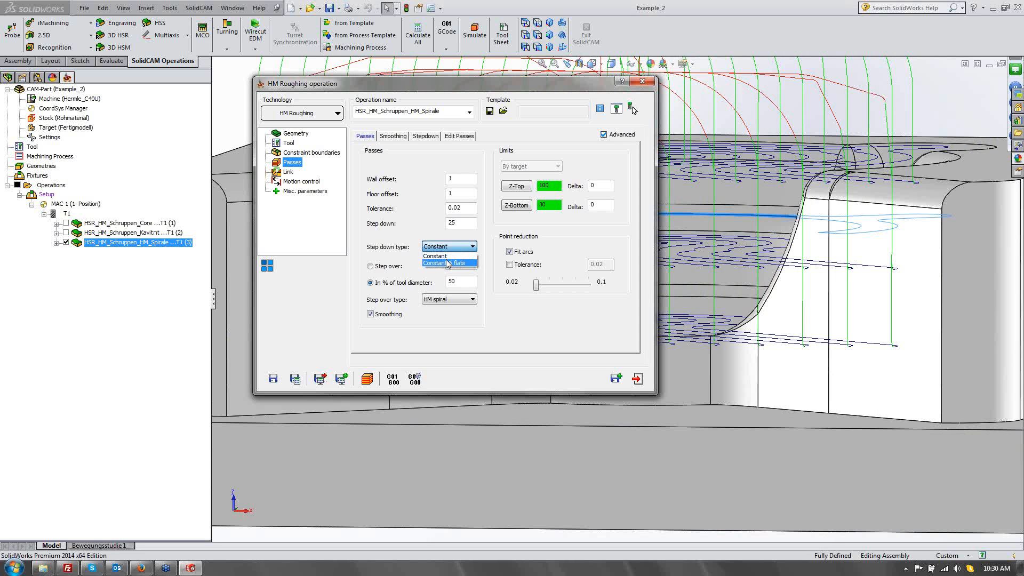
left_click(447, 263)
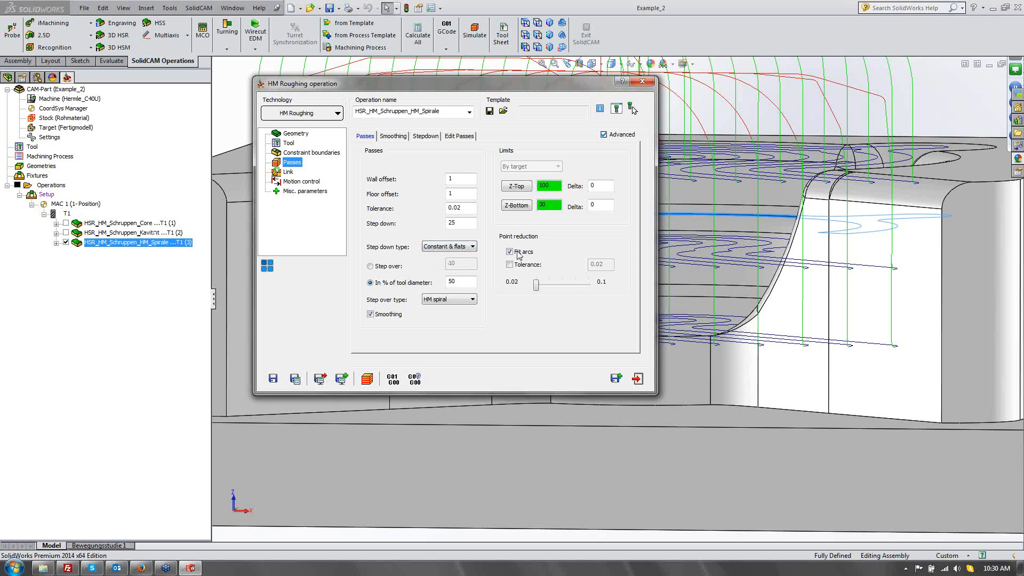
left_click(295, 379)
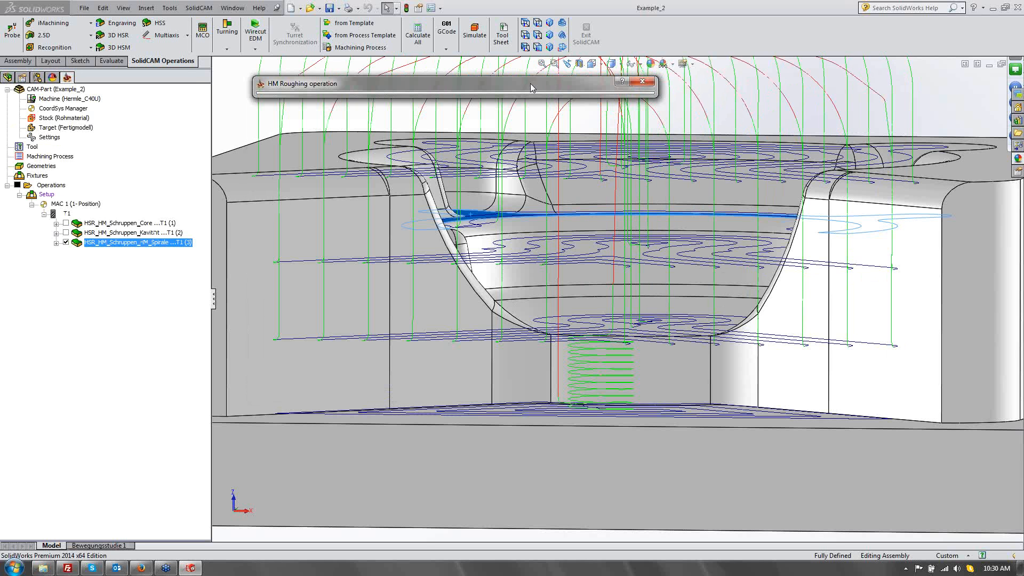
Examine the Constant & flats tool path from the front and at an angle, highlighting the cavity's flat face to check its cutting level.
left_click(535, 48)
scroll(773, 299, "down", 3)
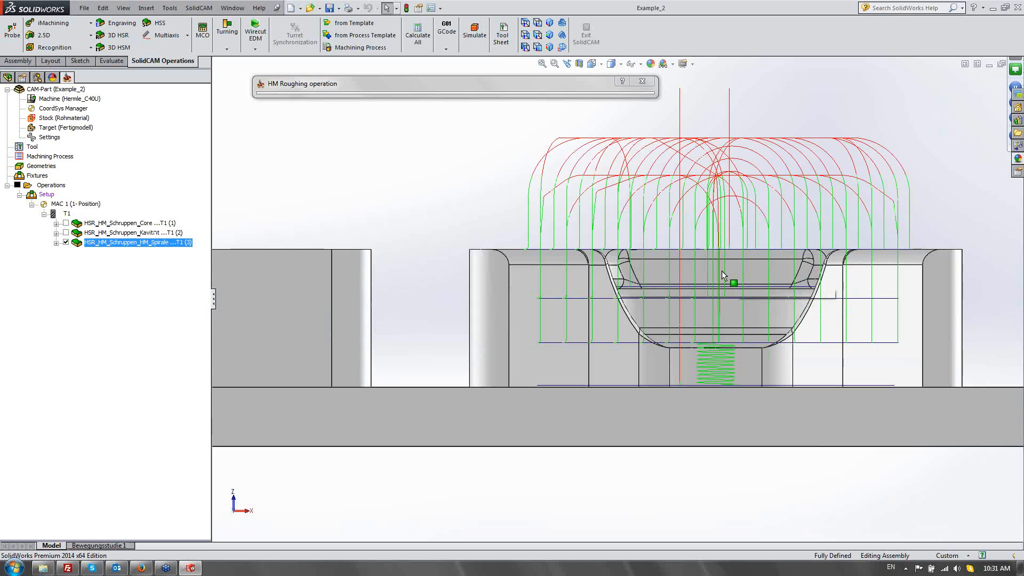
scroll(721, 270, "down", 3)
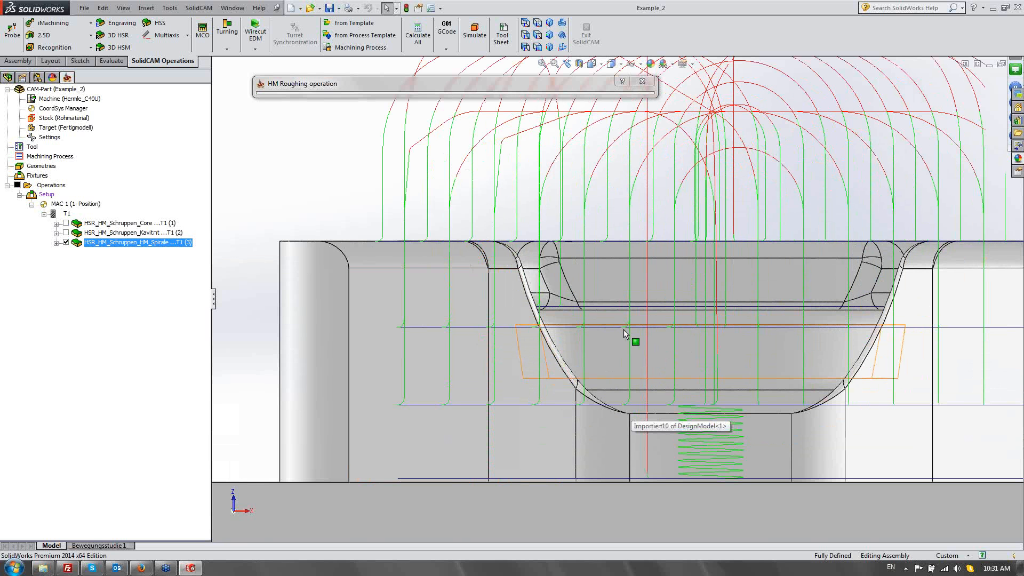
middle_click_drag(620, 327, 558, 321)
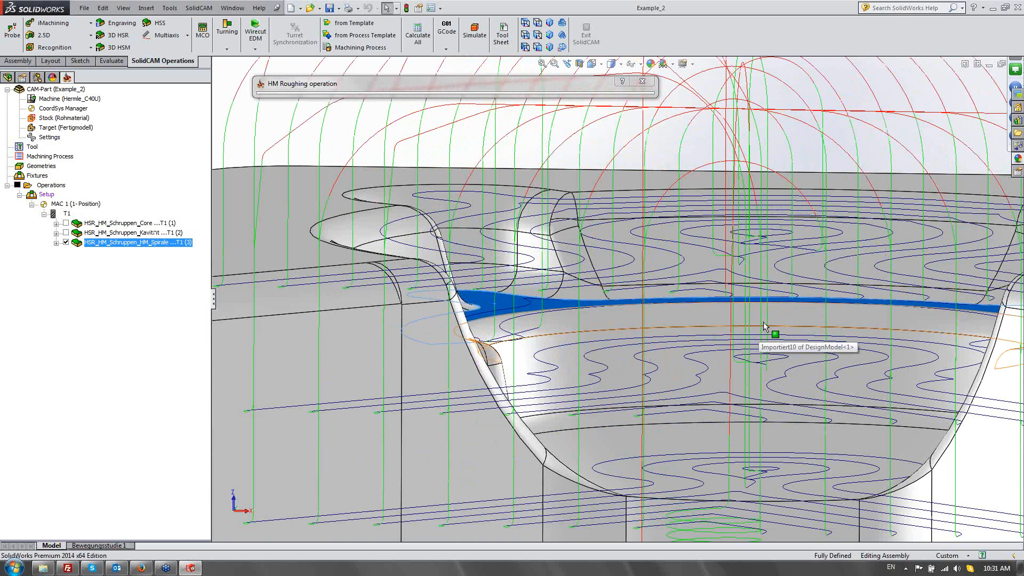
mouse_move(763, 327)
middle_mouse_down()
mouse_move(772, 312)
mouse_move(760, 333)
middle_mouse_up()
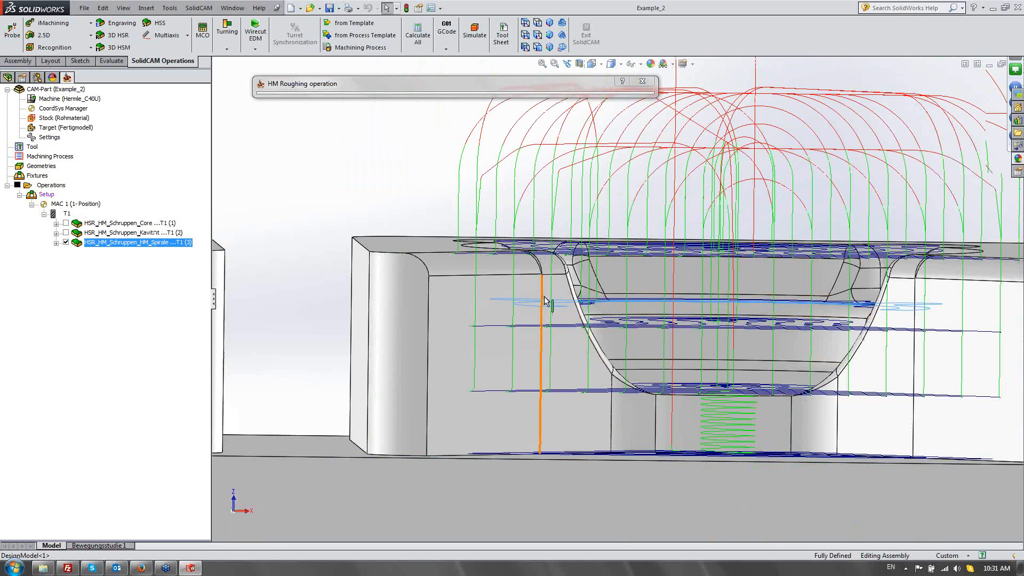
left_click(800, 297)
middle_click_drag(800, 297, 848, 317)
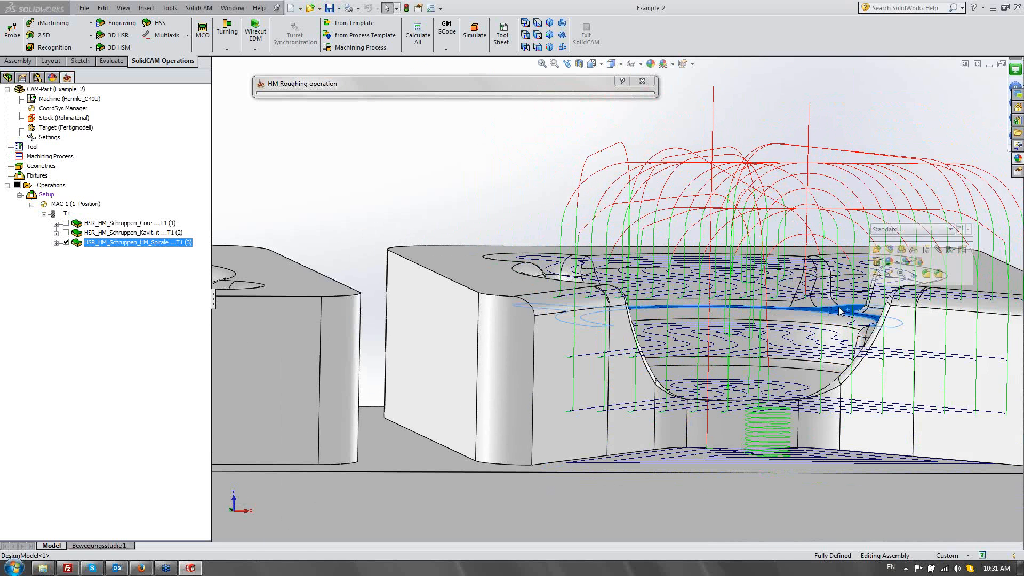
left_click(482, 177)
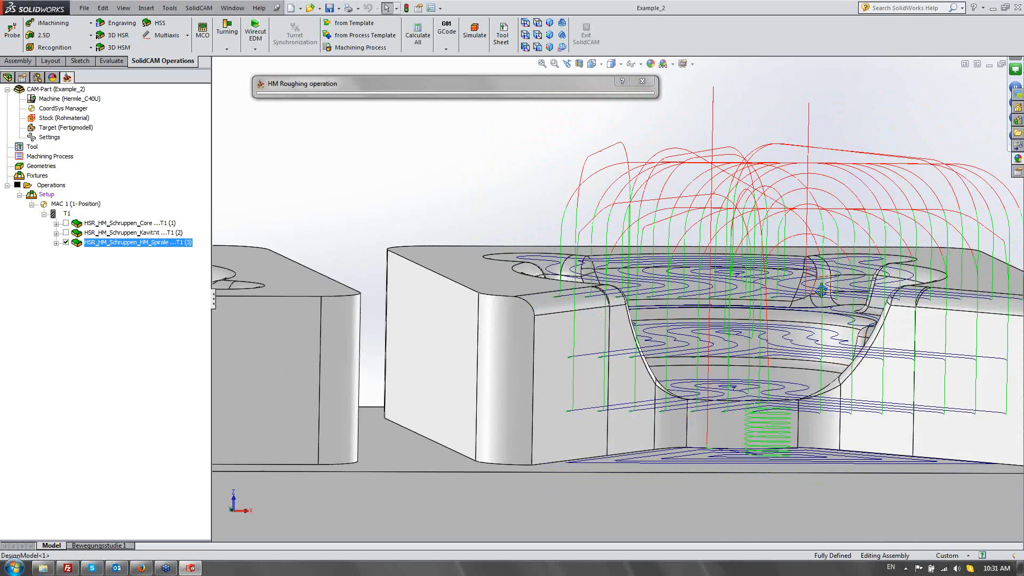
middle_click_drag(821, 290, 785, 325)
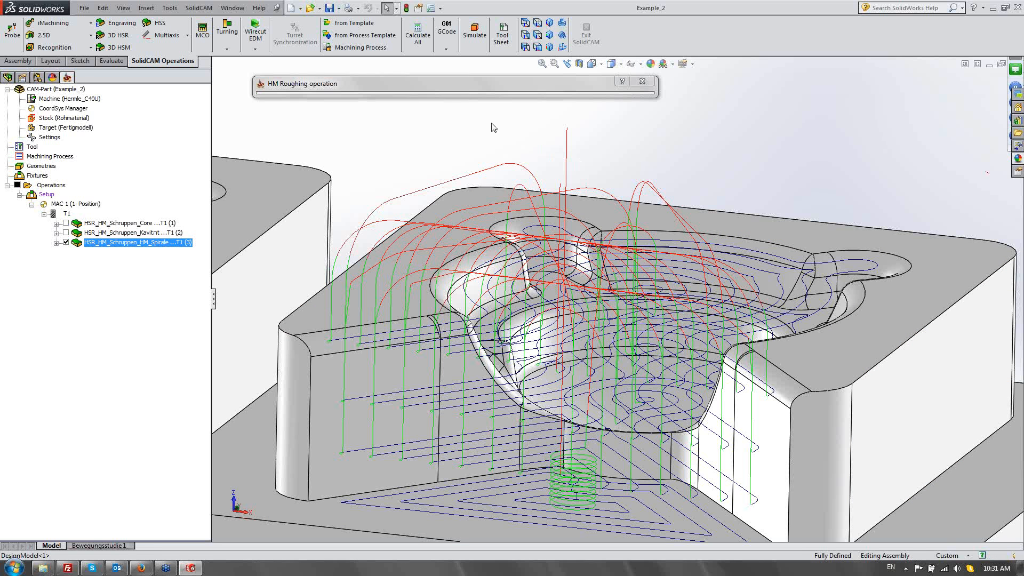
Set the last levels to even to 1 in the stepdown parameters, and save and calculate the operation.
left_click(442, 85)
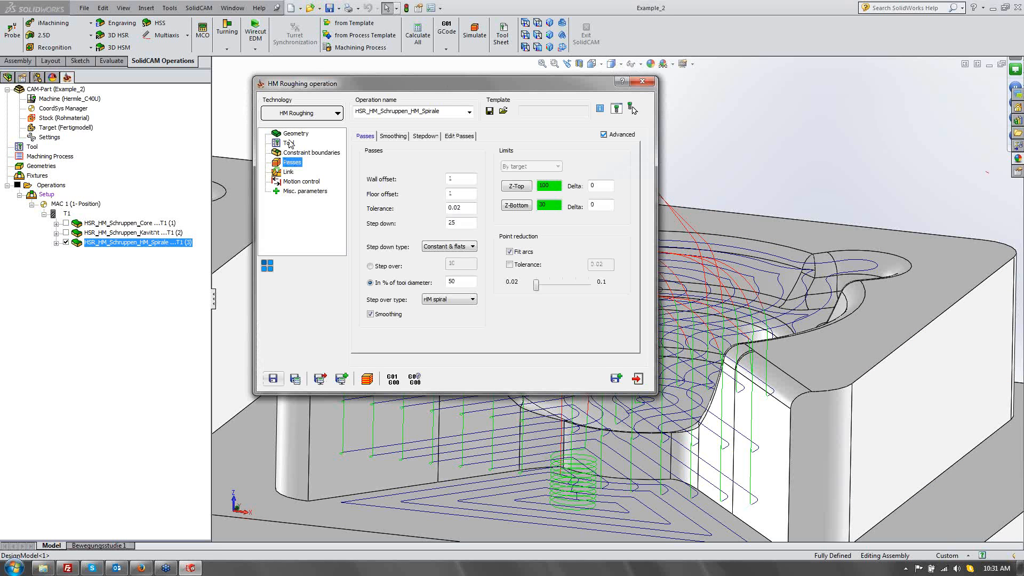
left_click(449, 137)
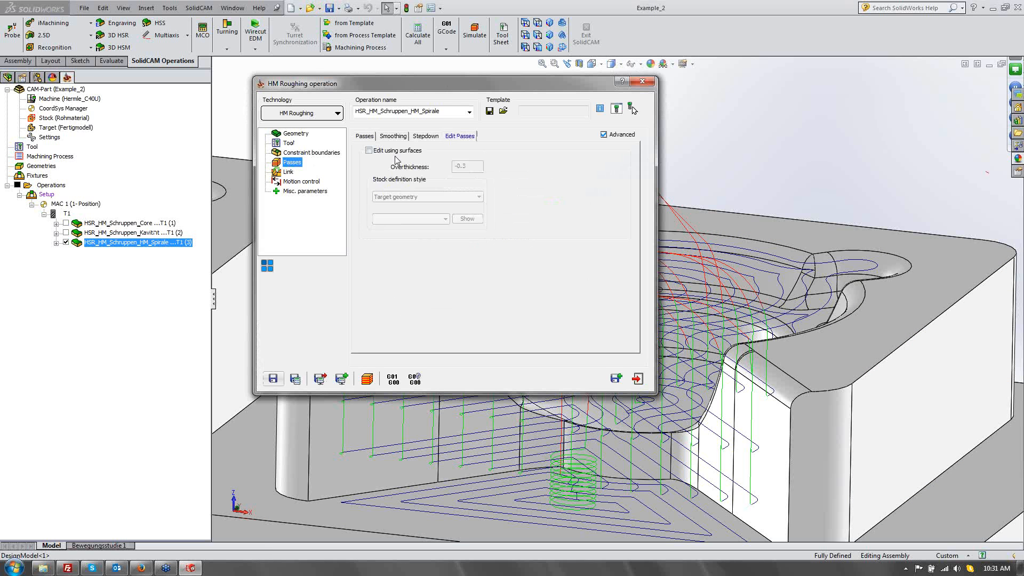
left_click(412, 137)
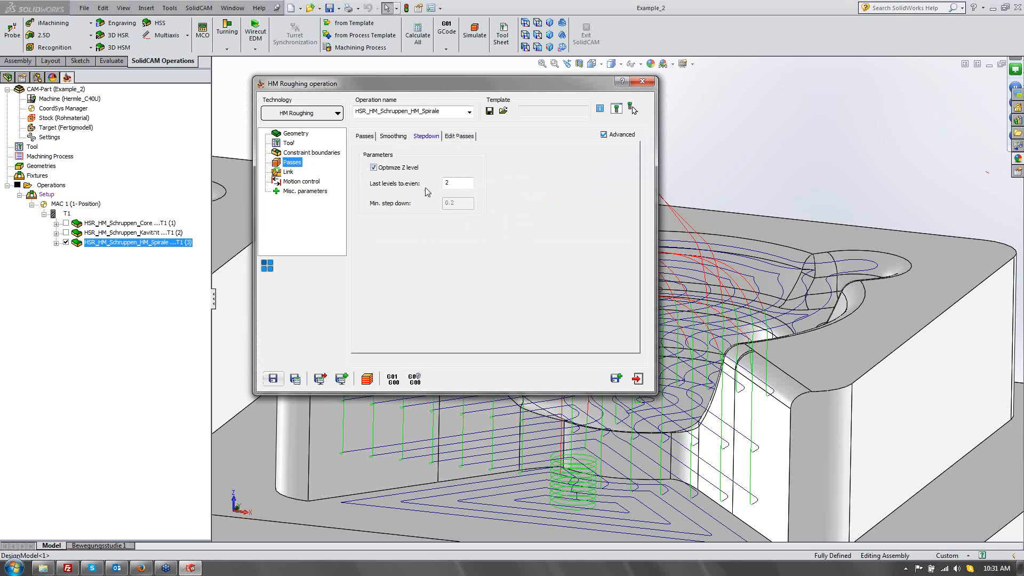
left_click(447, 182)
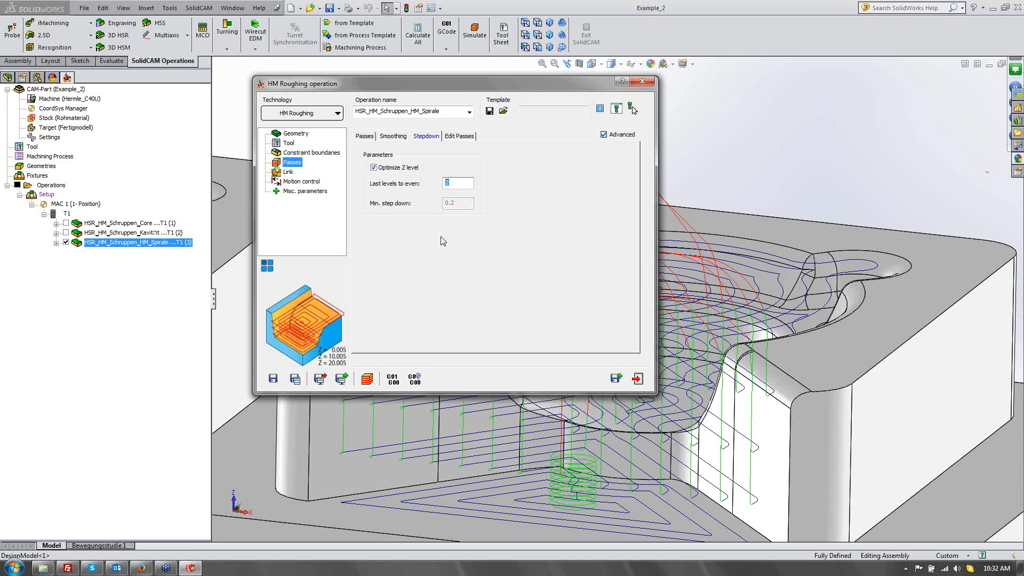
type("1")
left_click(295, 379)
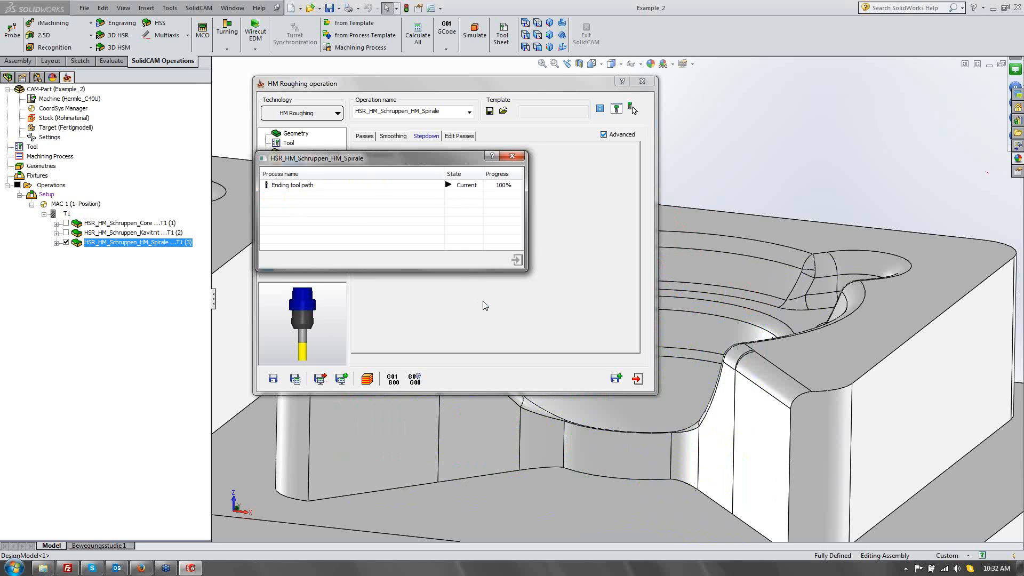
Copy the roughing operation with the last levels to even set to 5, calculate the copy, and exit the operation.
left_click(619, 380)
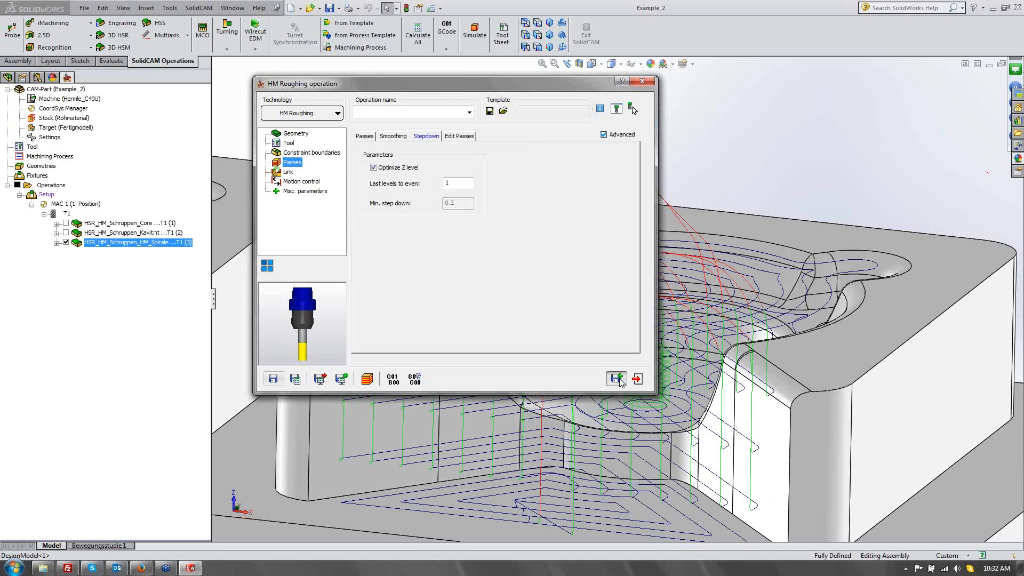
left_click(295, 173)
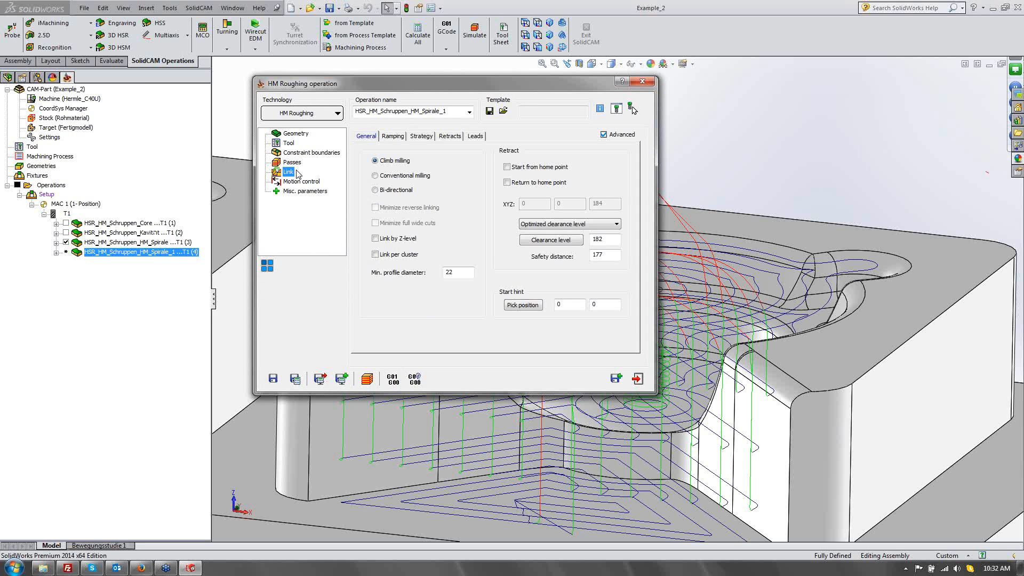
left_click(292, 162)
left_click(426, 137)
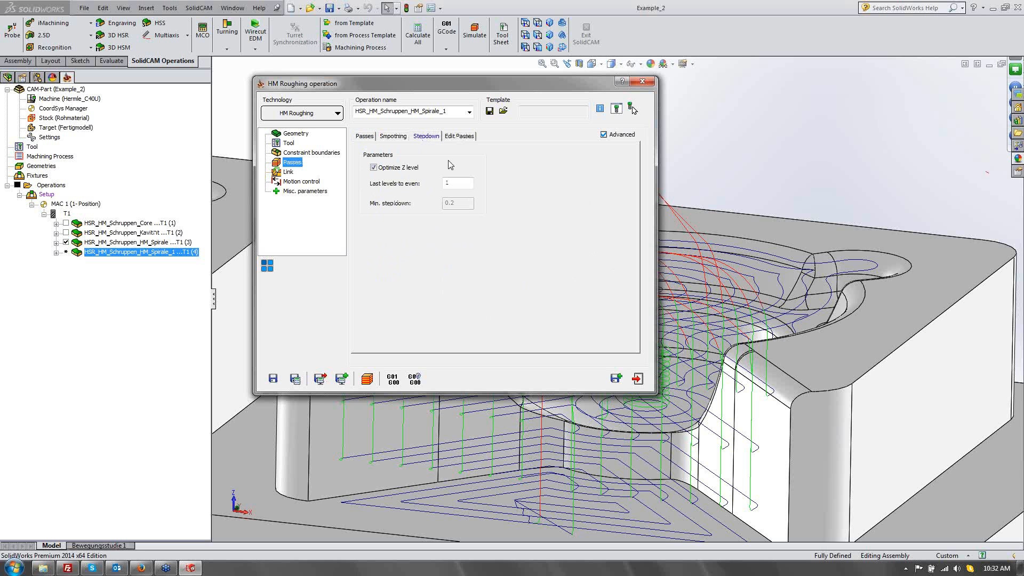
left_click(455, 183)
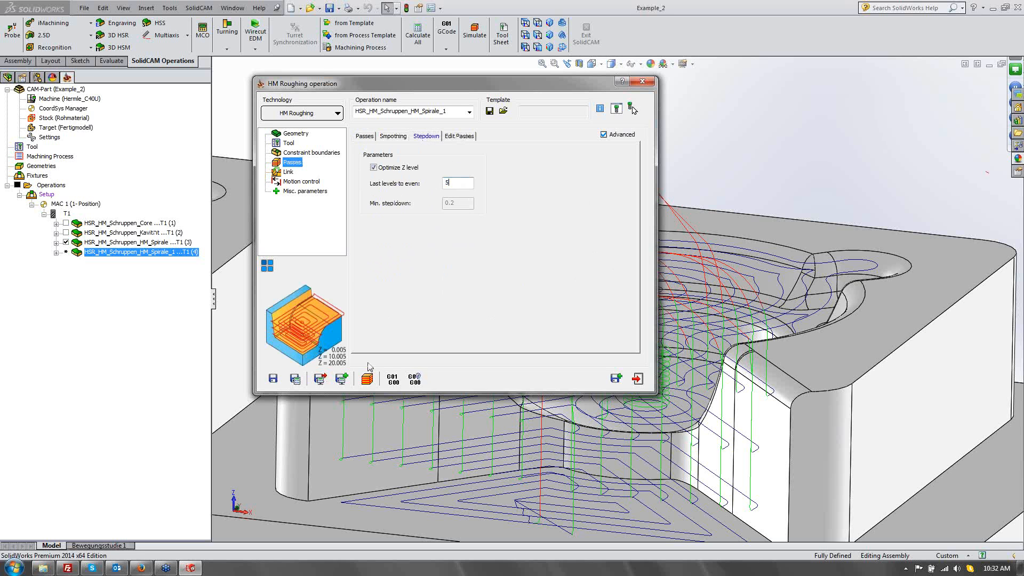
left_click(295, 379)
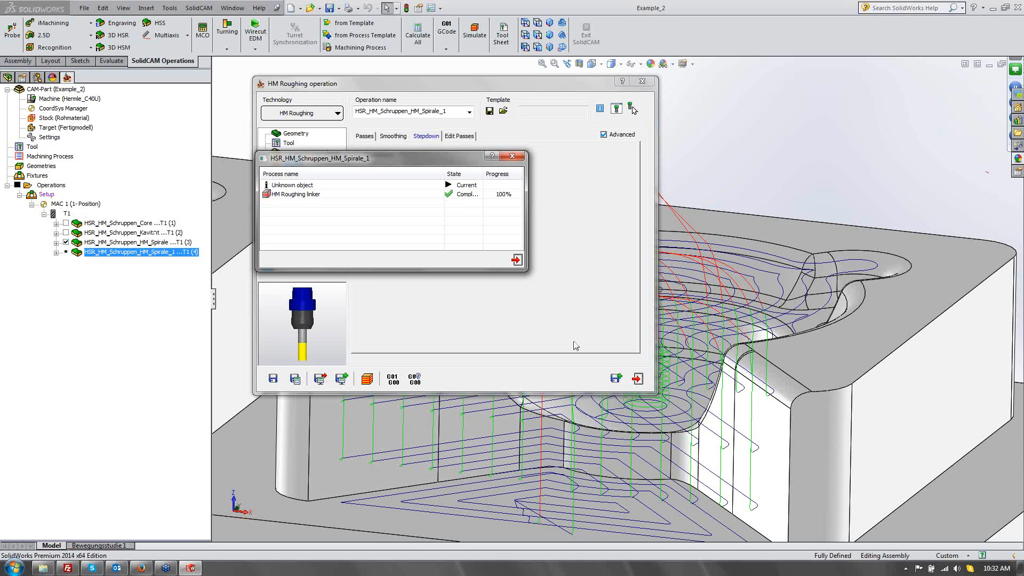
left_click(636, 379)
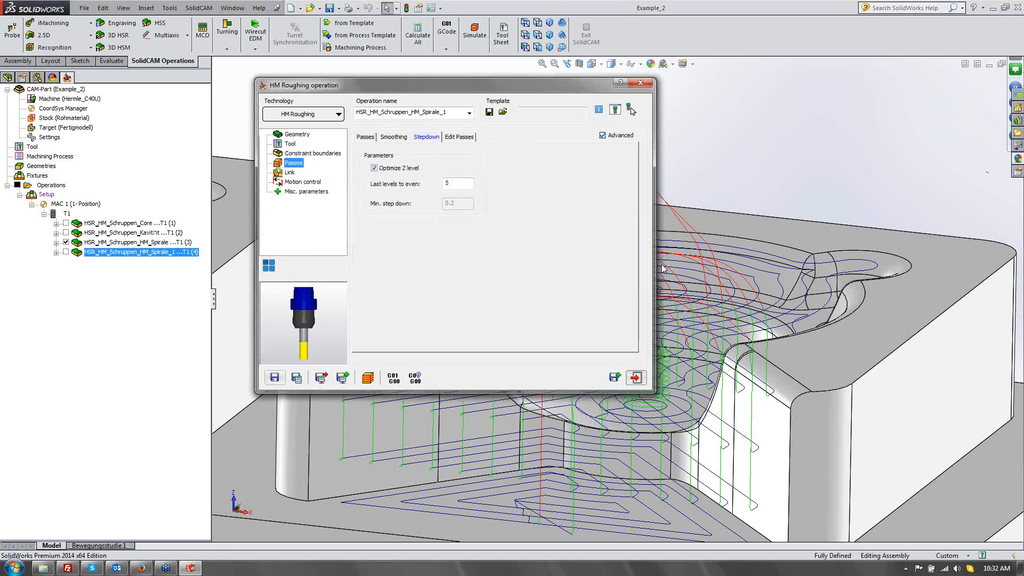
Inspect the original spiral operation's cutting levels in the cavity from the front and at an angle.
left_click(538, 47)
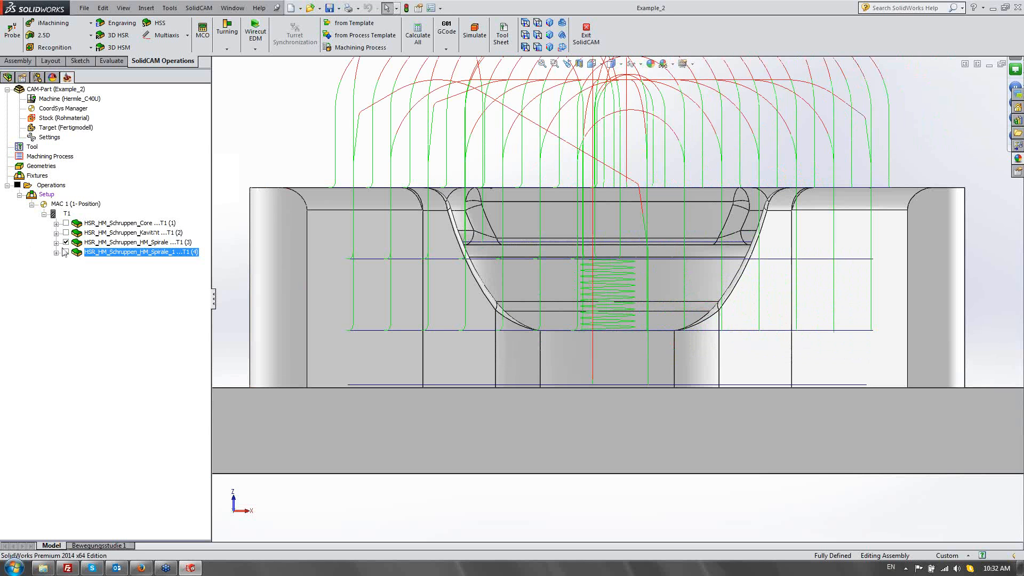
key("Up")
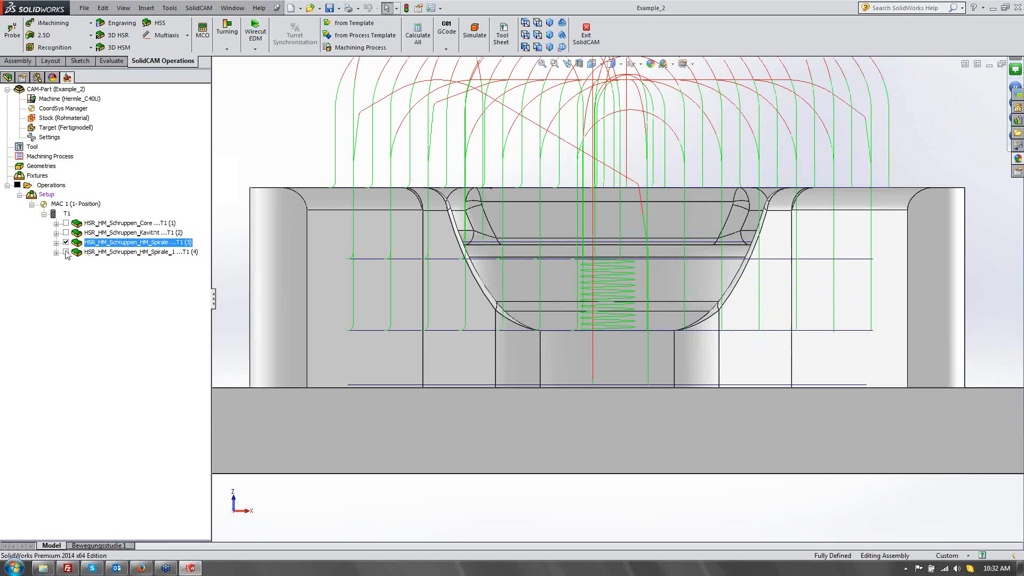
key("Down")
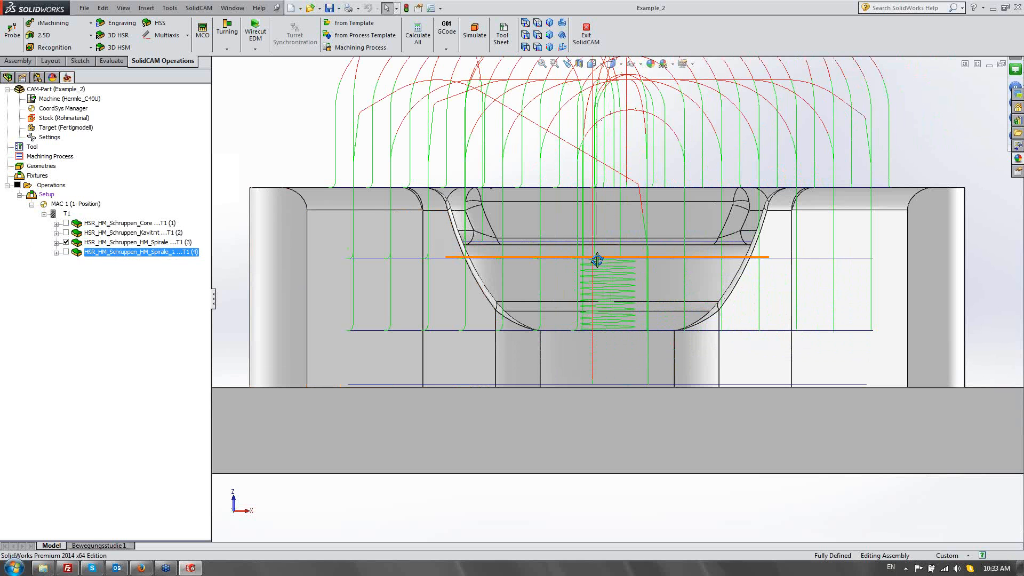
middle_click_drag(597, 260, 579, 284)
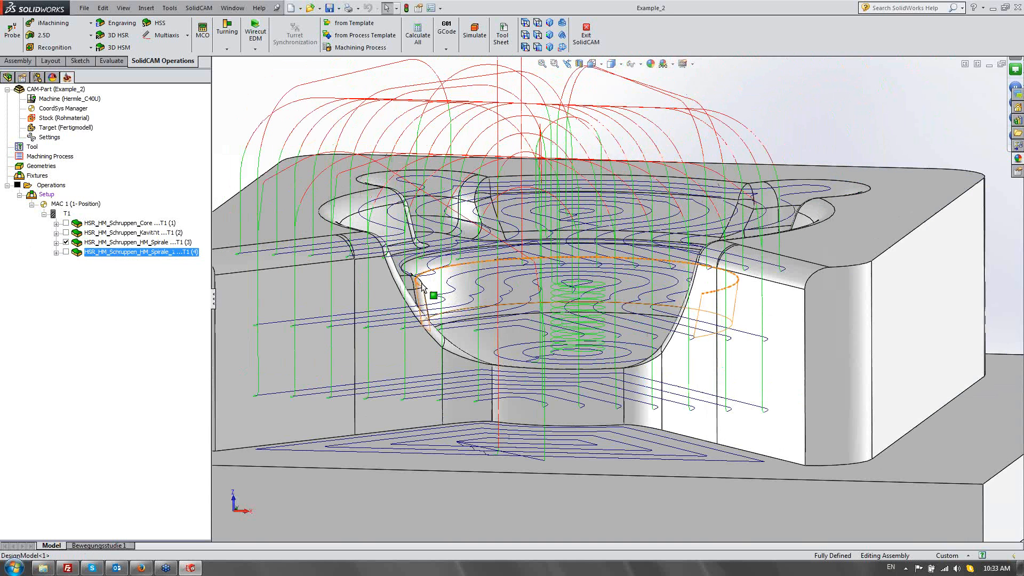
Show the copied spiral operation's tool path alongside the original and compare their cutting levels near the cavity floor.
left_click(66, 253)
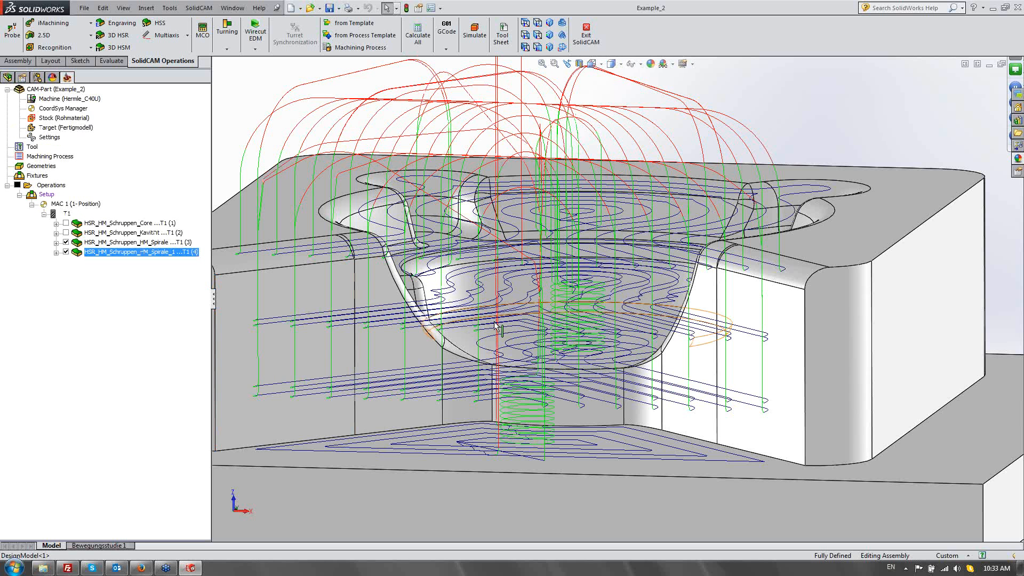
middle_click_drag(514, 338, 516, 304)
scroll(515, 304, "down", 8)
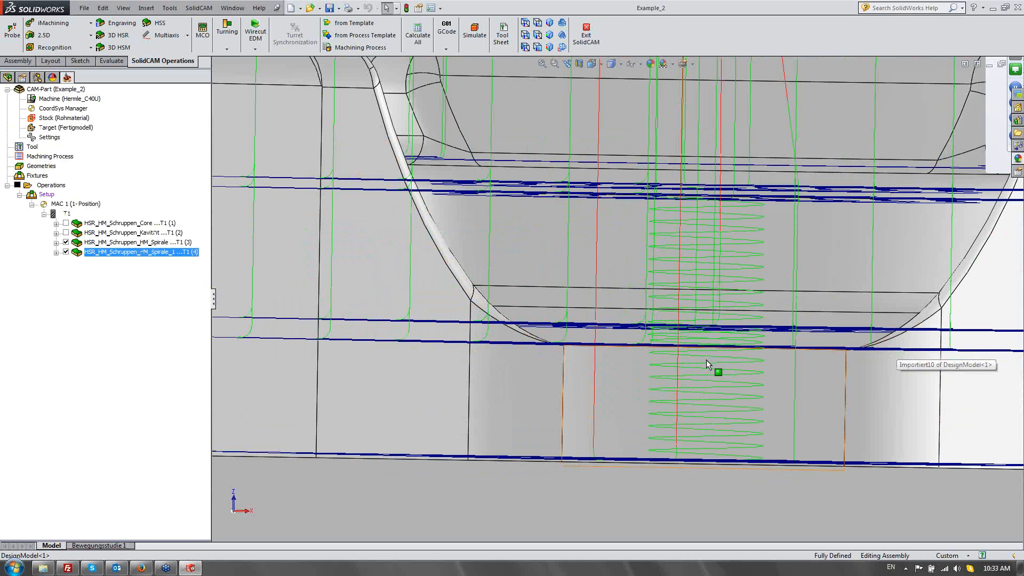
scroll(706, 360, "up", 8)
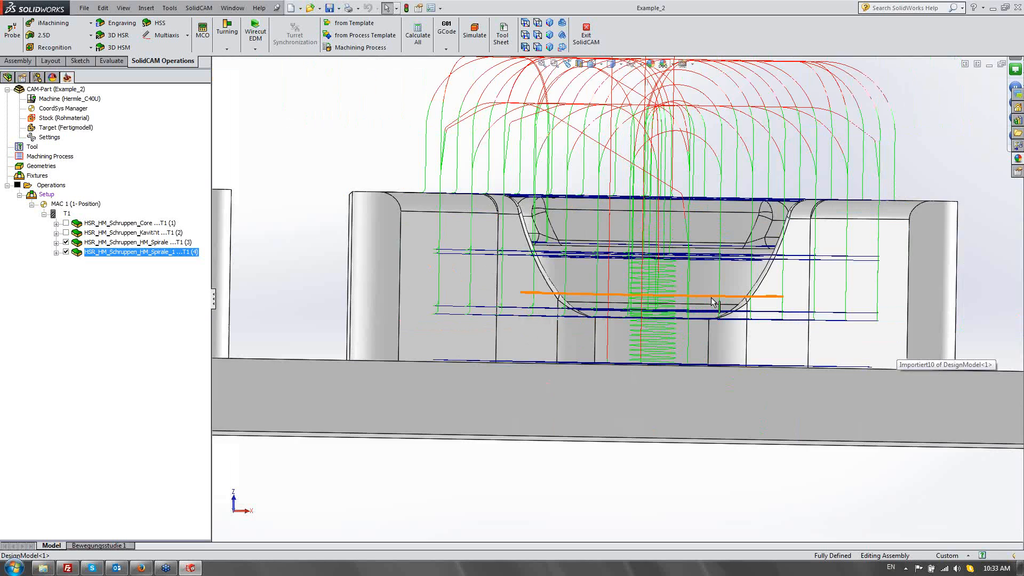
mouse_move(713, 302)
middle_mouse_down()
mouse_move(702, 323)
mouse_move(711, 305)
middle_mouse_up()
scroll(676, 336, "down", 4)
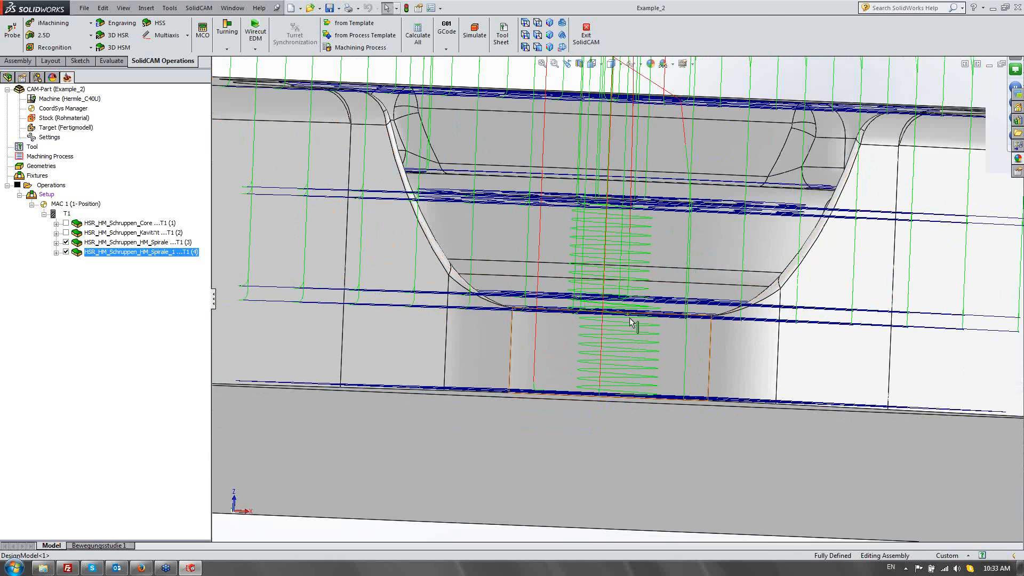
scroll(631, 322, "up", 2)
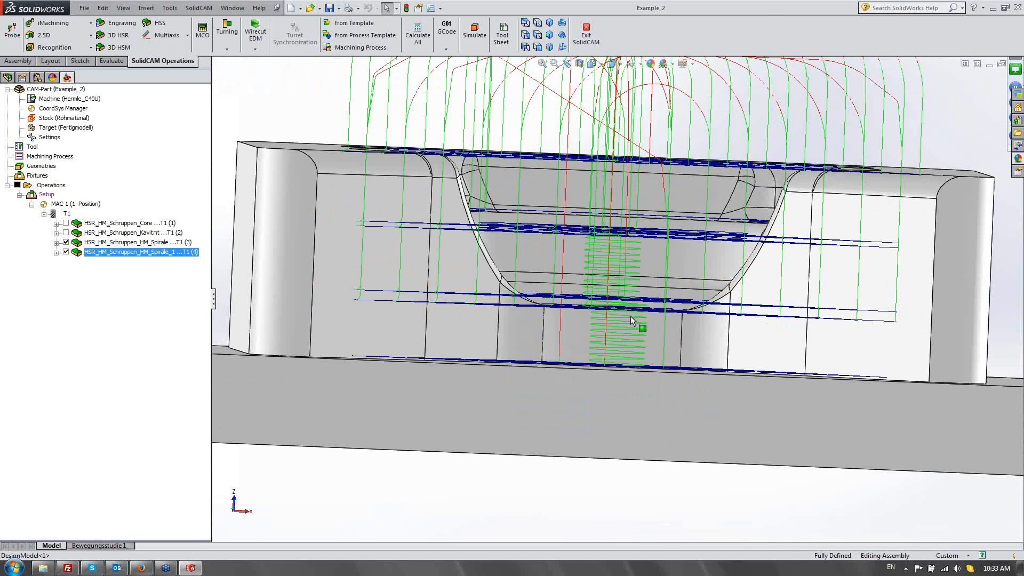
View the cavity part from the front and hide the tool paths of both spiral operations.
left_click(537, 47)
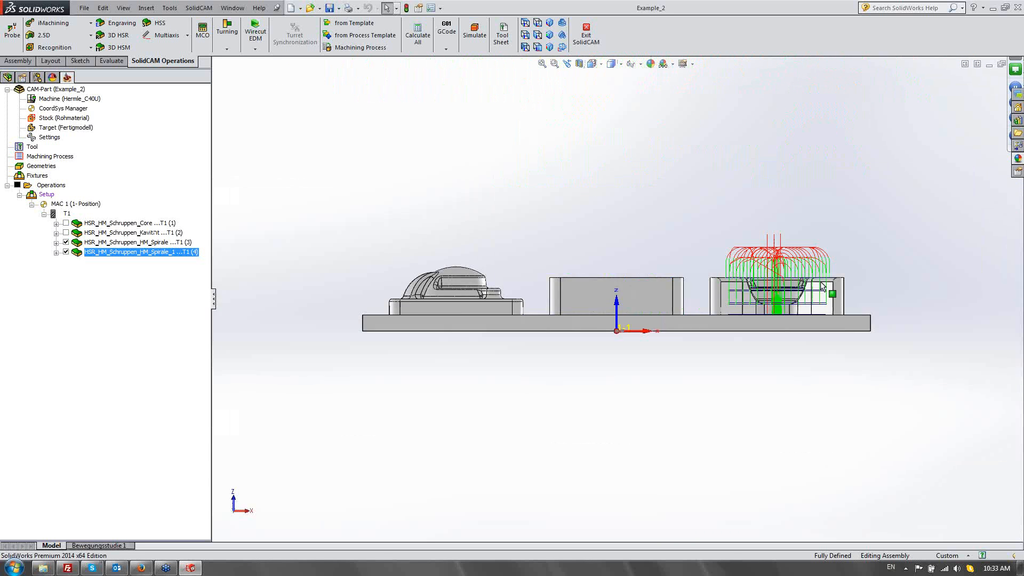
scroll(684, 302, "down", 5)
scroll(683, 302, "down", 2)
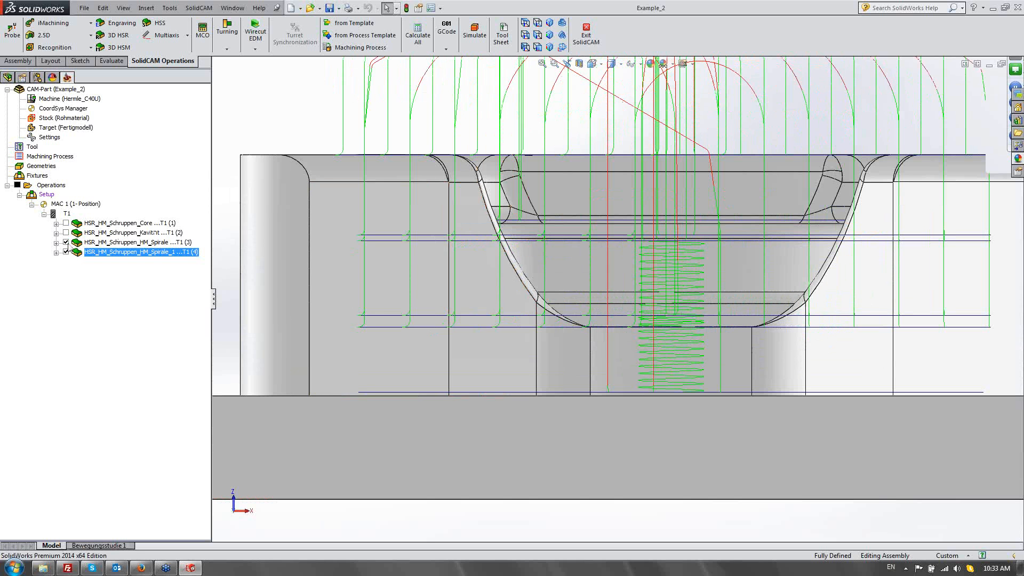
left_click(66, 243)
left_click(66, 252)
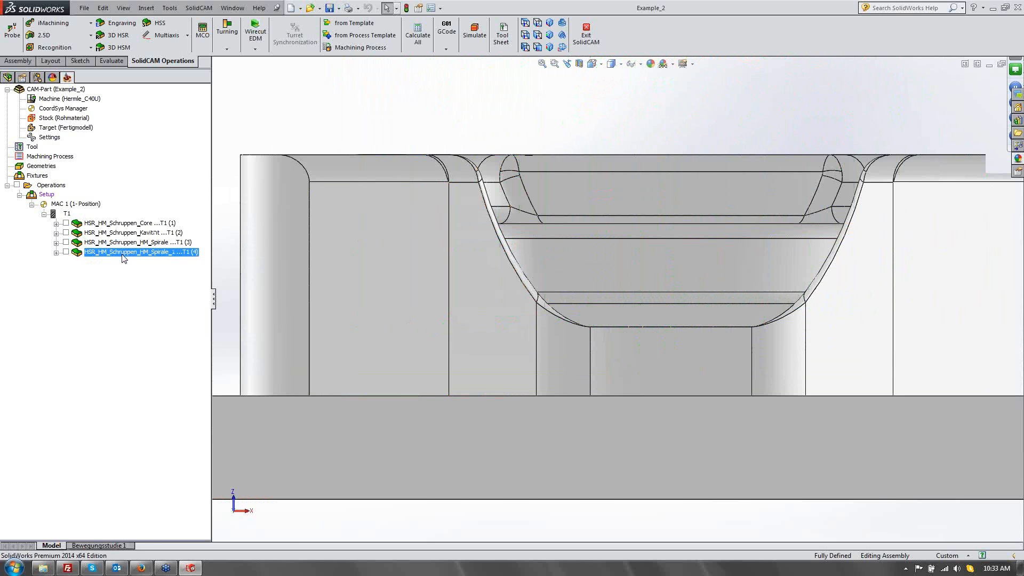
Run the Host CAD simulation of the copied spiral operation to view its cutting levels, and exit the simulation.
right_click(124, 259)
left_click(179, 222)
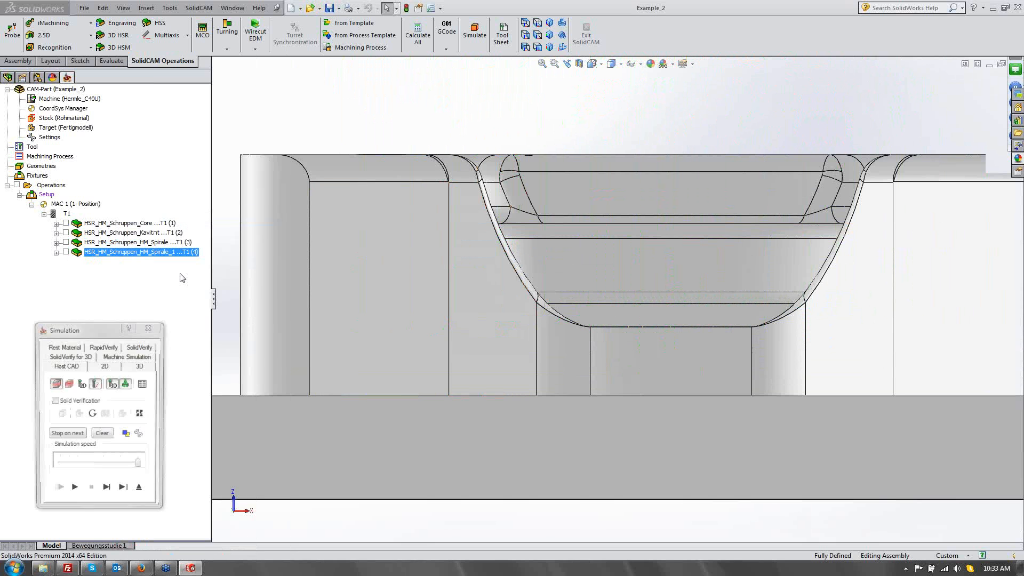
left_click(74, 491)
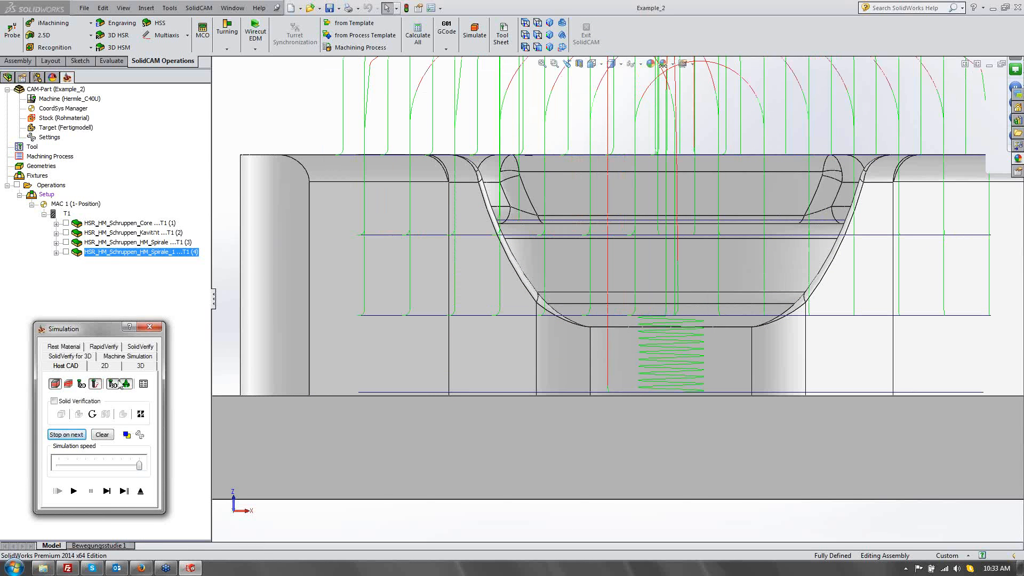
left_click(141, 491)
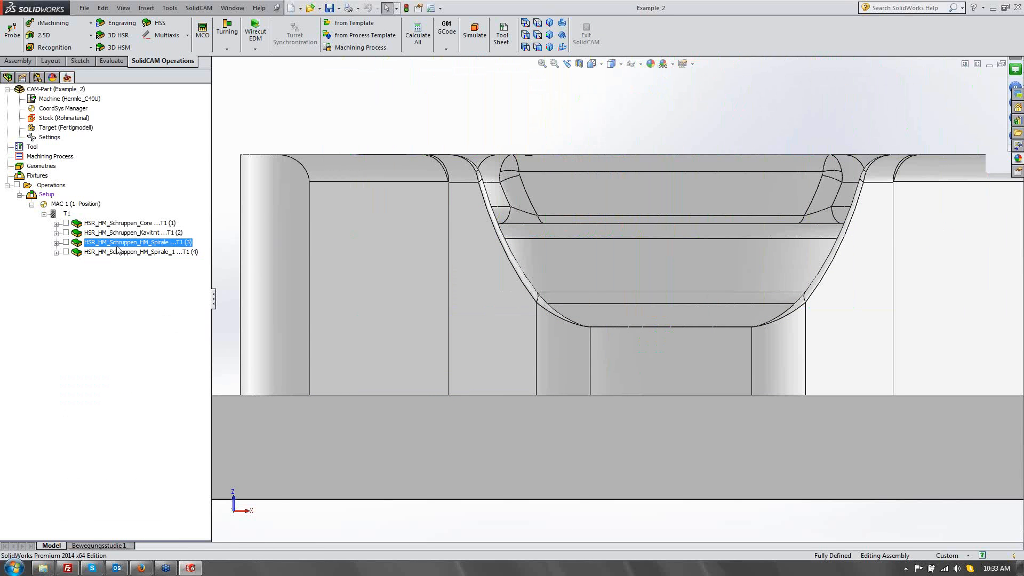
Run the Host CAD simulation of the original spiral operation to view its cutting levels, and exit the simulation.
right_click(117, 242)
left_click(149, 216)
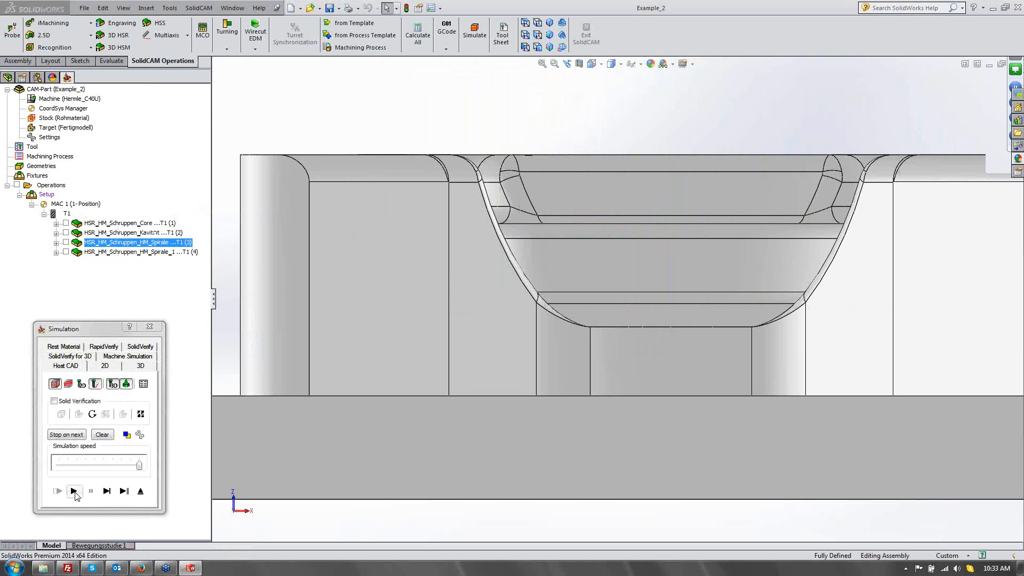
left_click(74, 490)
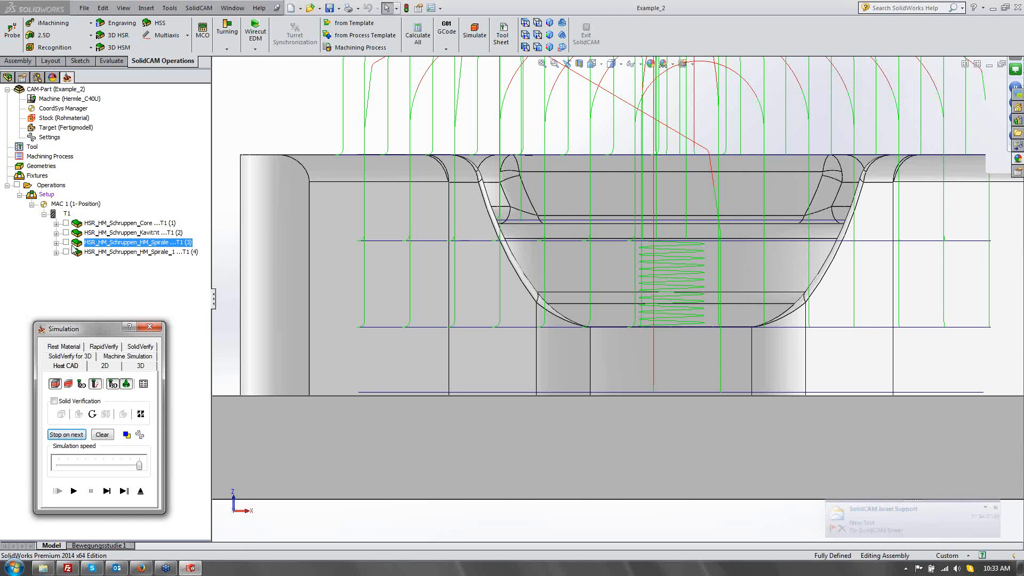
left_click(115, 244)
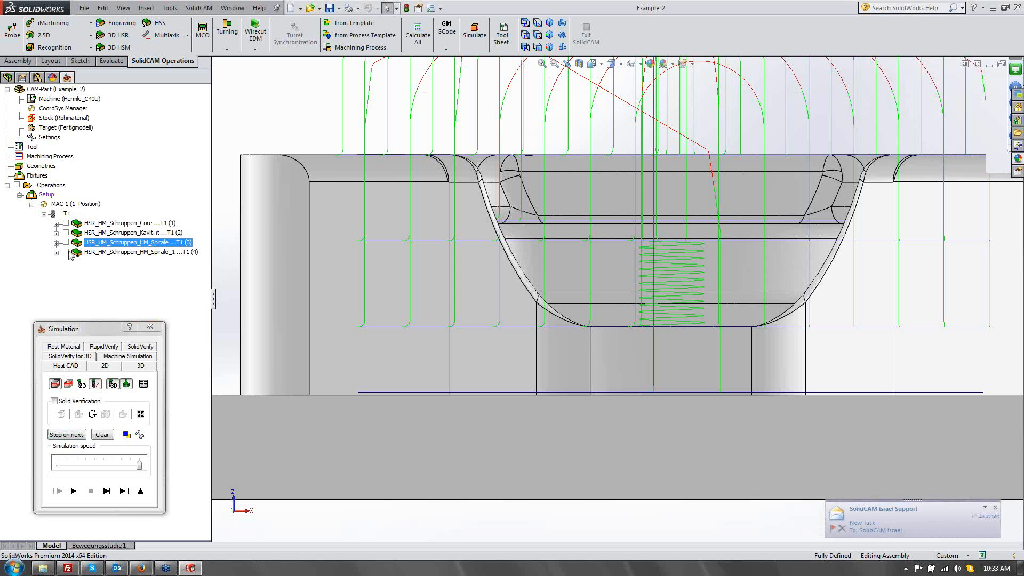
left_click(140, 490)
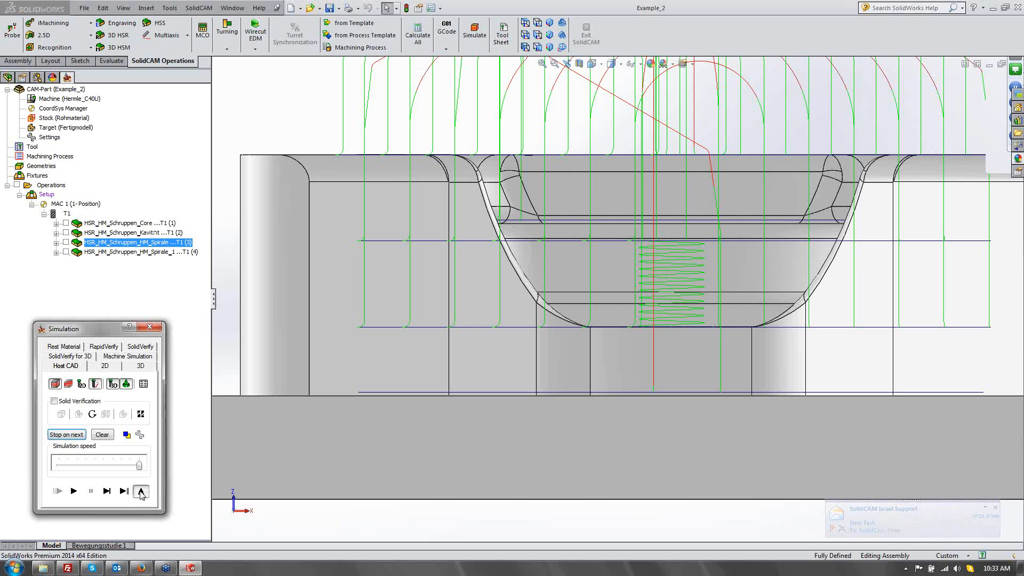
Display the original spiral tool path and switch the copy's tool path on and off to compare their levels.
left_click(65, 242)
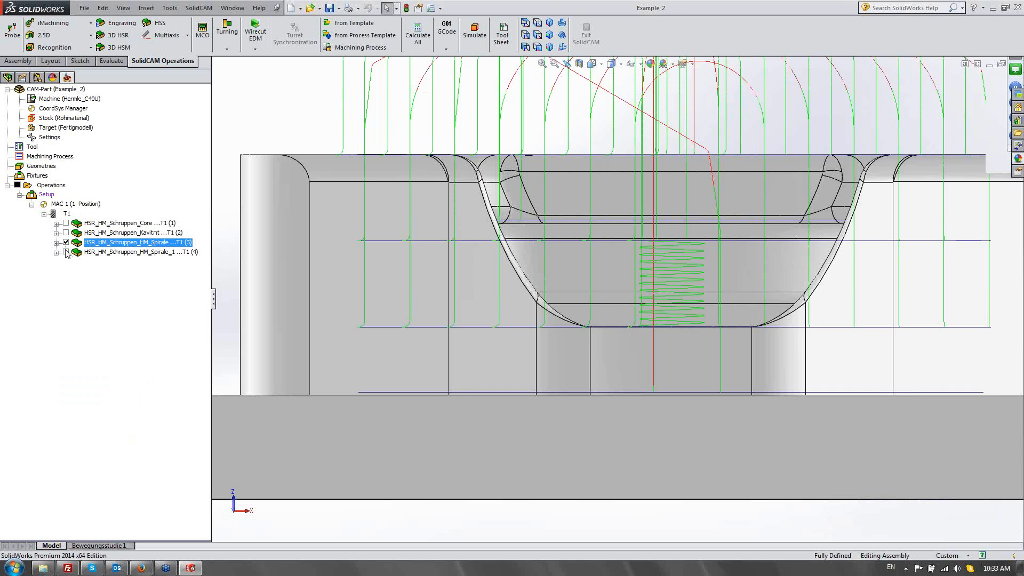
left_click(65, 253)
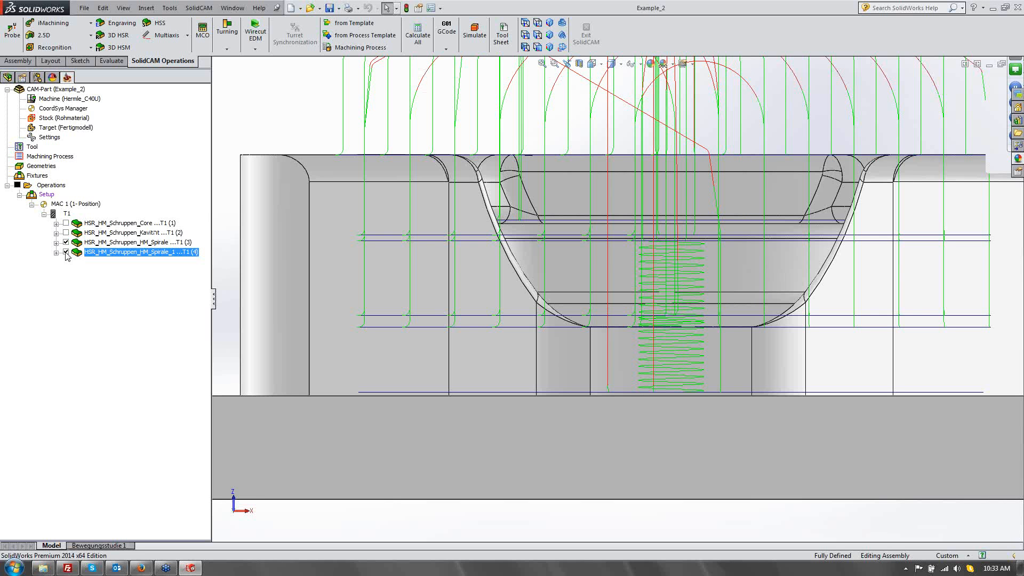
left_click(66, 252)
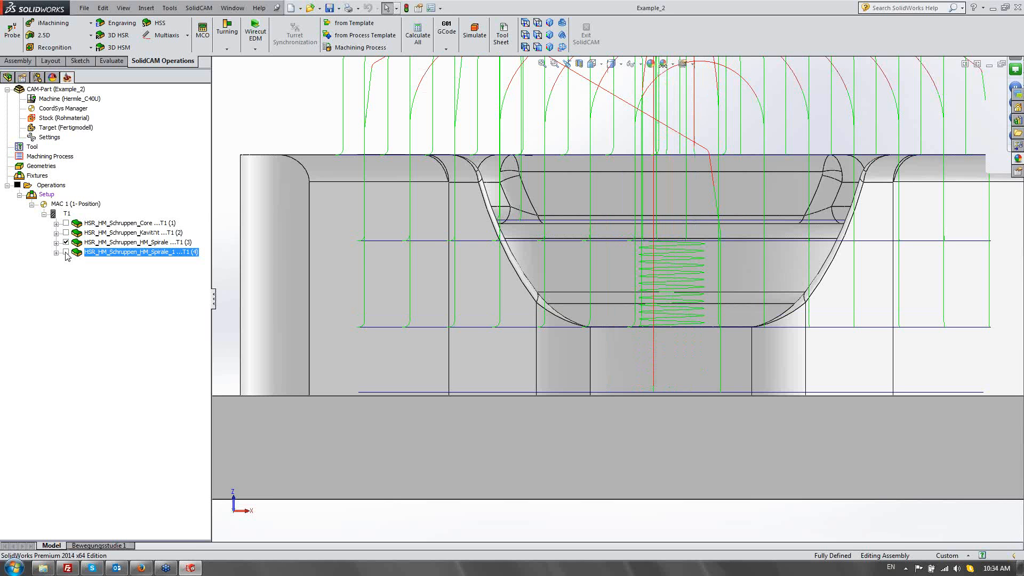
left_click(66, 252)
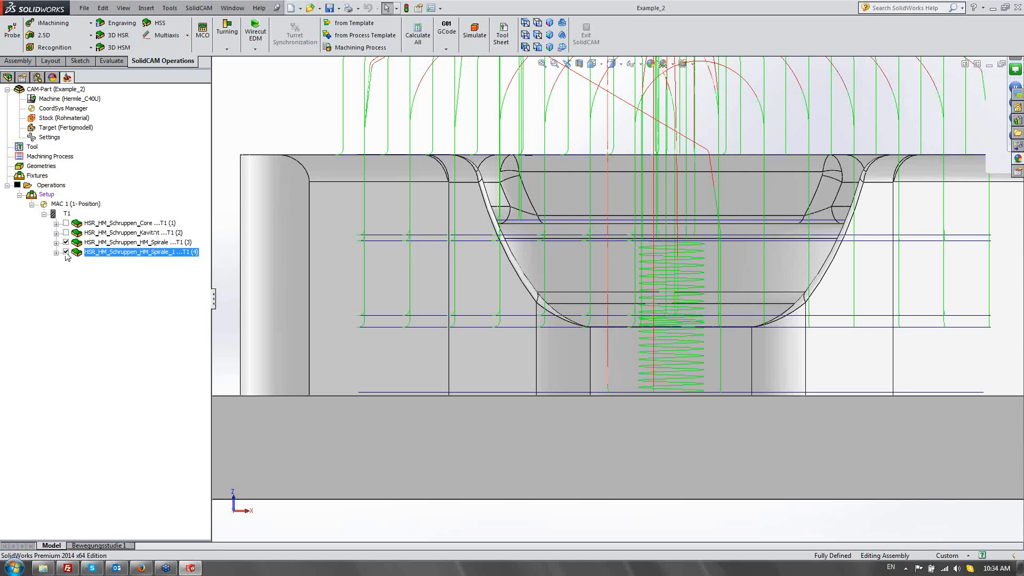
left_click(65, 252)
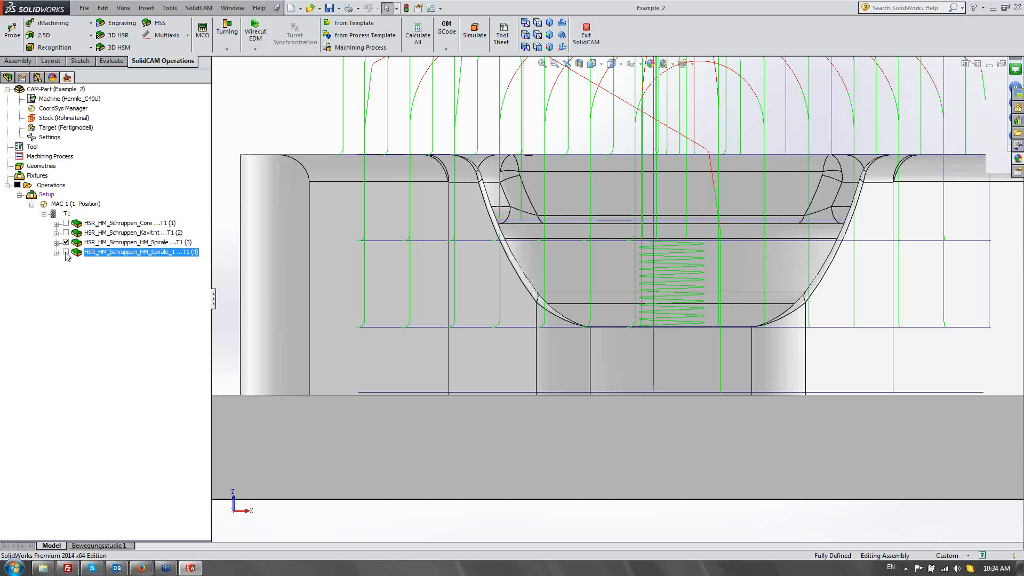
Display the copied spiral tool path together with the original and examine both in the cavity at an angle.
left_click(64, 242)
left_click(98, 245)
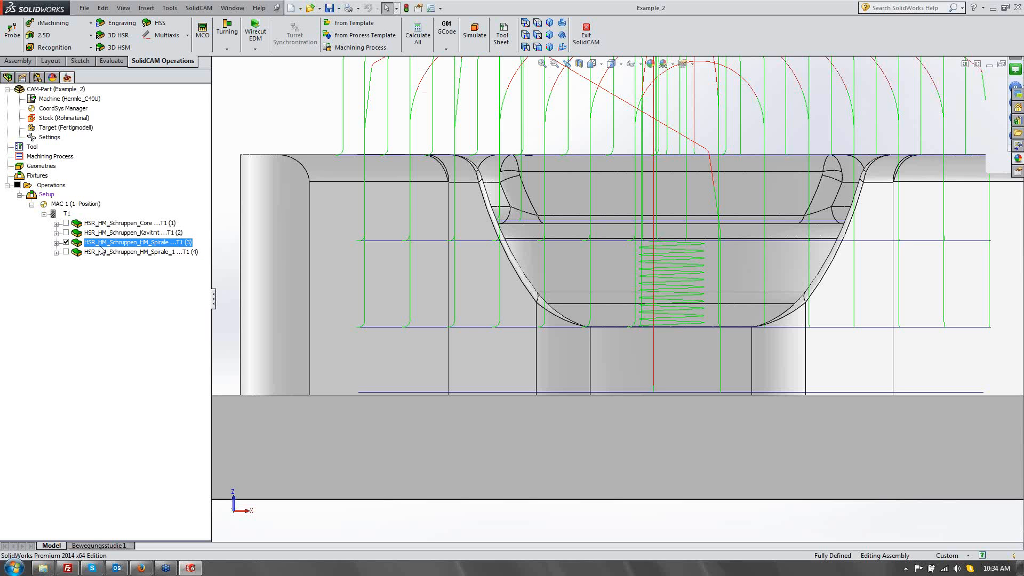
left_click(105, 254)
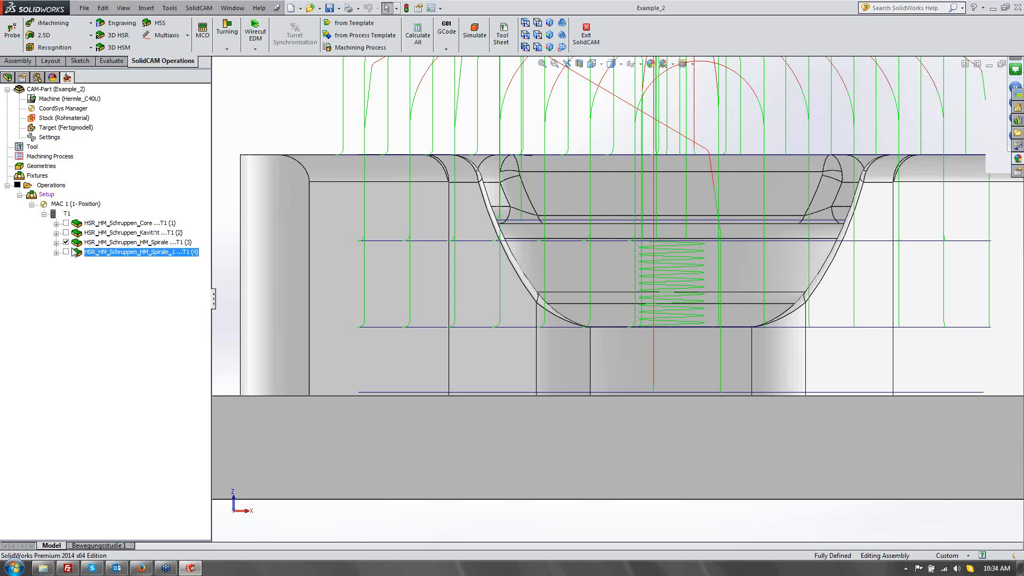
left_click(66, 252)
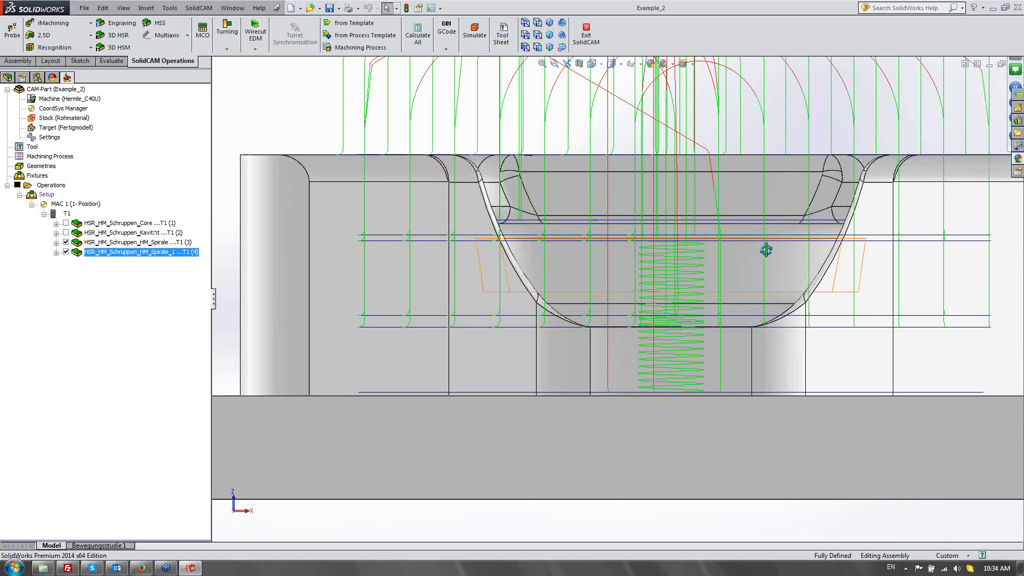
middle_click_drag(766, 250, 728, 295)
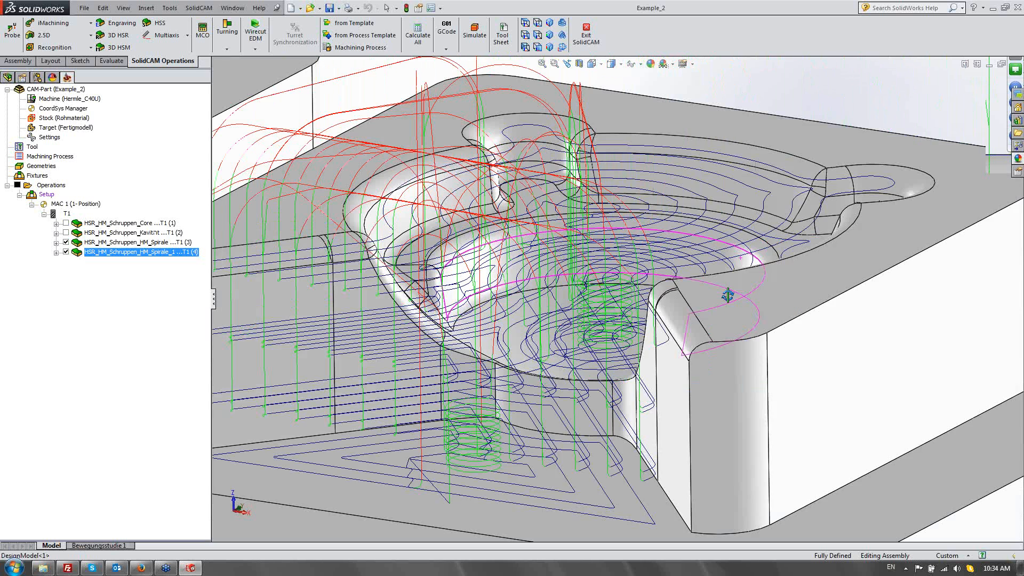
scroll(729, 296, "up", 2)
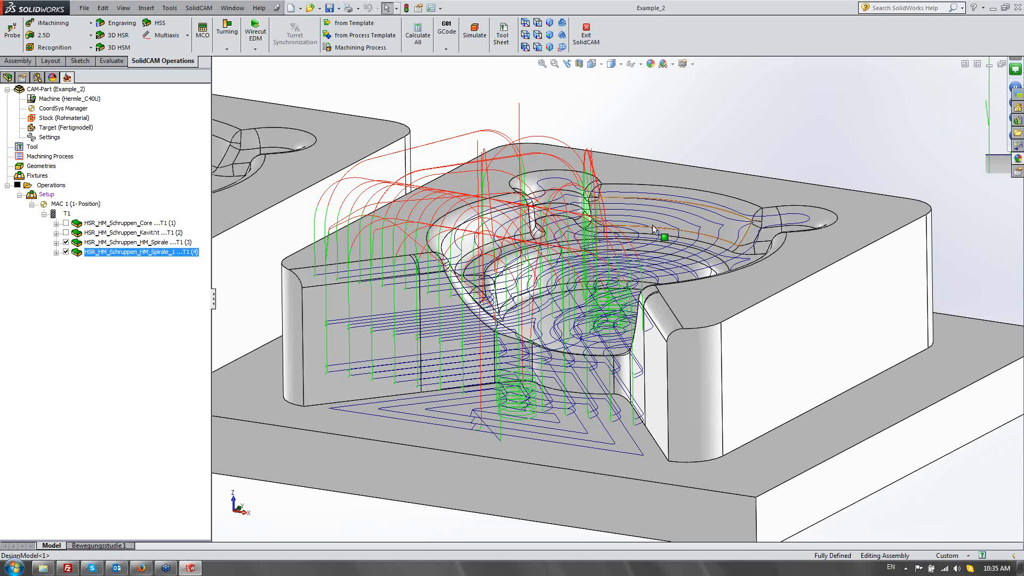
Hide the copied operation's tool path and enable Link per cluster in the original spiral operation's general link settings.
left_click(65, 252)
double_click(99, 242)
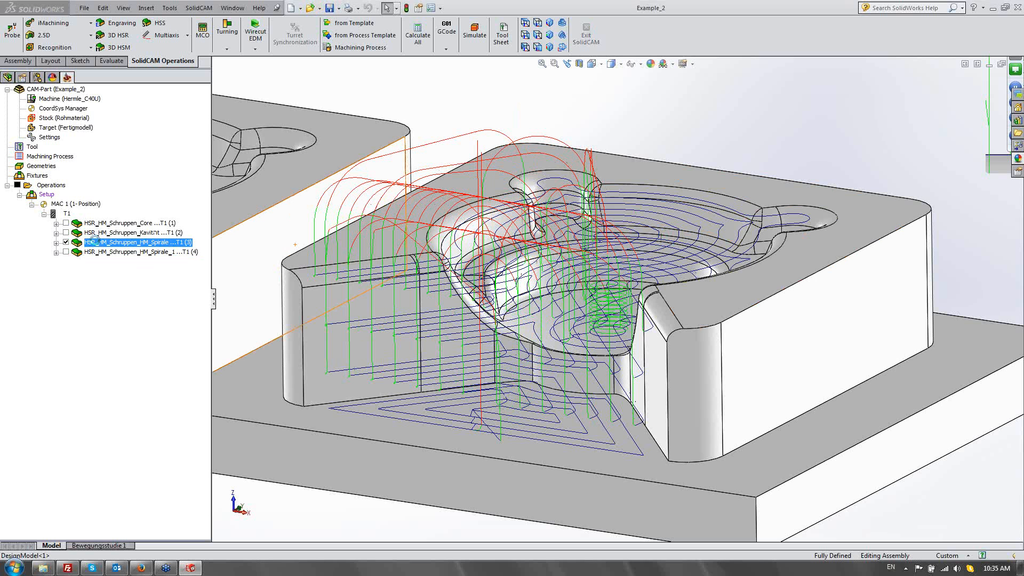
left_click(293, 163)
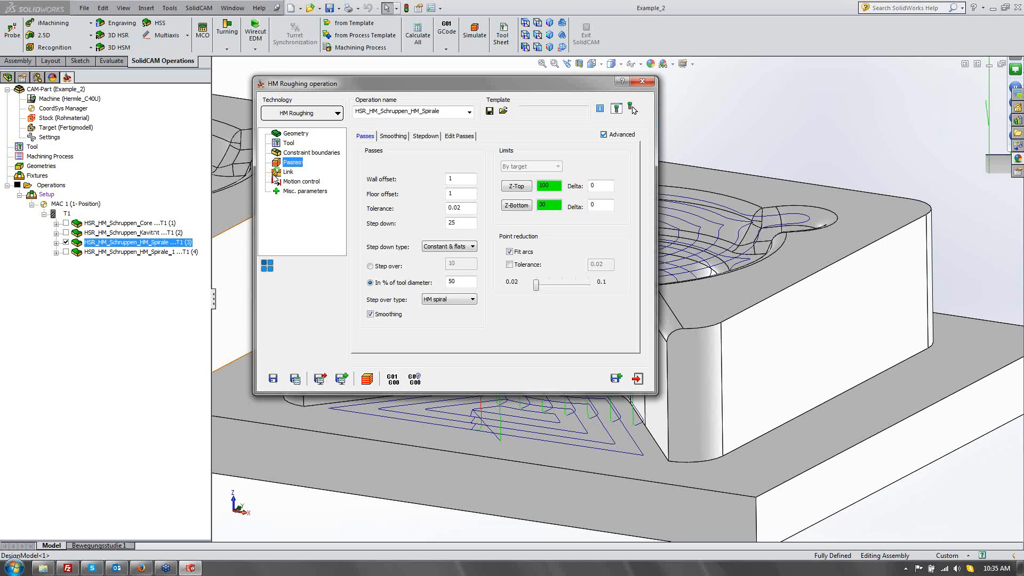
left_click(287, 171)
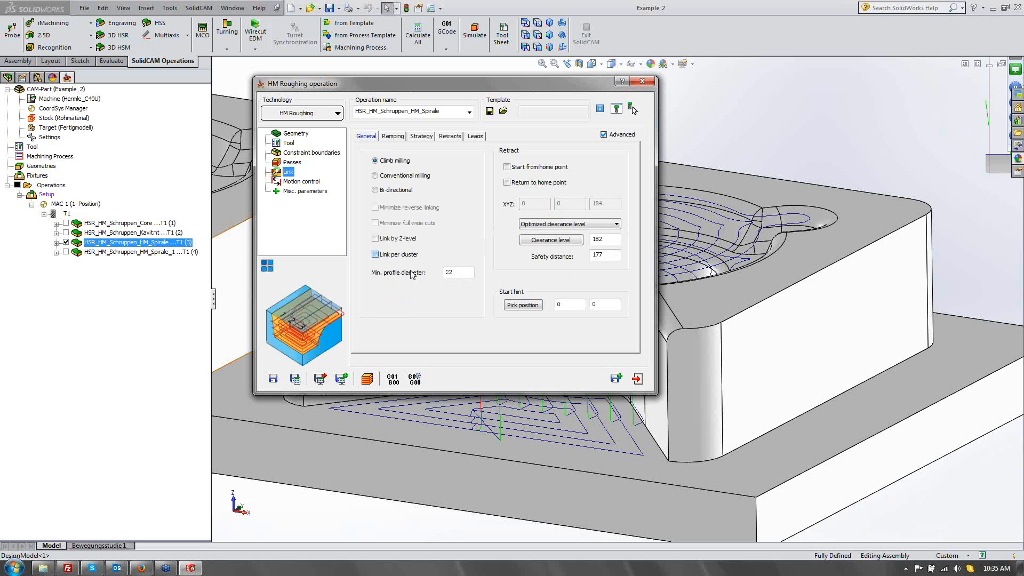
left_click(375, 255)
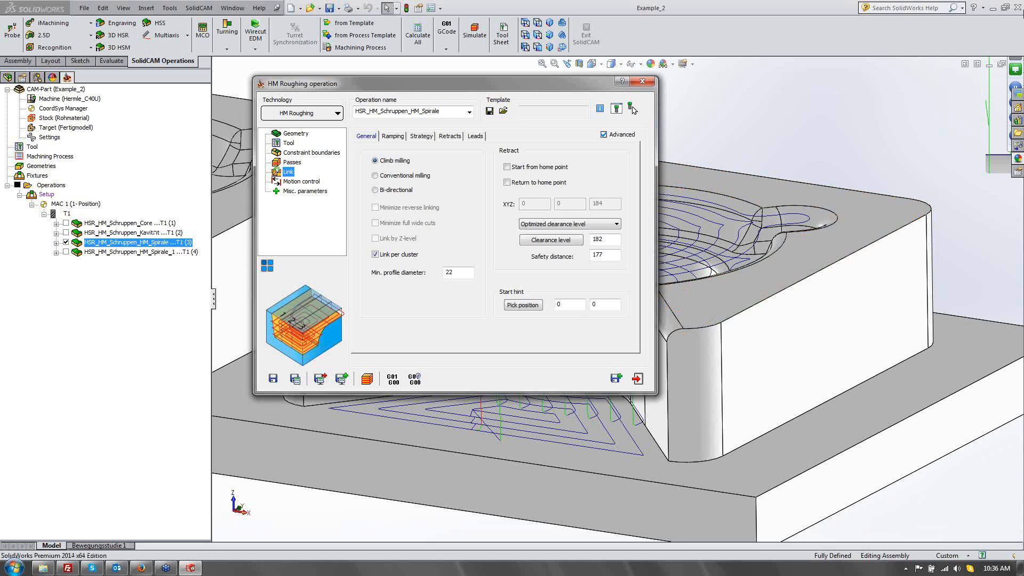
left_click(1015, 28)
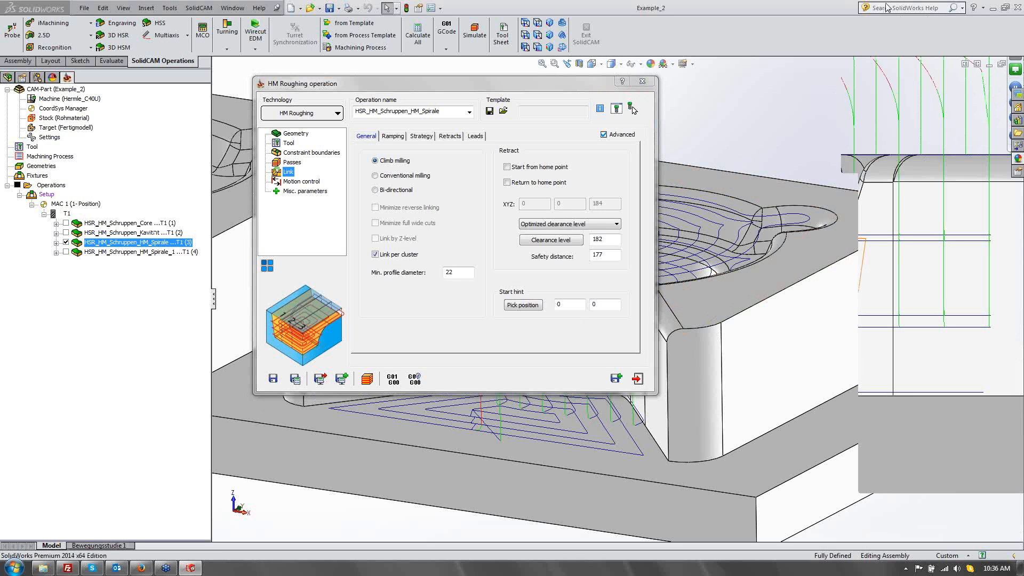